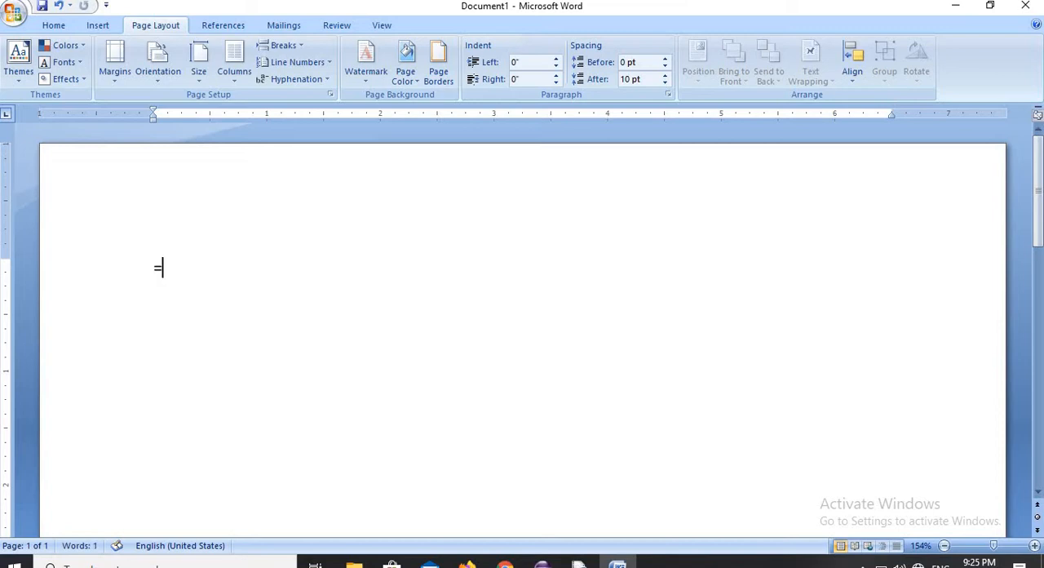
- Generate sample paragraphs in the blank document with the formula =rand()
text(rand())
key(Return)
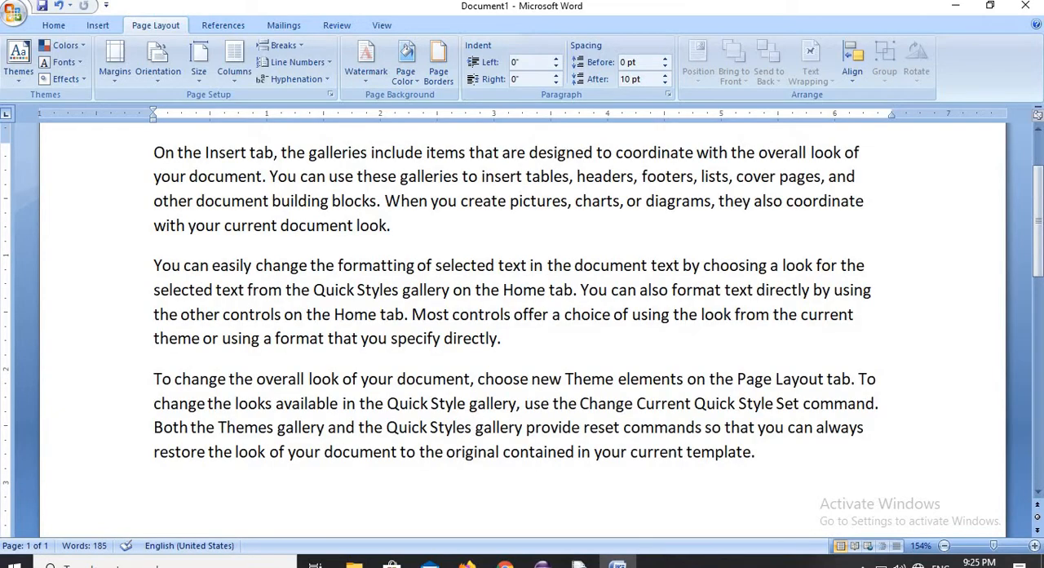
- Copy all three sample paragraphs and paste them once at the end of the last paragraph
drag(154, 152, 840, 455)
key(ctrl+c)
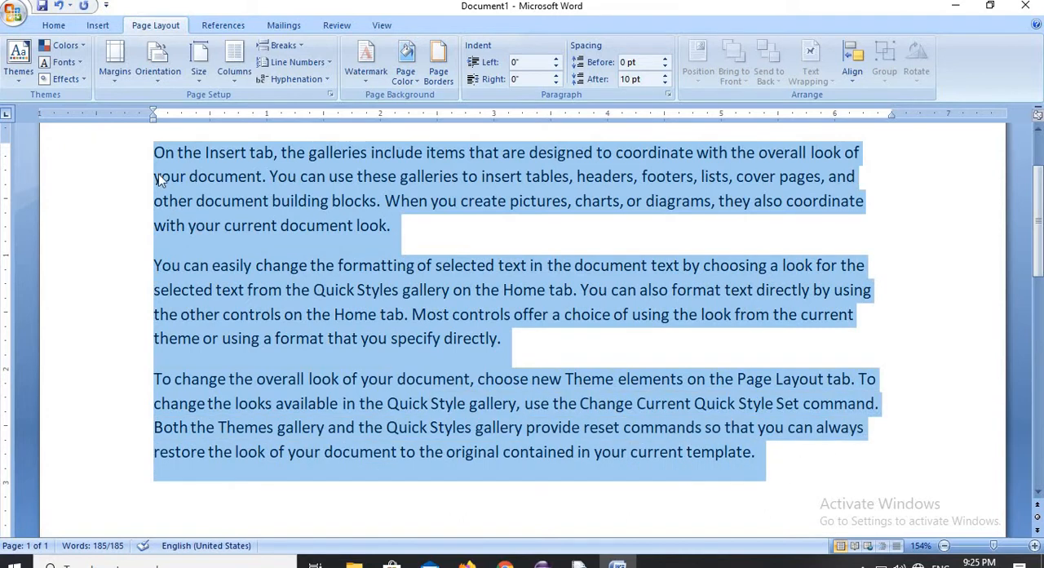
click(50, 25)
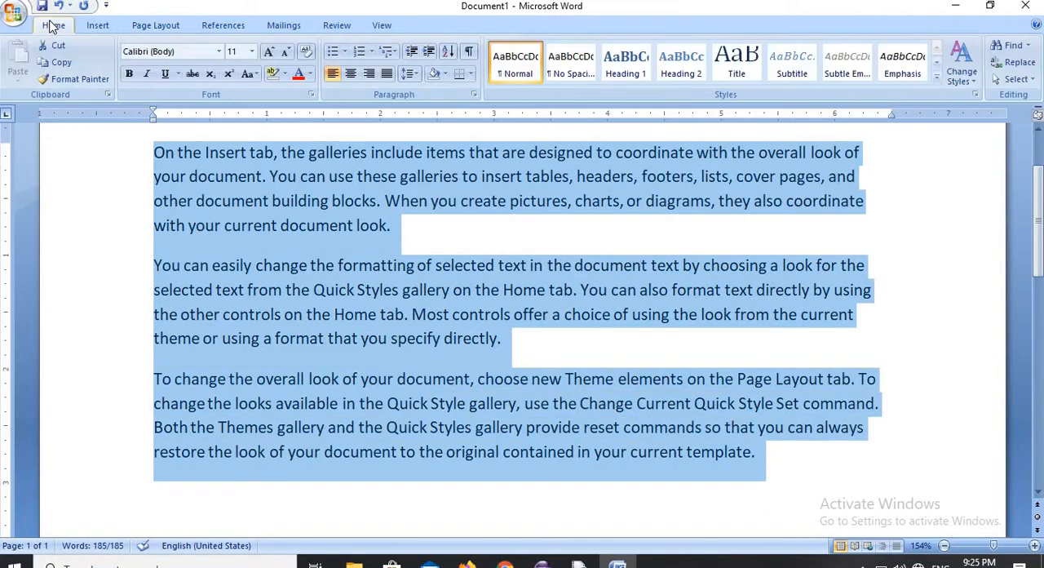
click(57, 63)
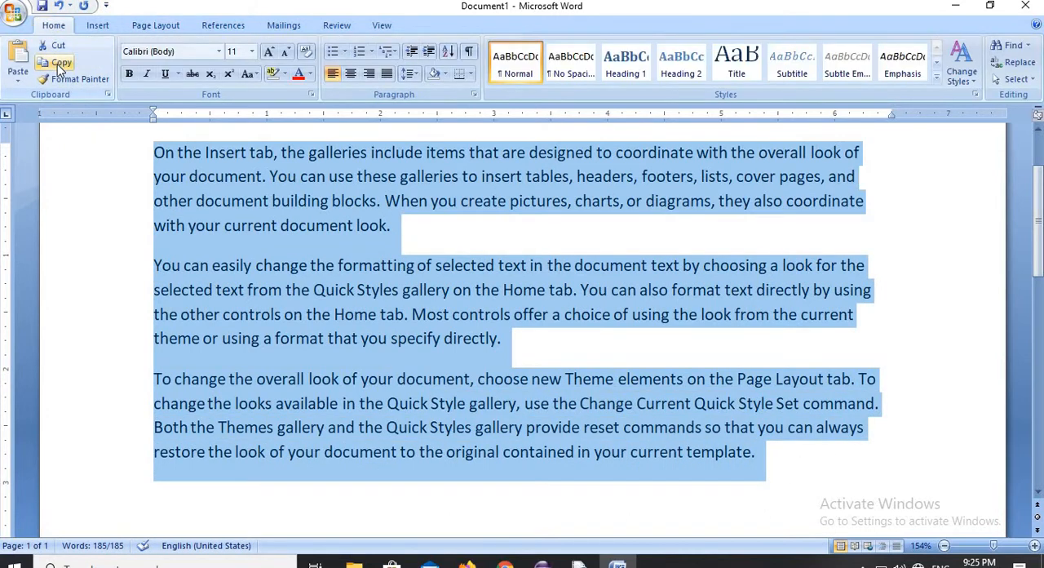
click(775, 457)
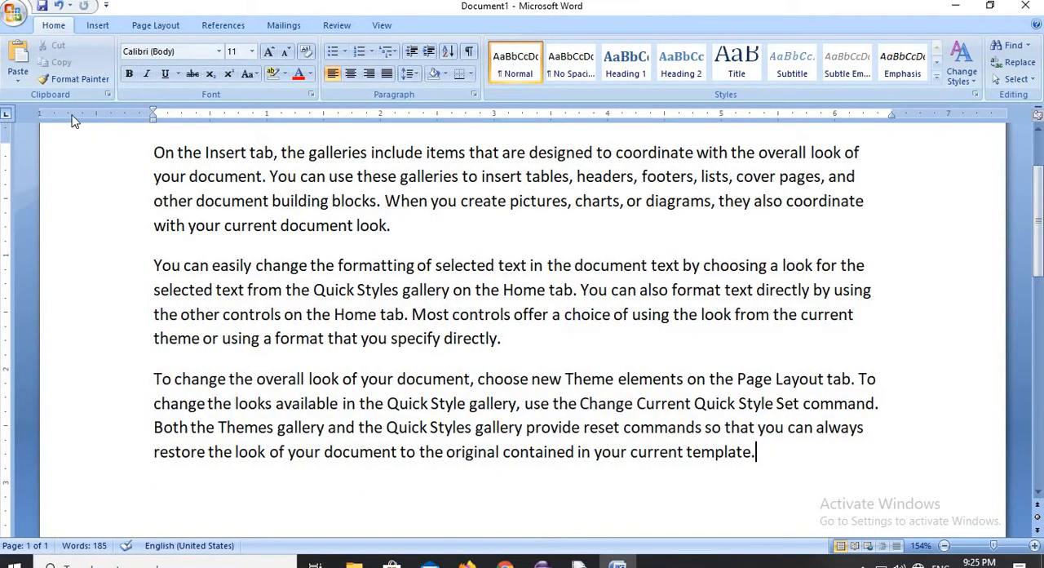
click(18, 75)
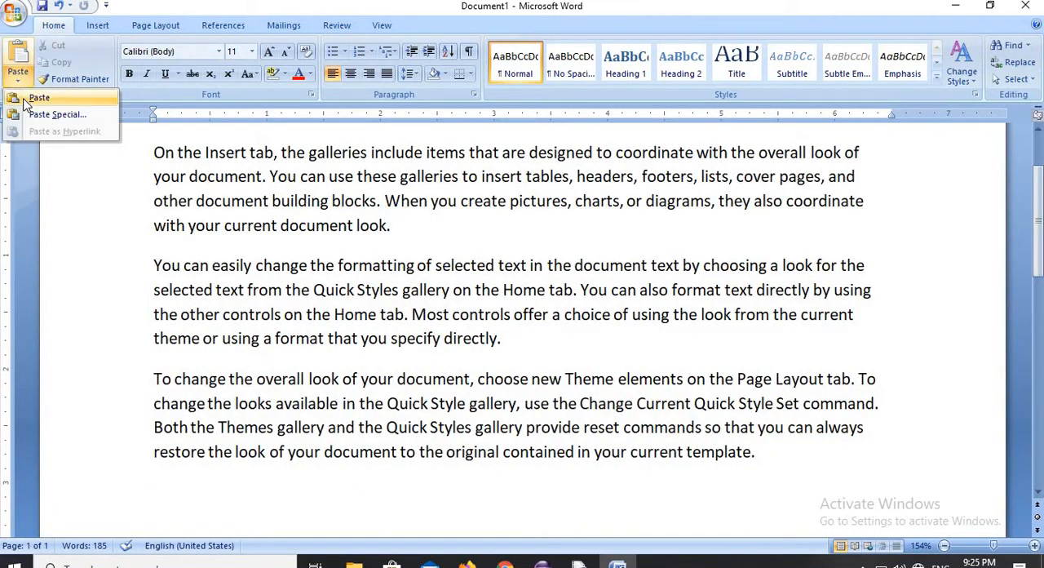
click(36, 98)
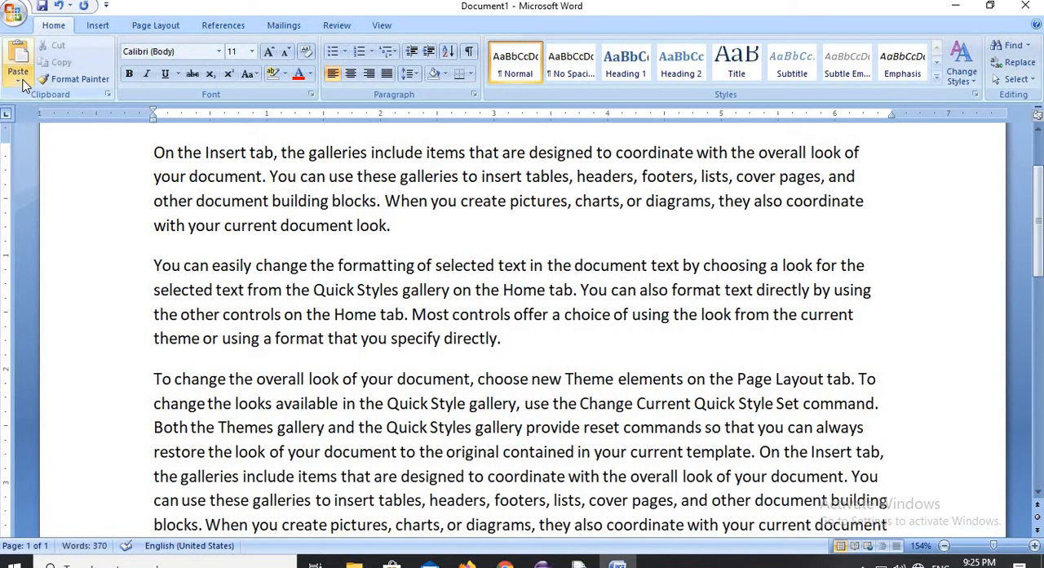
- Paste the copied paragraphs six more times to extend the document
click(20, 79)
click(32, 101)
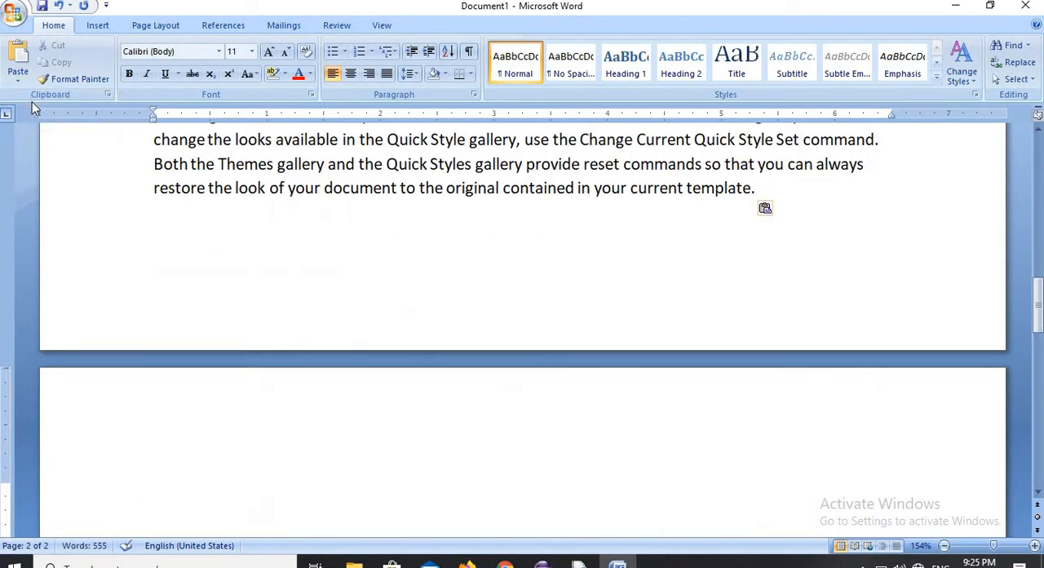
click(20, 79)
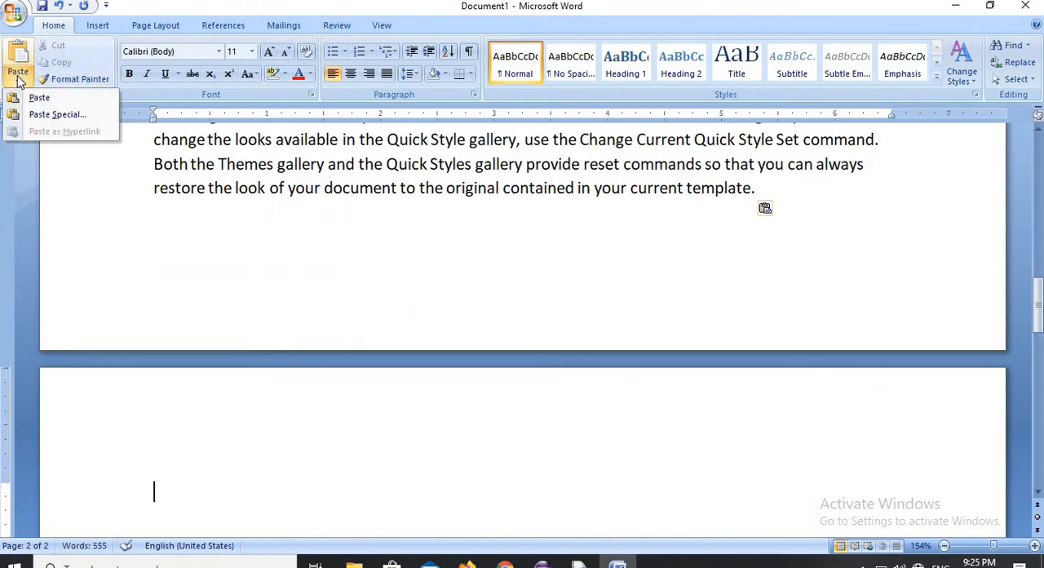
click(31, 98)
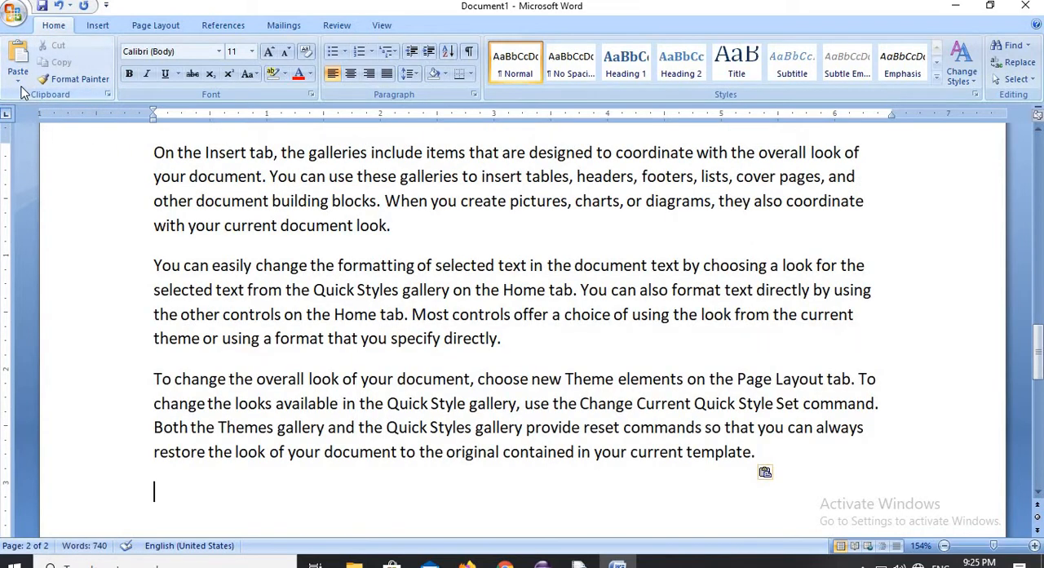
click(21, 80)
click(29, 98)
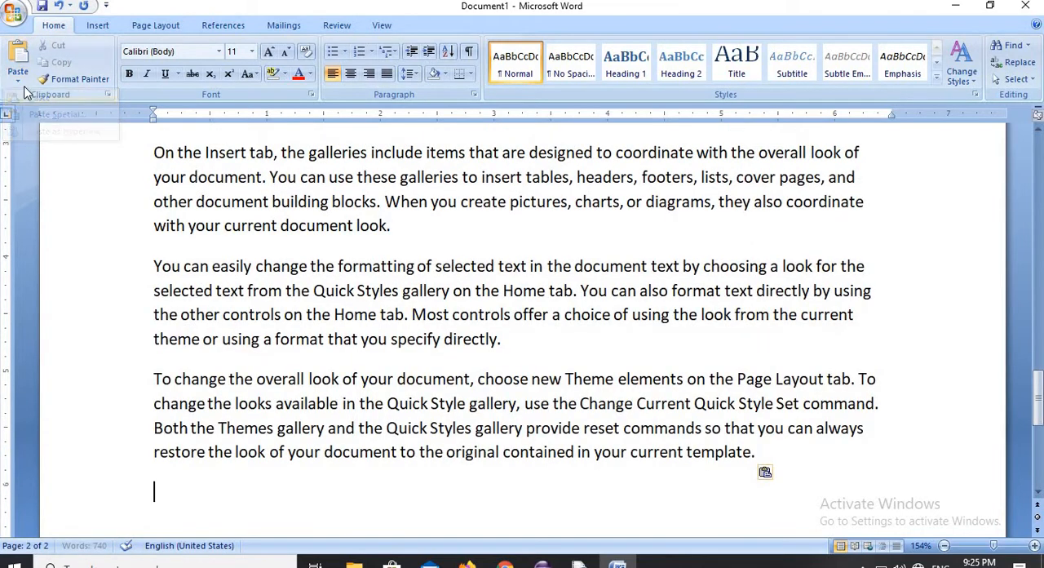
click(20, 82)
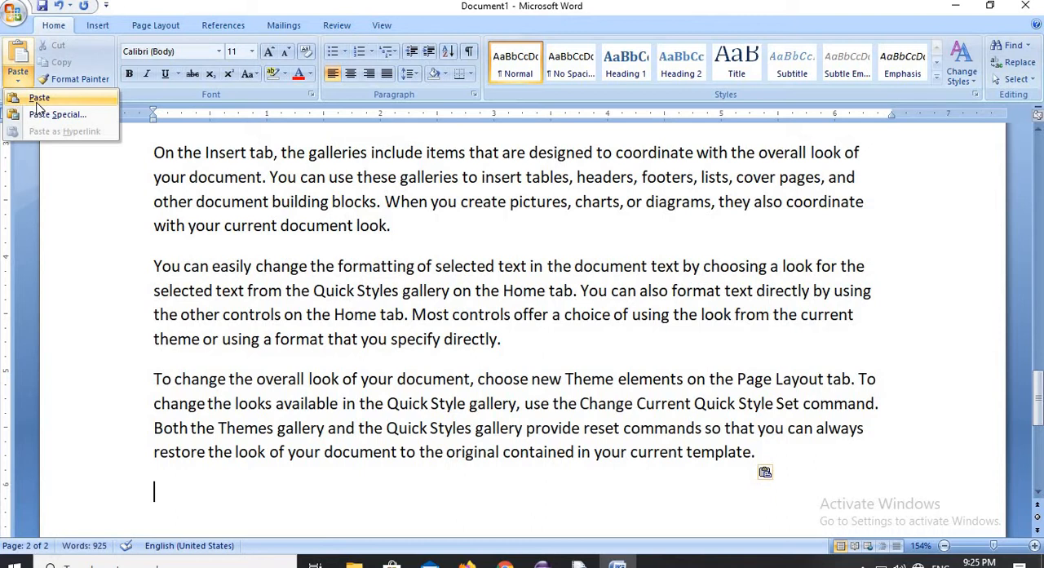
click(32, 98)
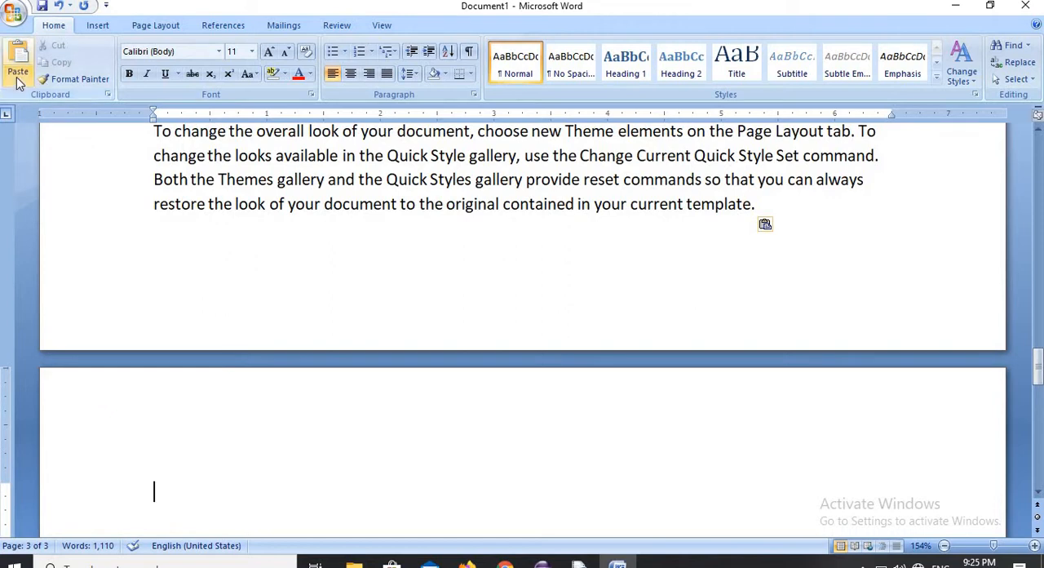
click(18, 79)
click(32, 98)
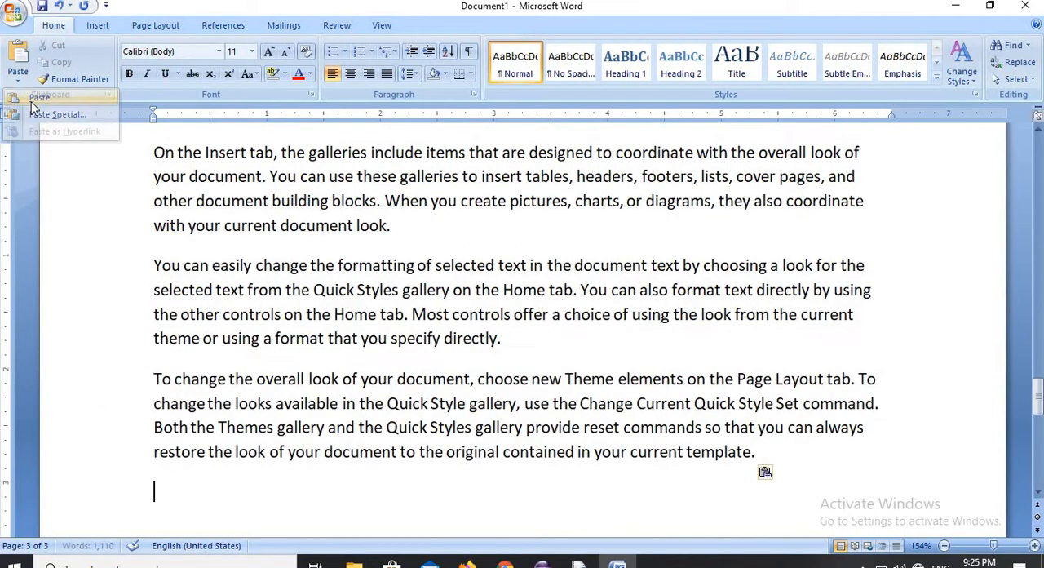
click(18, 80)
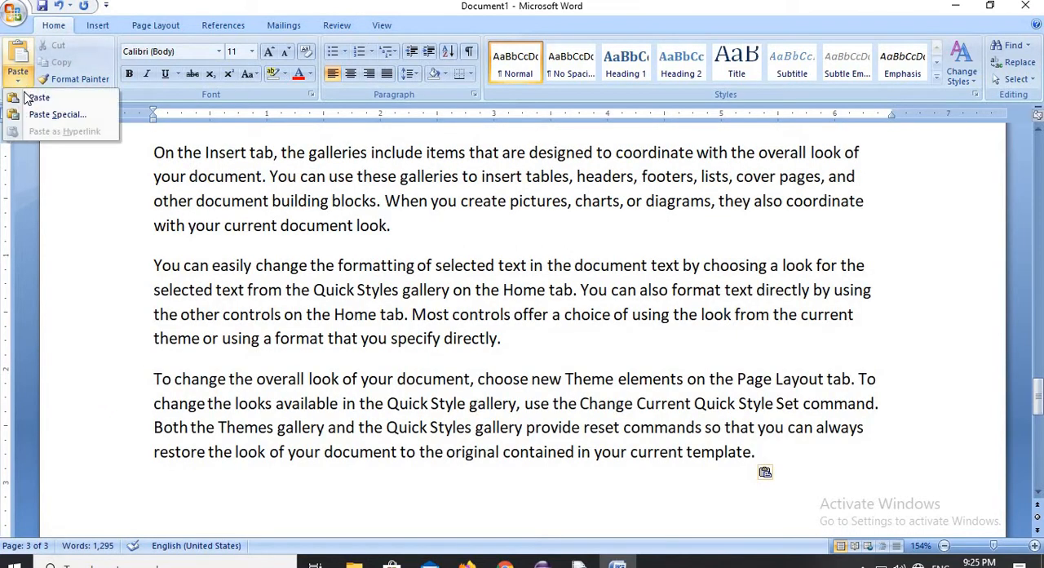
click(33, 99)
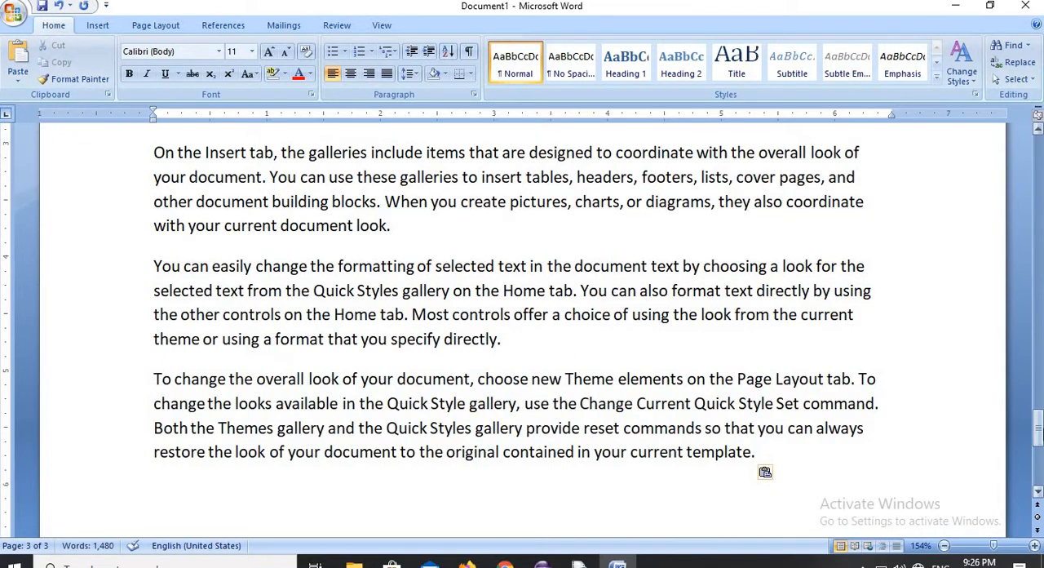
- Apply the built-in Paper theme to the document
drag(1037, 424, 1033, 157)
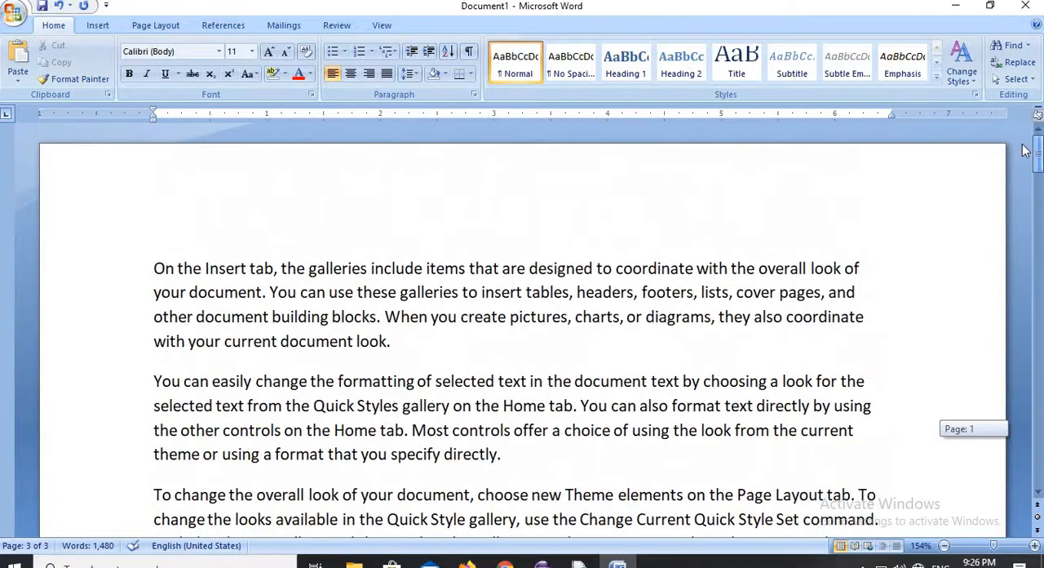
click(228, 233)
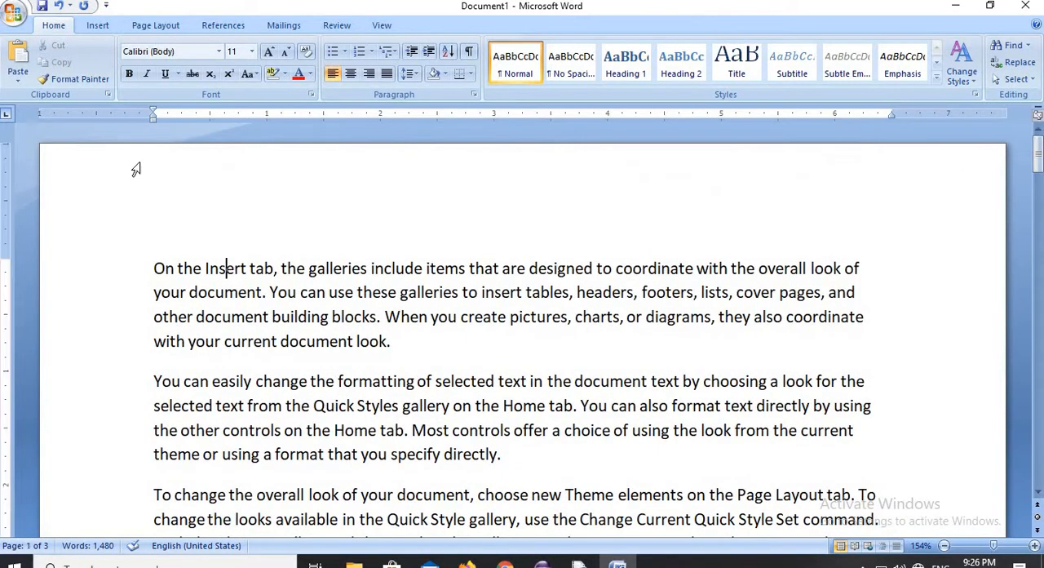
click(156, 26)
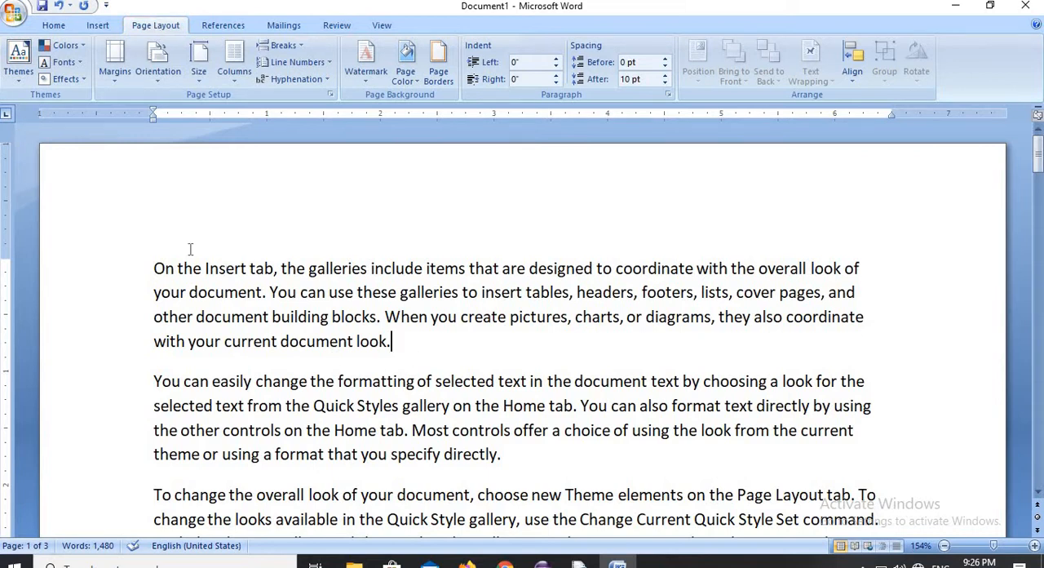
click(19, 64)
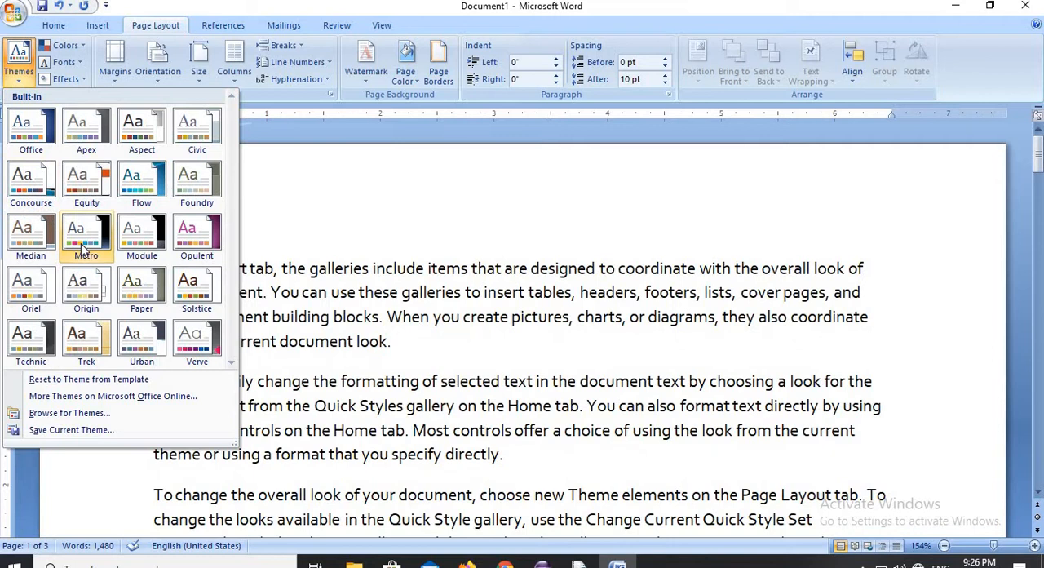
click(132, 292)
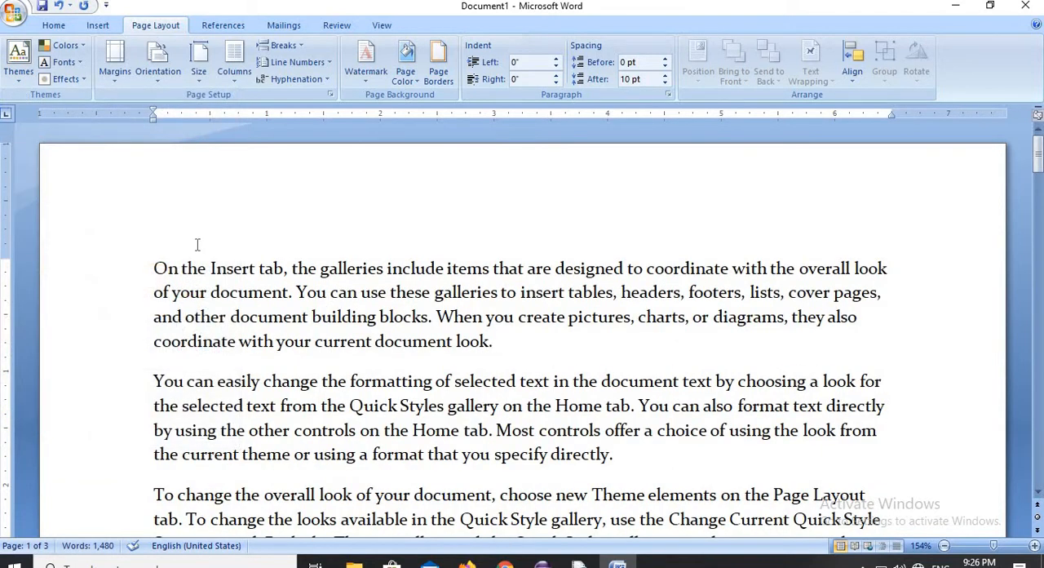
- Select the opening paragraphs and set the theme colors to Origin and the theme fonts to Apex
drag(155, 268, 456, 556)
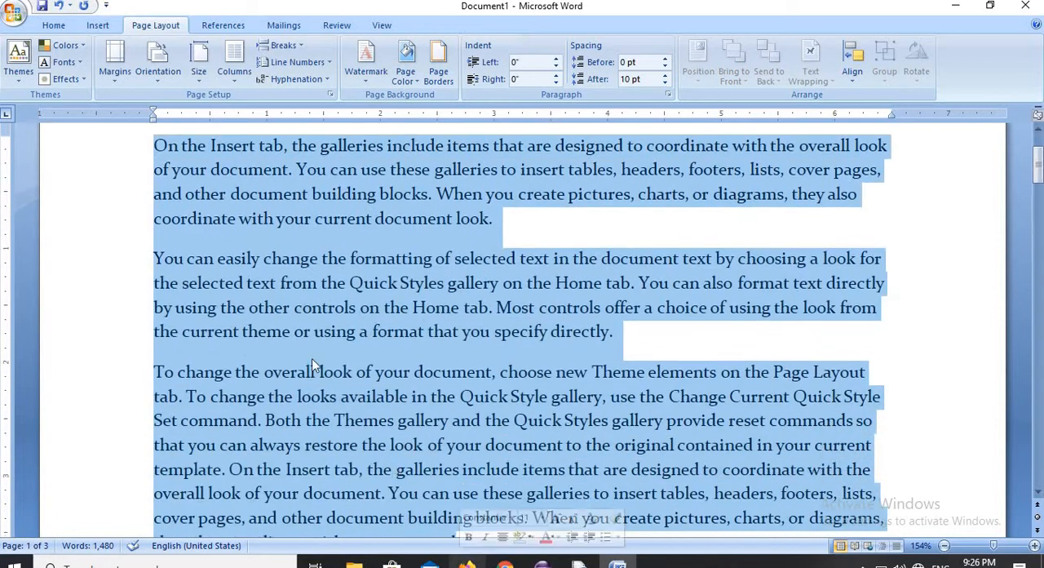
click(79, 47)
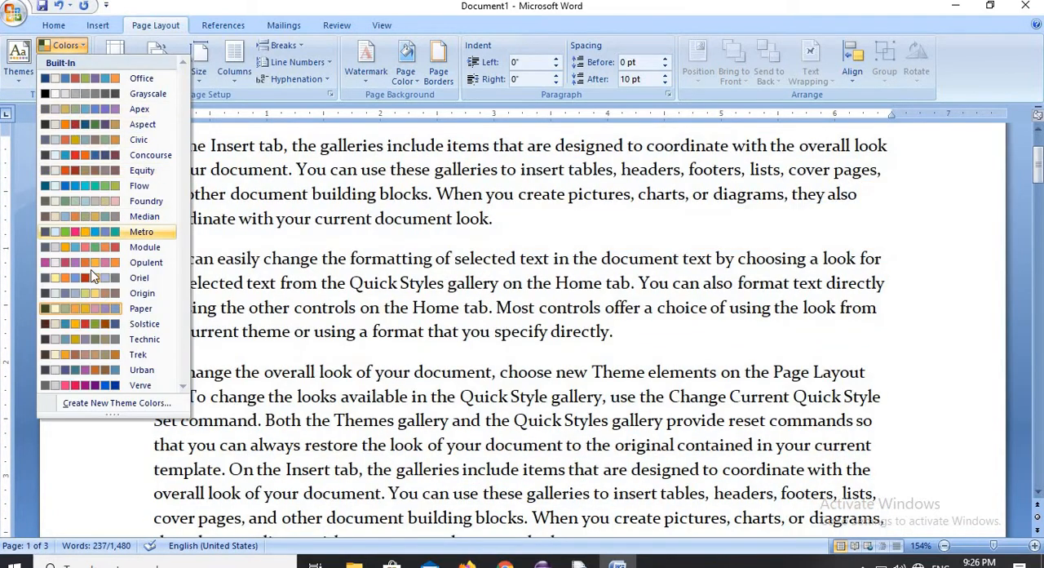
click(92, 292)
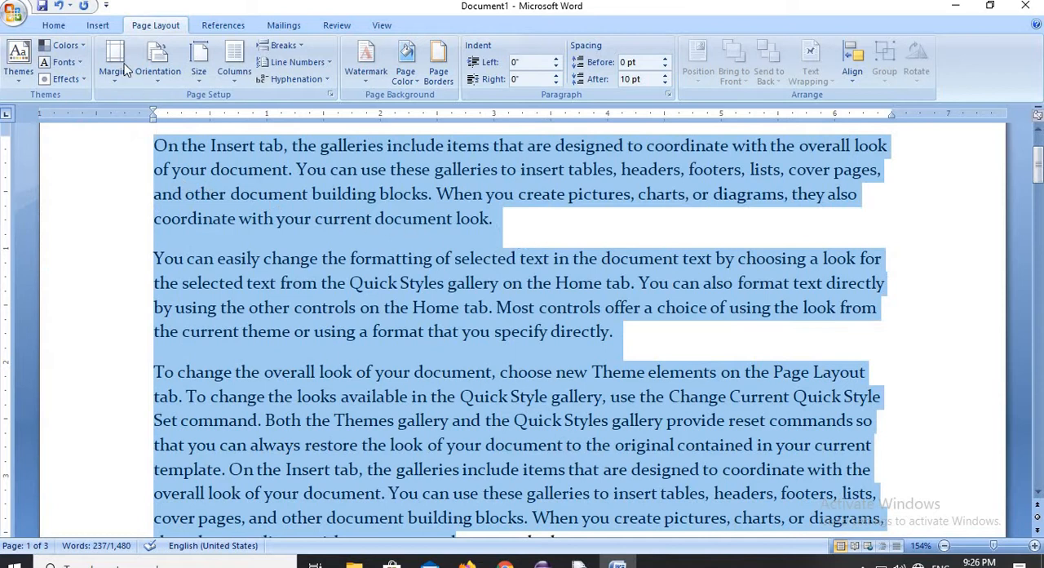
click(82, 63)
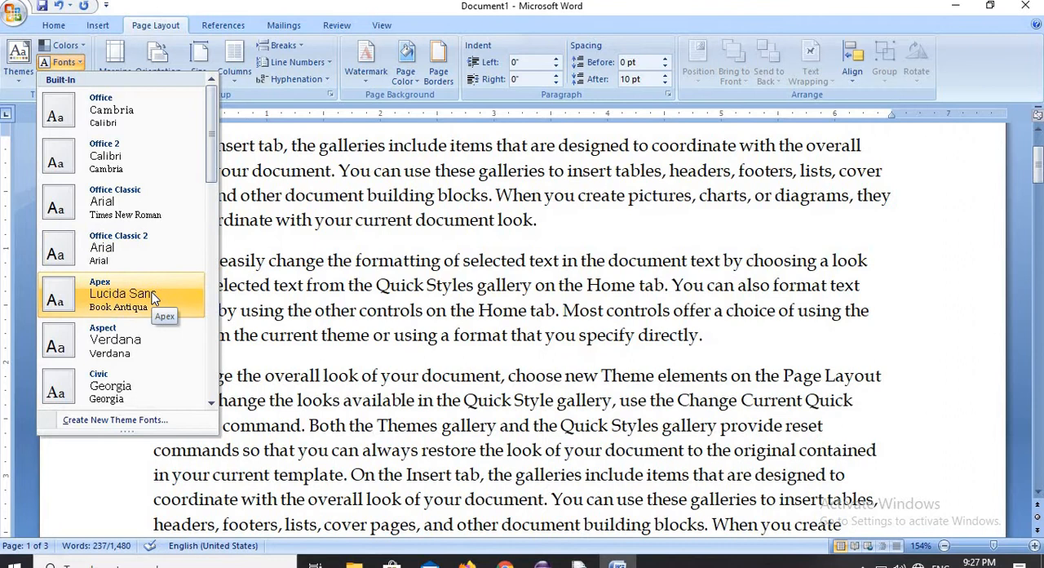
click(153, 298)
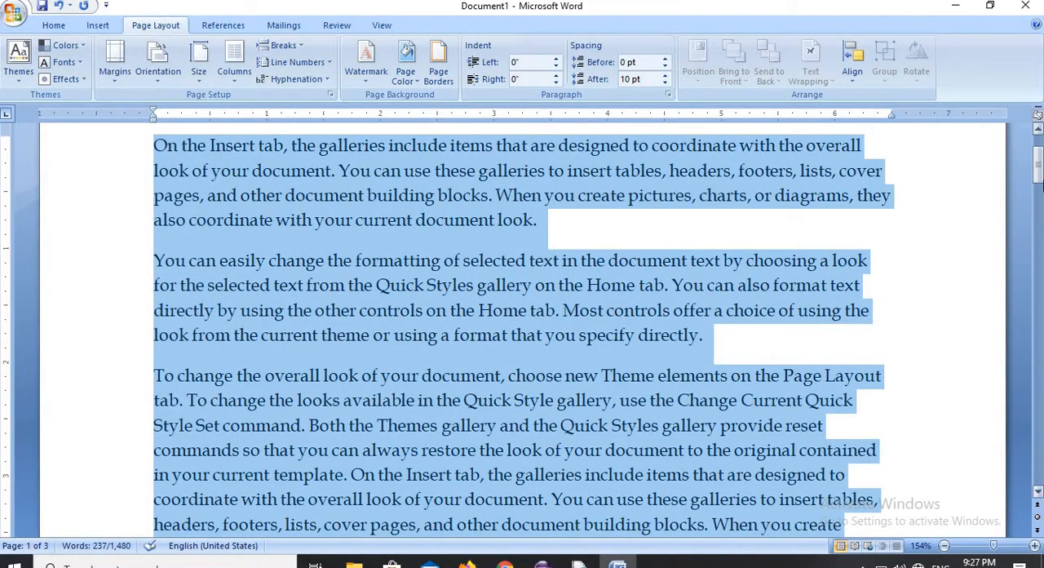
- Move the top margin boundary on the vertical ruler to about 0.5 inch, and back down to about 0.9 inch
drag(1039, 180, 1038, 163)
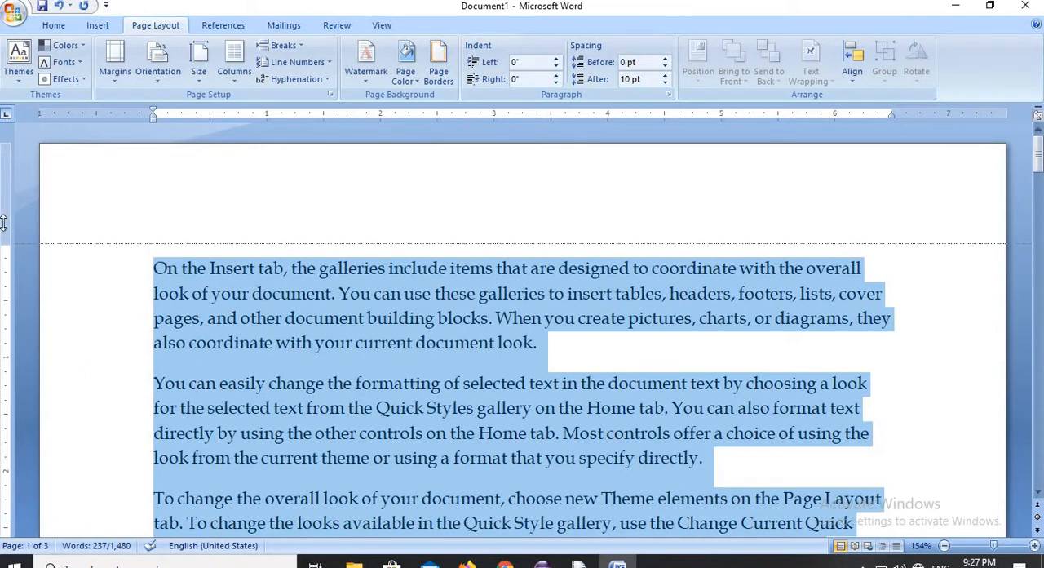
scroll(7, 202, down, 1)
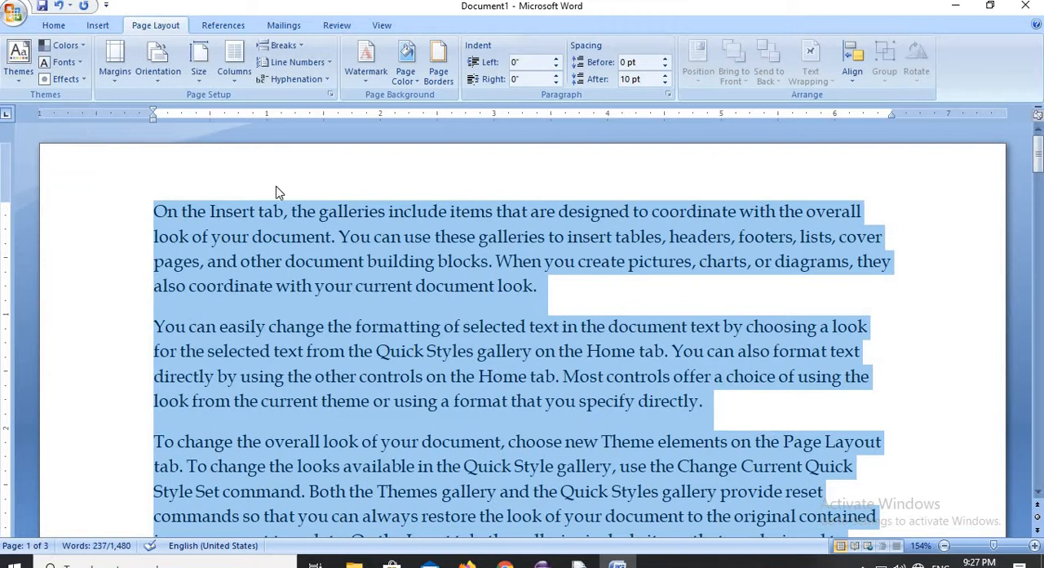
drag(7, 202, 3, 244)
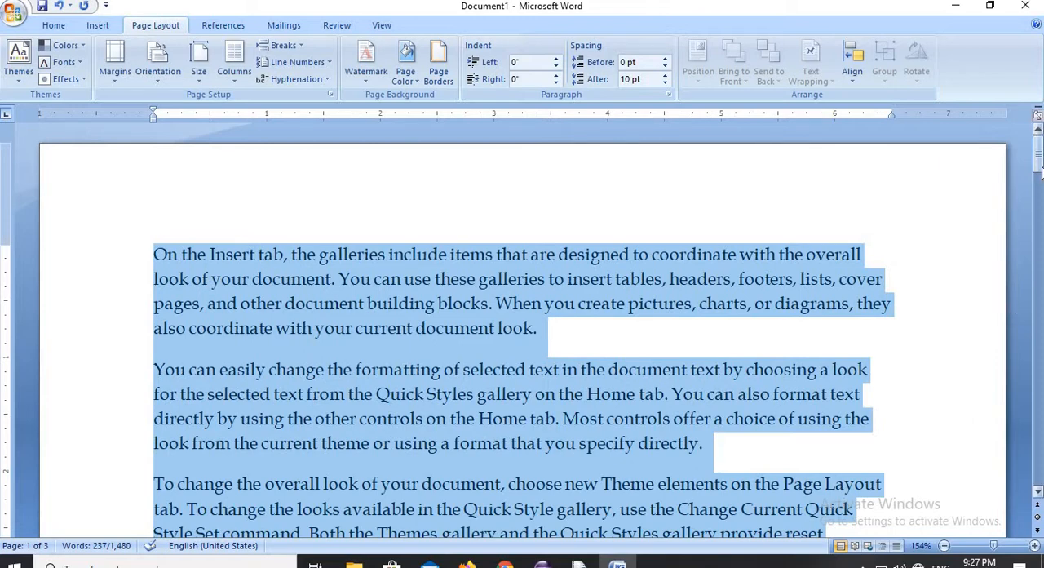
drag(1038, 169, 916, 300)
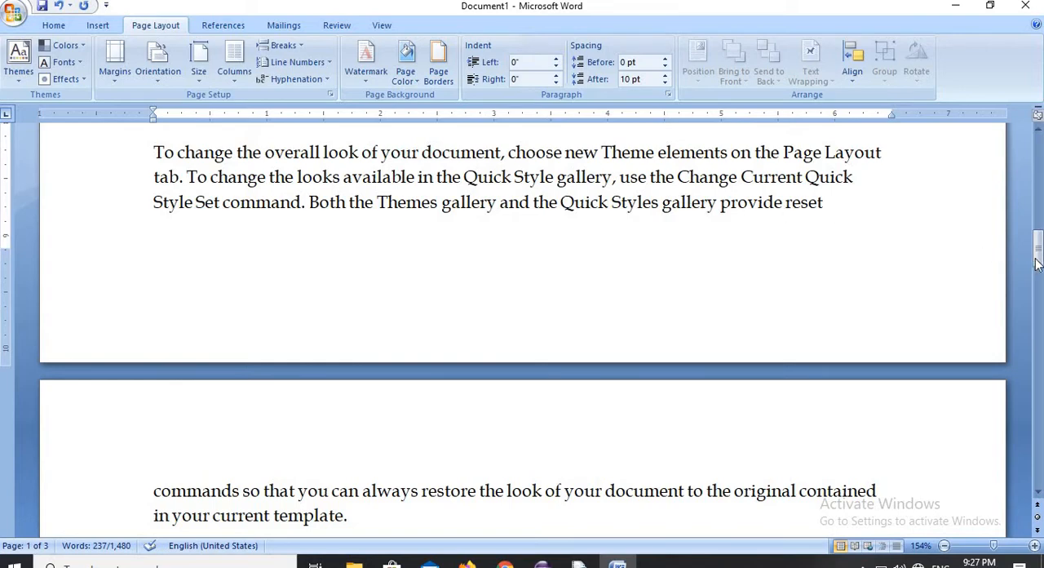
drag(1038, 263, 1026, 163)
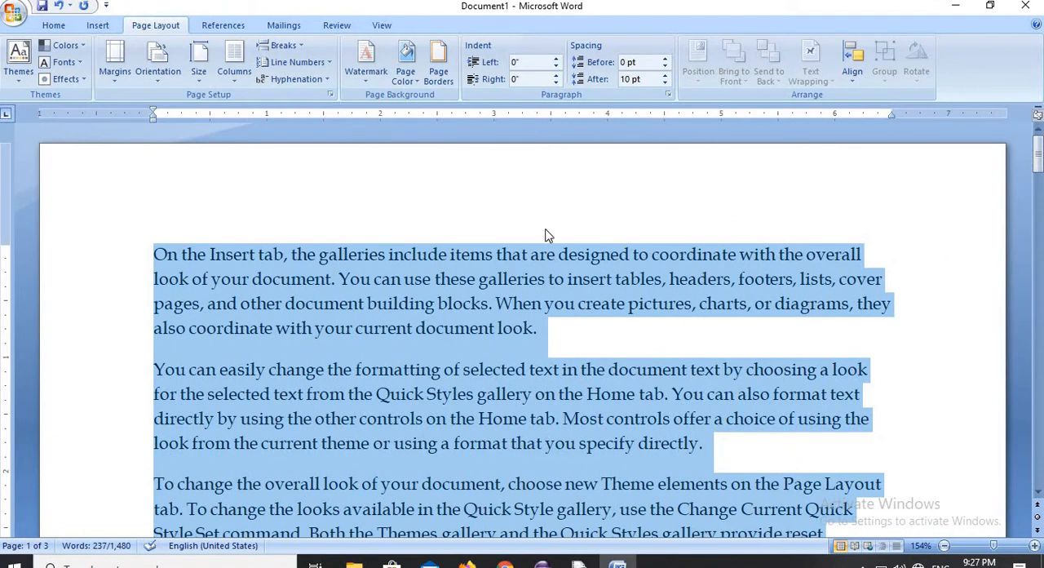
- Apply the Normal margin preset and replace it with the Narrow preset of 0.5 inch on all sides
click(115, 82)
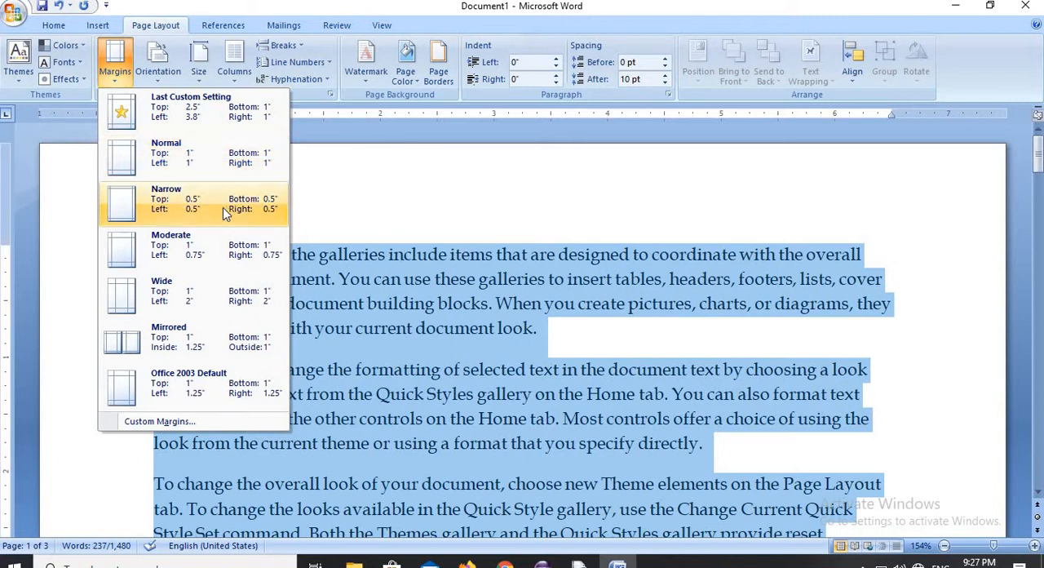
click(154, 166)
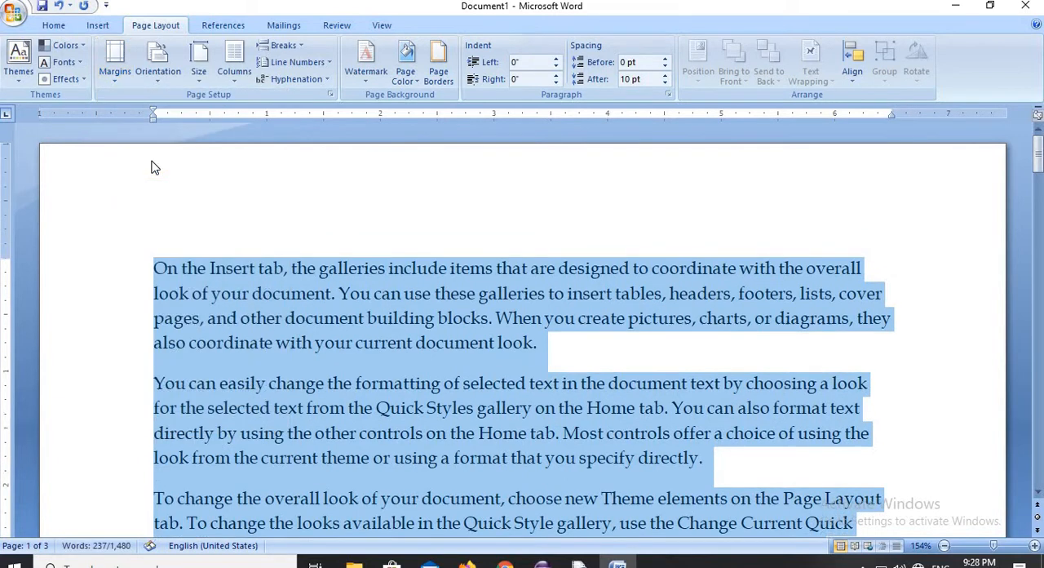
click(118, 85)
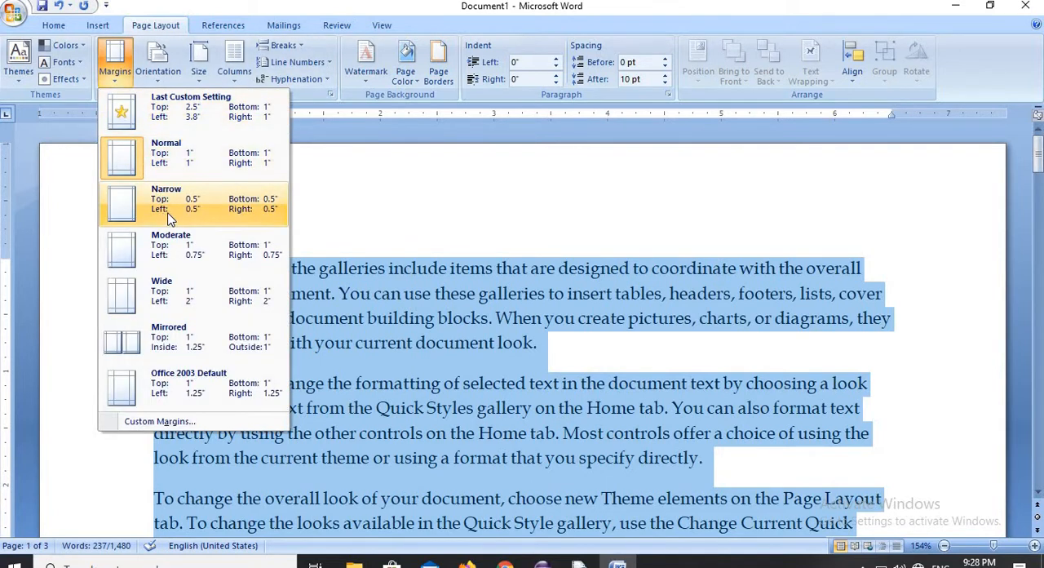
click(234, 216)
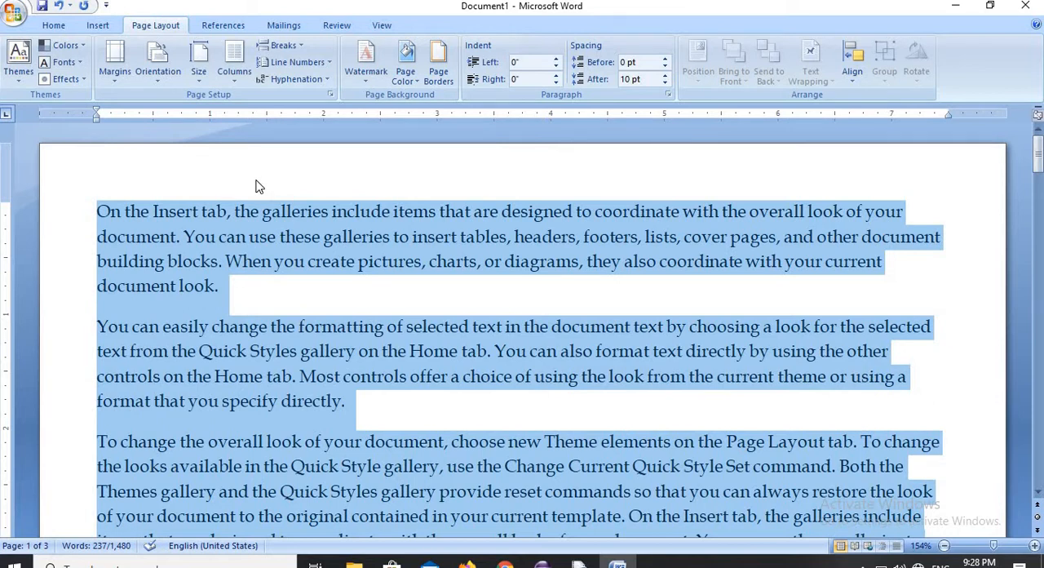
- Try the Moderate, Wide and Mirrored margin presets on the document in turn
click(116, 83)
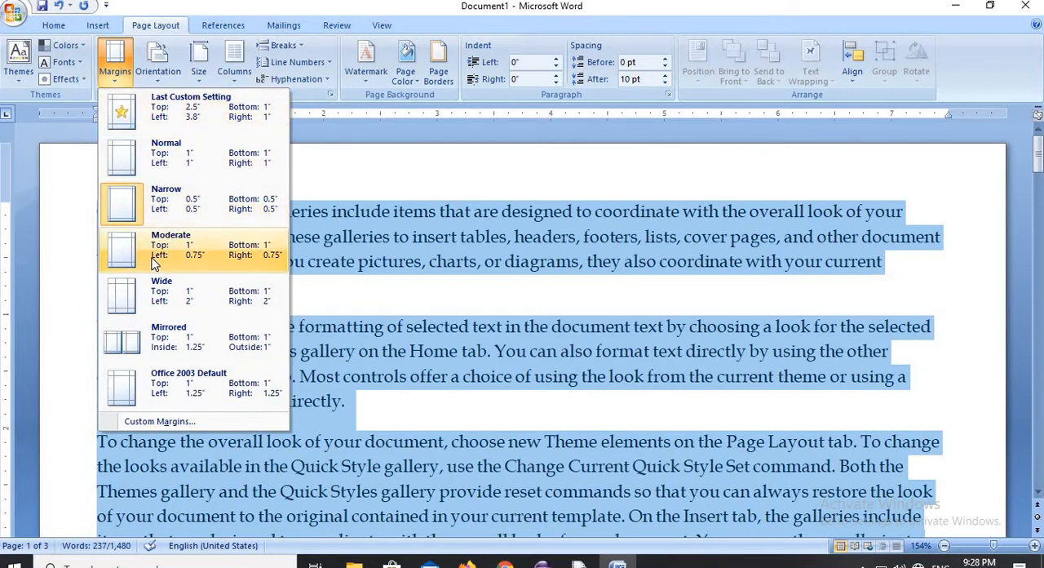
click(238, 261)
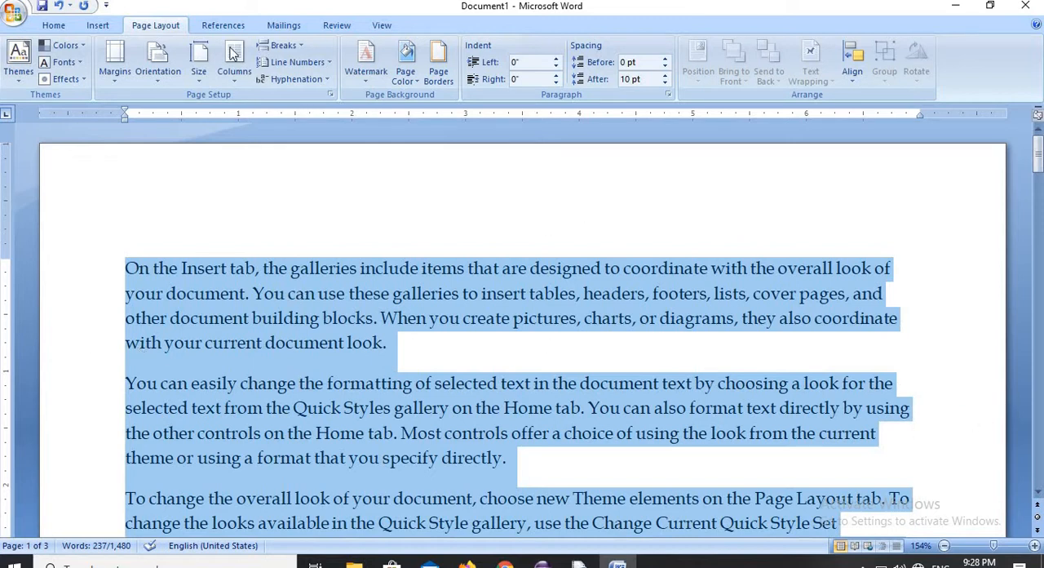
click(114, 80)
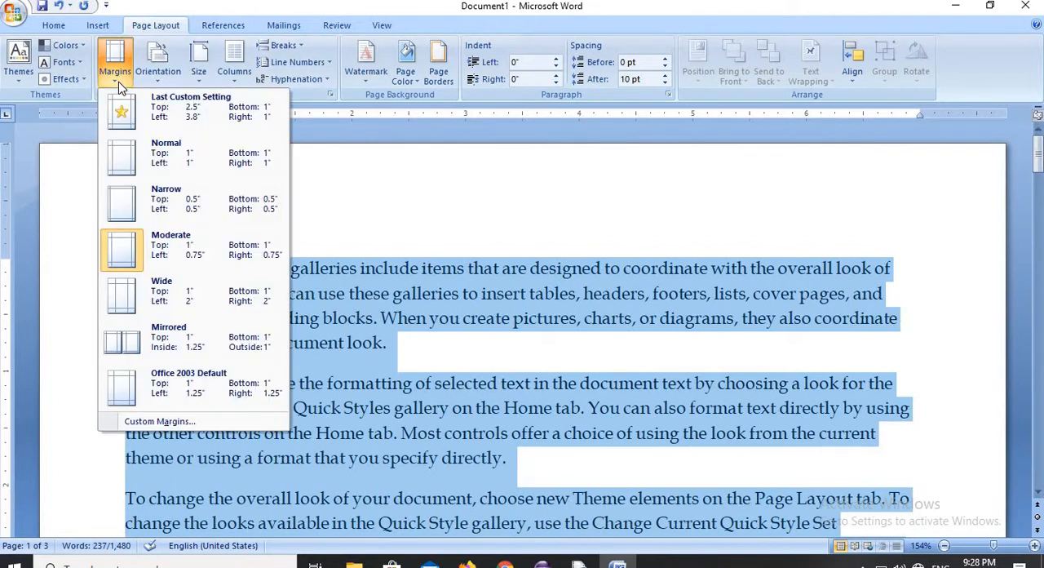
click(150, 304)
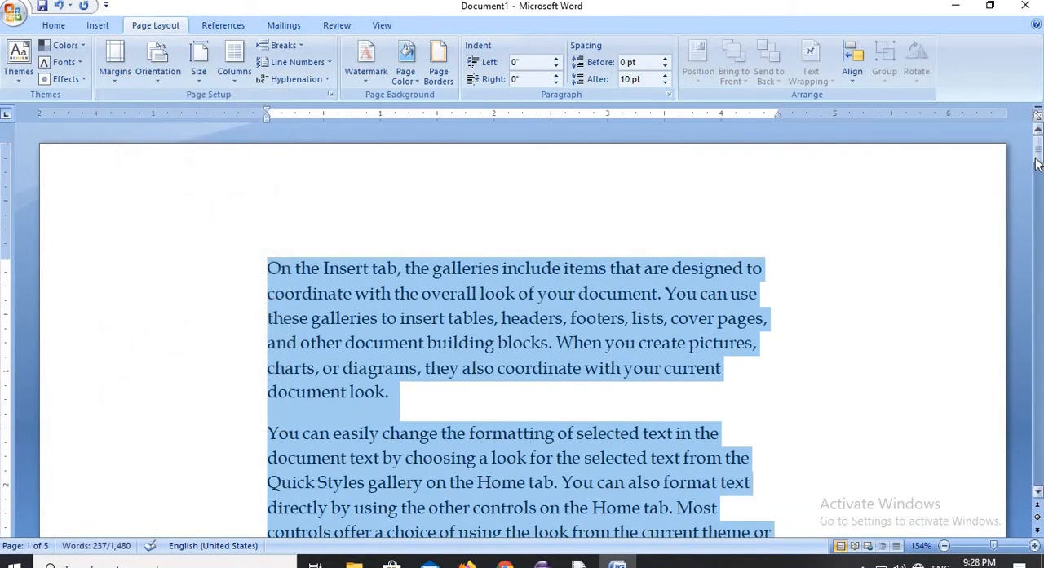
drag(1037, 163, 1040, 406)
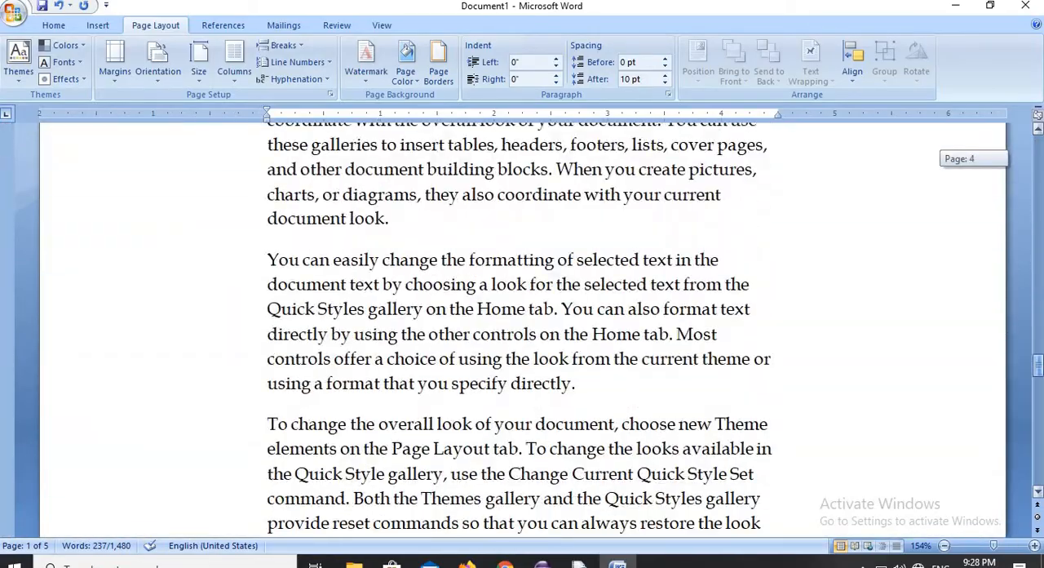
drag(1038, 365, 1038, 150)
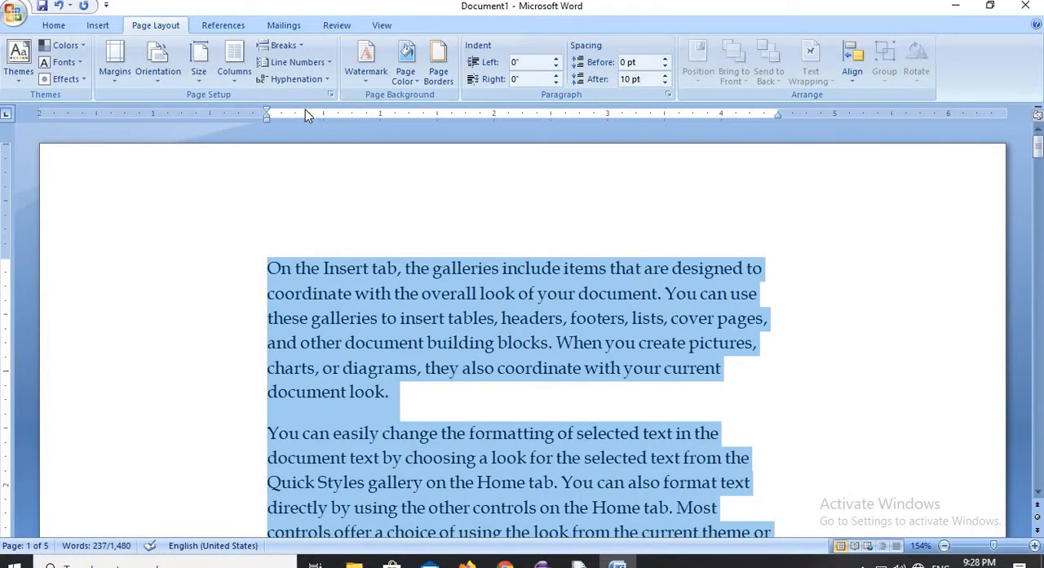
click(116, 81)
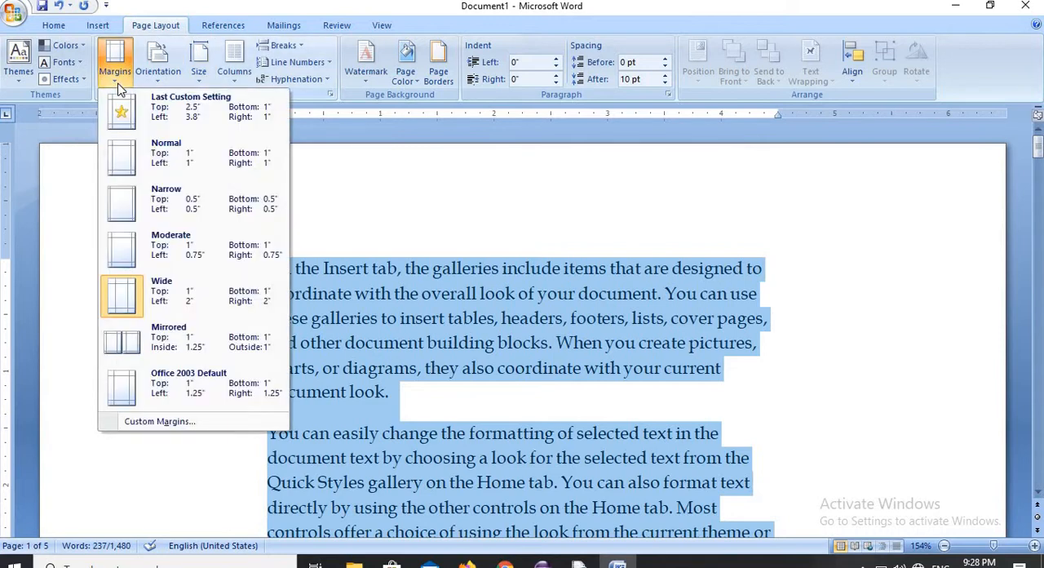
click(144, 359)
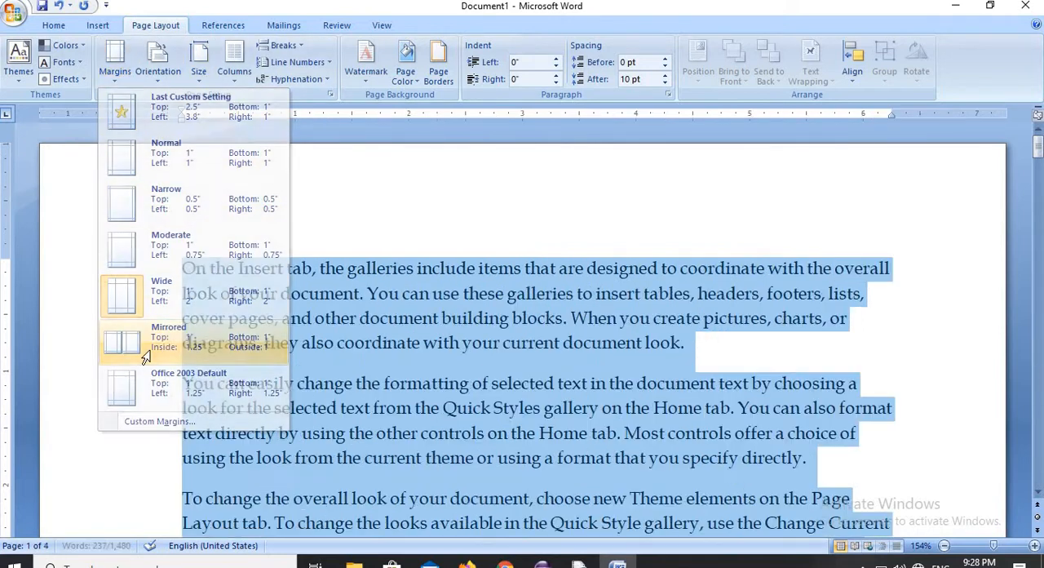
- Apply the last custom margins of 2.5 inches top and 3.8 inches left, and replace them with the Normal preset of 1 inch on all sides
click(109, 78)
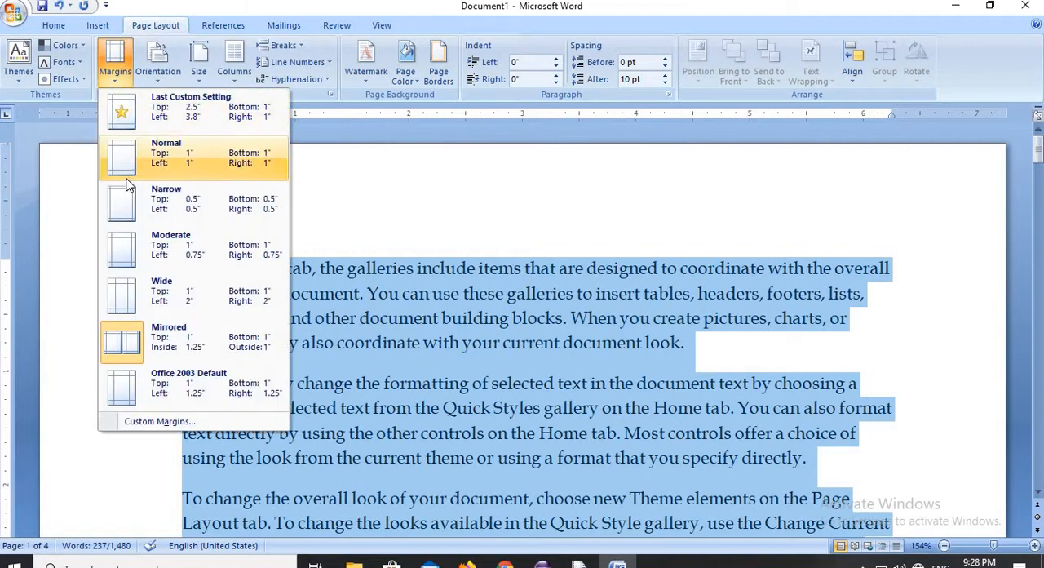
click(220, 117)
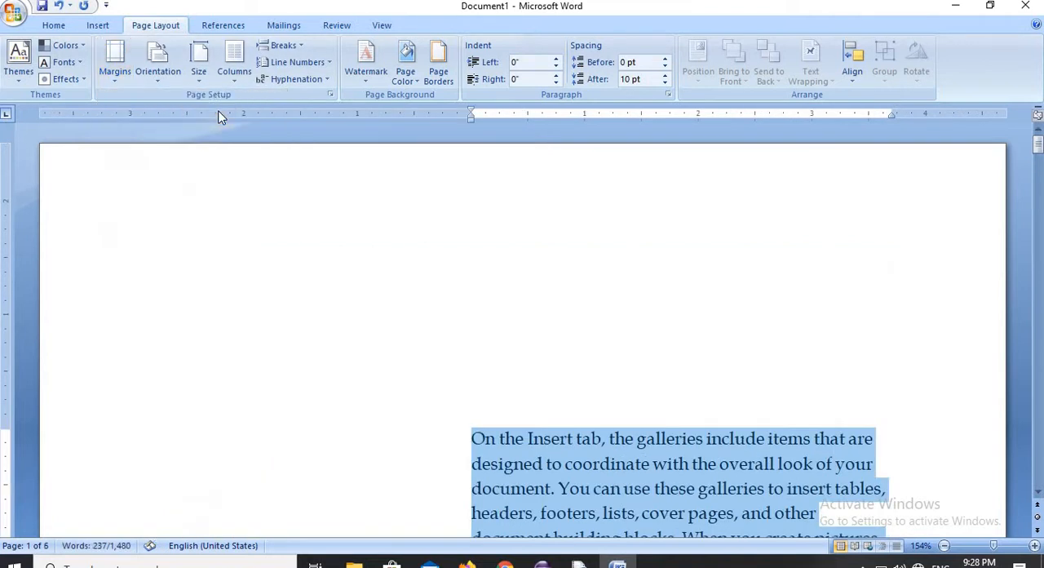
click(115, 82)
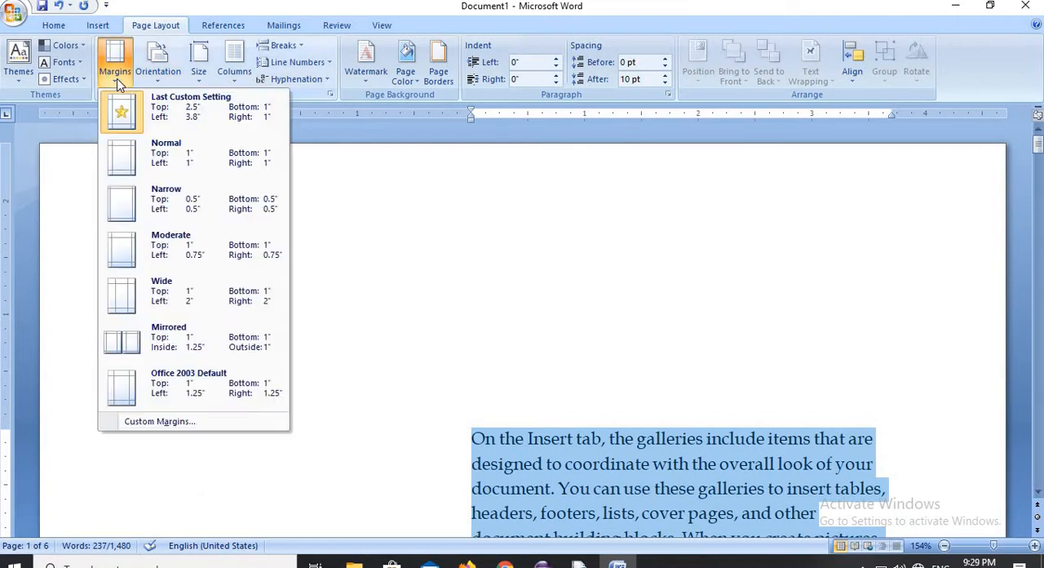
click(137, 154)
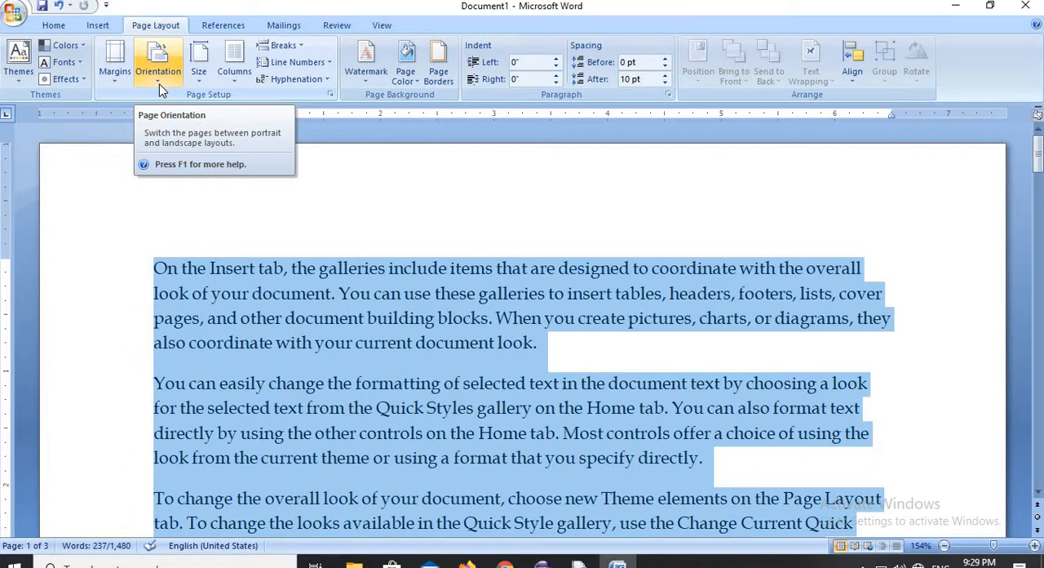
- Switch the page orientation to Landscape, and return it to Portrait
click(158, 82)
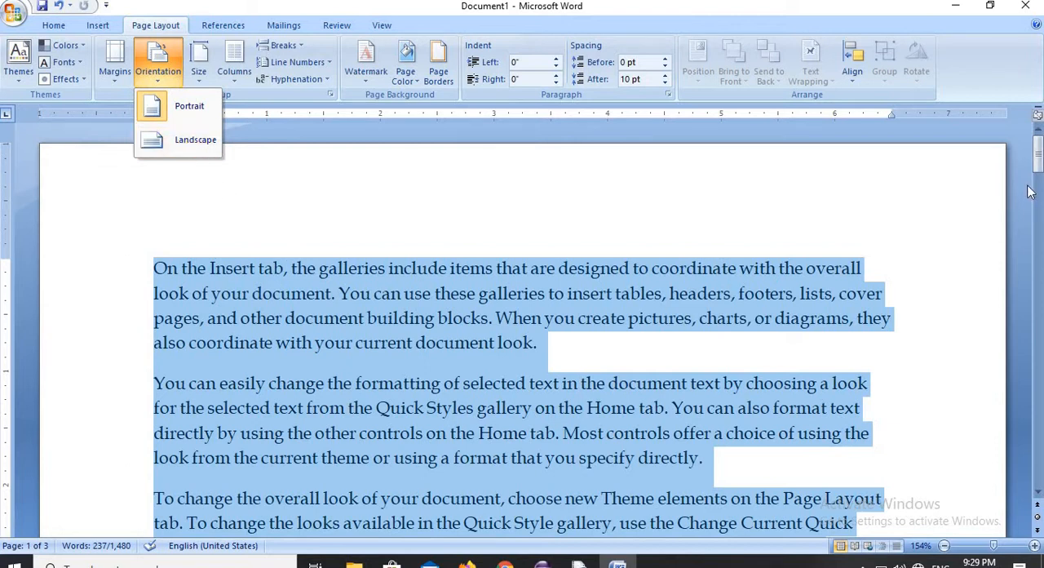
mouse_move(1037, 165)
mouse_down()
mouse_move(1037, 298)
mouse_move(1035, 169)
mouse_up()
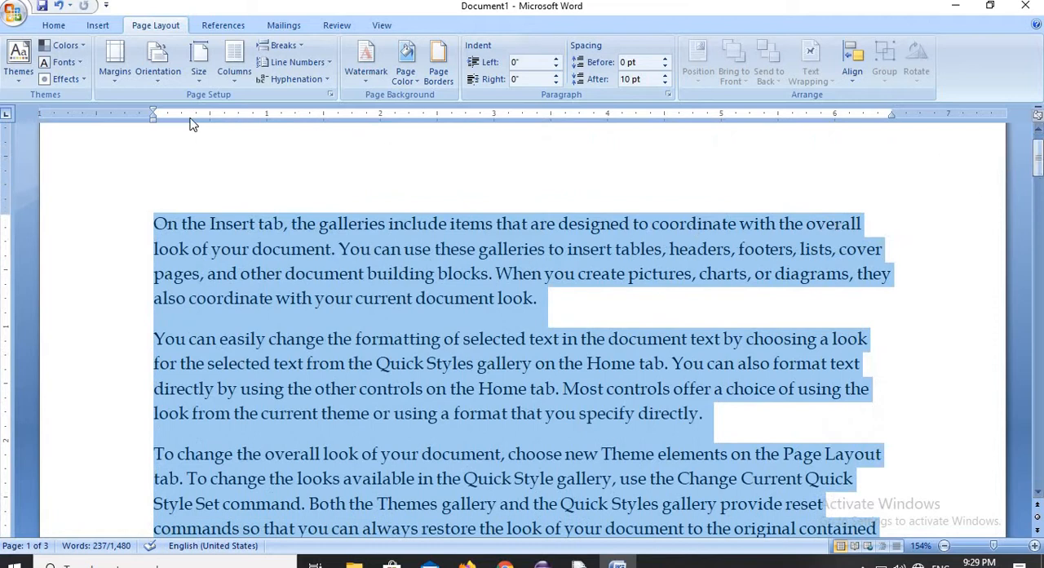
click(159, 85)
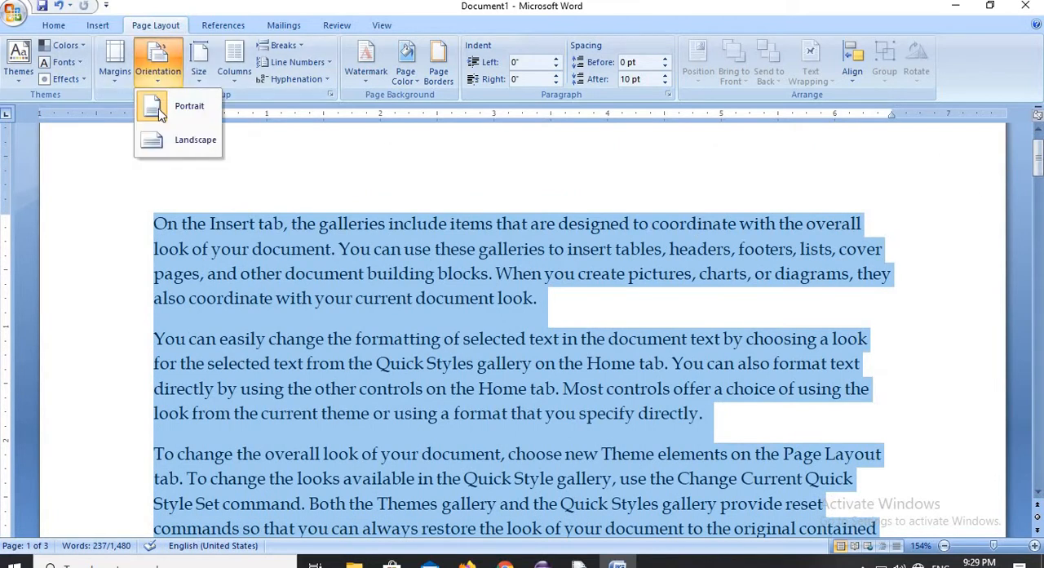
click(161, 143)
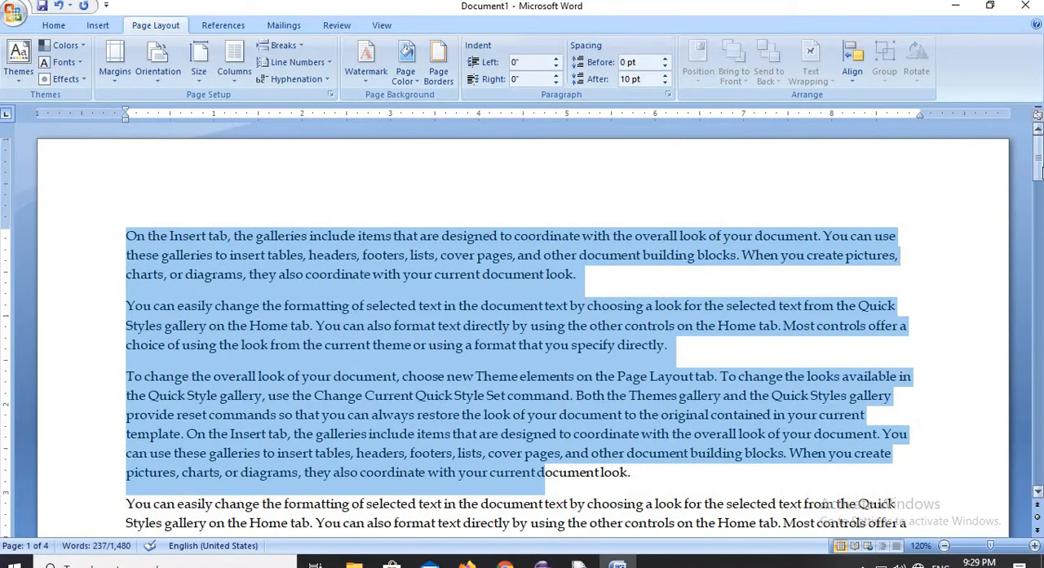
drag(1039, 171, 1037, 145)
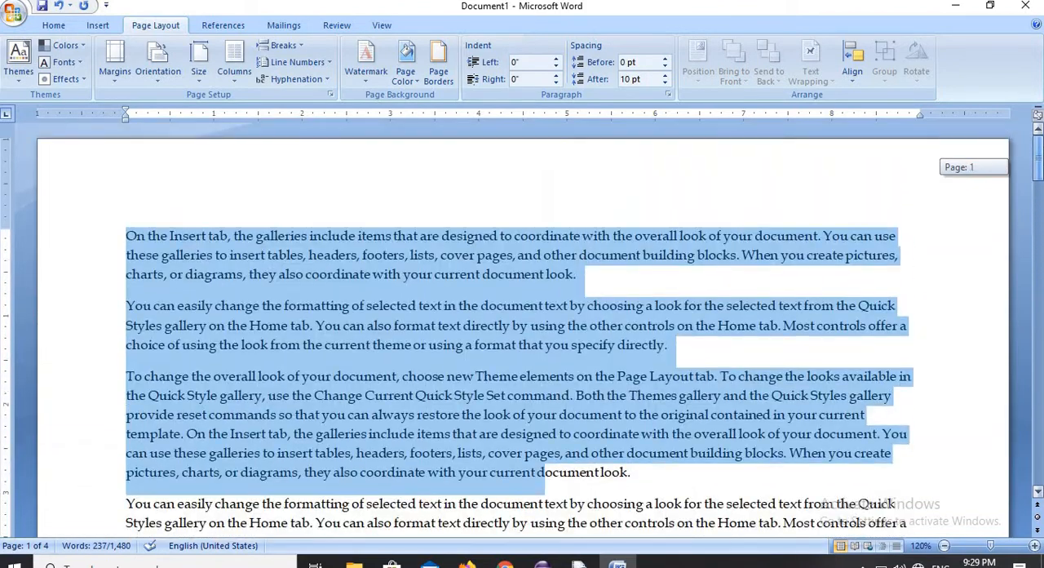
click(162, 77)
click(157, 106)
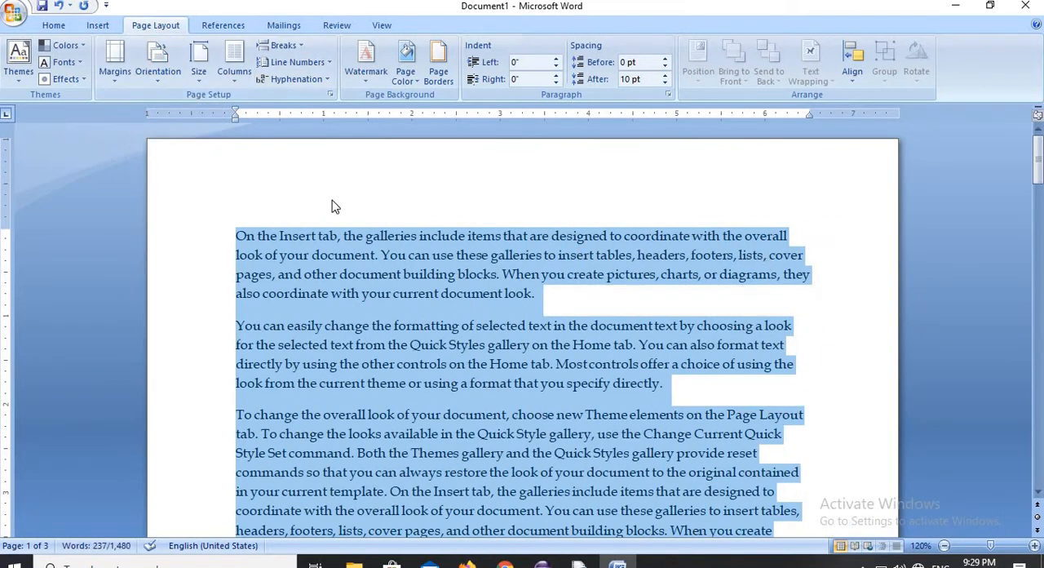
- Zoom the document to page width and deselect the text by placing the cursor at the end of the first paragraph
click(380, 27)
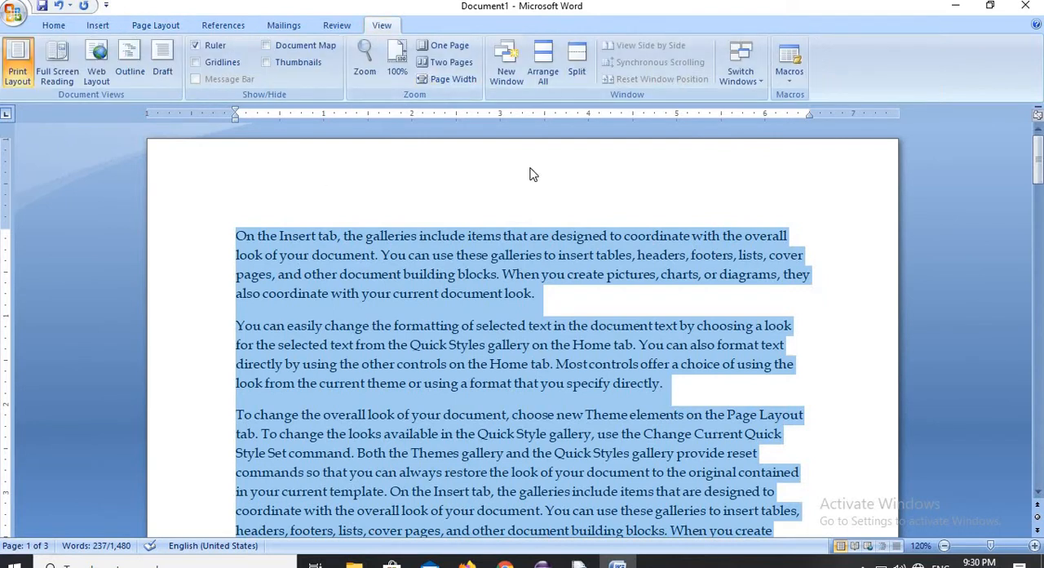
click(462, 81)
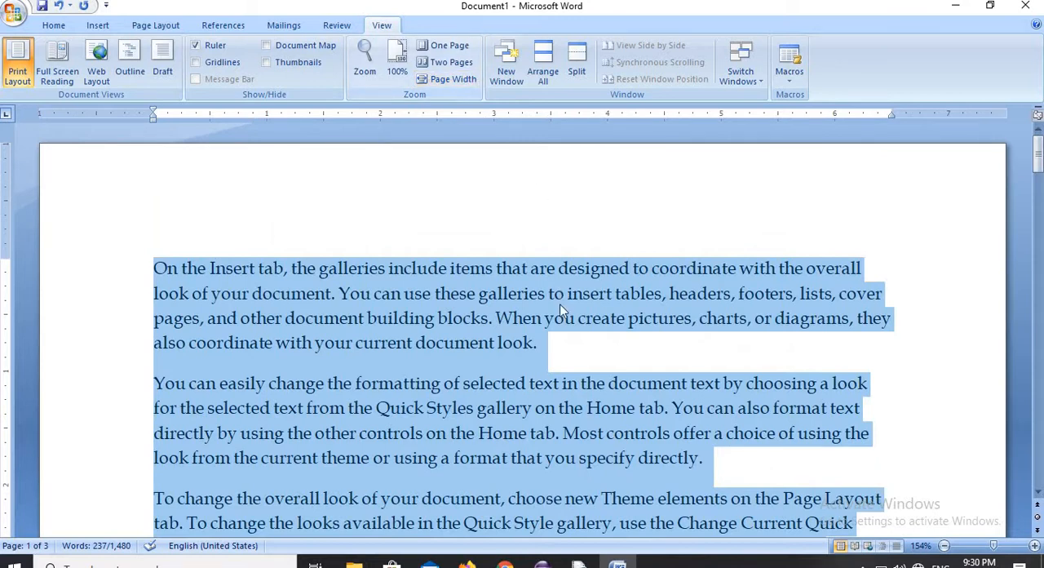
click(554, 343)
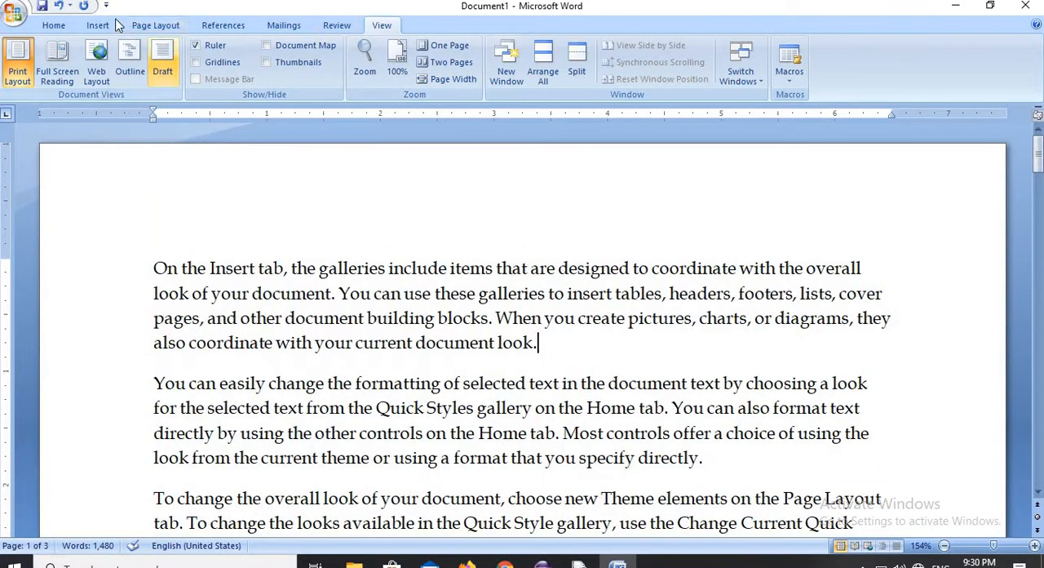
- Apply the Letter paper size of 8.5 x 11 inches and replace it with Tabloid, 11 x 17 inches
click(151, 26)
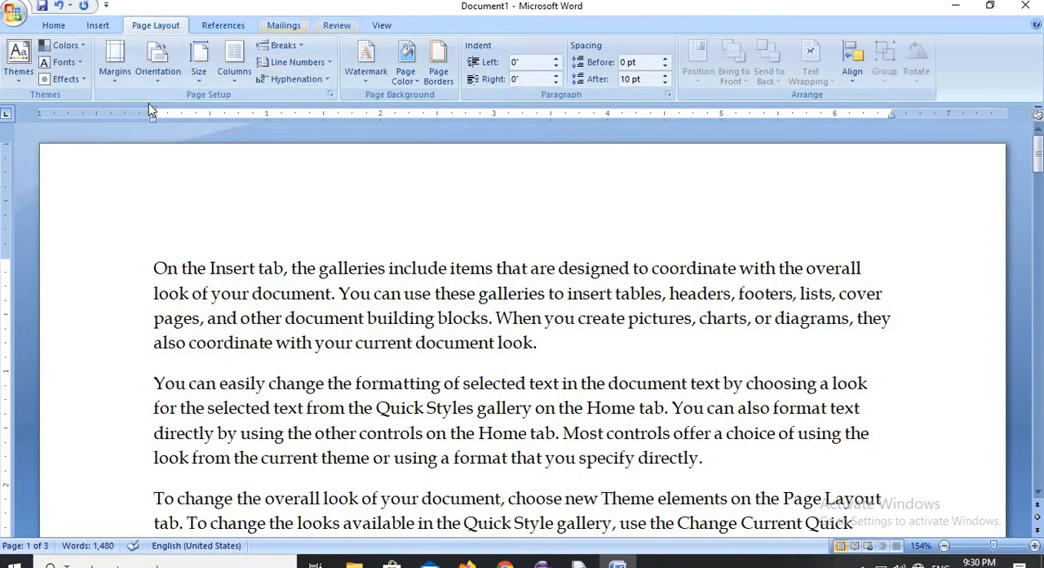
click(199, 74)
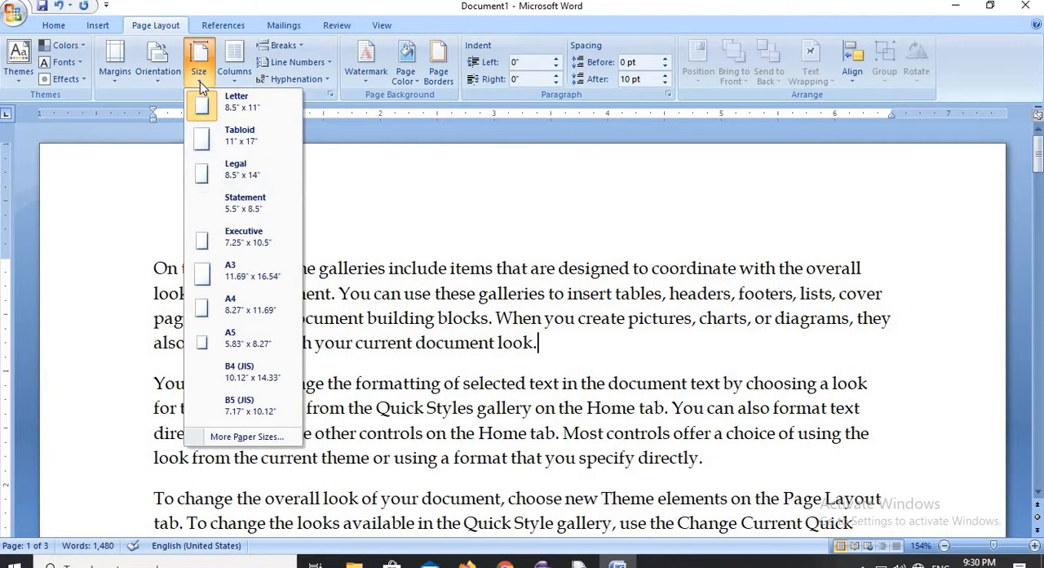
click(251, 114)
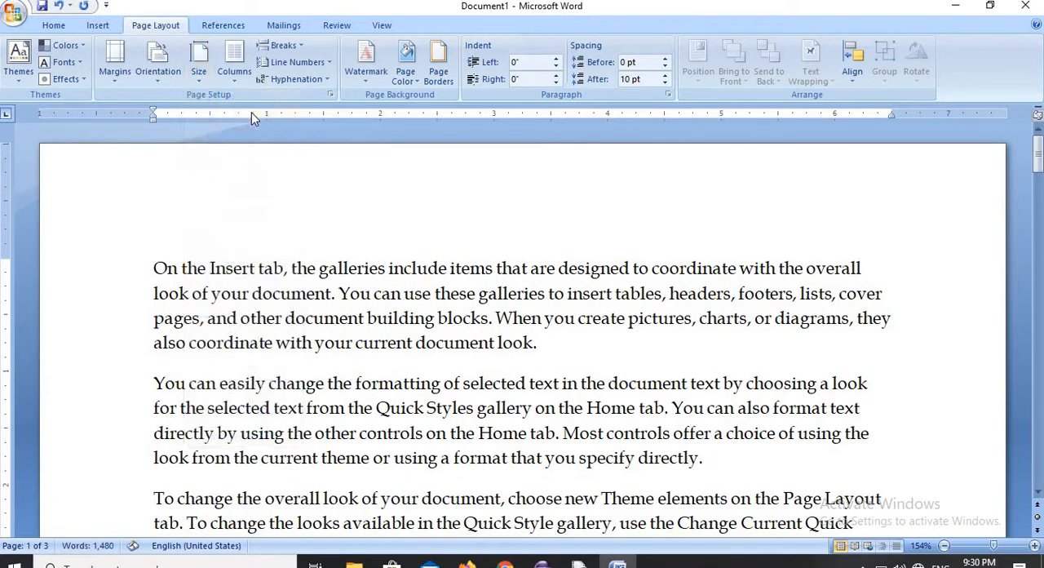
click(200, 69)
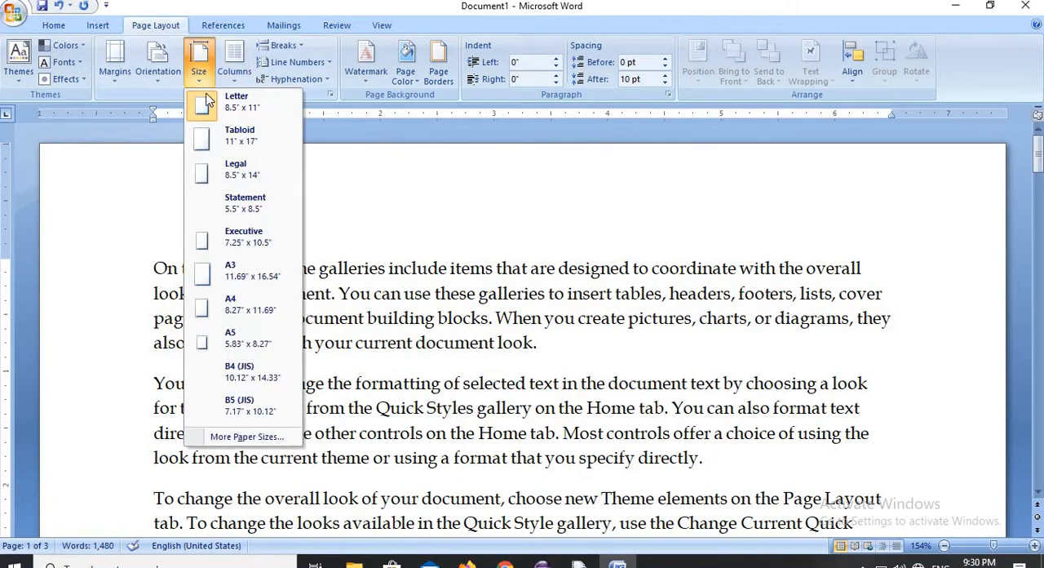
click(235, 149)
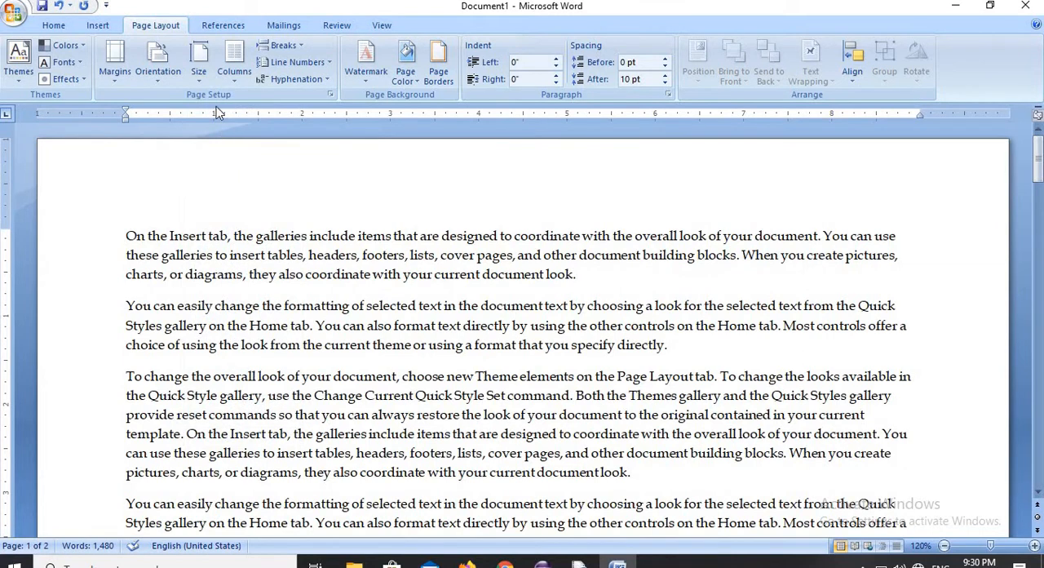
- Change the paper size to Legal, 8.5 x 14 inches, and replace it with Executive, 7.25 x 10.5 inches
click(200, 79)
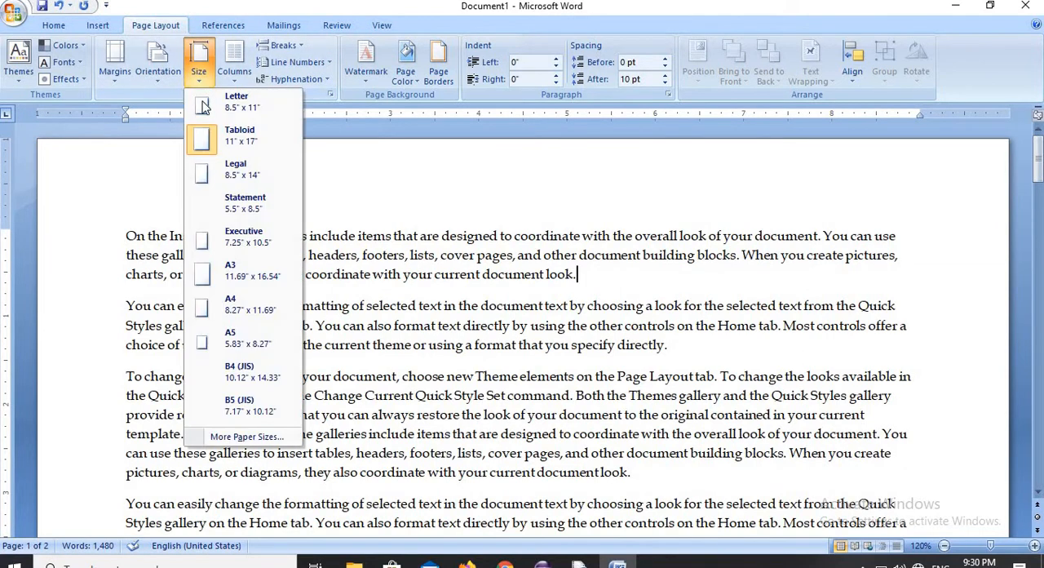
click(238, 184)
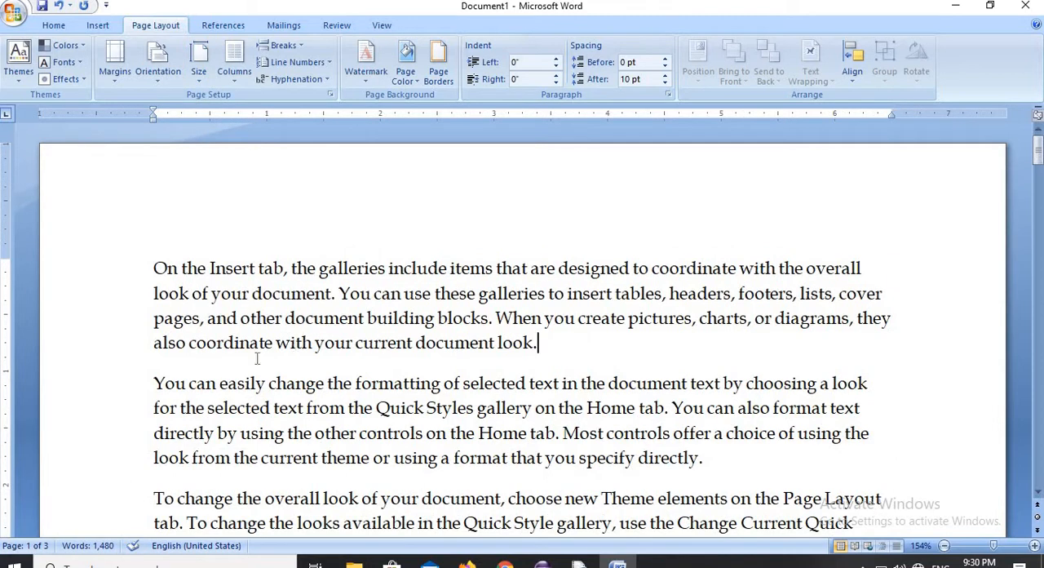
click(198, 78)
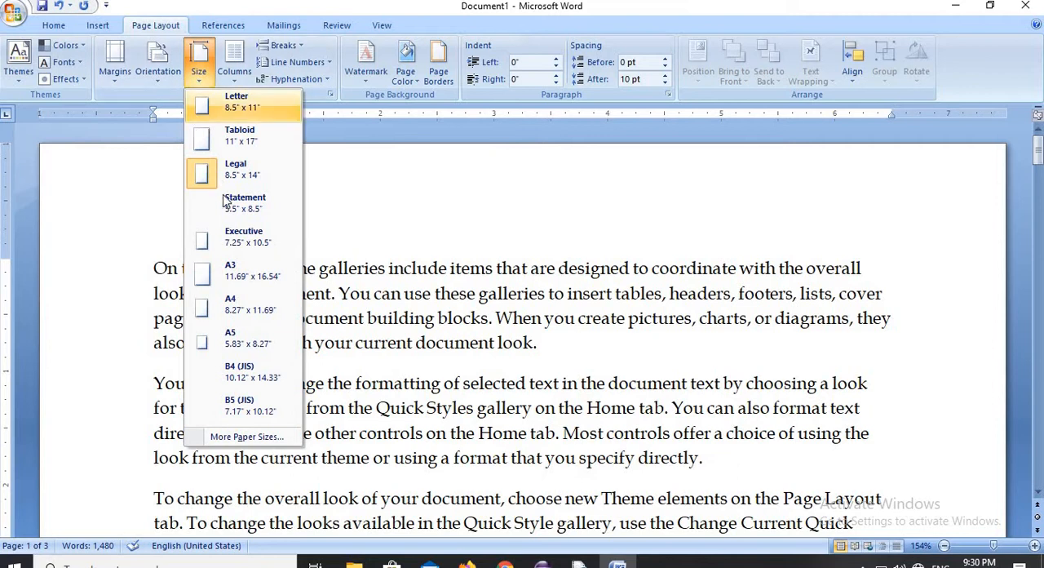
click(236, 234)
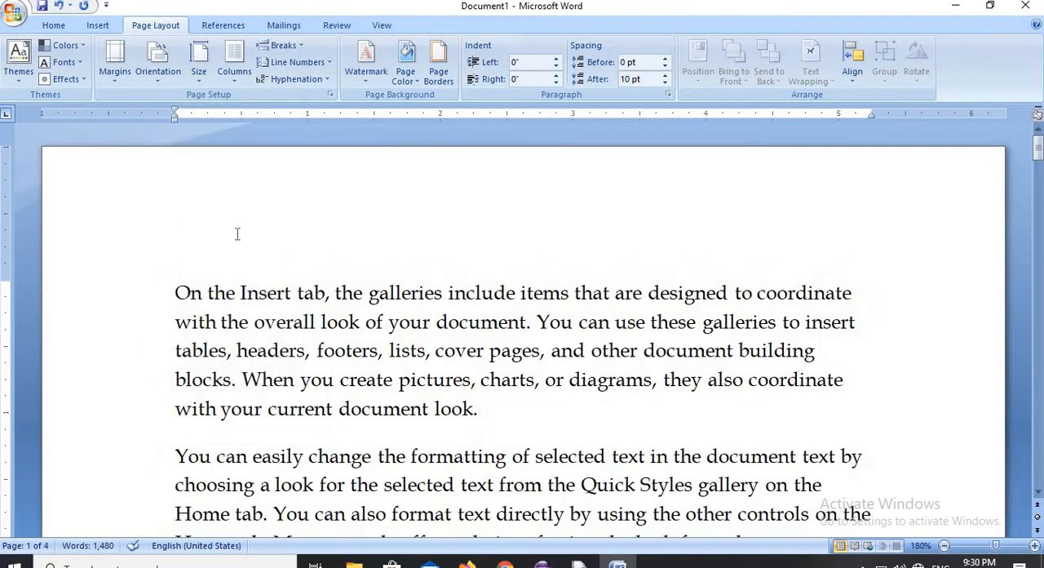
- Change the paper size to A3, 11.69 x 16.54 inches, and replace it with A4, 8.27 x 11.69 inches
click(199, 75)
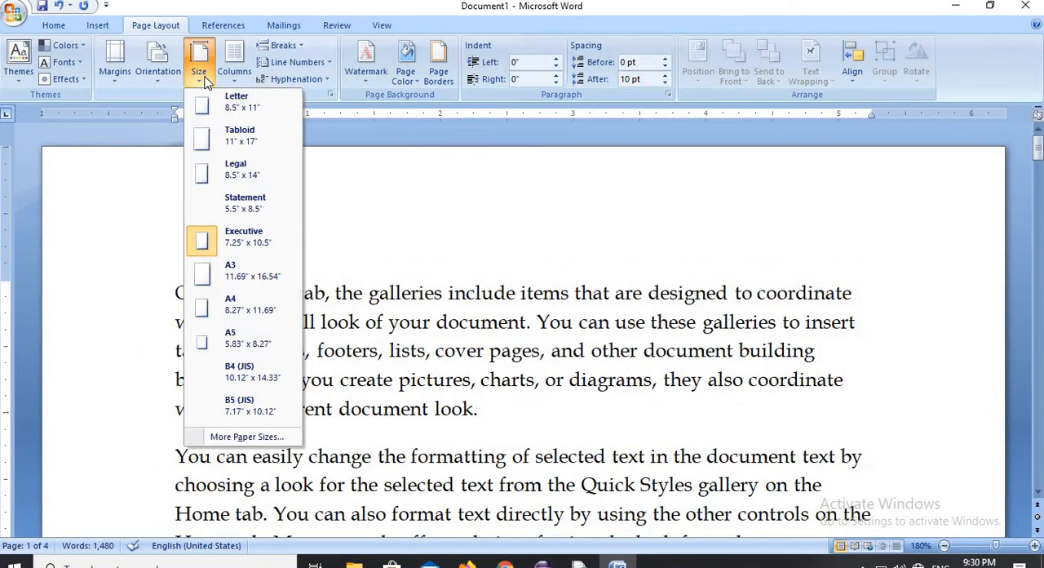
click(243, 276)
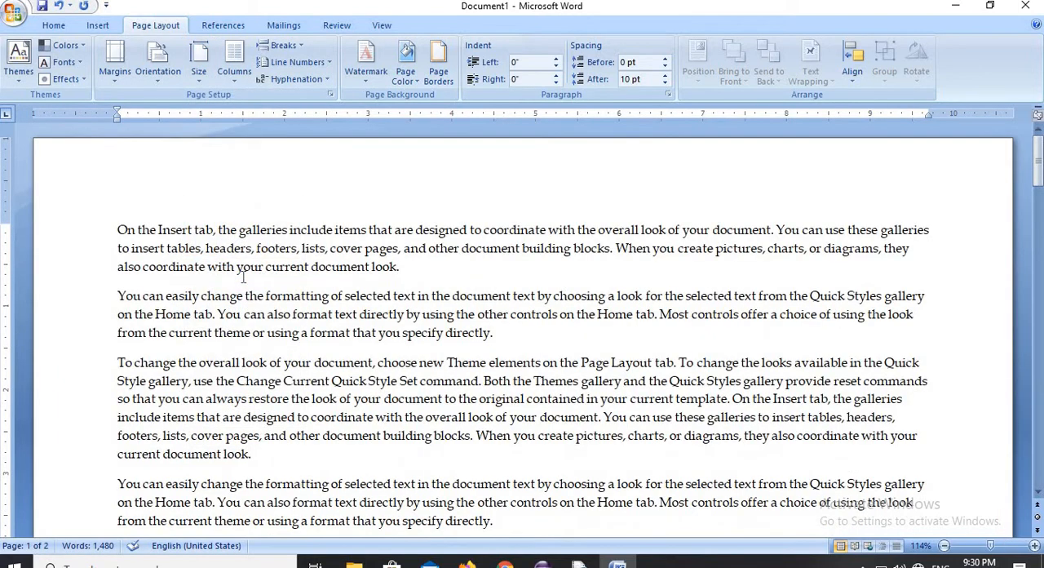
click(202, 78)
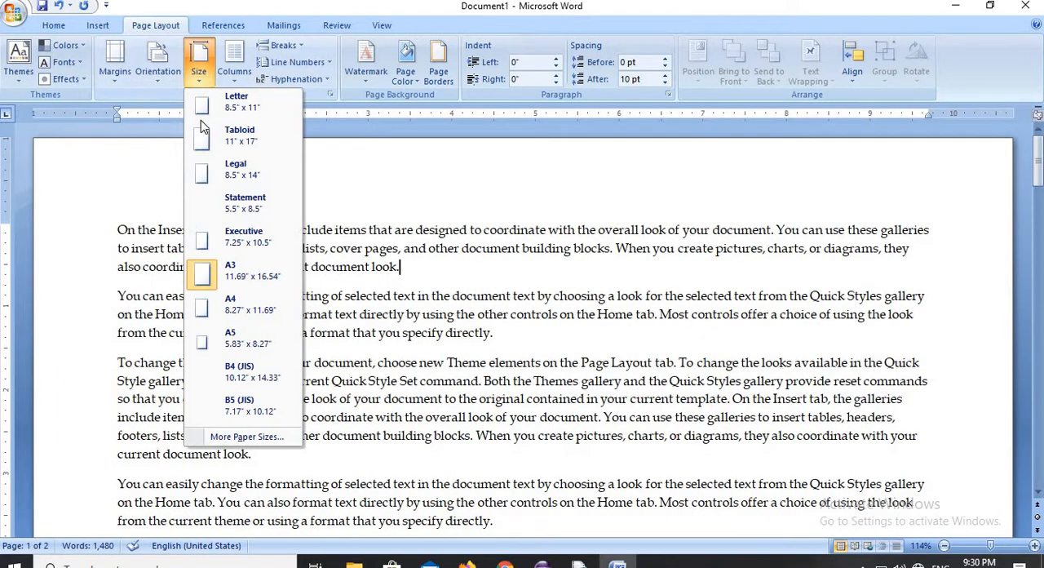
click(232, 308)
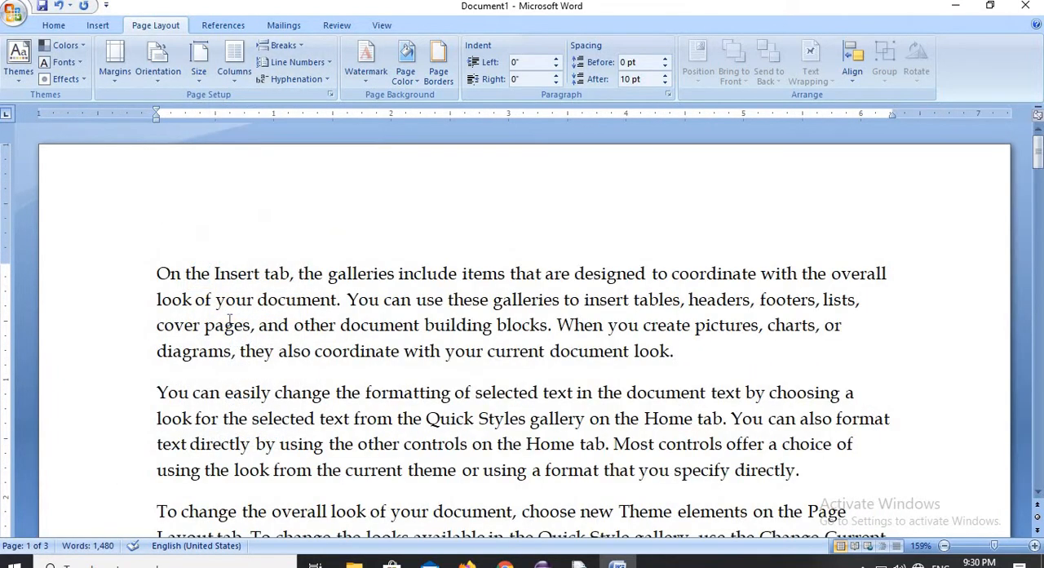
- Change the paper size to A5, 5.83 x 8.27 inches, and replace it with B5 (JIS), 7.17 x 10.12 inches
click(200, 76)
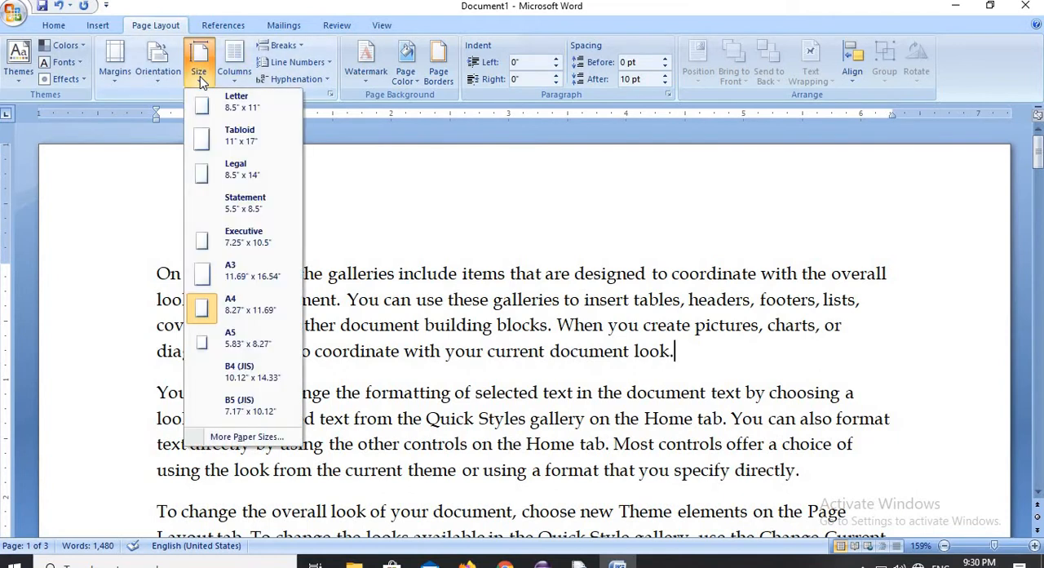
click(231, 341)
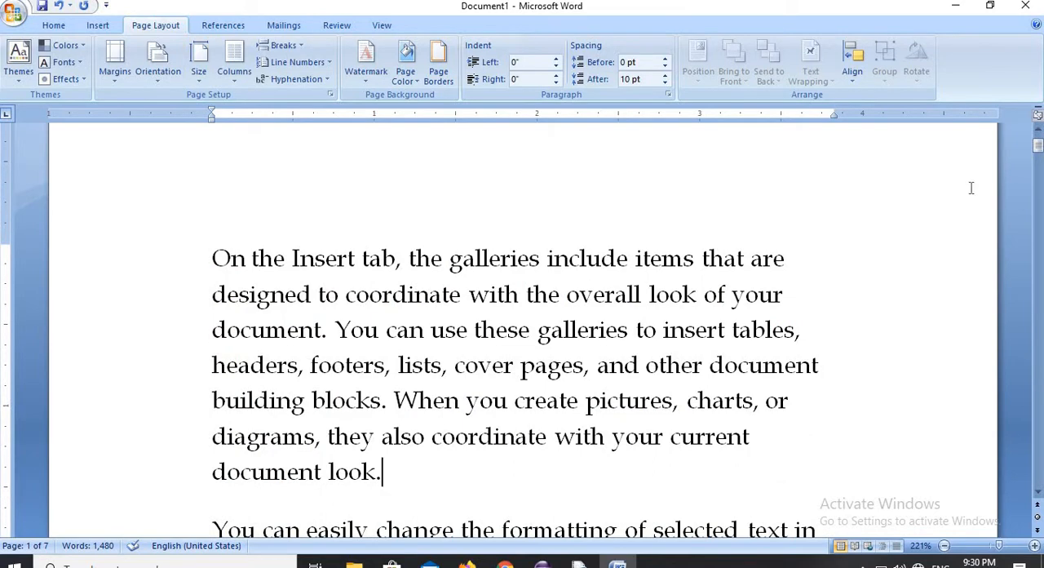
mouse_move(1038, 145)
mouse_down()
mouse_move(1039, 234)
mouse_move(1038, 140)
mouse_up()
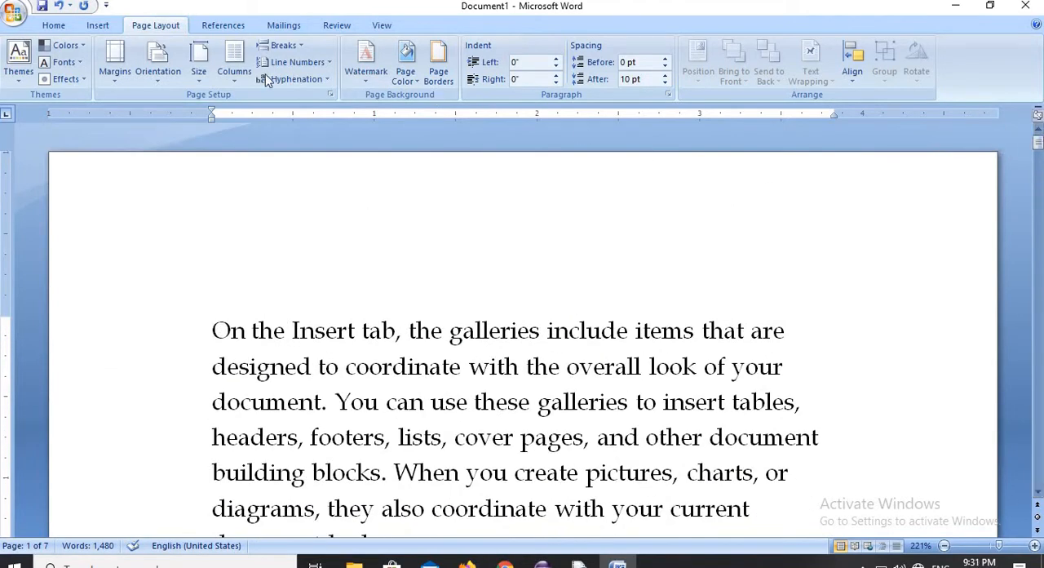
click(198, 76)
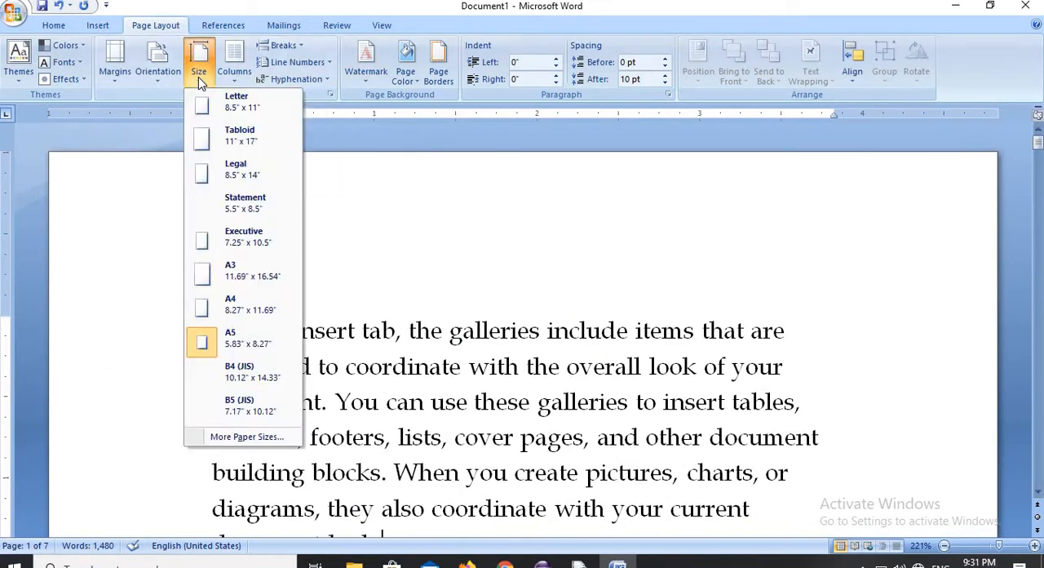
click(258, 405)
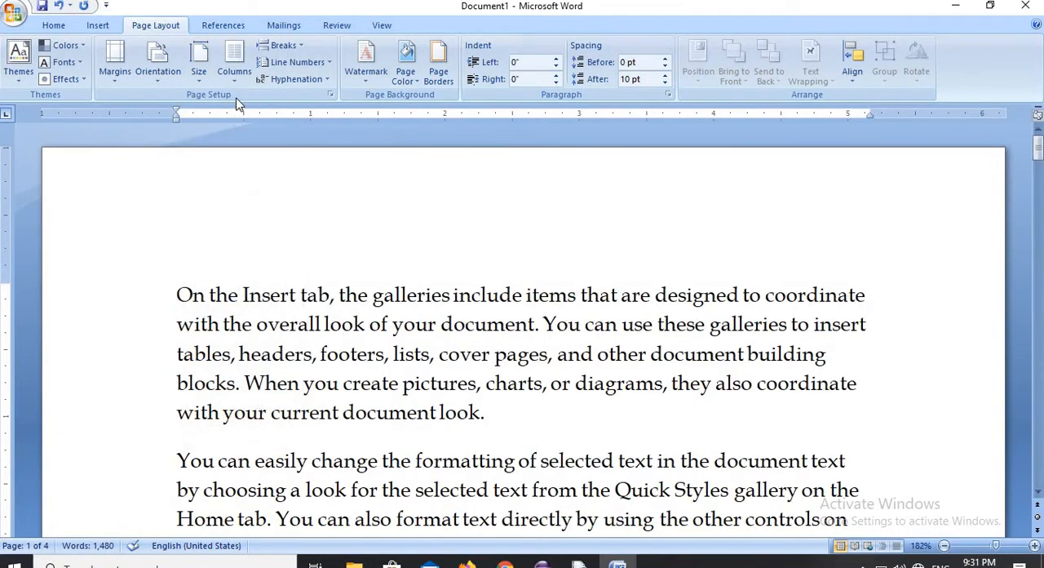
- Set the paper size to Letter, 8.5 x 11 inches
click(198, 79)
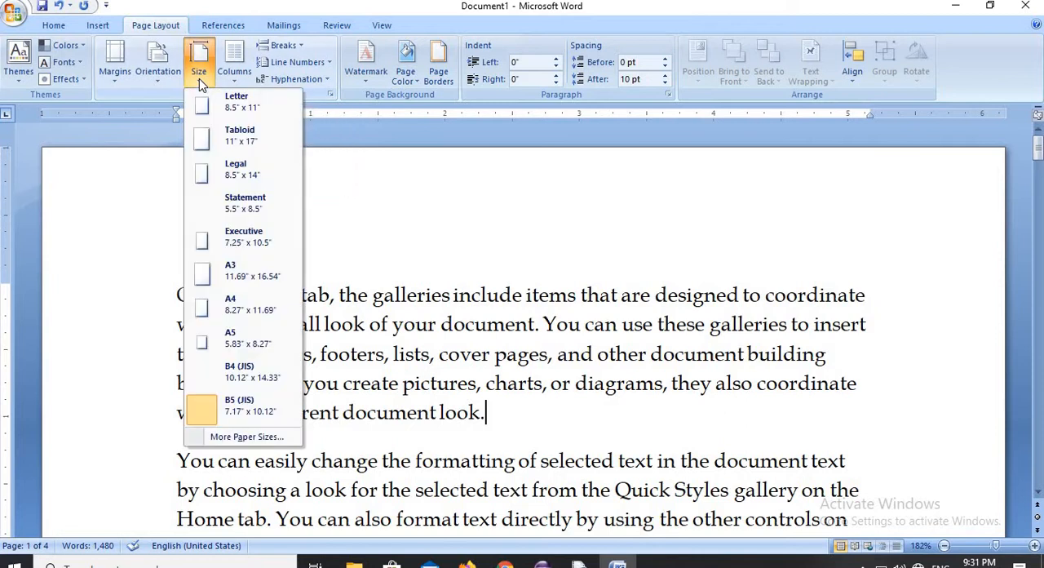
click(217, 106)
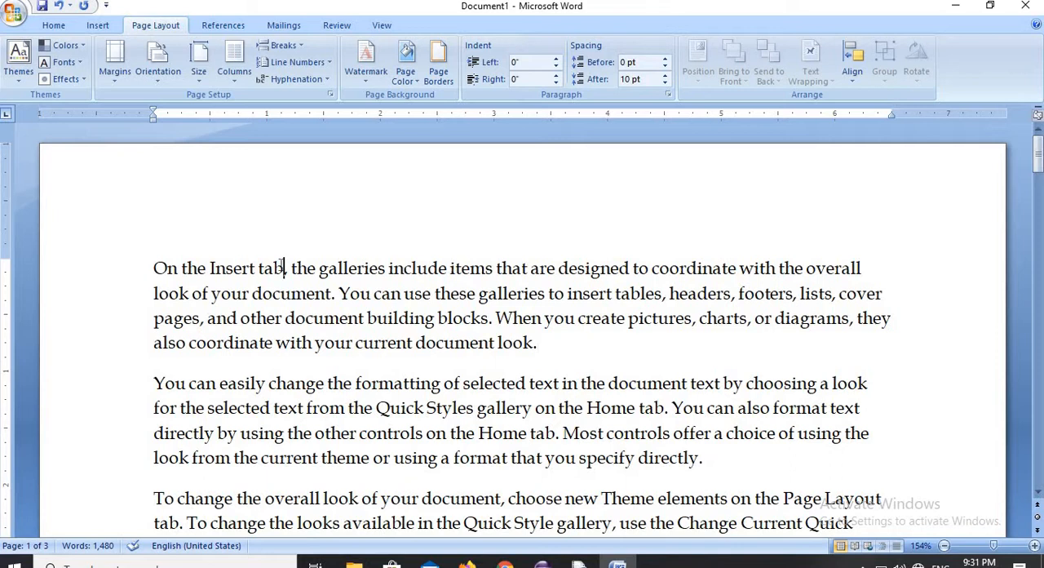
- Select the text from the second paragraph's last line through "choosing a look" and format it in two columns, replaced by three
drag(163, 259, 901, 522)
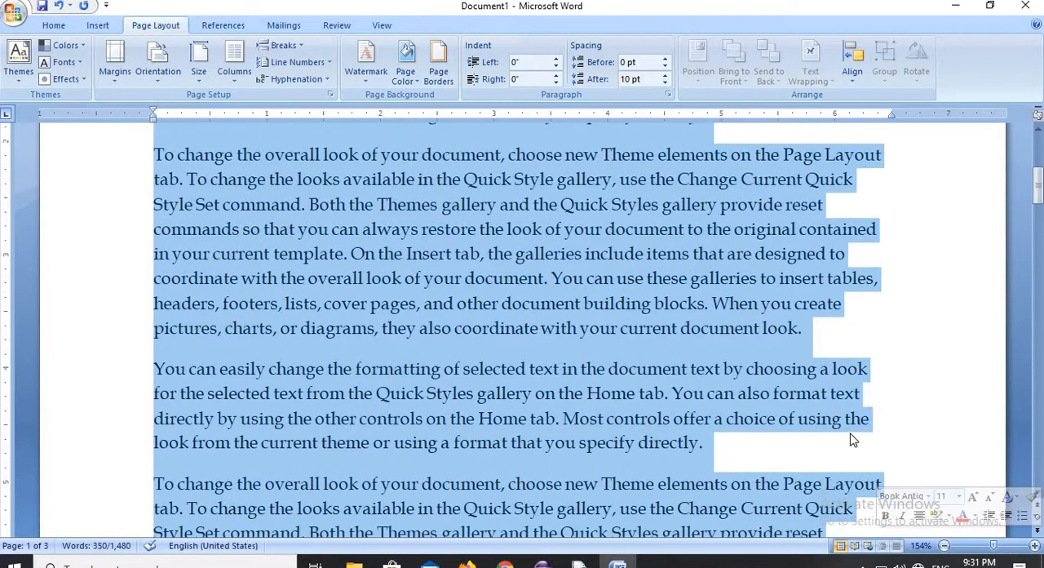
click(908, 399)
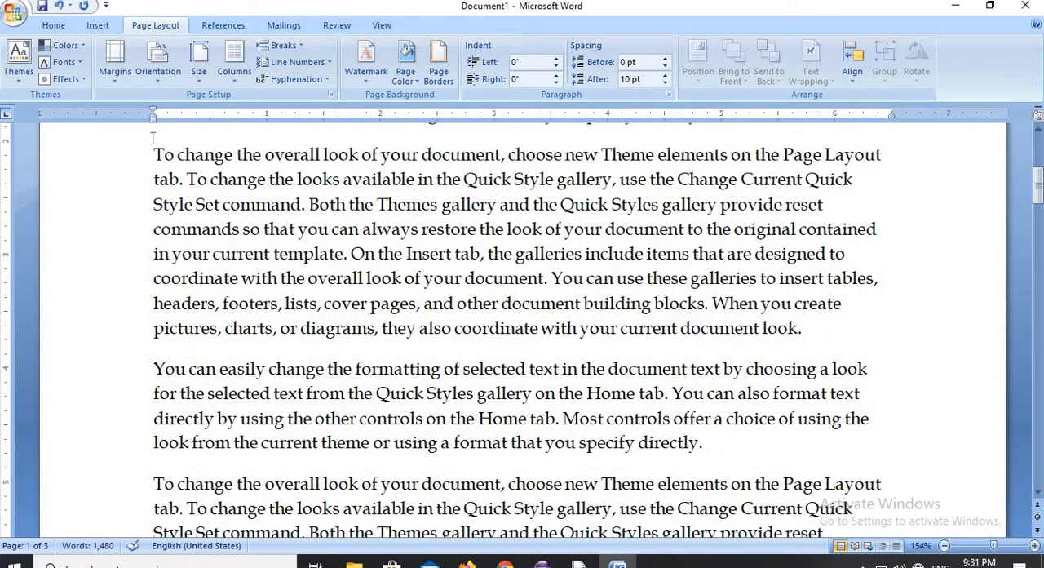
drag(371, 324, 970, 345)
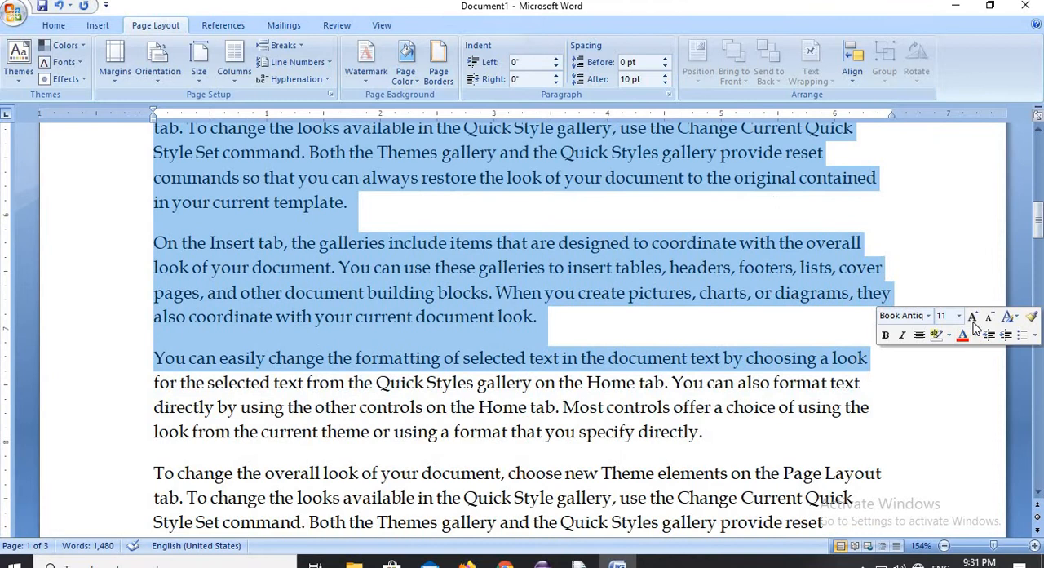
click(239, 81)
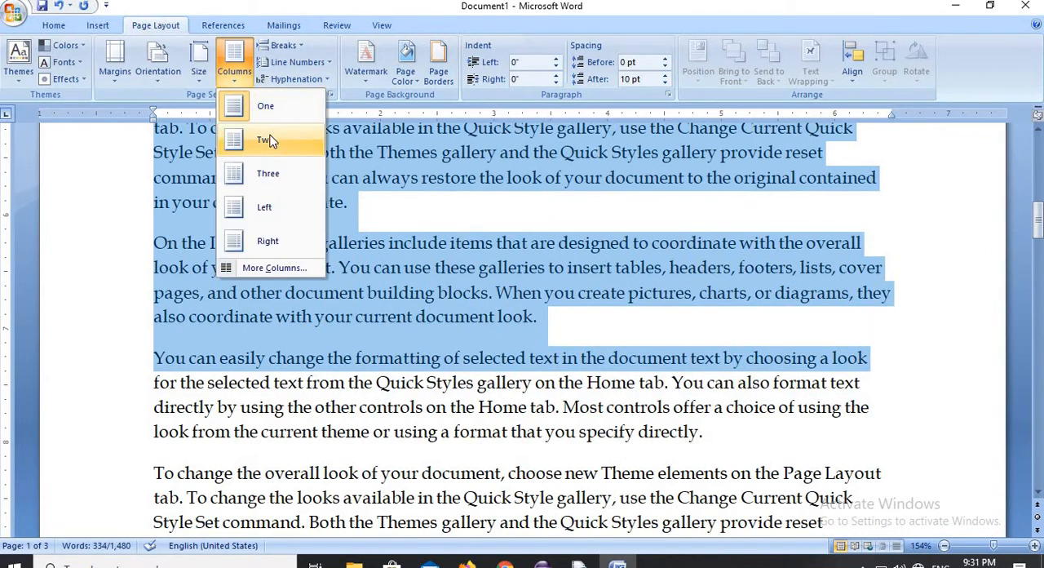
click(269, 140)
click(235, 81)
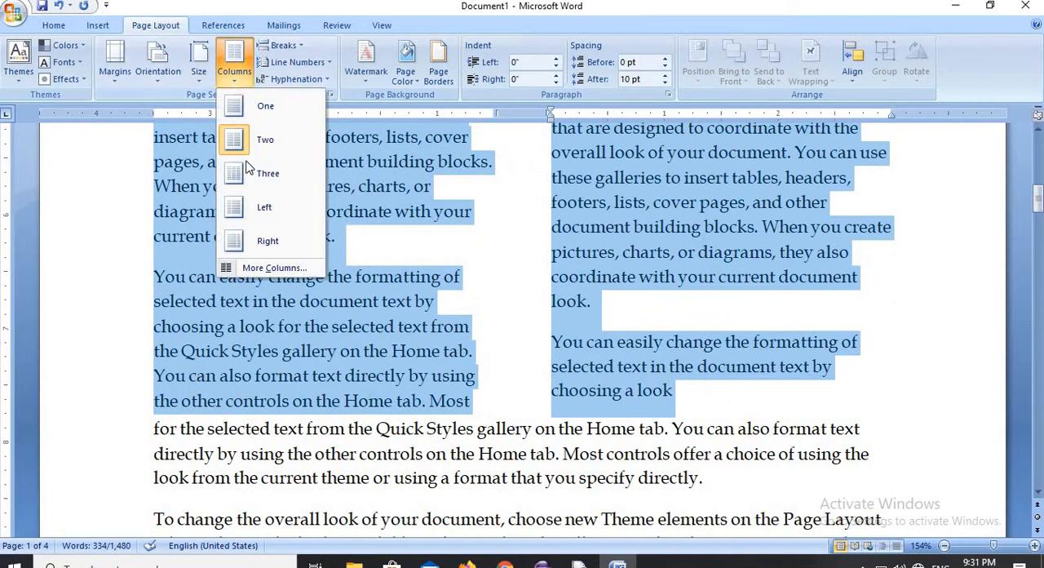
click(251, 175)
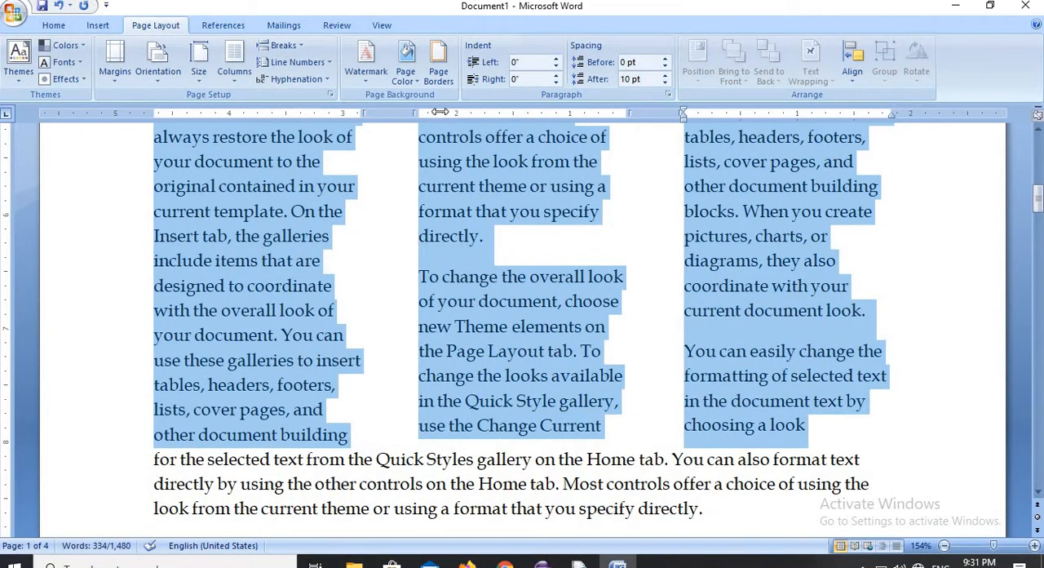
- Apply the Left column layout to the selected text and replace it with the Right column layout
click(236, 79)
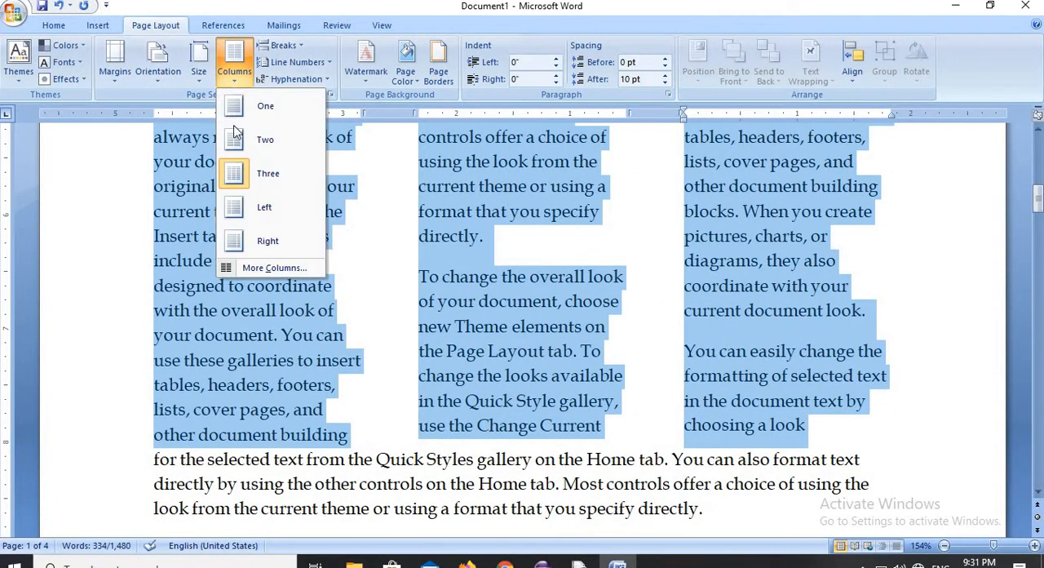
click(249, 207)
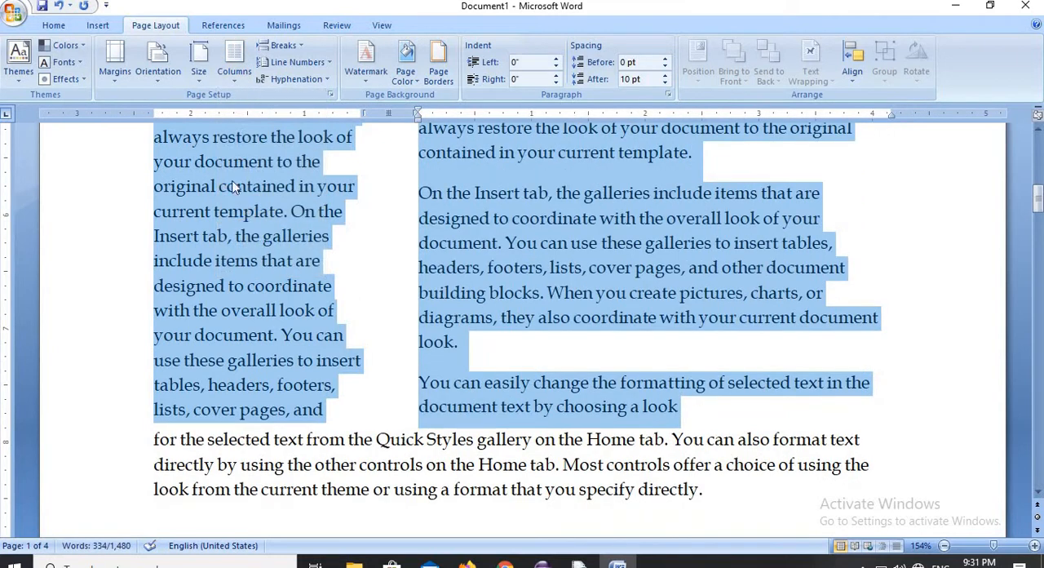
click(235, 75)
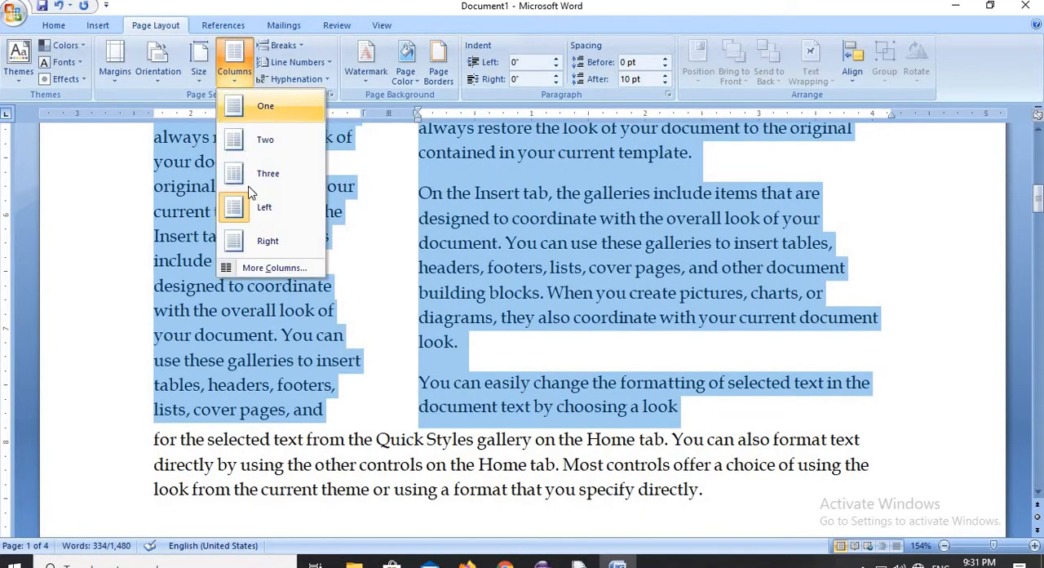
click(259, 242)
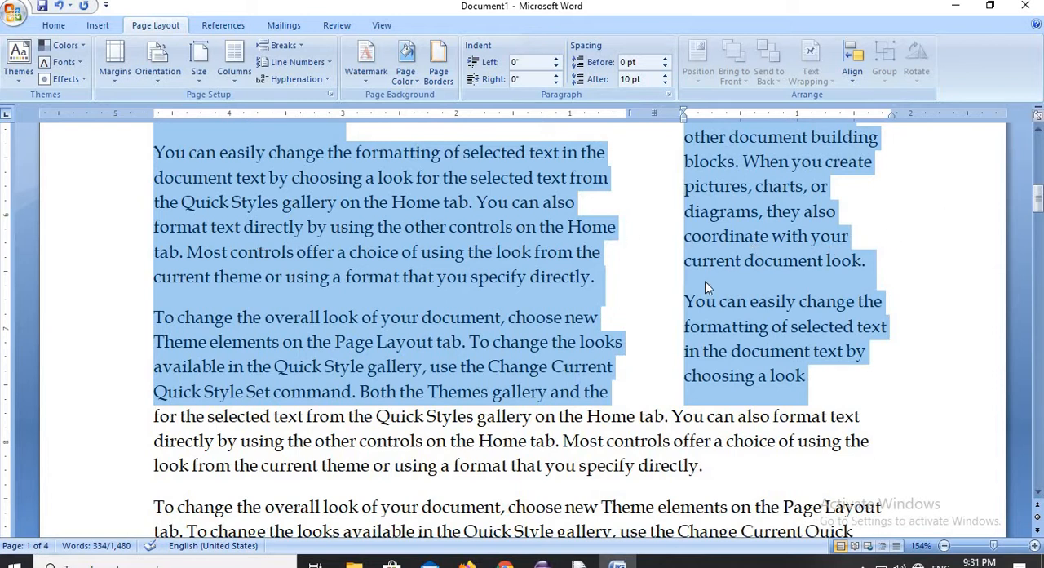
drag(1038, 215, 1038, 185)
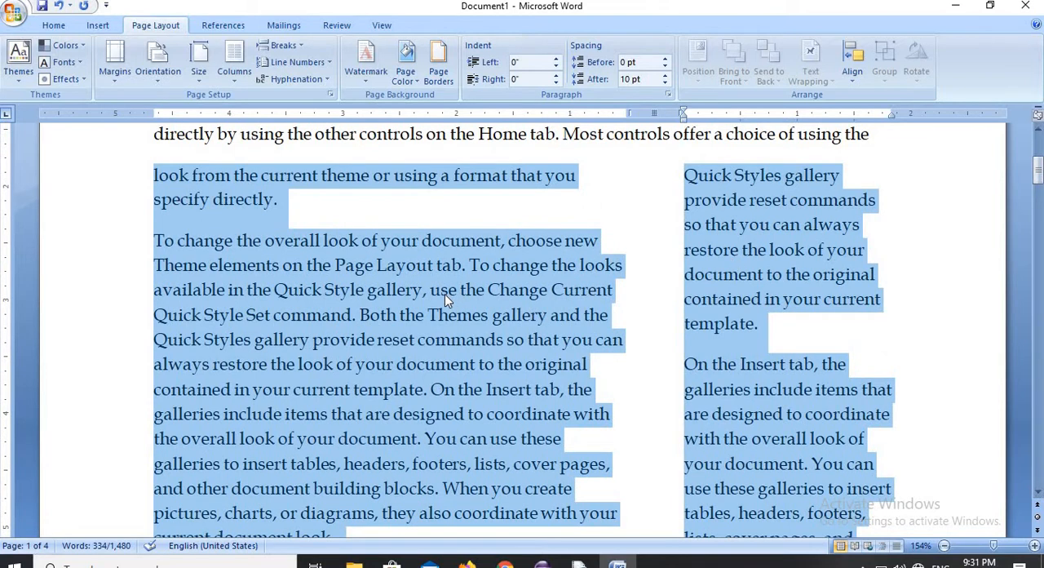
- Return the selected text to one column and reformat it in three columns
click(236, 82)
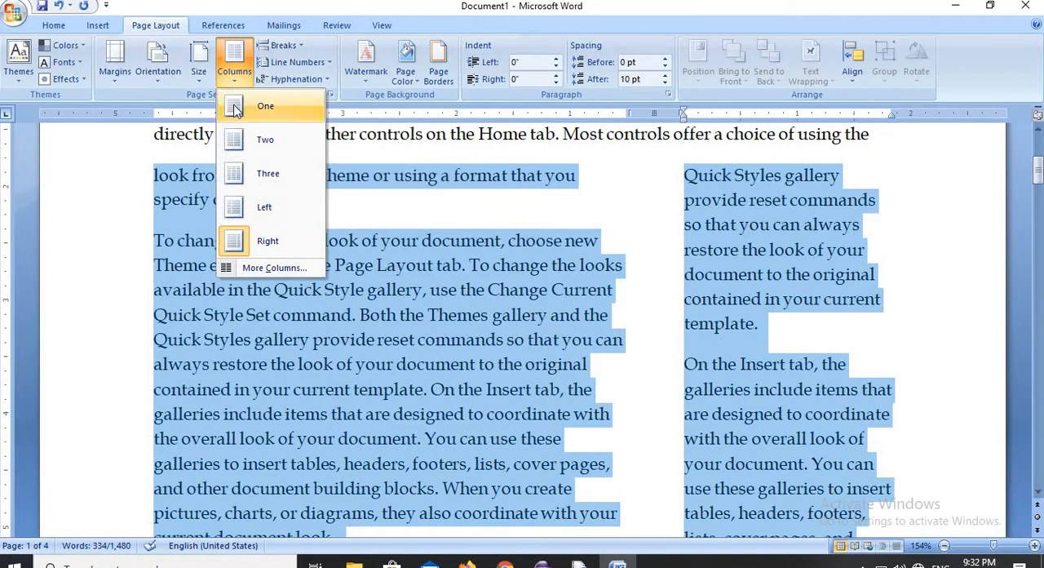
click(235, 109)
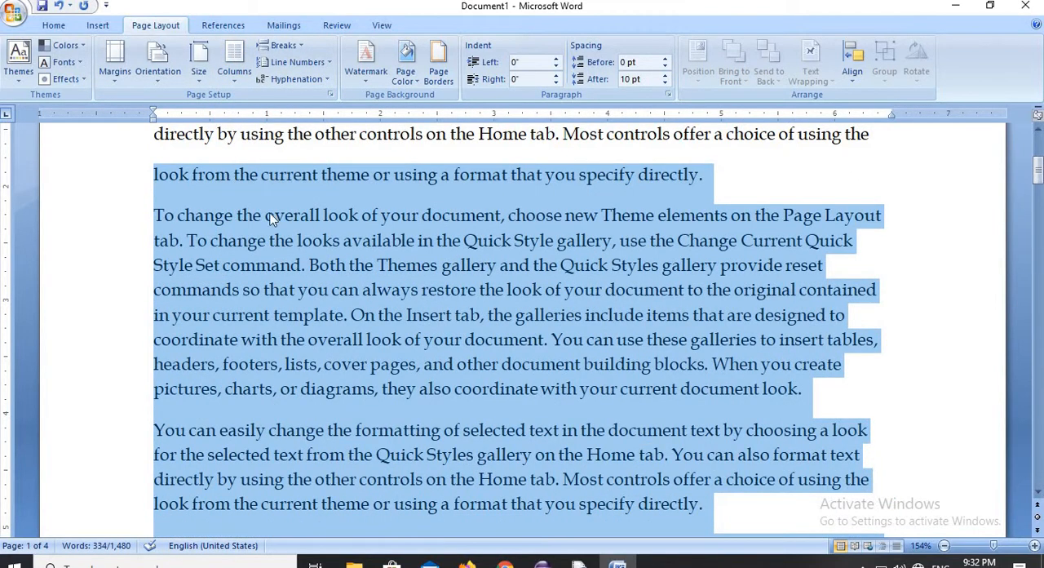
click(235, 81)
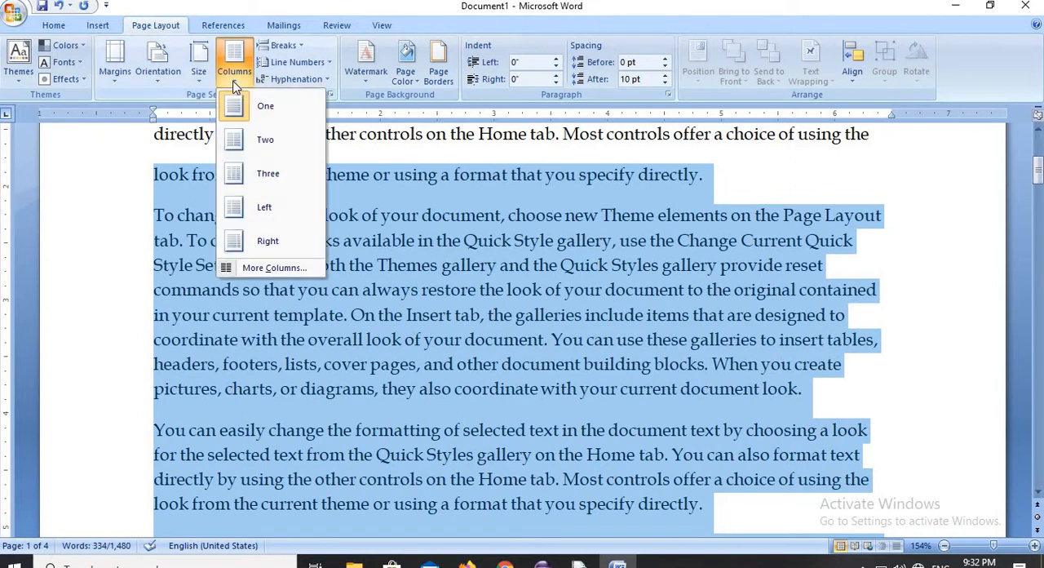
click(265, 172)
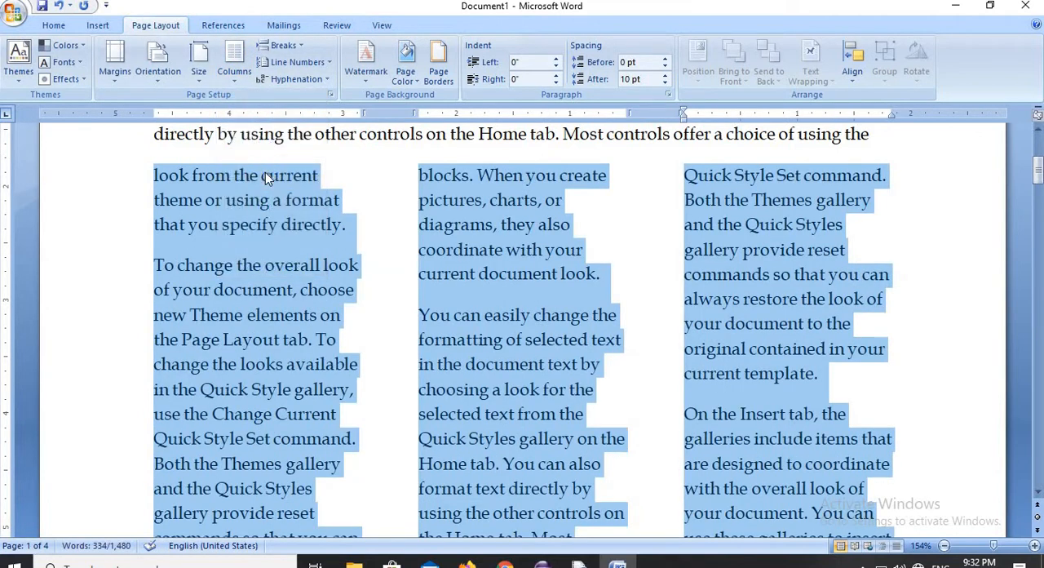
- Set the selected text to a single column and deselect it
click(235, 82)
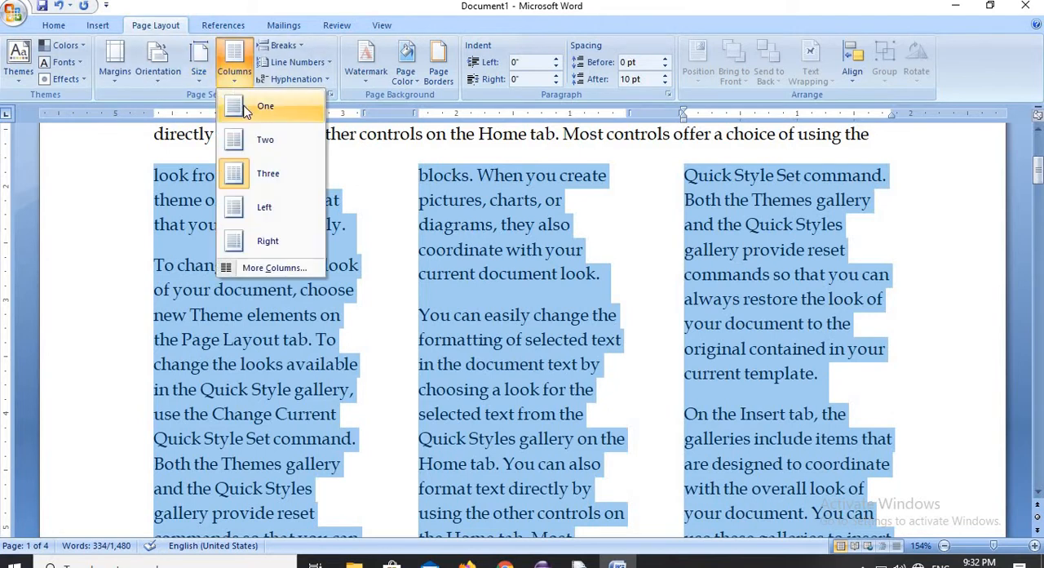
click(244, 109)
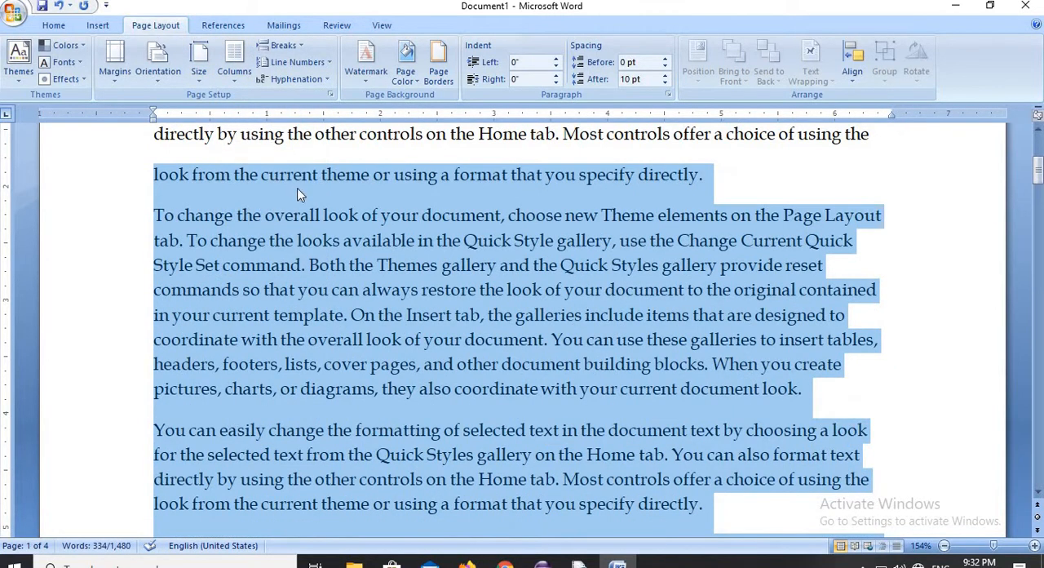
click(301, 174)
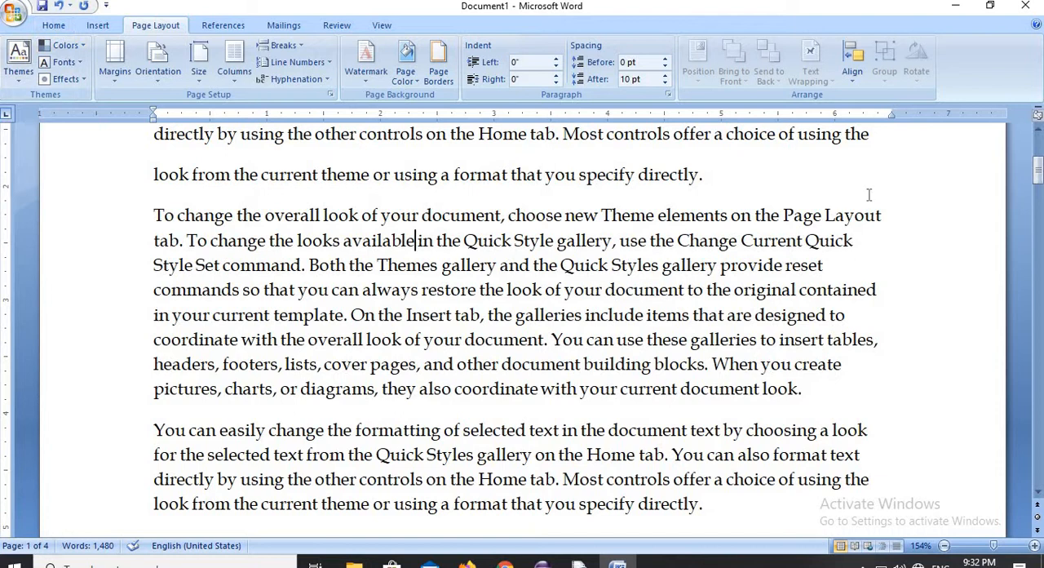
- Add line numbering to the current section, starting at 1, counting by 1 and restarting on each page
drag(1038, 175, 1039, 163)
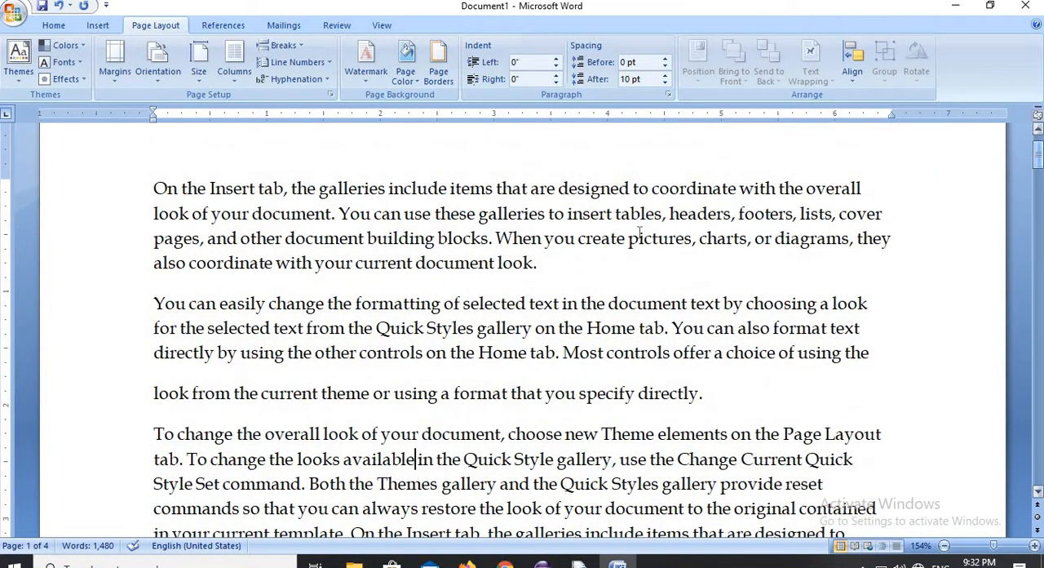
click(301, 59)
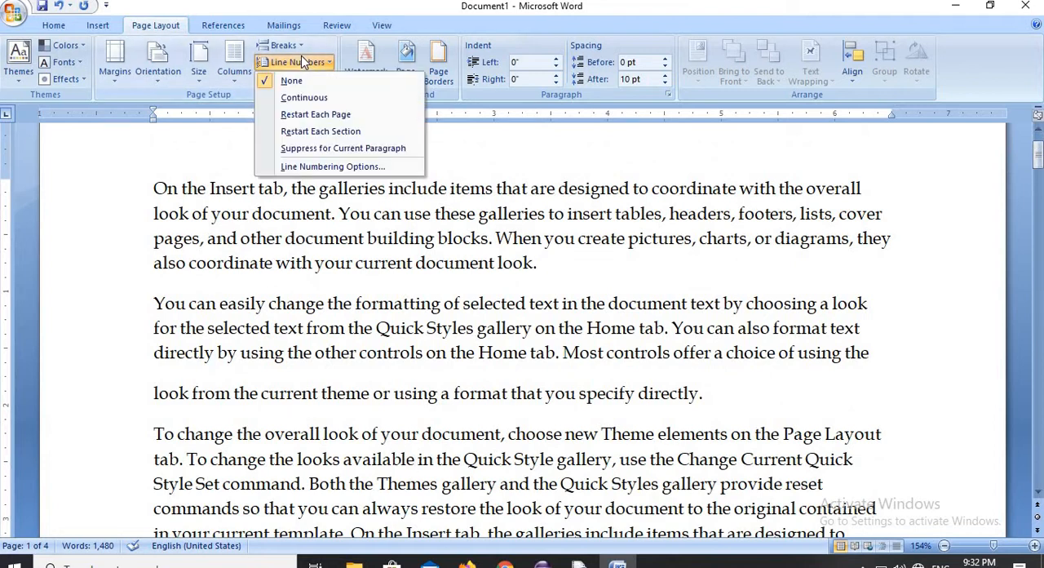
click(299, 171)
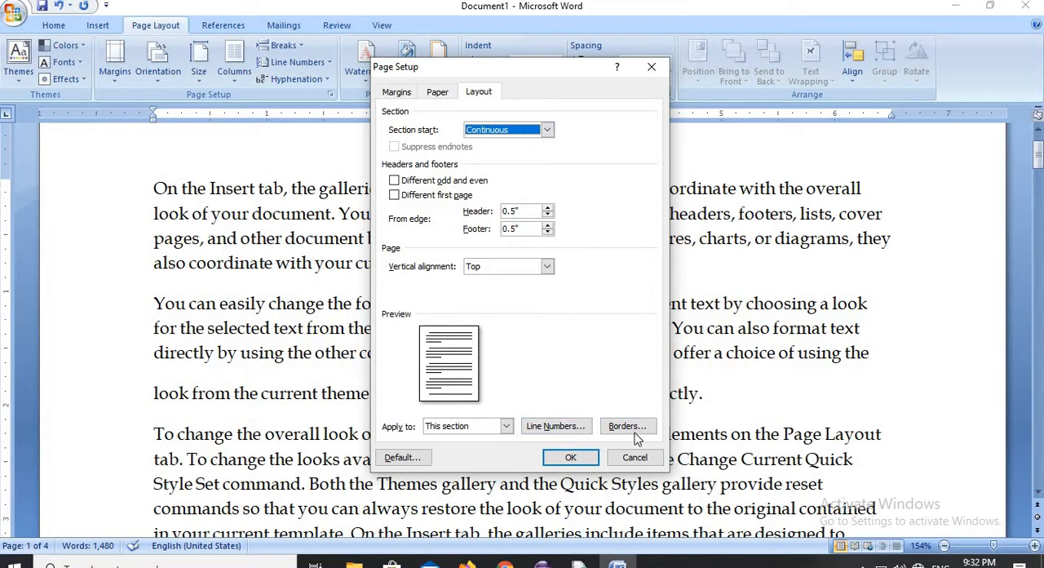
click(570, 432)
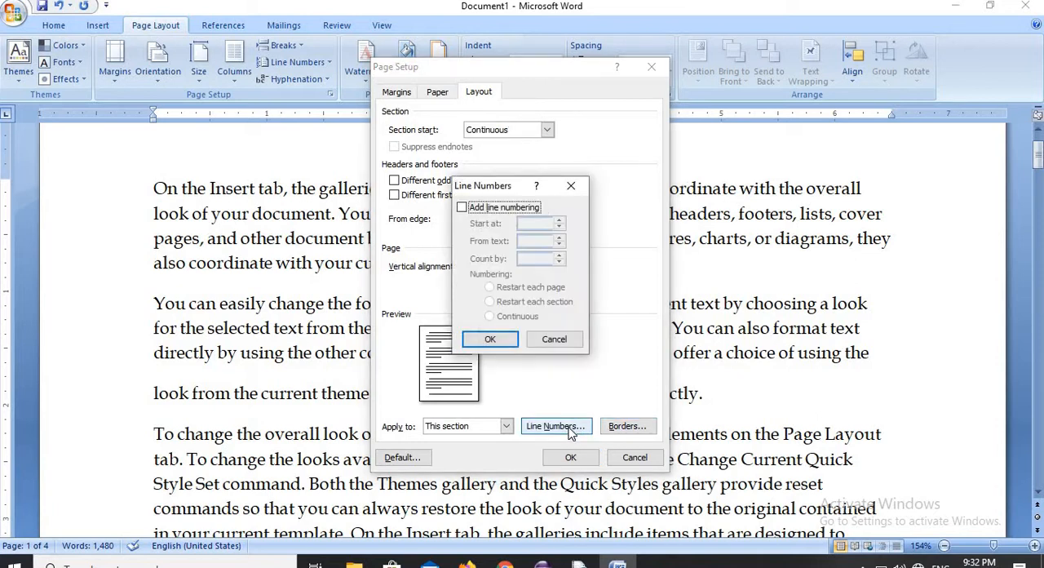
click(486, 209)
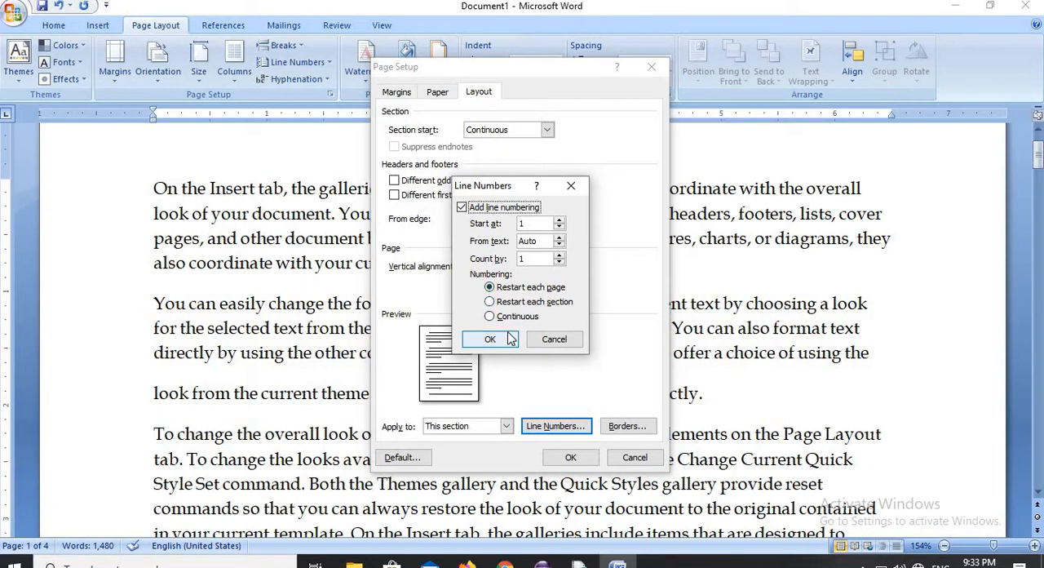
click(490, 339)
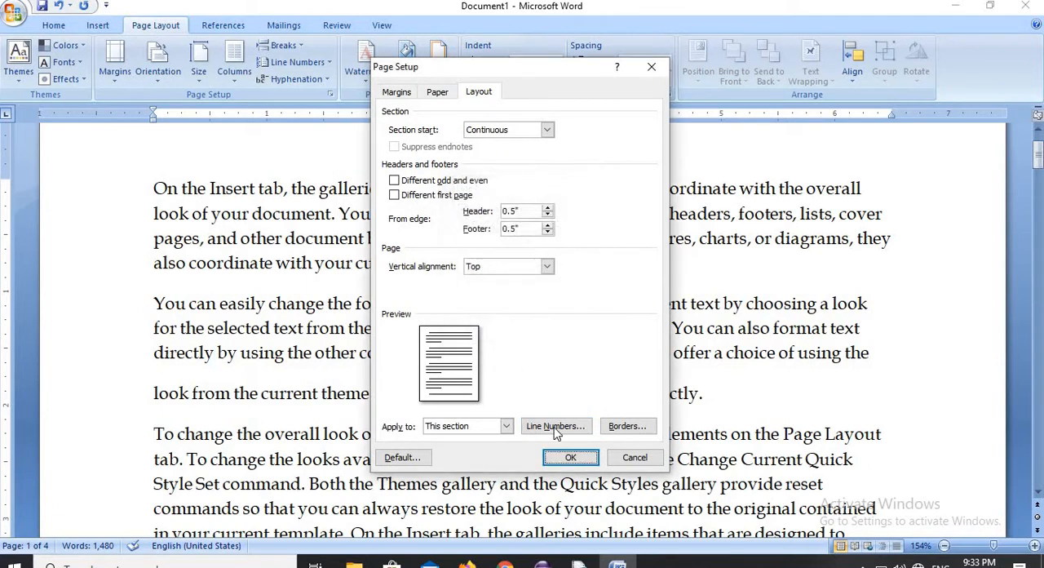
click(571, 458)
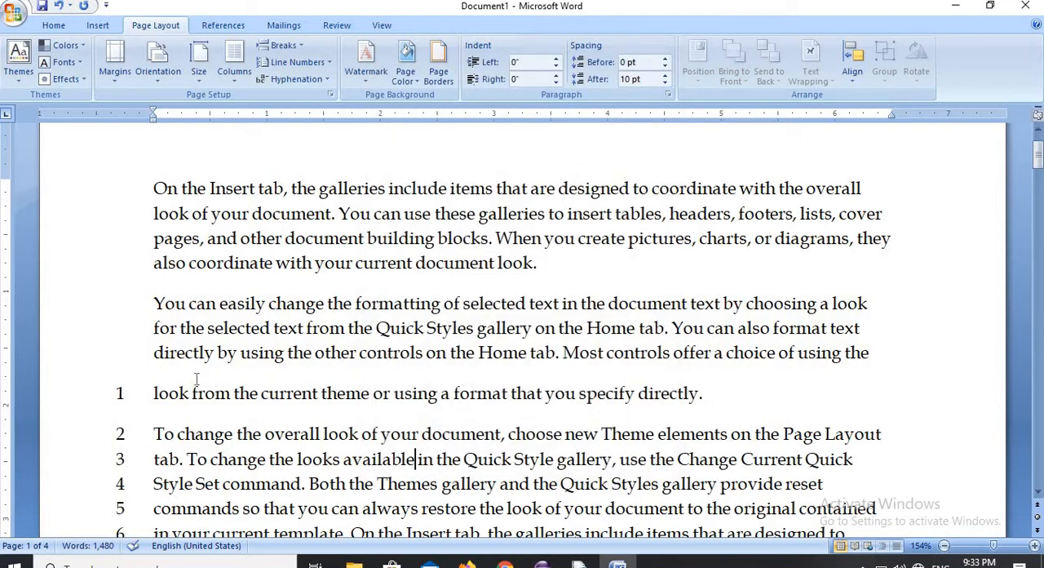
- Set continuous line numbering for the section that starts with "for the selected text from the Quick Styles gallery"
scroll(299, 256, down, 8)
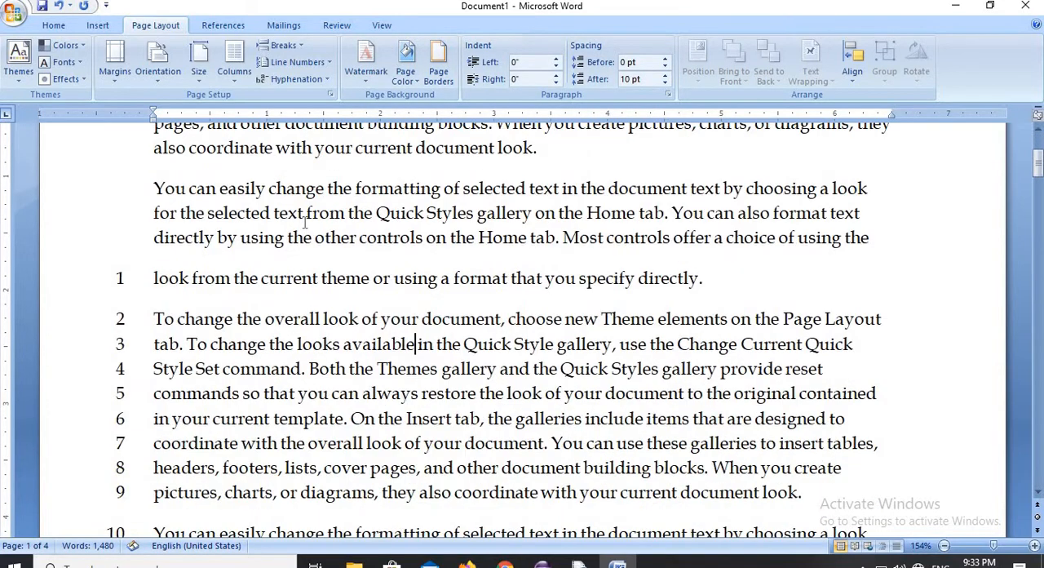
scroll(302, 219, down, 2)
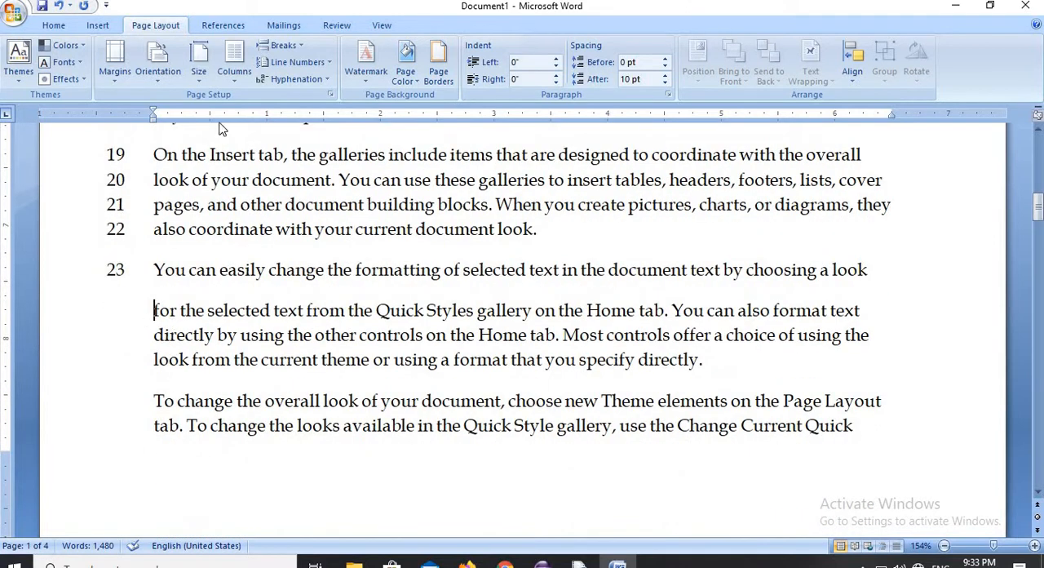
click(320, 63)
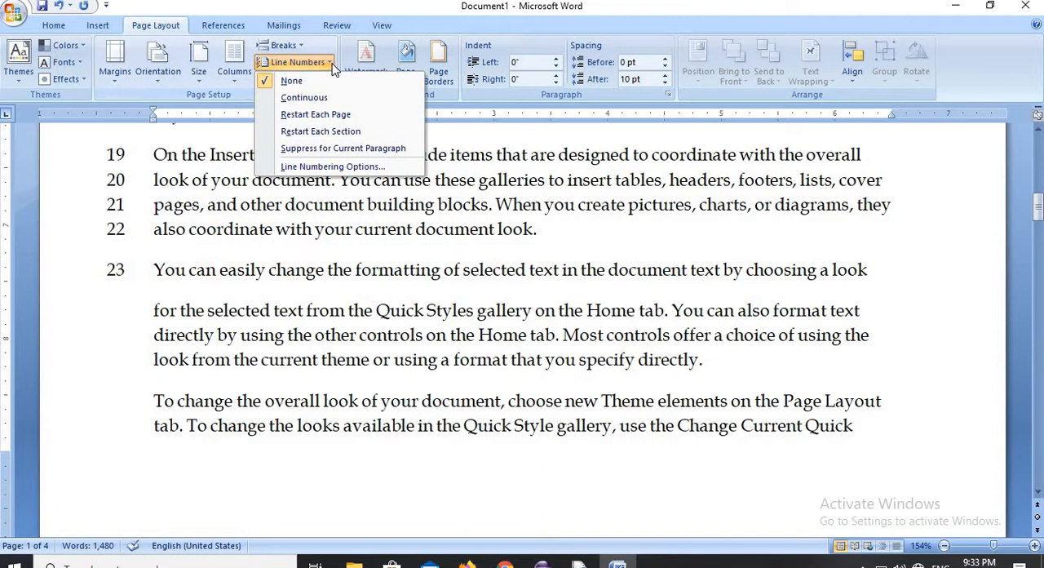
click(303, 98)
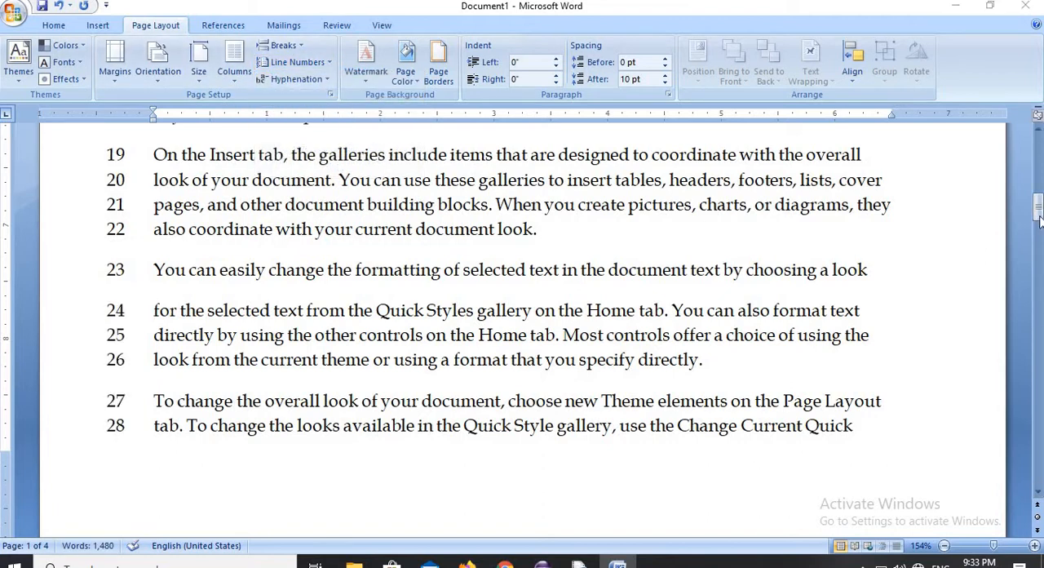
- Try to turn off line numbering with only a single line selected in the unnumbered section at the document's start
drag(1038, 220, 1037, 151)
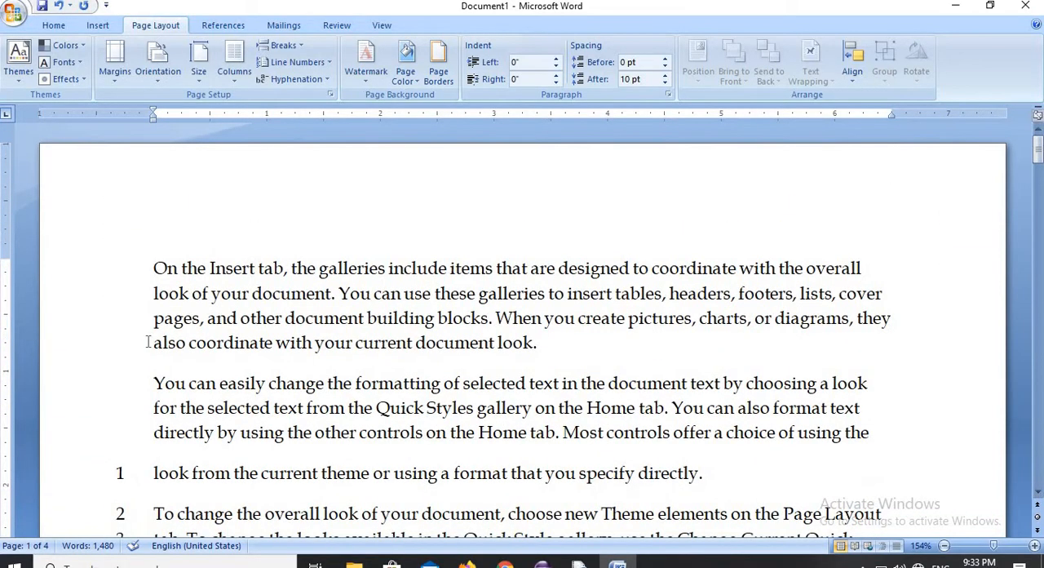
click(111, 438)
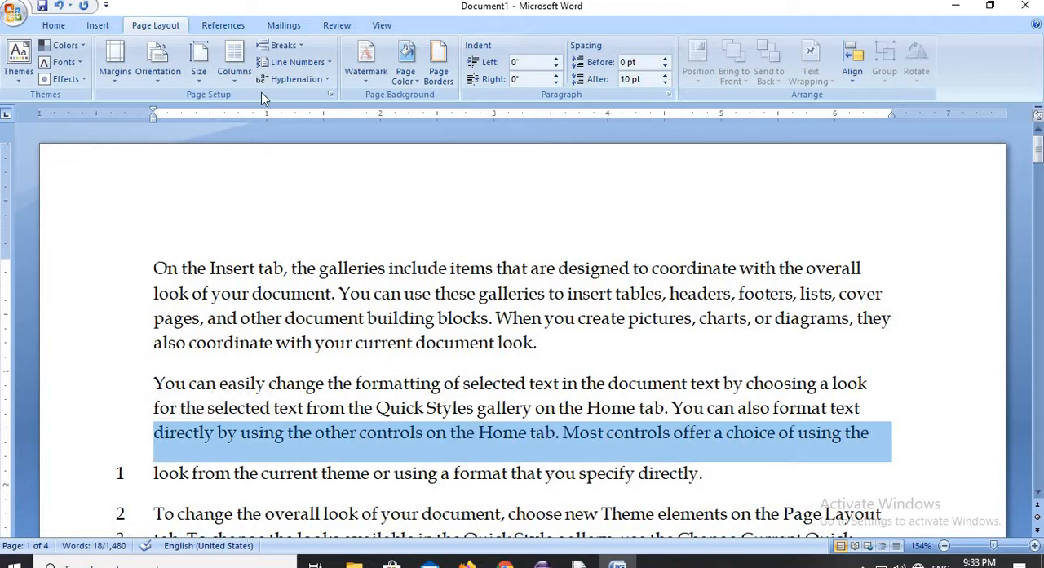
click(328, 64)
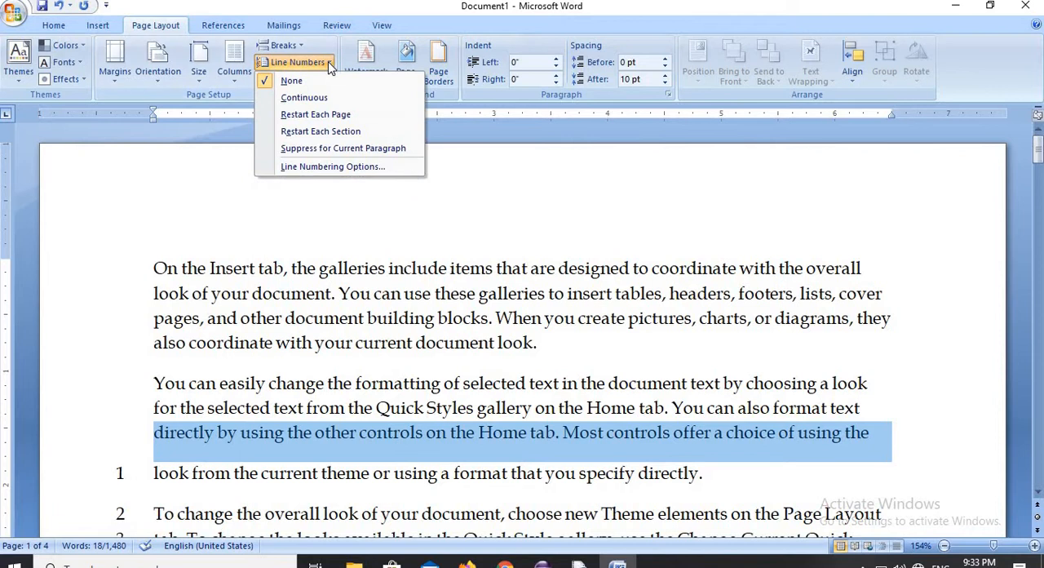
click(292, 82)
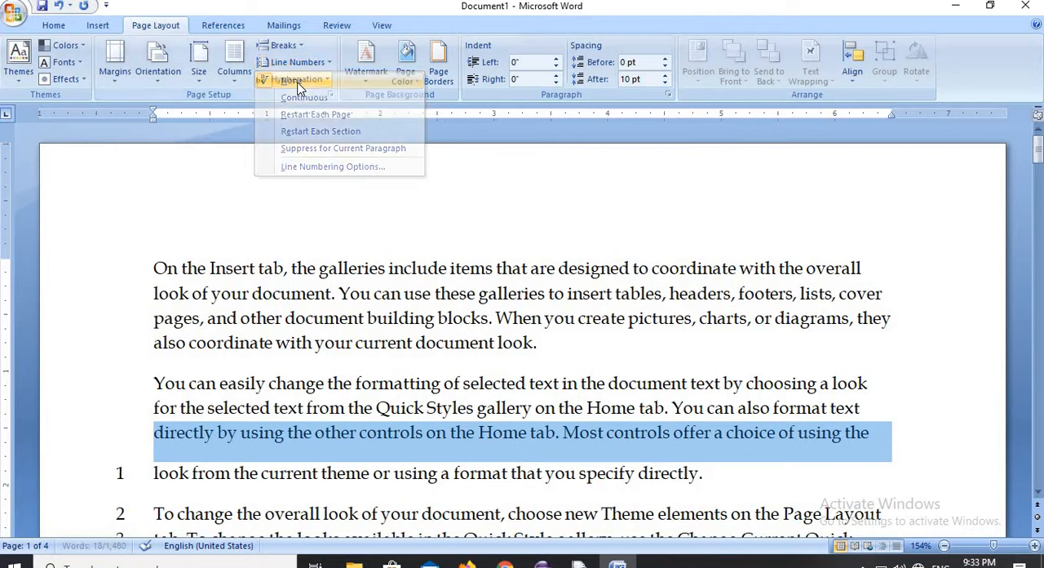
click(130, 268)
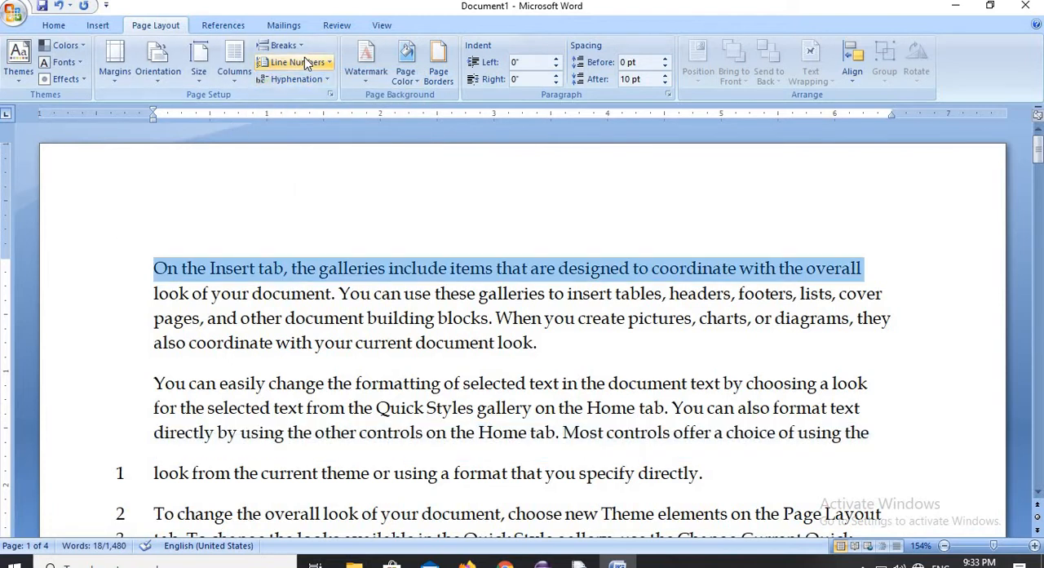
click(331, 63)
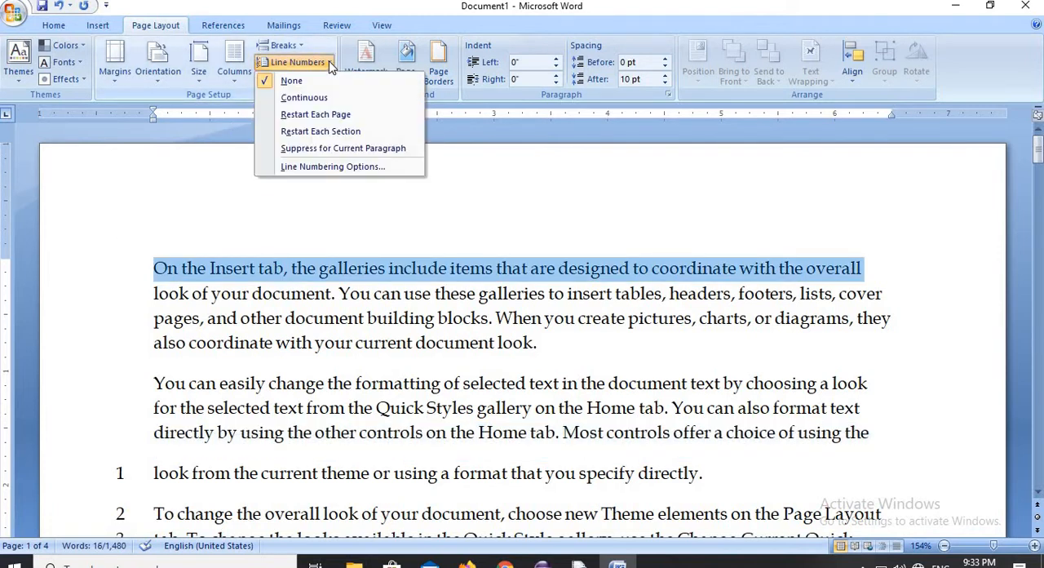
click(190, 270)
- Select the text from the first paragraph's second line into page 2 and turn off line numbering for the selected sections
drag(156, 295, 576, 550)
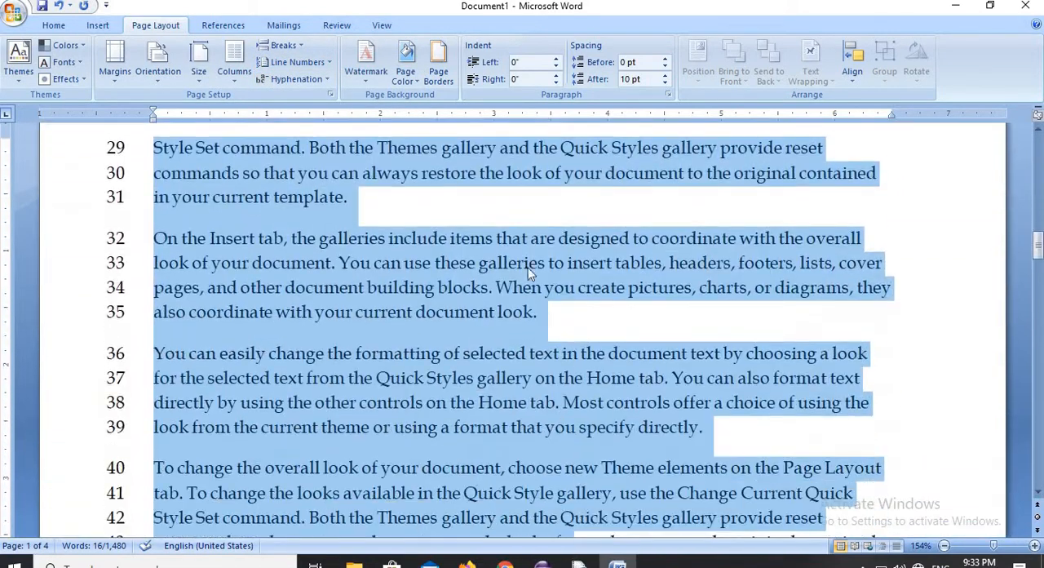
click(325, 63)
click(330, 167)
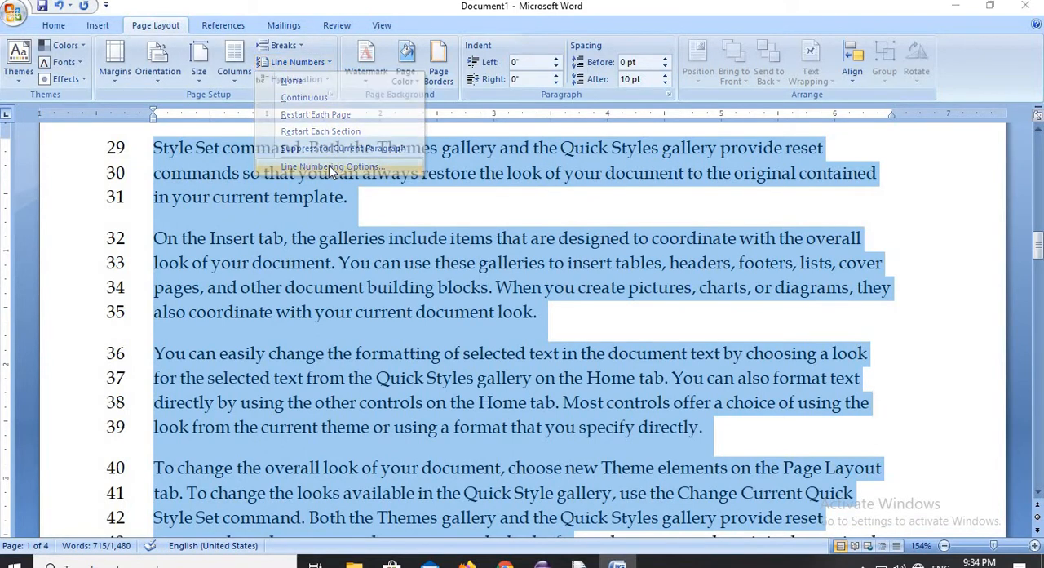
click(553, 426)
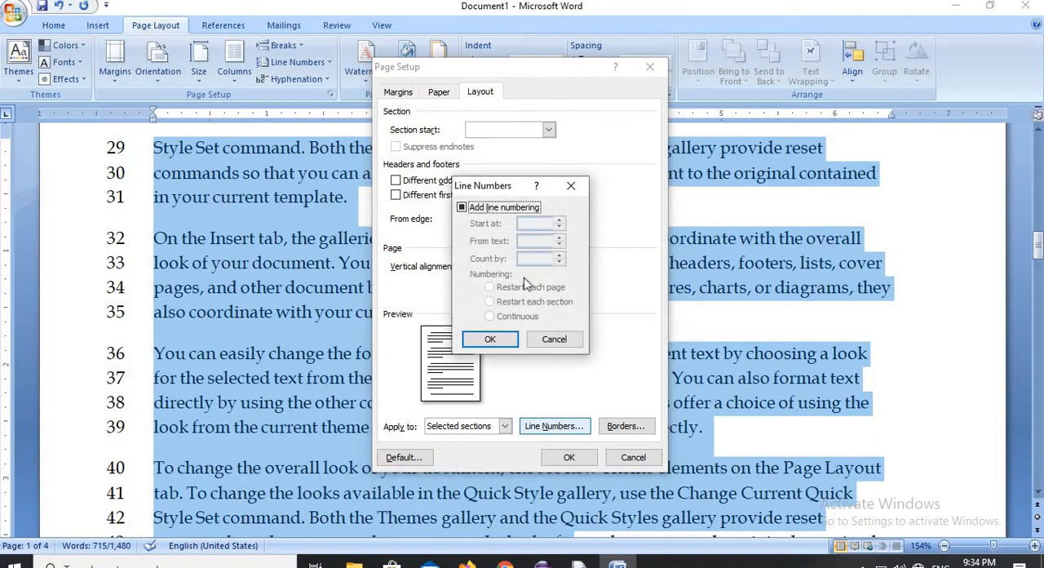
click(505, 208)
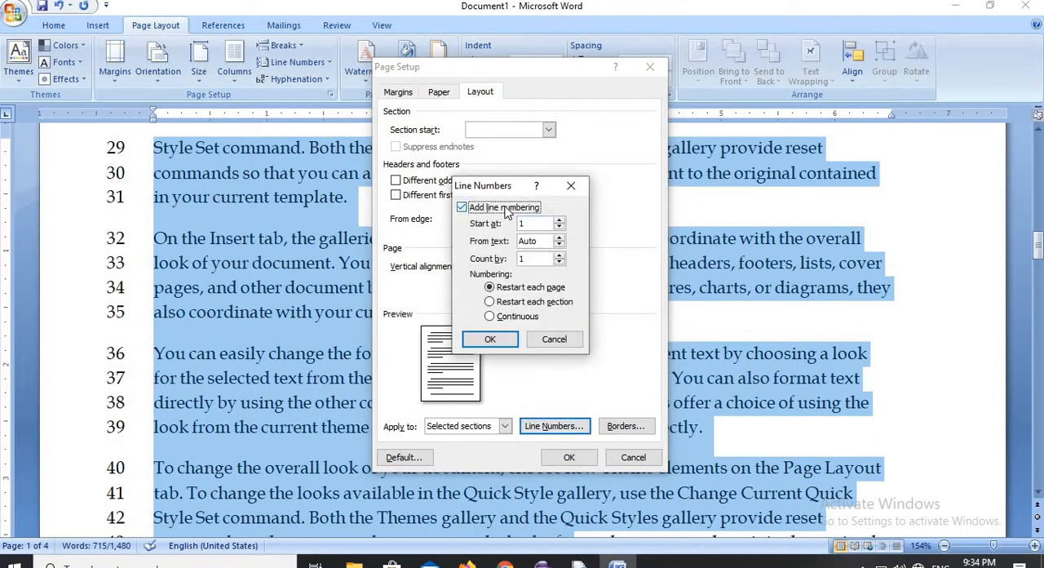
click(505, 208)
click(493, 341)
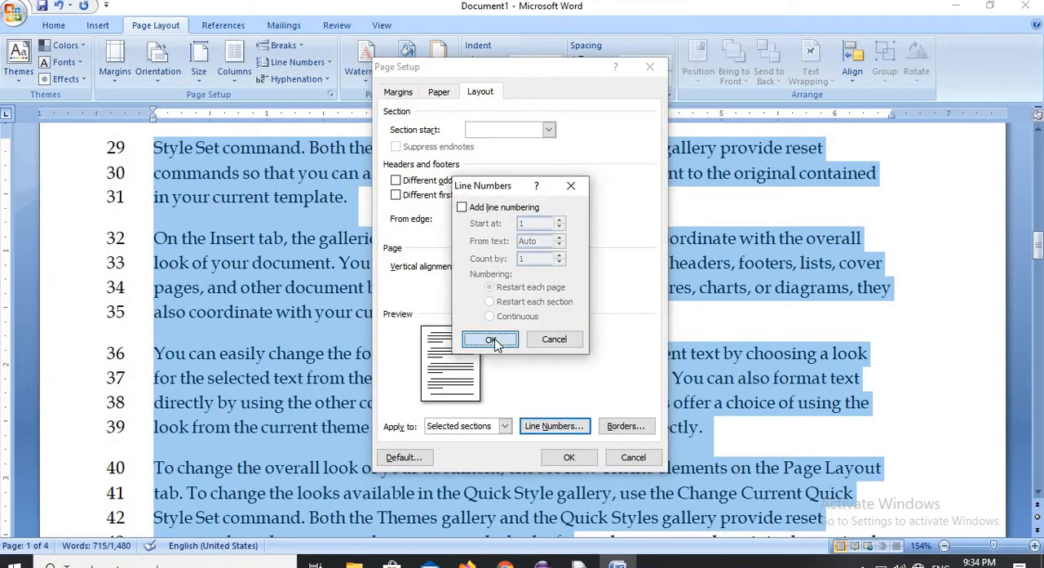
click(569, 457)
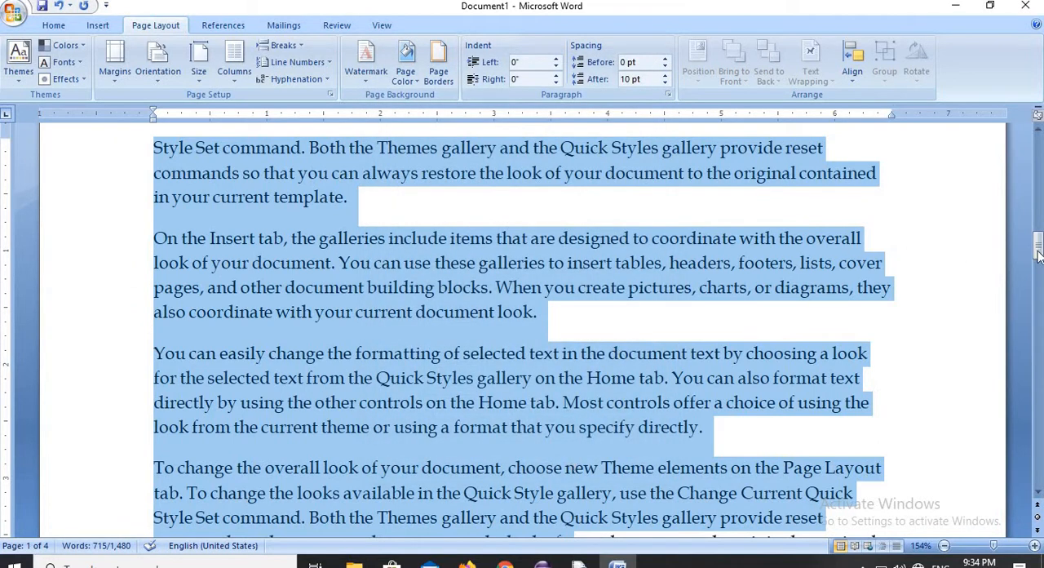
- Review the selected text and the available line numbering options, and deselect the text
drag(1037, 245, 1038, 249)
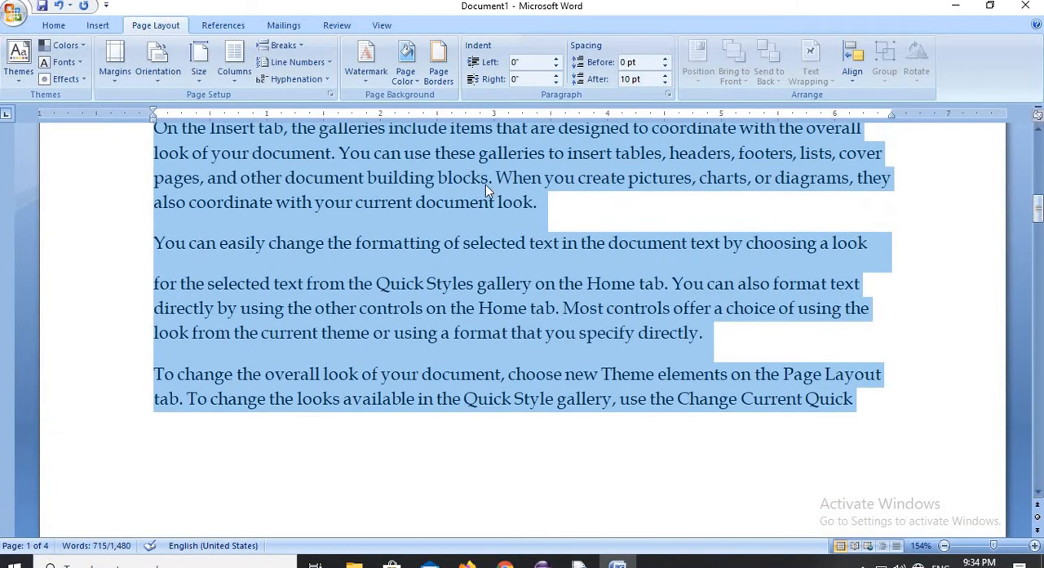
click(324, 64)
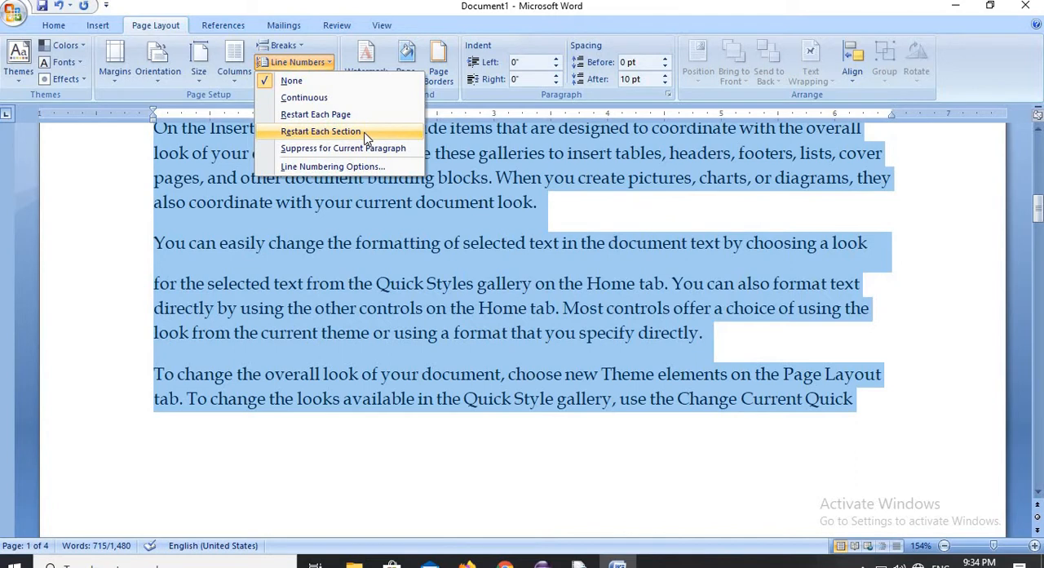
click(604, 225)
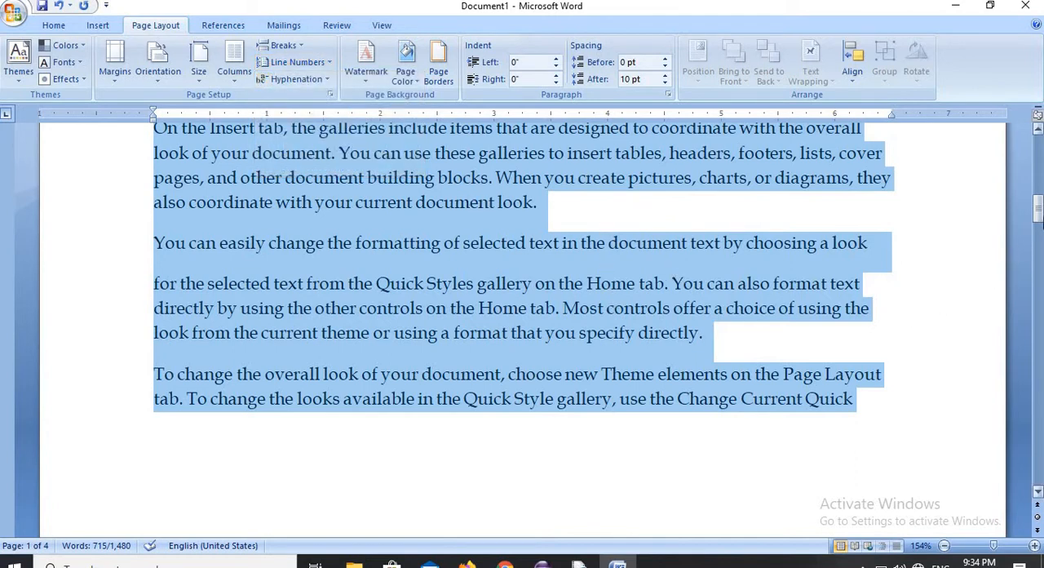
drag(1037, 210, 1037, 148)
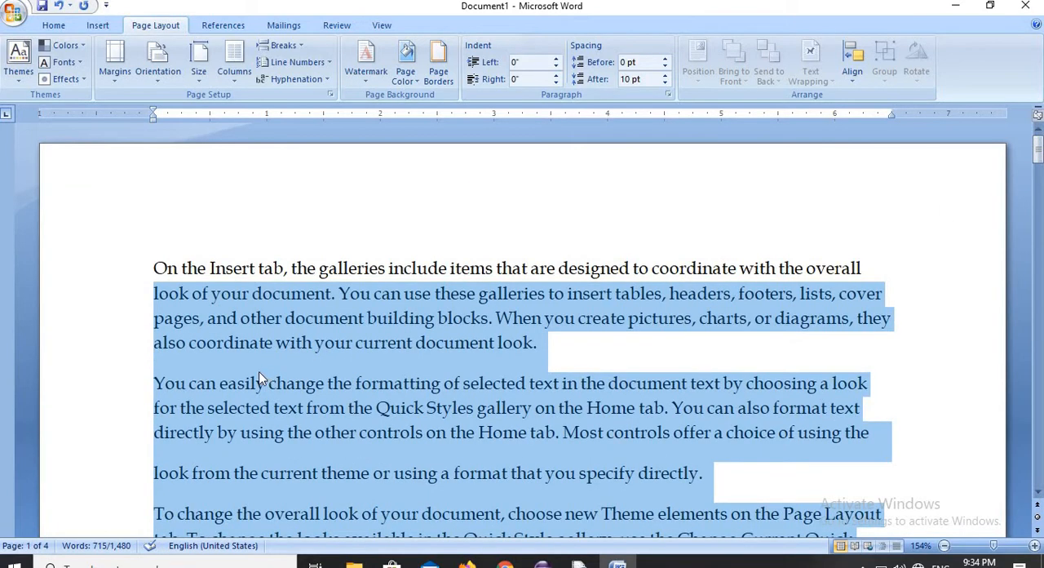
click(232, 293)
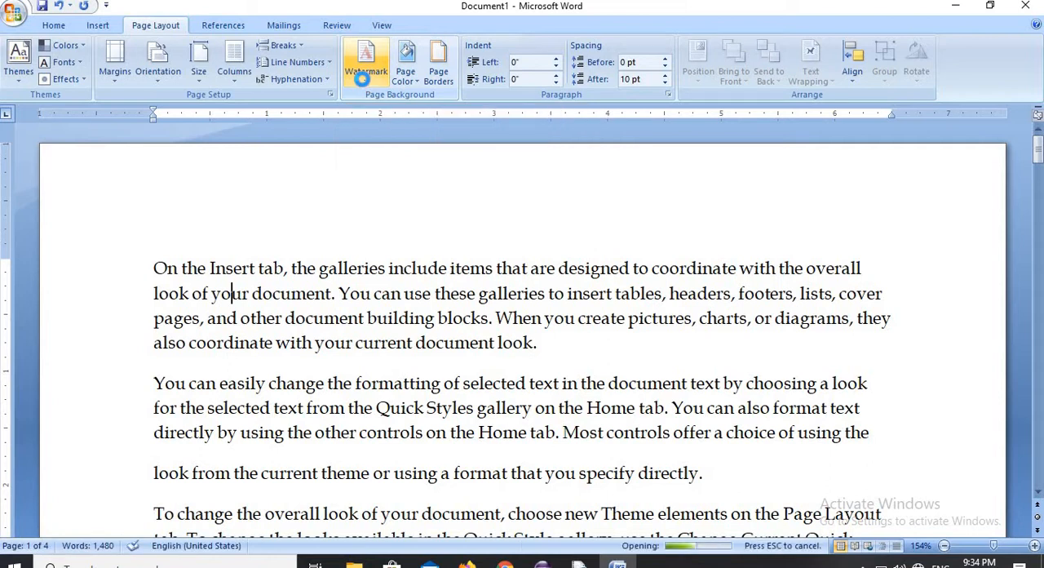
- Apply the DO NOT COPY 1 watermark to the document, inspect it on the page, and remove it
click(364, 81)
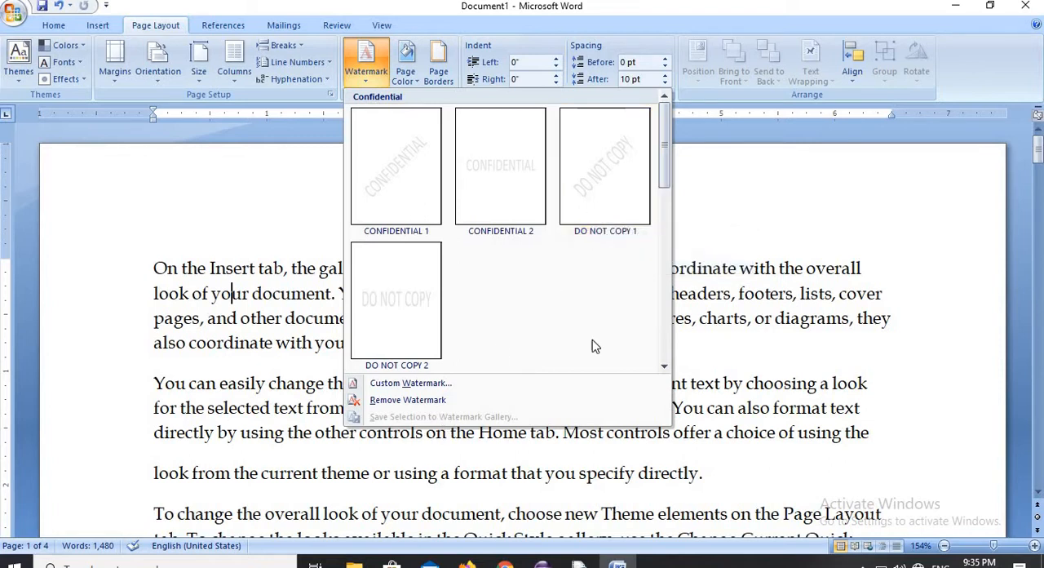
click(599, 204)
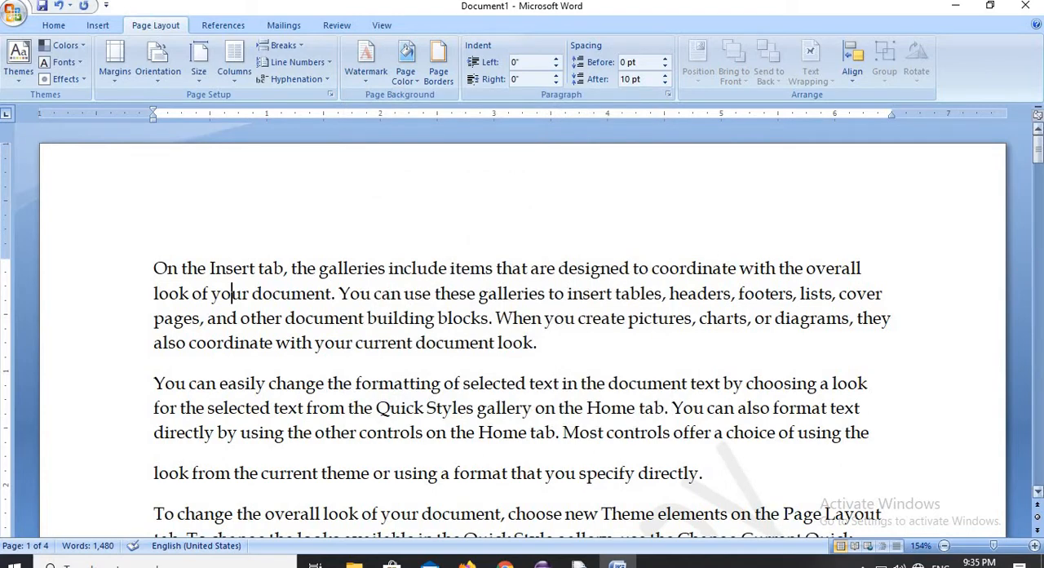
drag(1038, 148, 1038, 203)
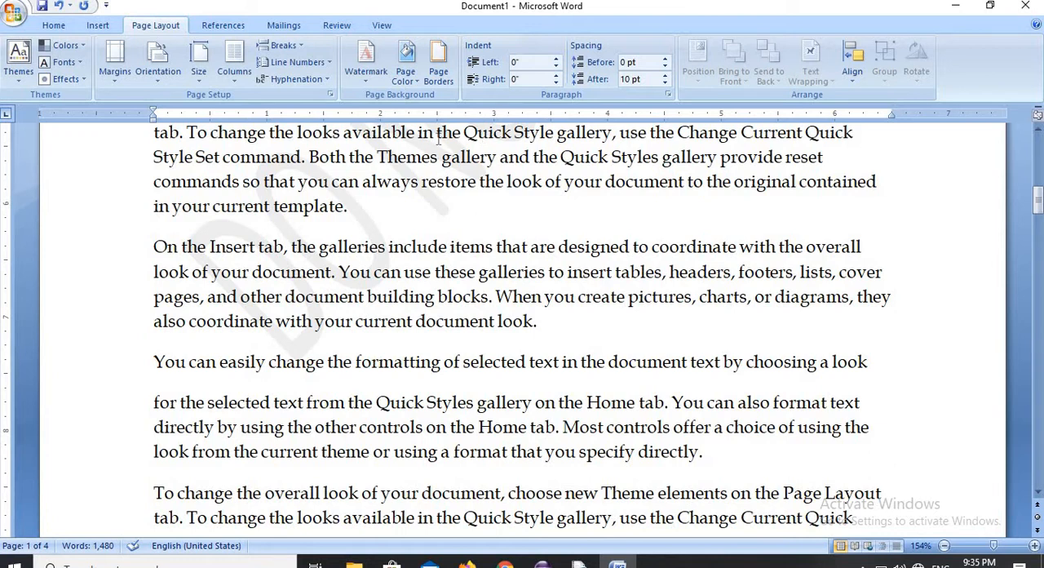
click(370, 83)
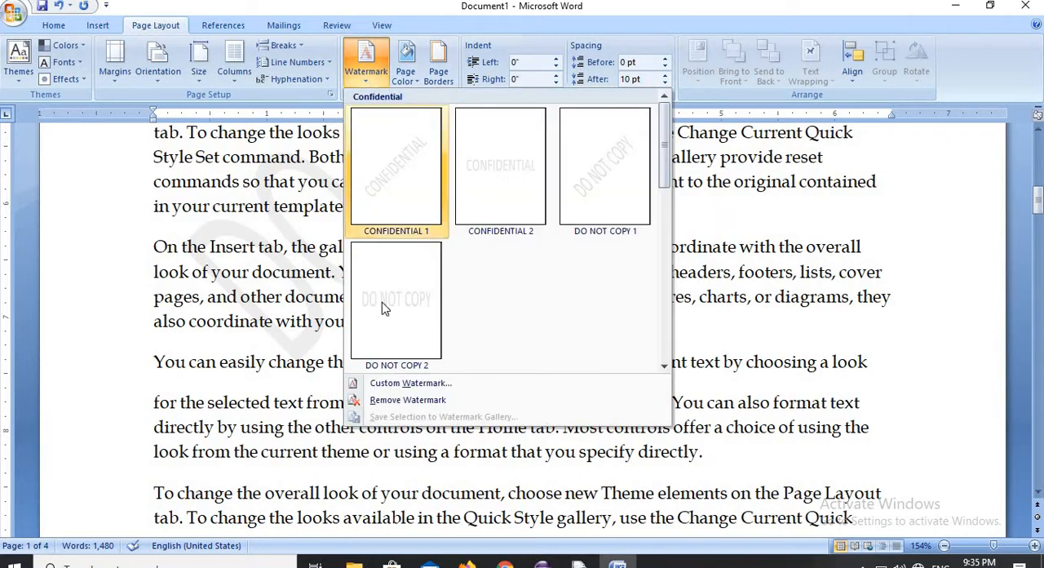
click(413, 398)
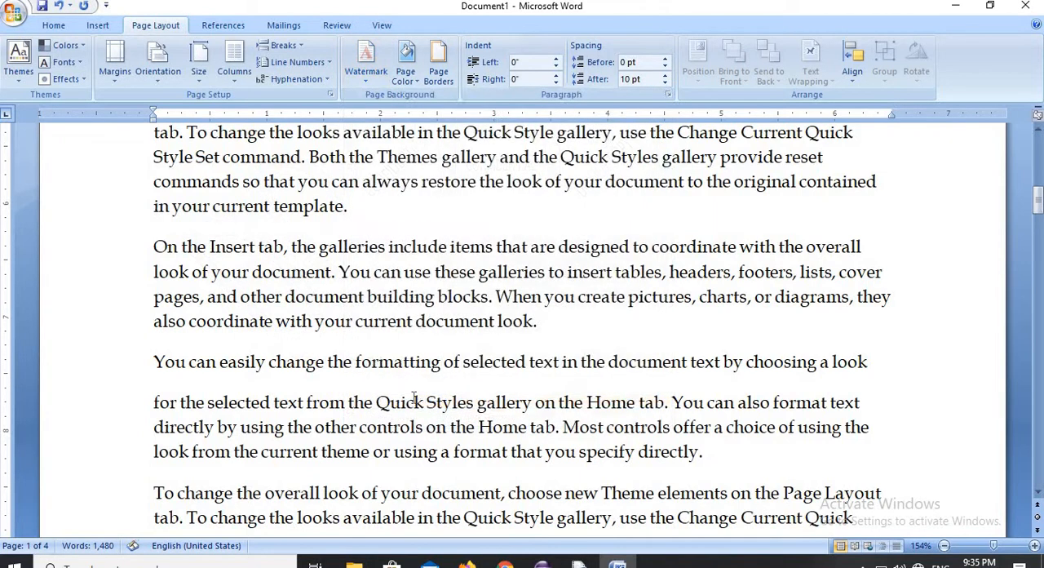
- Apply the DO NOT COPY 2 watermark, inspect it on page 2, and remove it
click(364, 84)
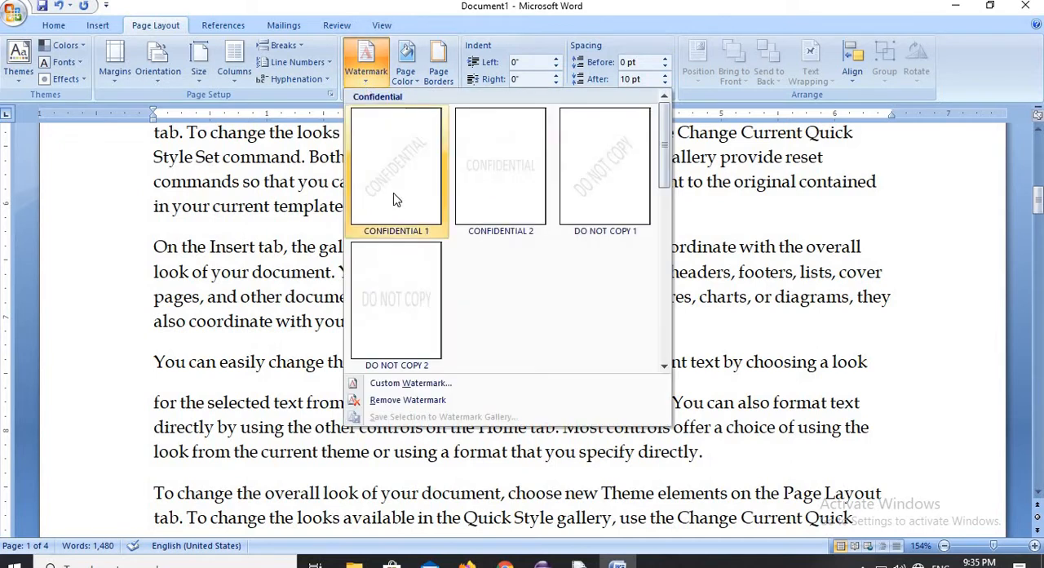
click(382, 272)
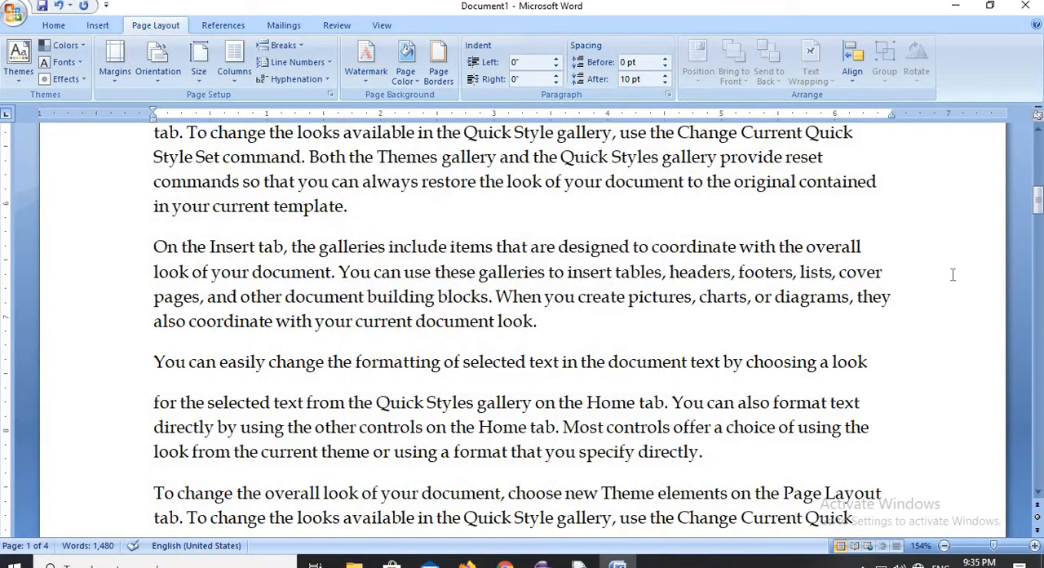
drag(1038, 200, 1038, 259)
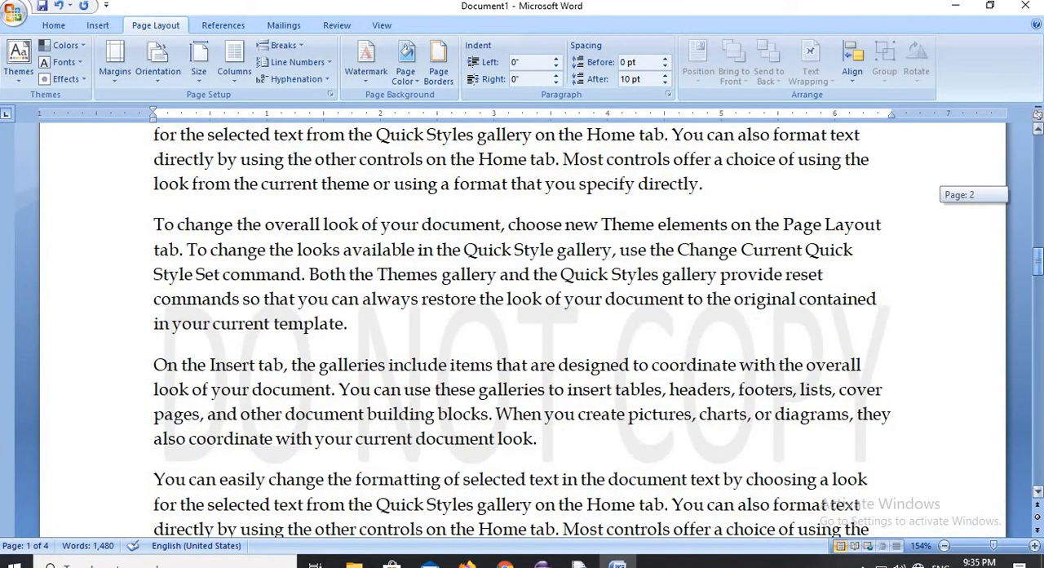
drag(1038, 260, 1040, 149)
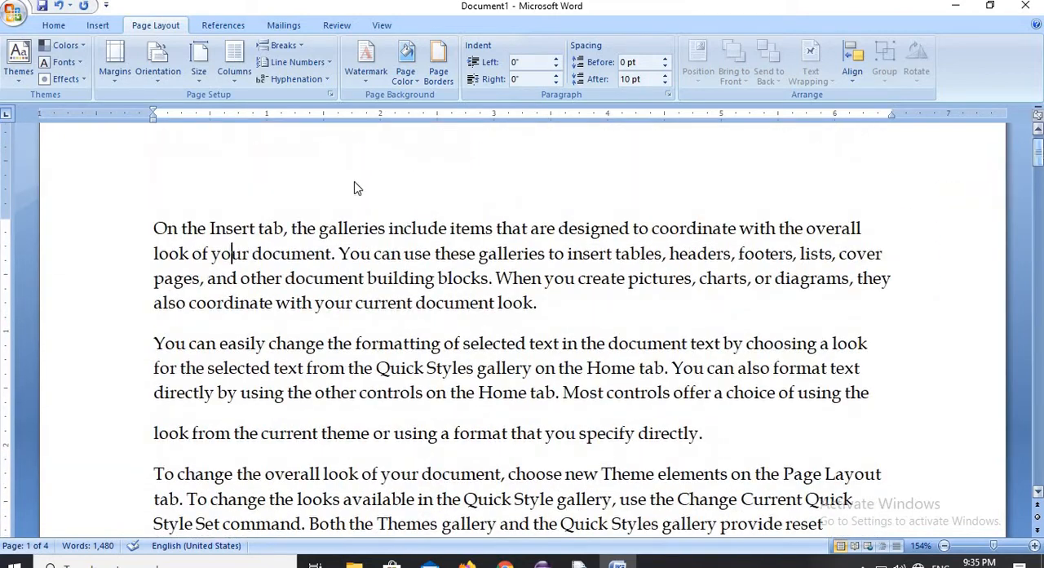
click(371, 83)
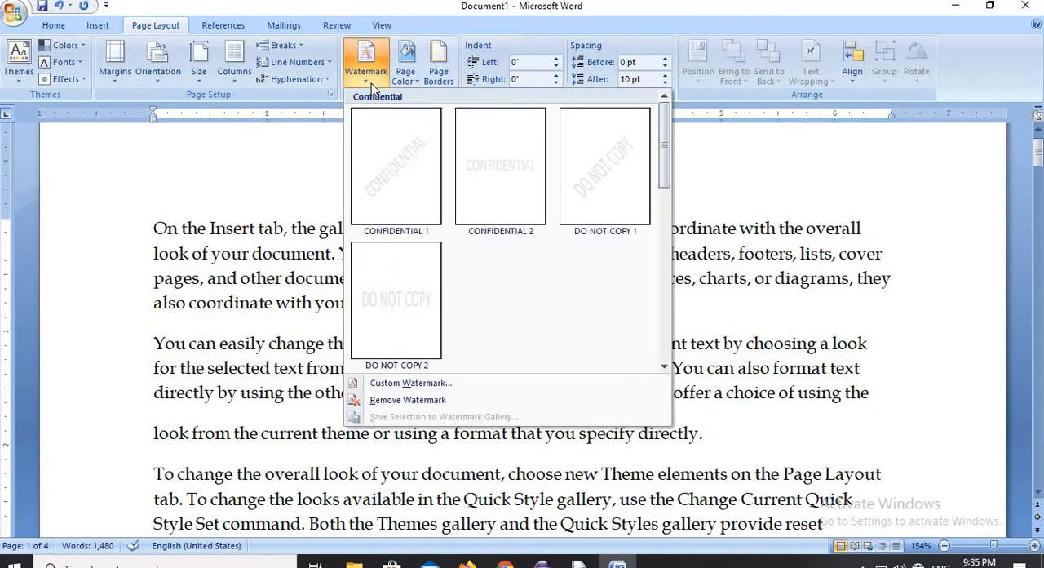
click(410, 400)
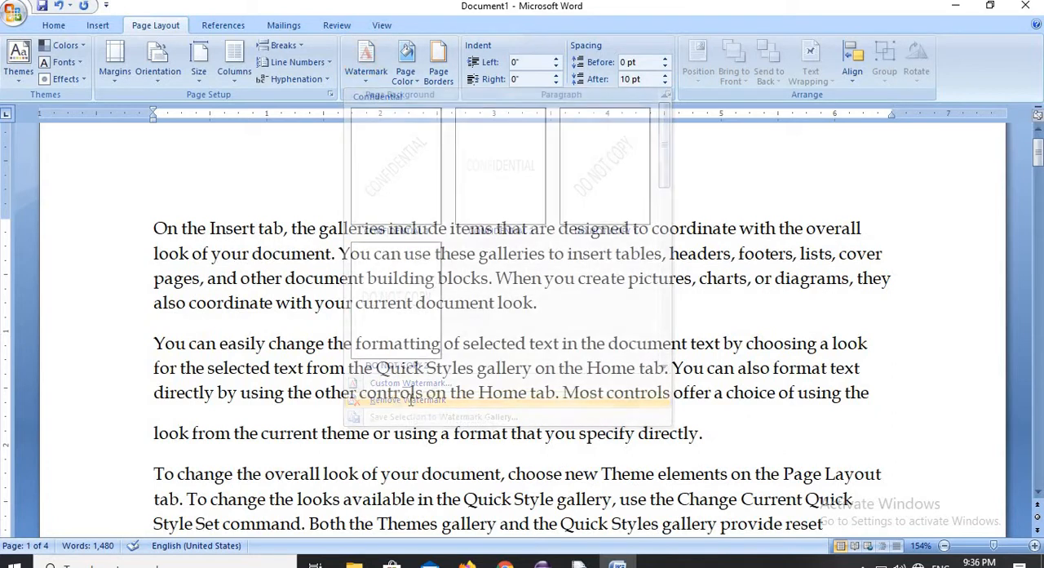
- Add a custom text watermark reading "computers" in standard red and inspect it on the document pages
click(368, 81)
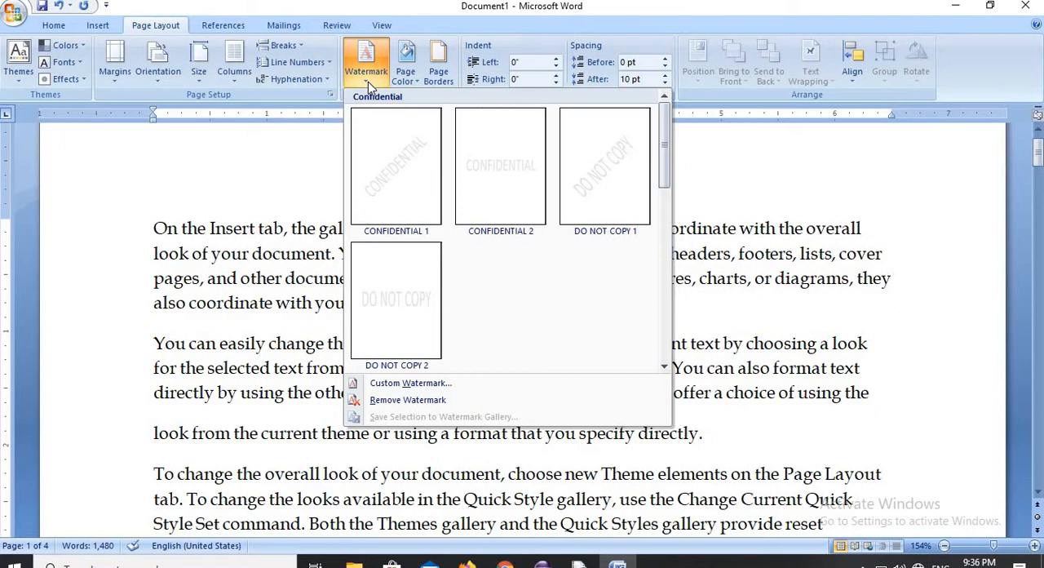
click(429, 385)
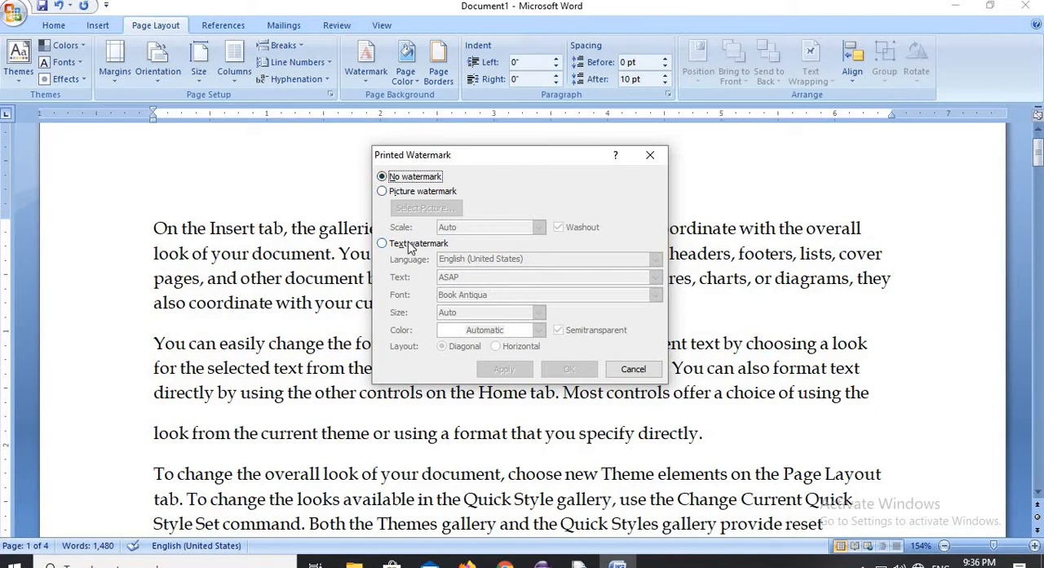
click(382, 244)
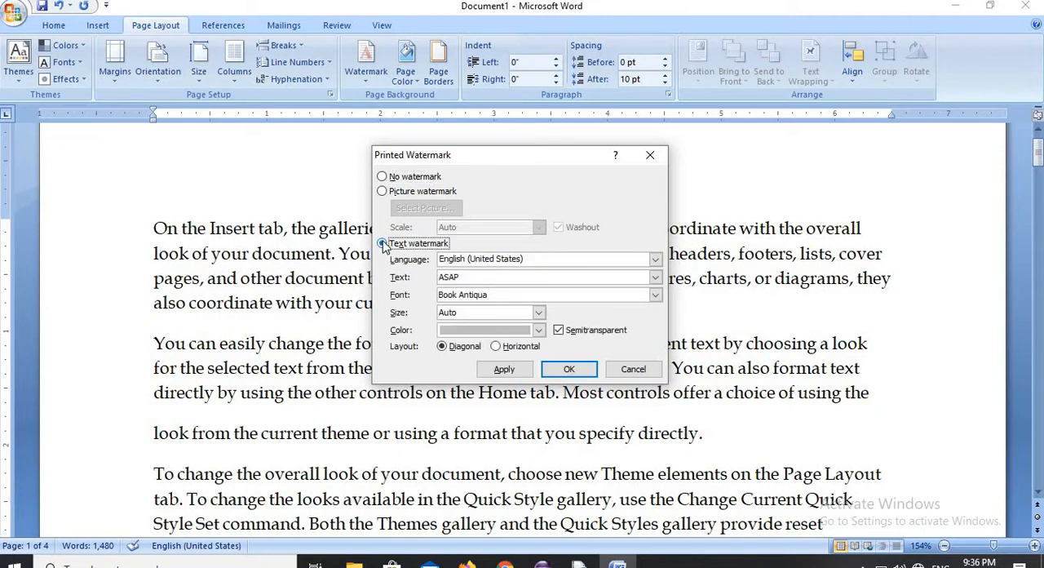
click(463, 278)
key(BackSpace)
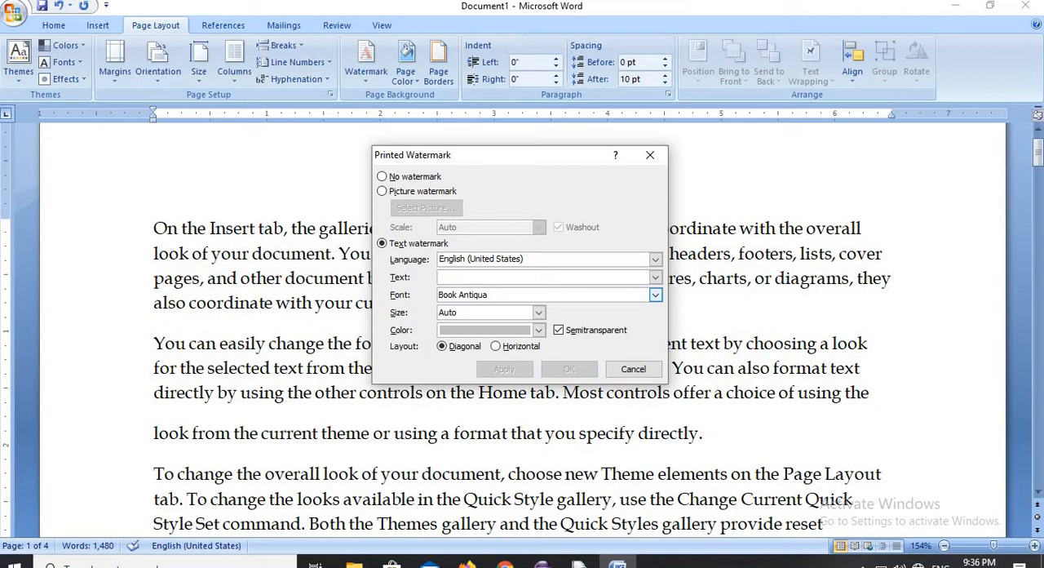
text(computers)
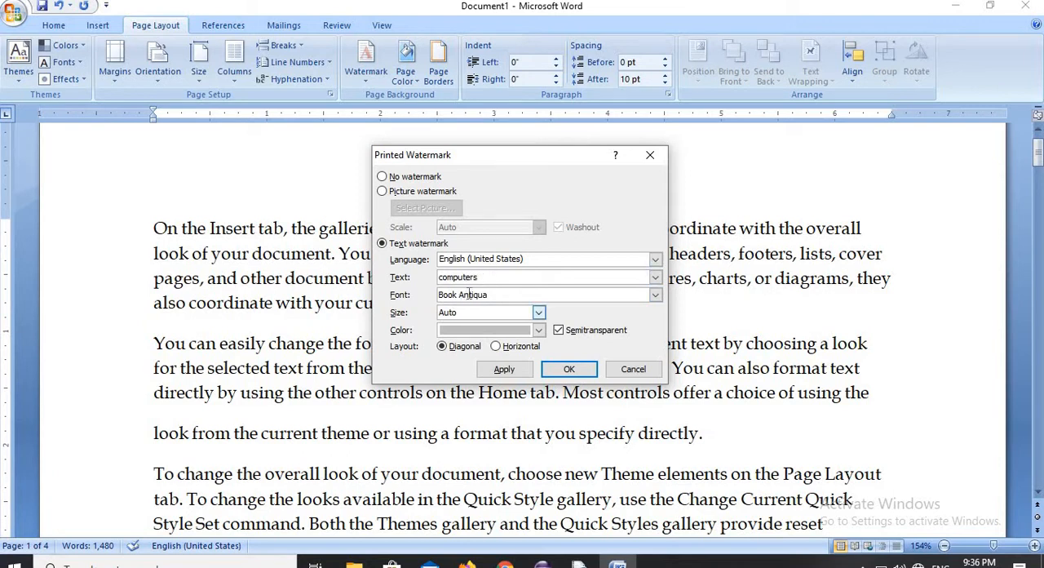
click(539, 331)
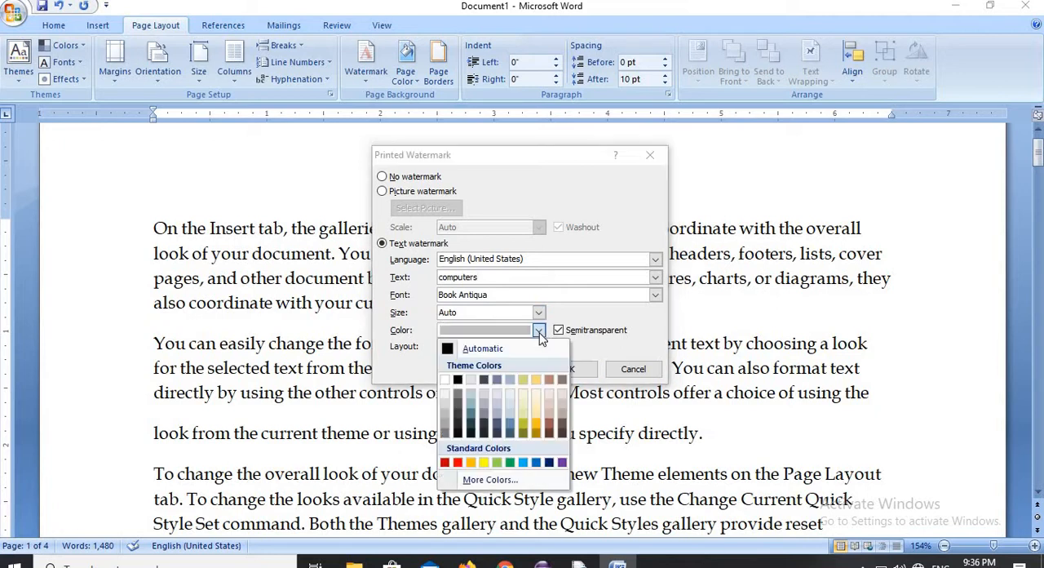
click(458, 462)
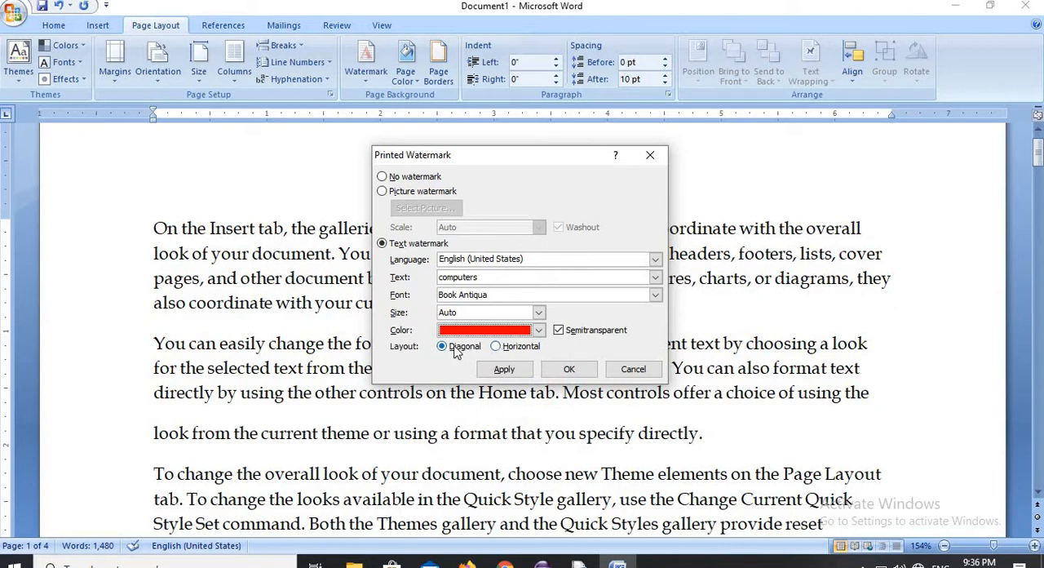
click(504, 370)
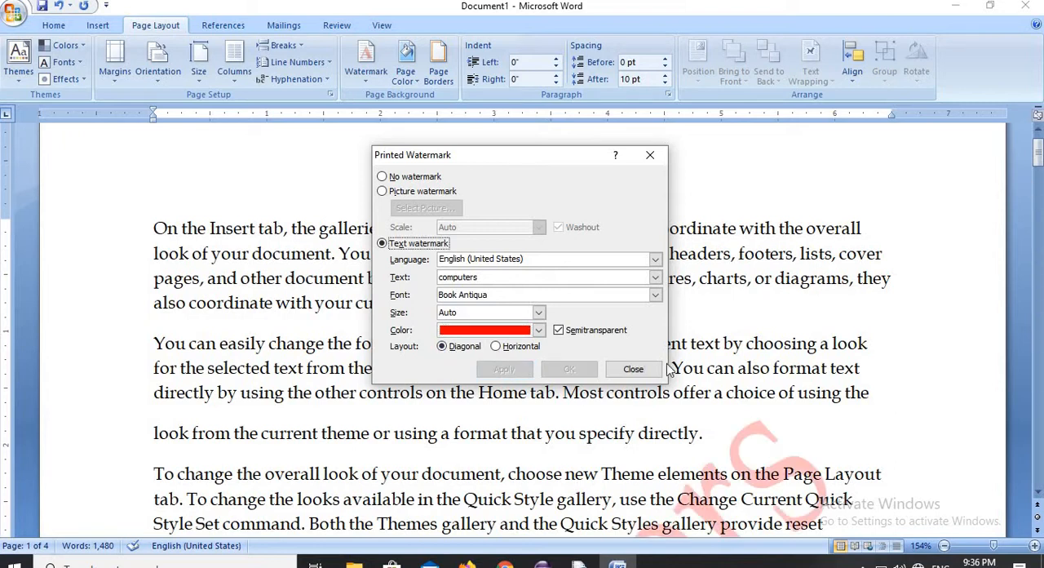
click(633, 370)
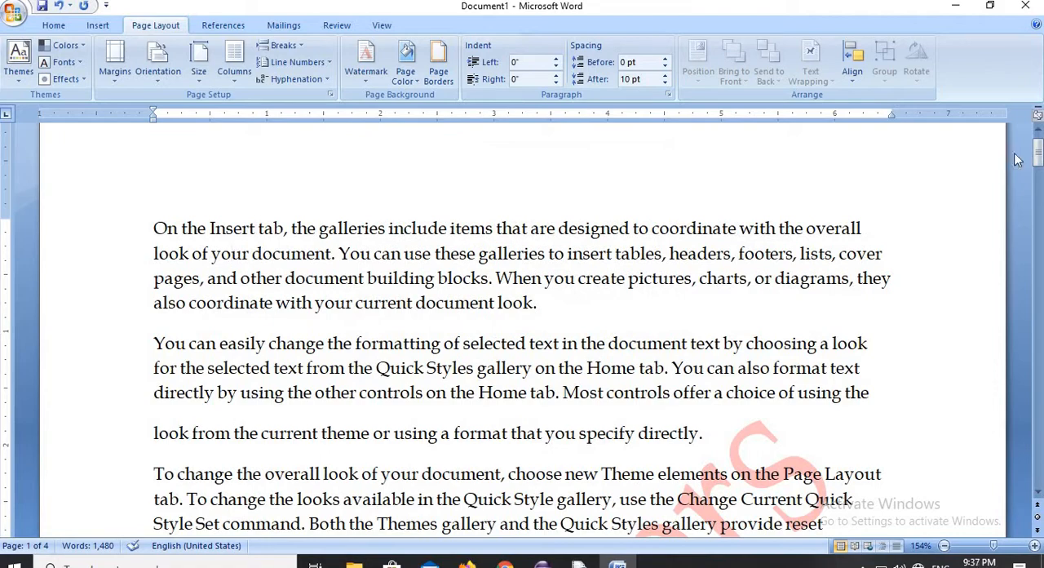
drag(1034, 161, 1039, 363)
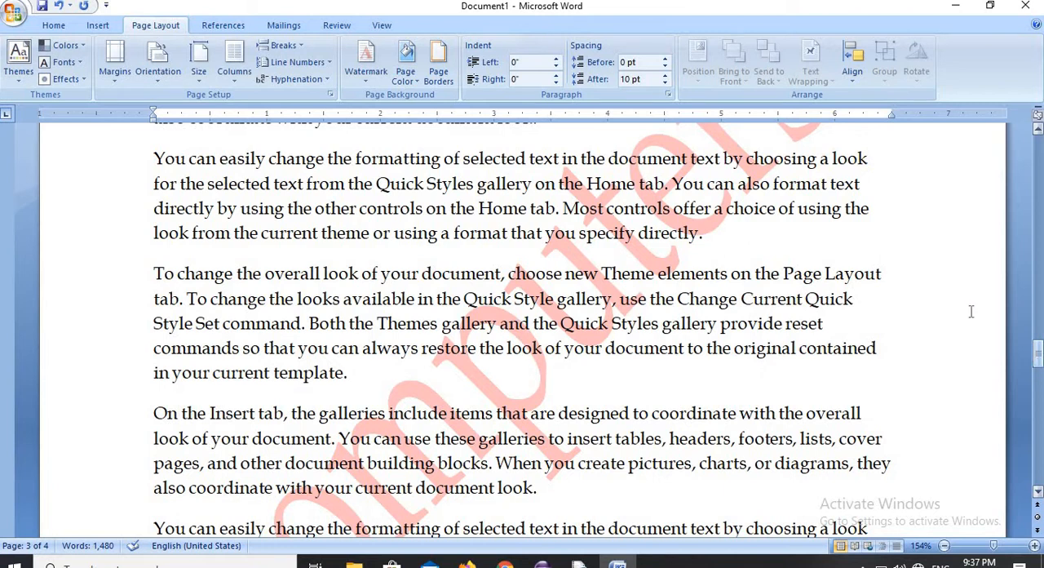
- Turn off semitransparency for the "computers" text watermark, inspect it on the pages, and remove the watermark
click(366, 82)
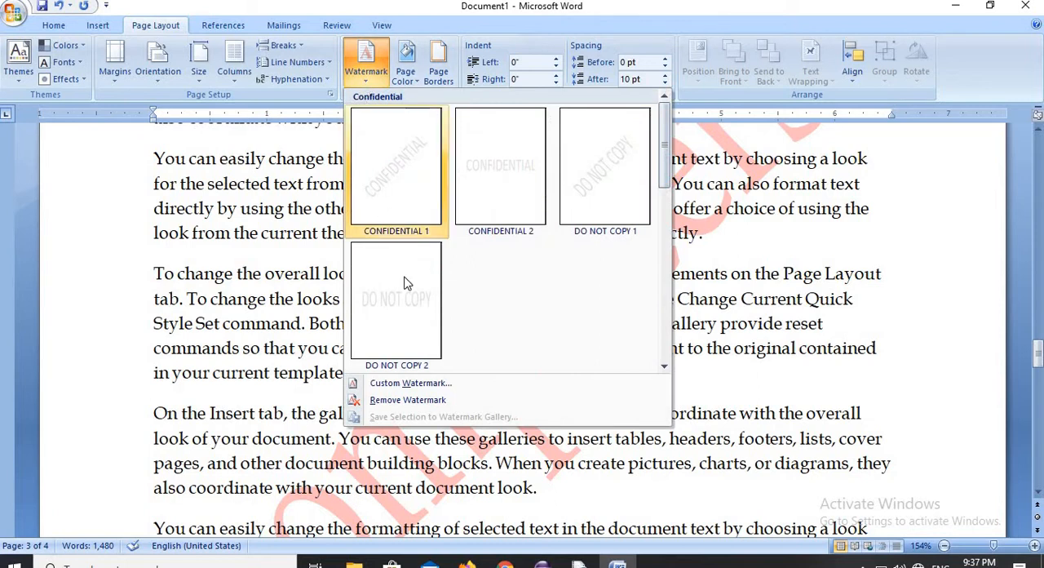
click(440, 387)
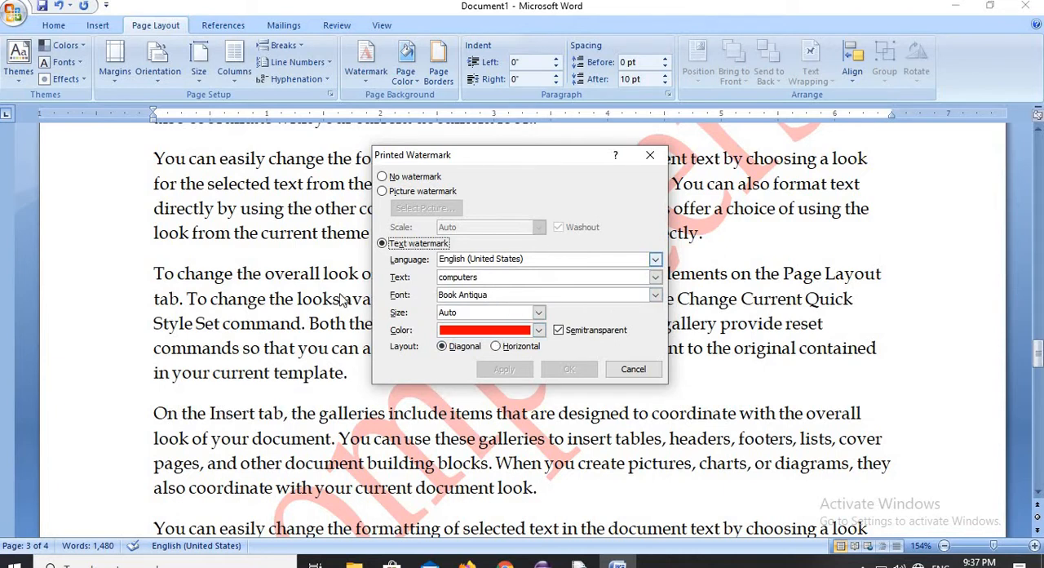
click(559, 331)
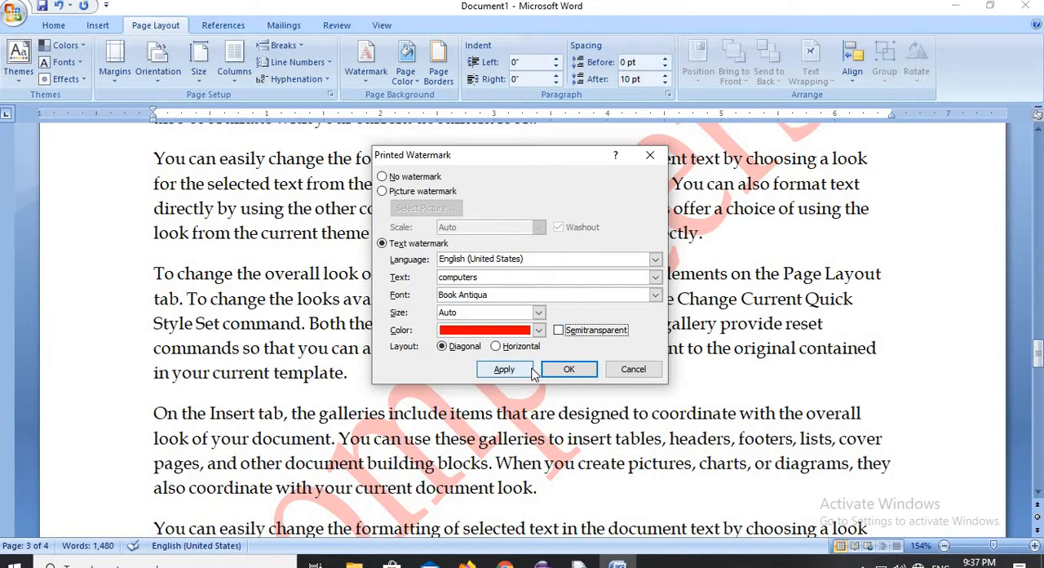
click(576, 372)
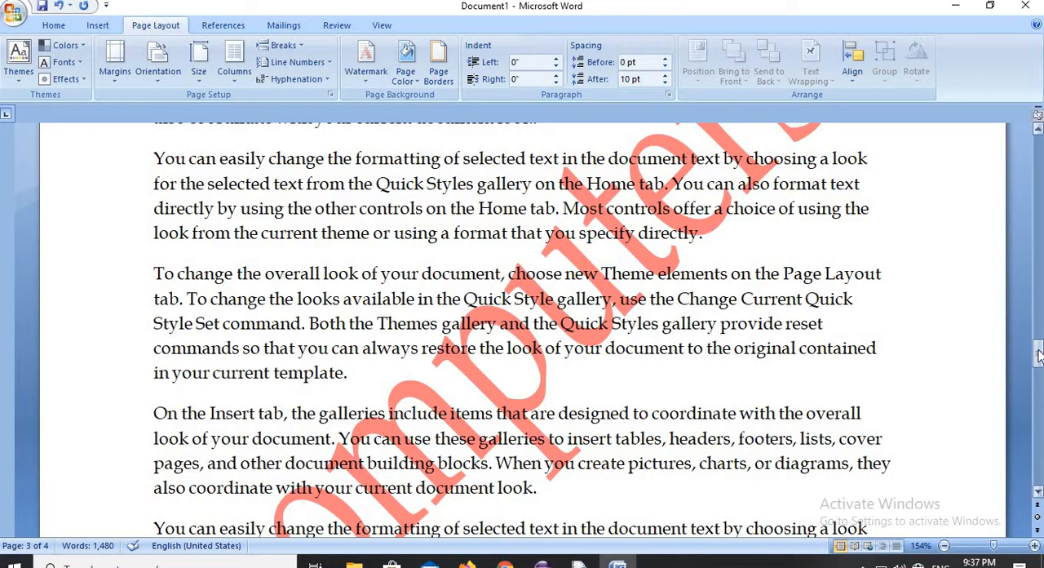
drag(1038, 352, 1039, 415)
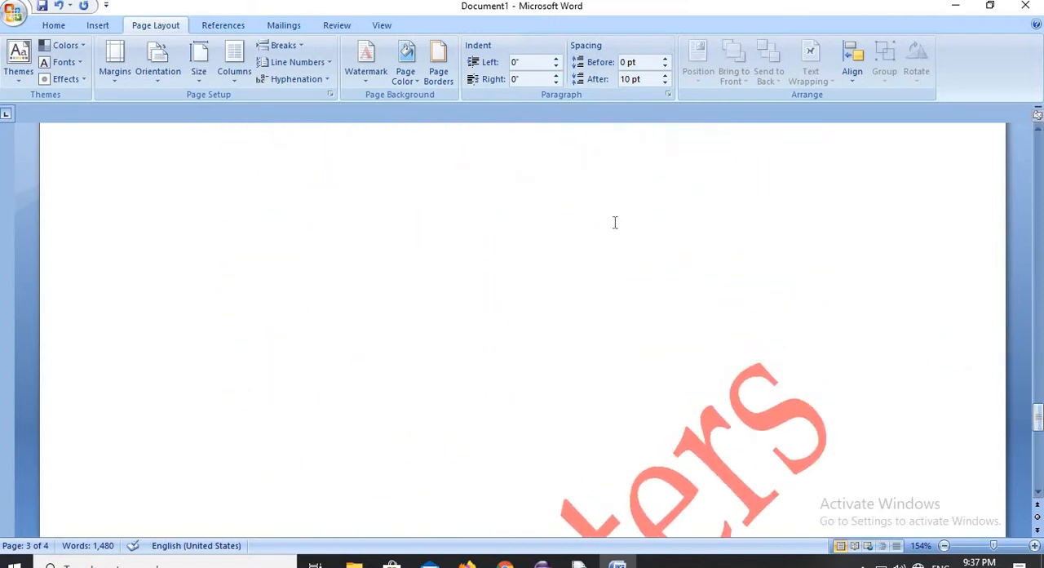
click(367, 75)
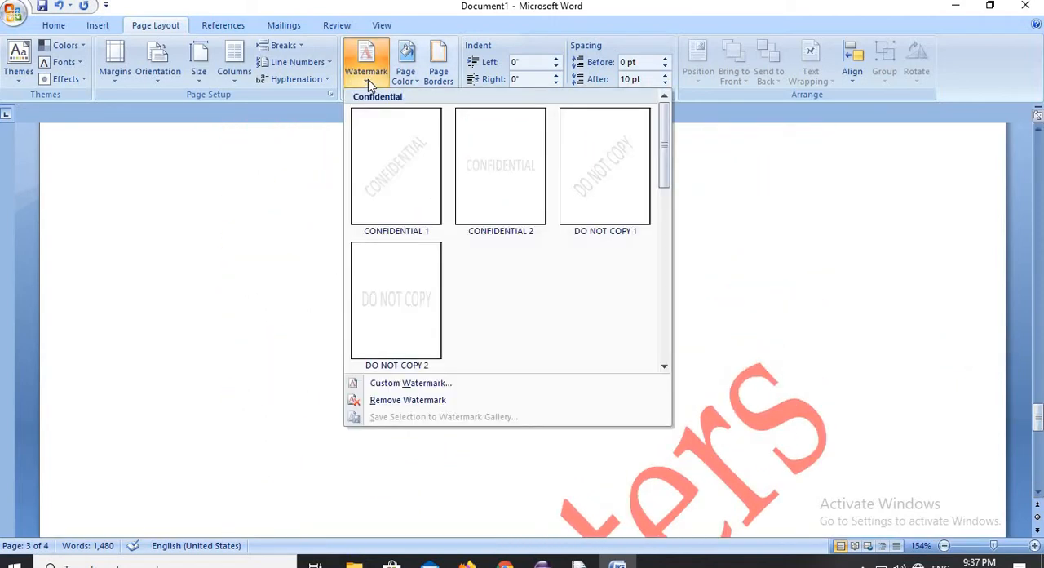
click(405, 400)
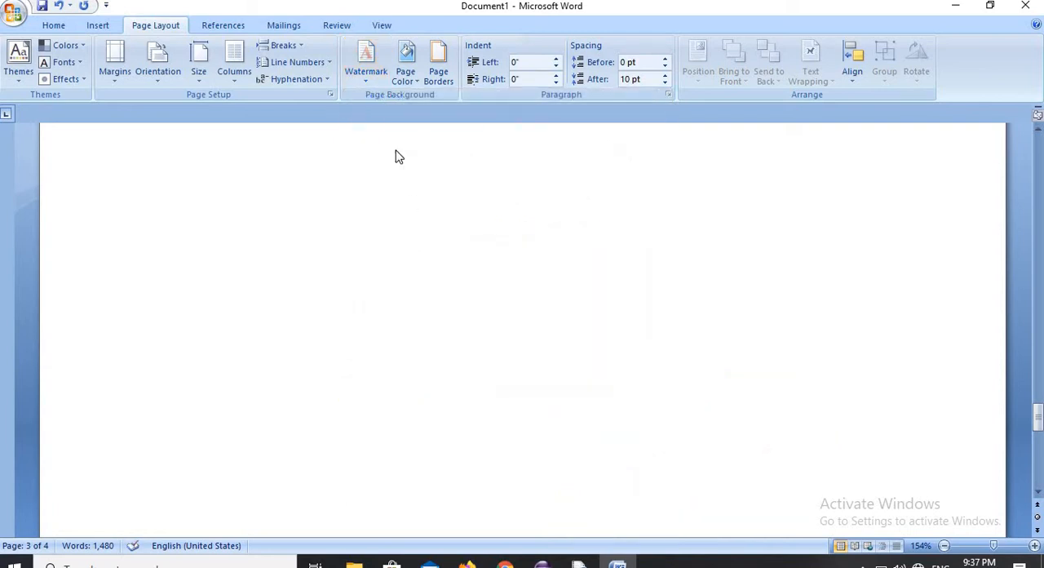
- Add a custom picture watermark using image1 from the sample pictures folder and inspect it on page 1
click(368, 82)
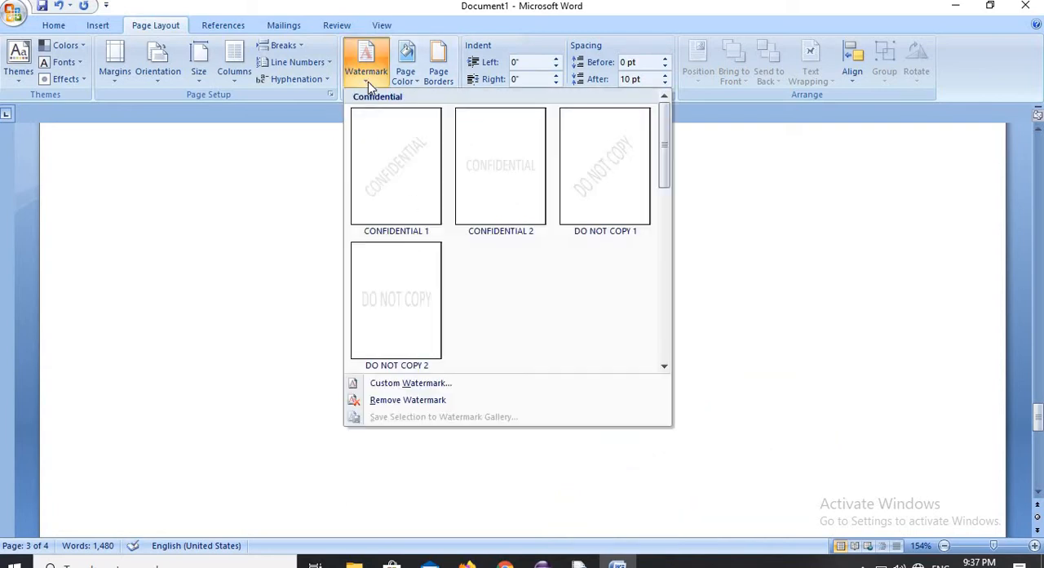
click(408, 383)
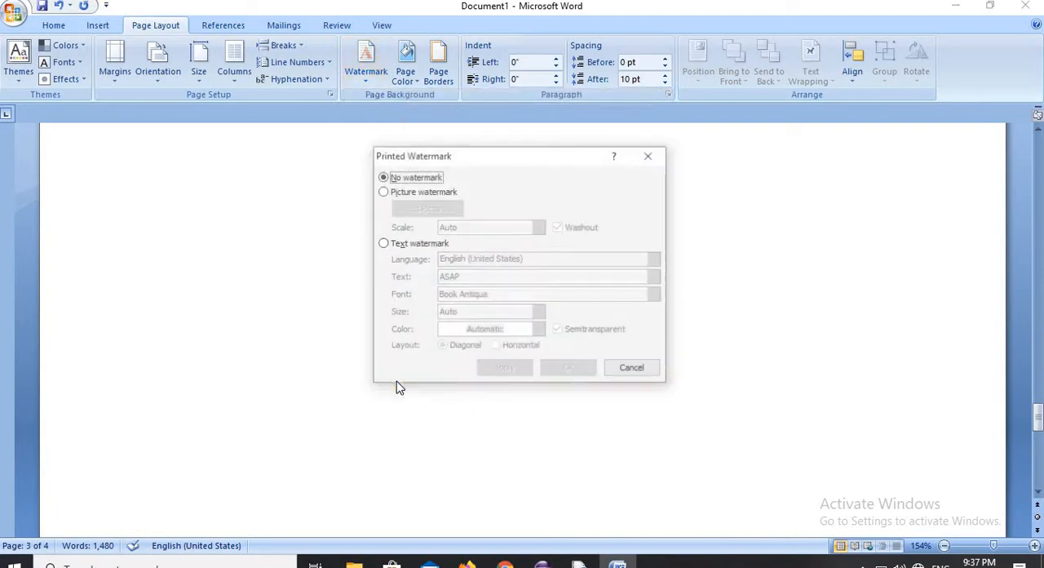
click(415, 194)
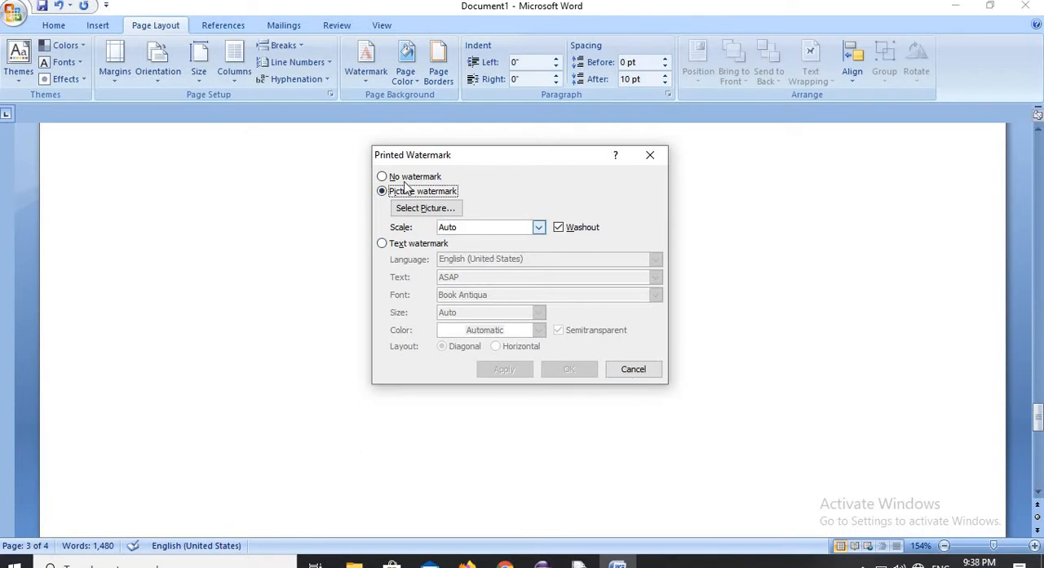
click(413, 212)
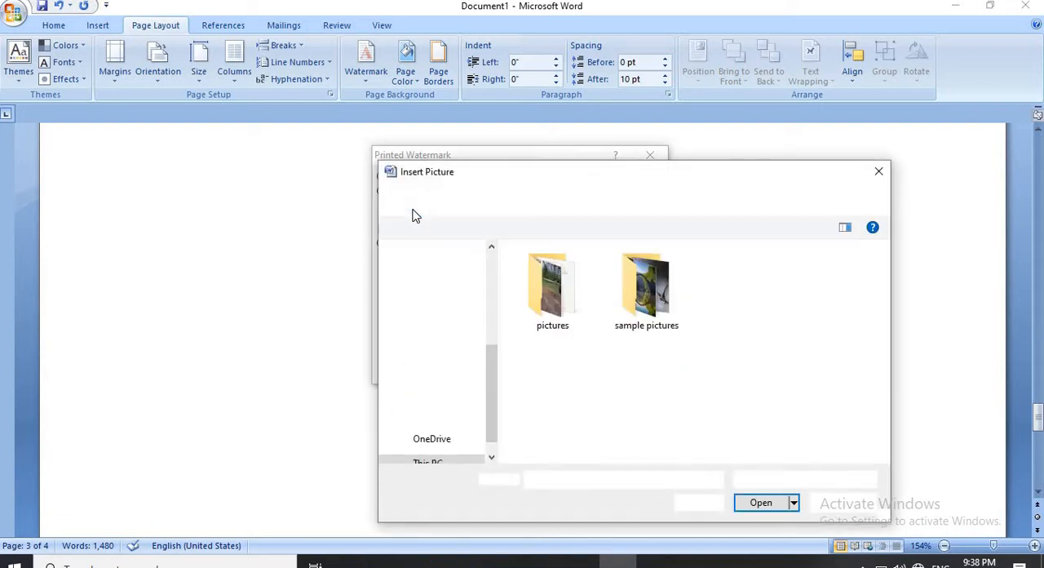
click(563, 330)
click(650, 300)
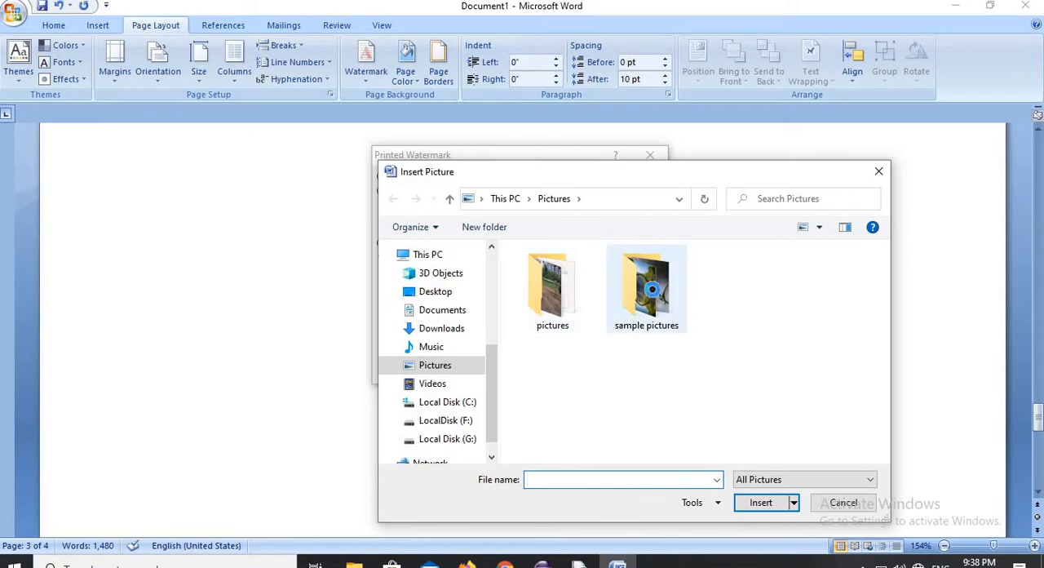
double_click(651, 299)
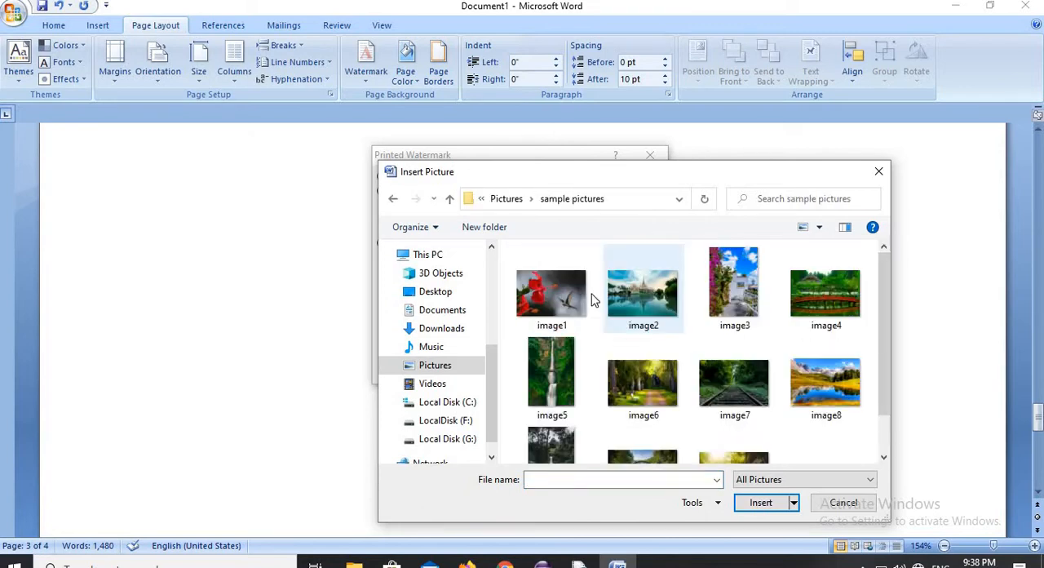
click(565, 292)
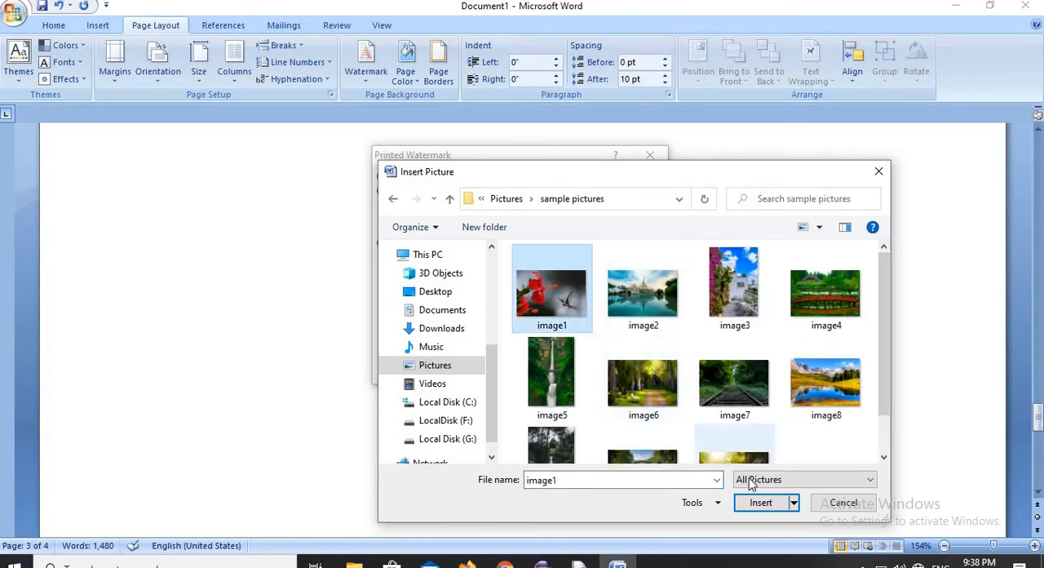
click(761, 503)
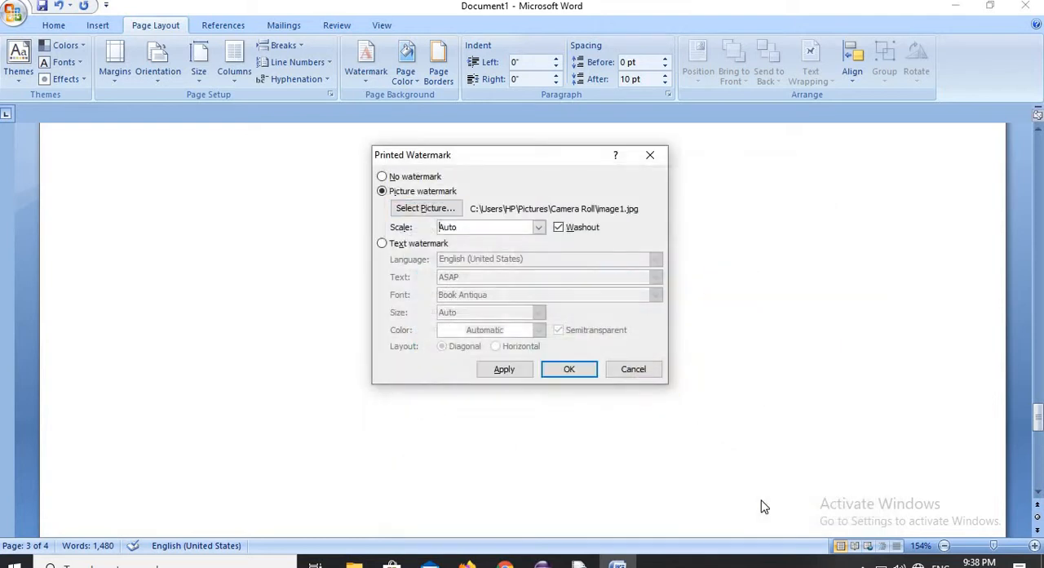
click(570, 369)
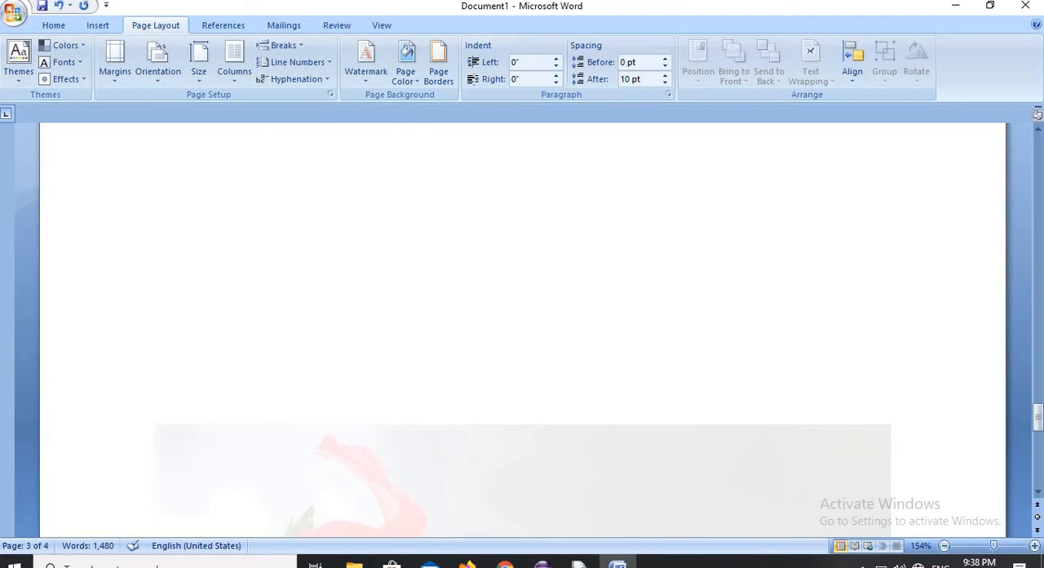
drag(1037, 417, 1038, 174)
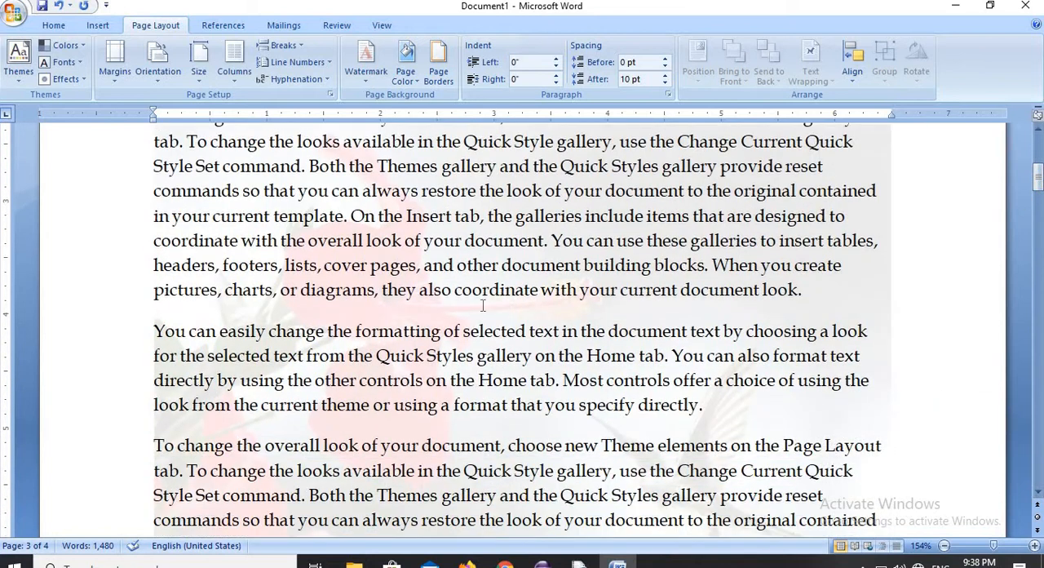
- Turn off the washout effect on the picture watermark, and remove the watermark from the document
click(365, 61)
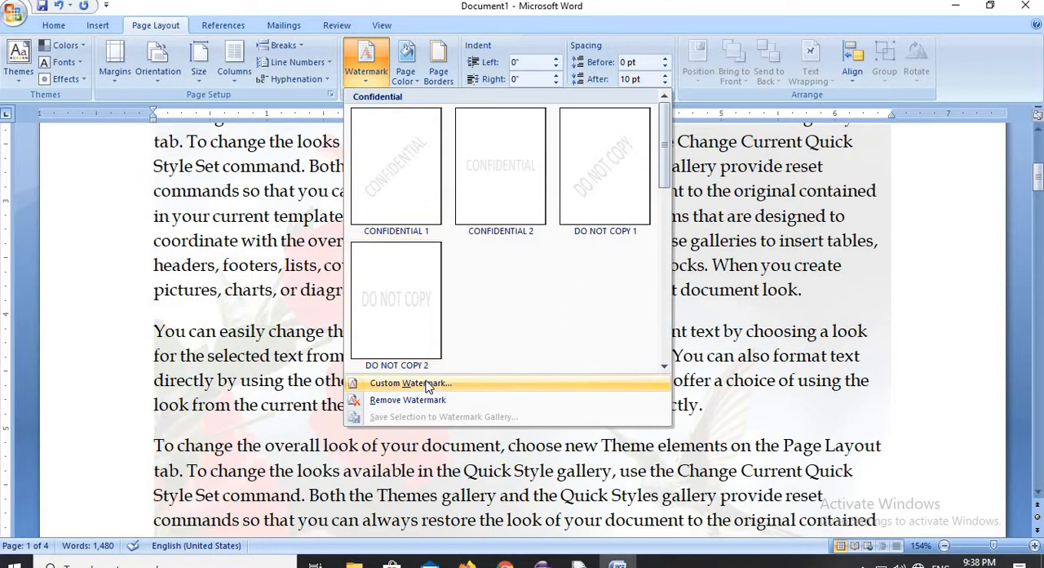
click(427, 382)
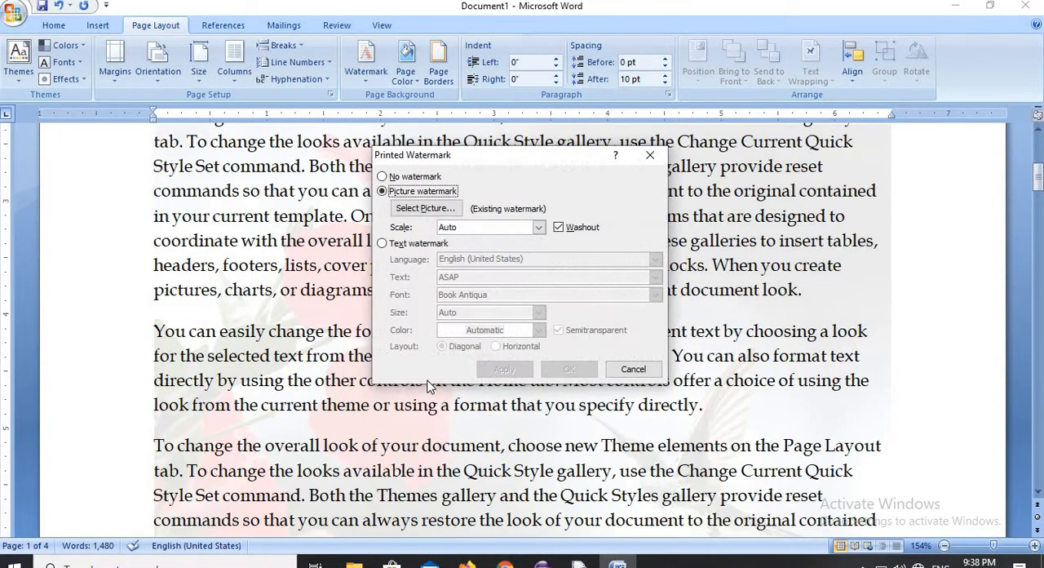
click(559, 227)
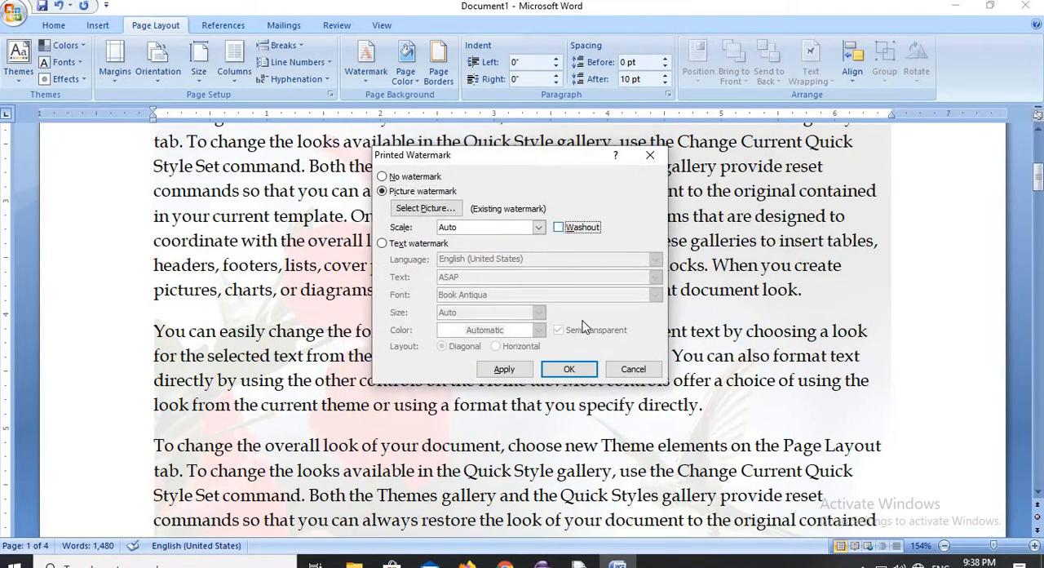
click(589, 371)
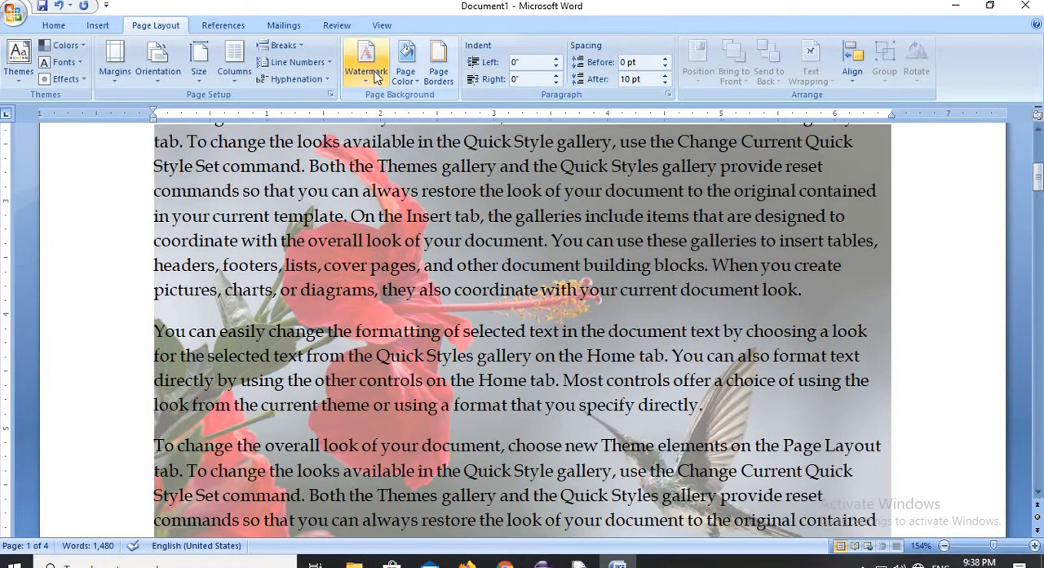
click(376, 79)
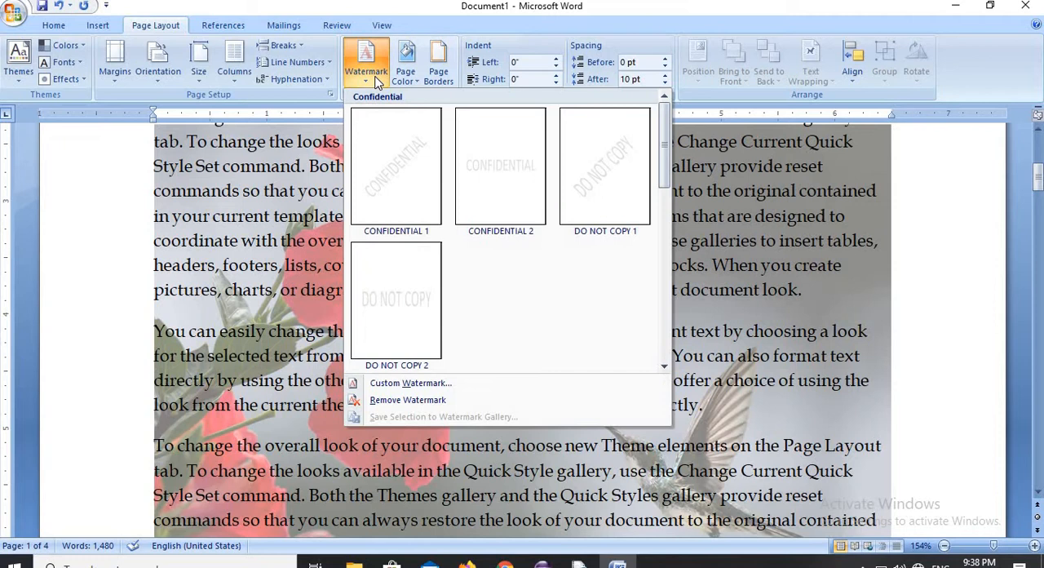
click(412, 399)
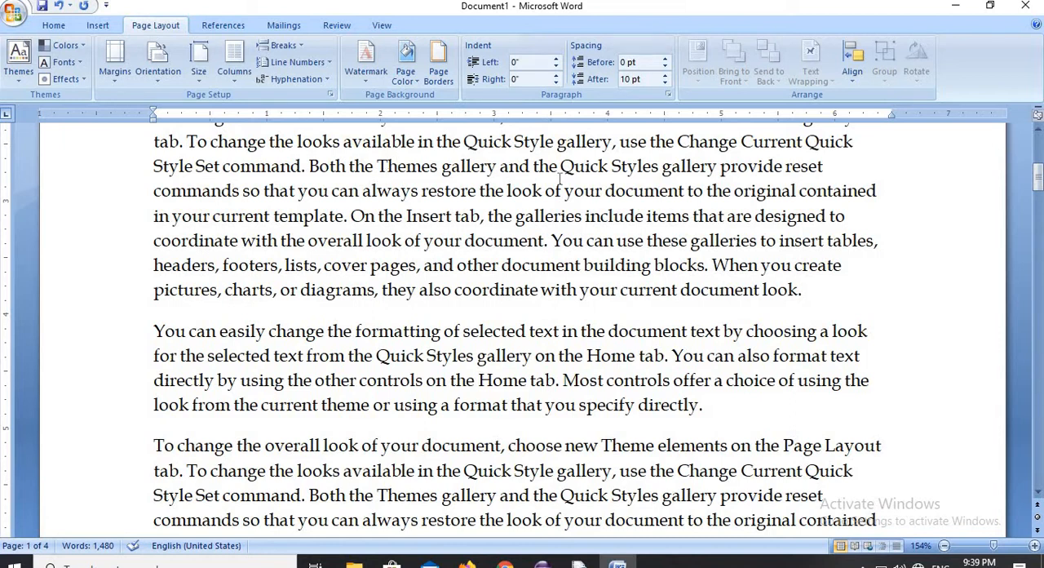
- Set the document's page color to the standard color Orange
click(419, 82)
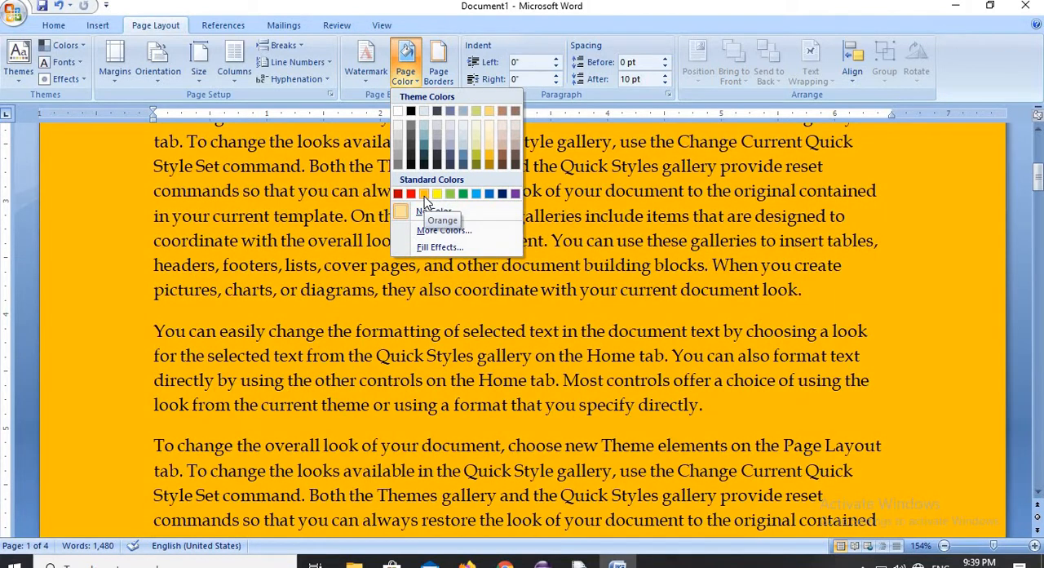
click(423, 194)
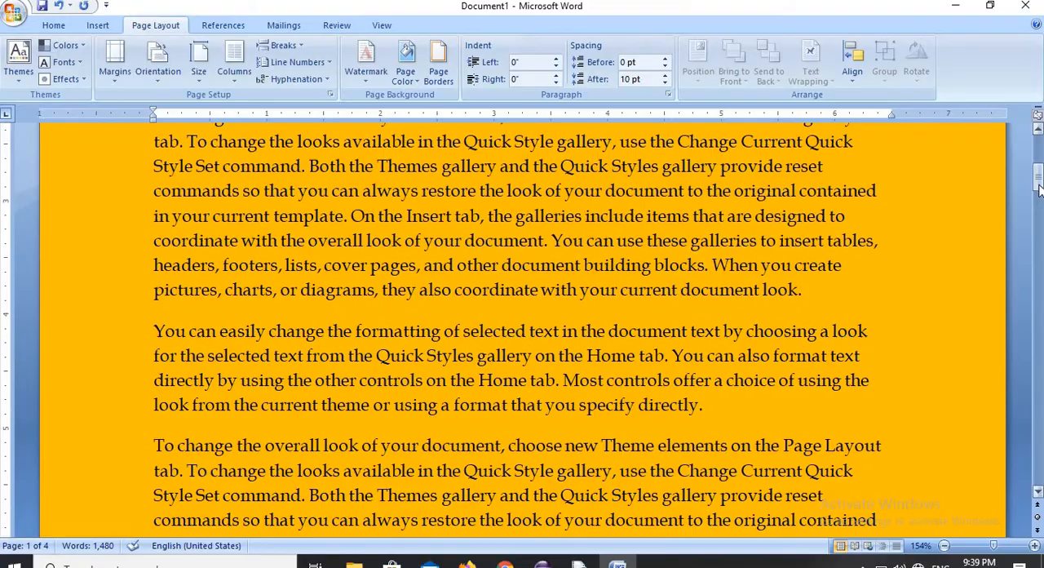
- Remove the orange page color from the document
mouse_move(1037, 176)
mouse_down()
mouse_move(1039, 410)
mouse_move(1038, 167)
mouse_up()
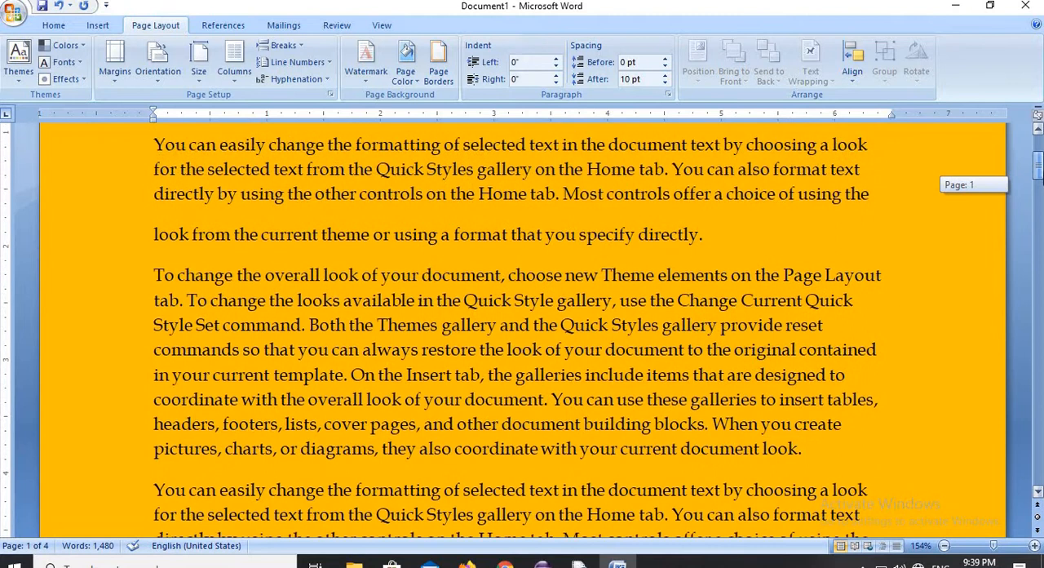
click(416, 82)
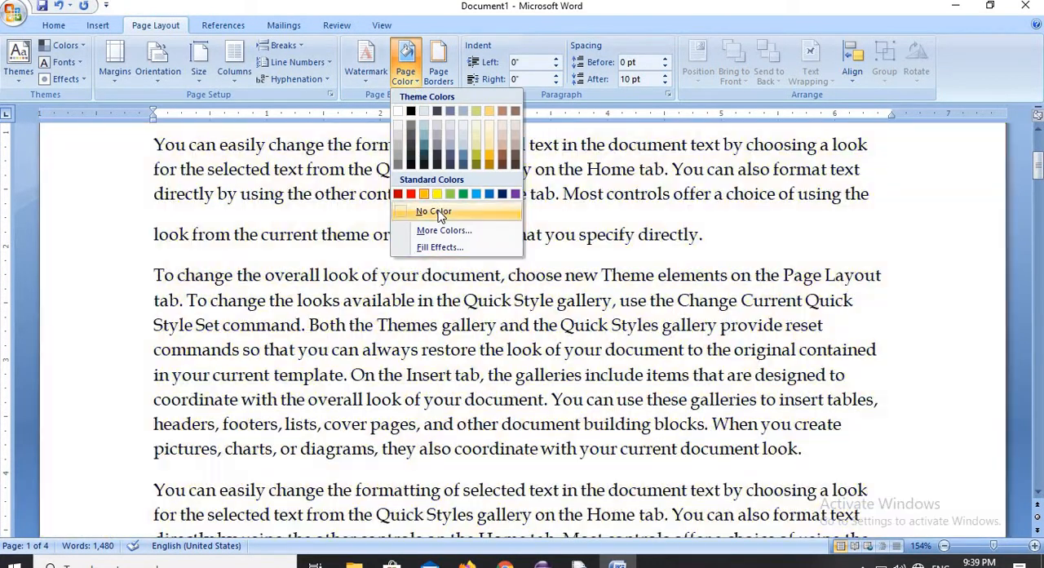
click(438, 212)
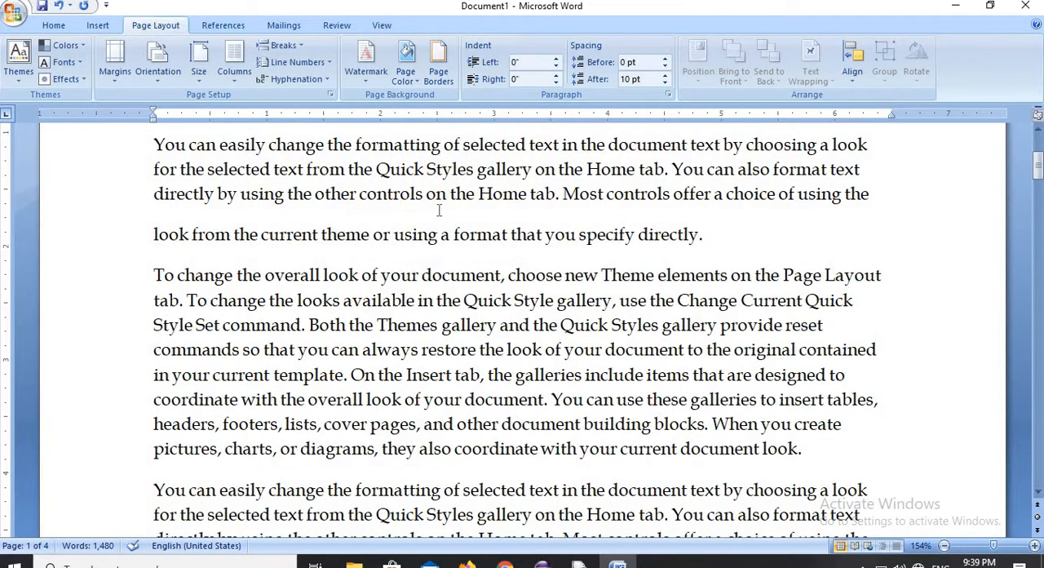
- Apply a light pink page color from the additional standard colors and inspect it on the page
click(417, 79)
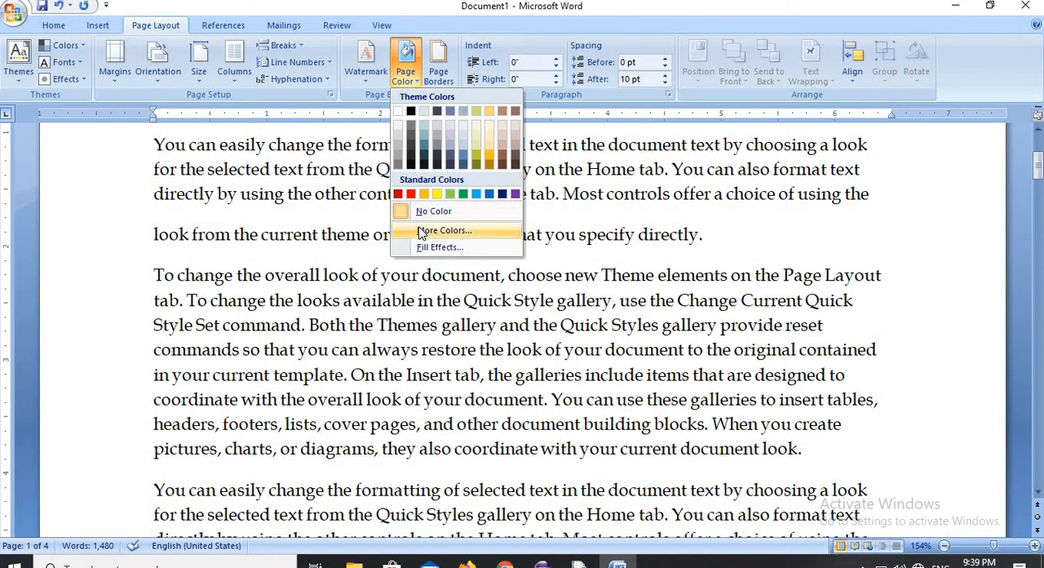
click(421, 230)
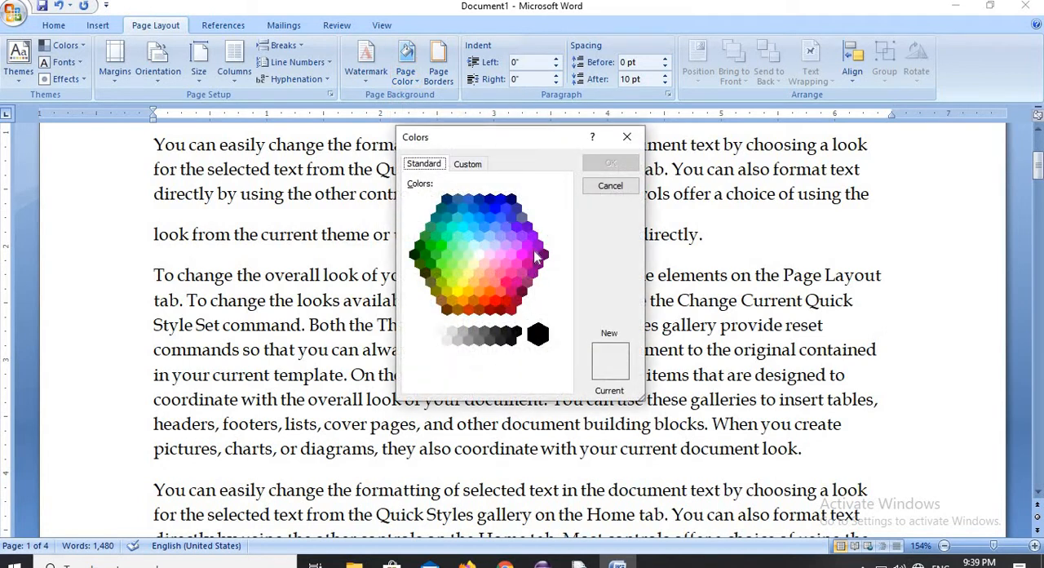
click(484, 260)
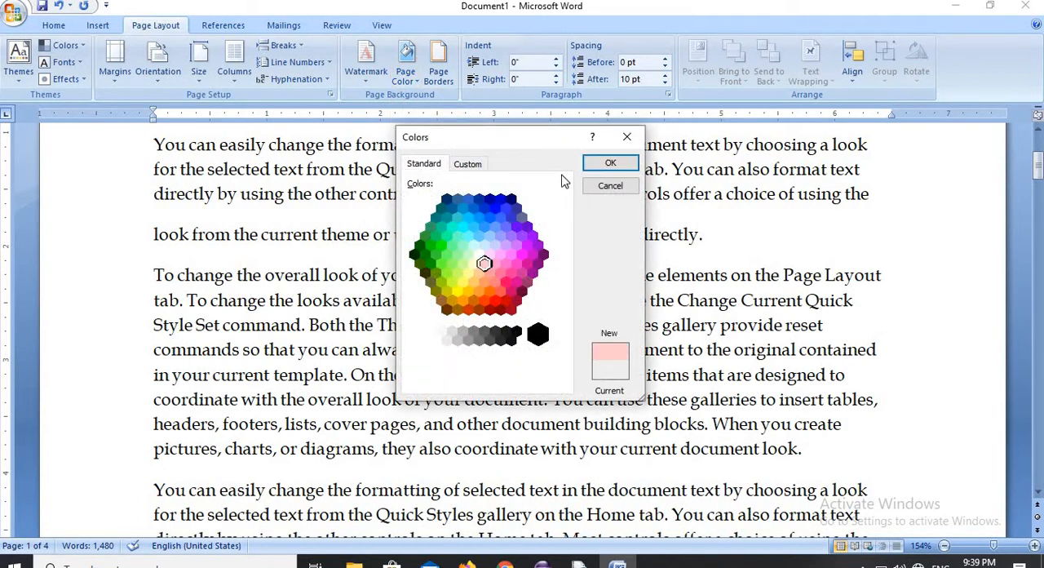
click(610, 164)
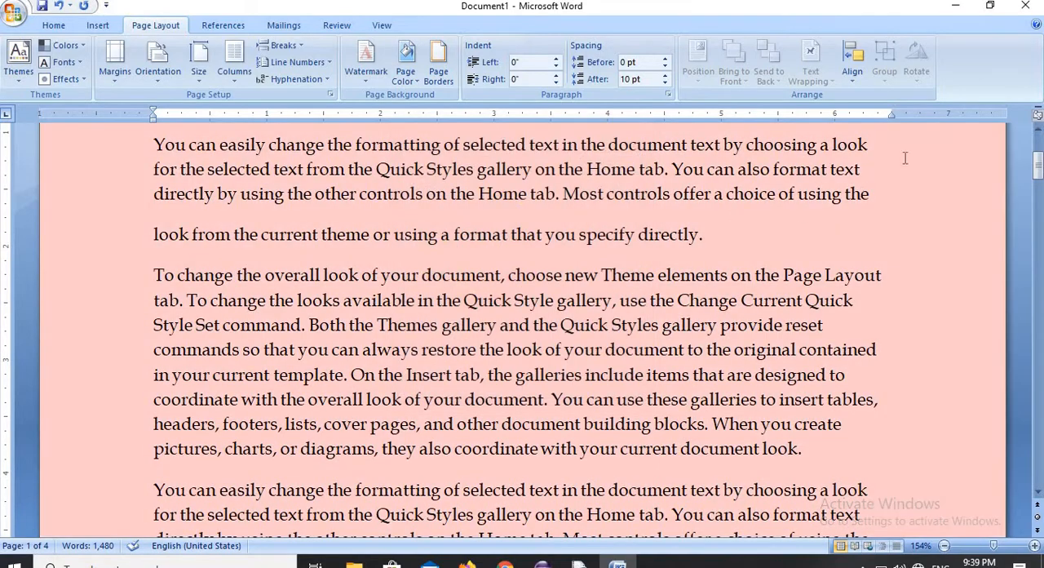
mouse_move(1037, 178)
mouse_down()
mouse_move(1038, 303)
mouse_move(1037, 163)
mouse_up()
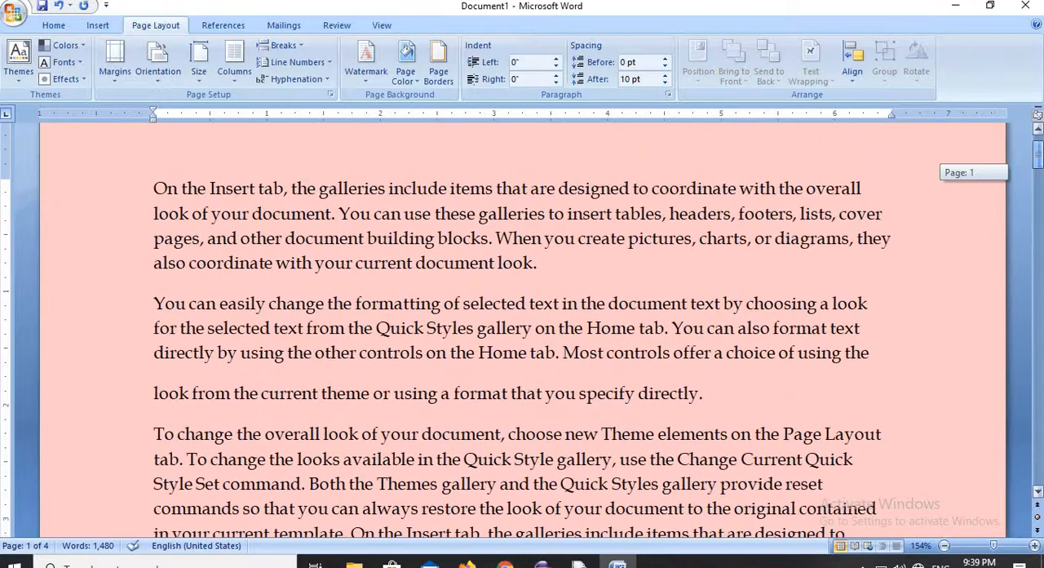
- Set up a two-color gradient page fill with light green as the second color
click(417, 83)
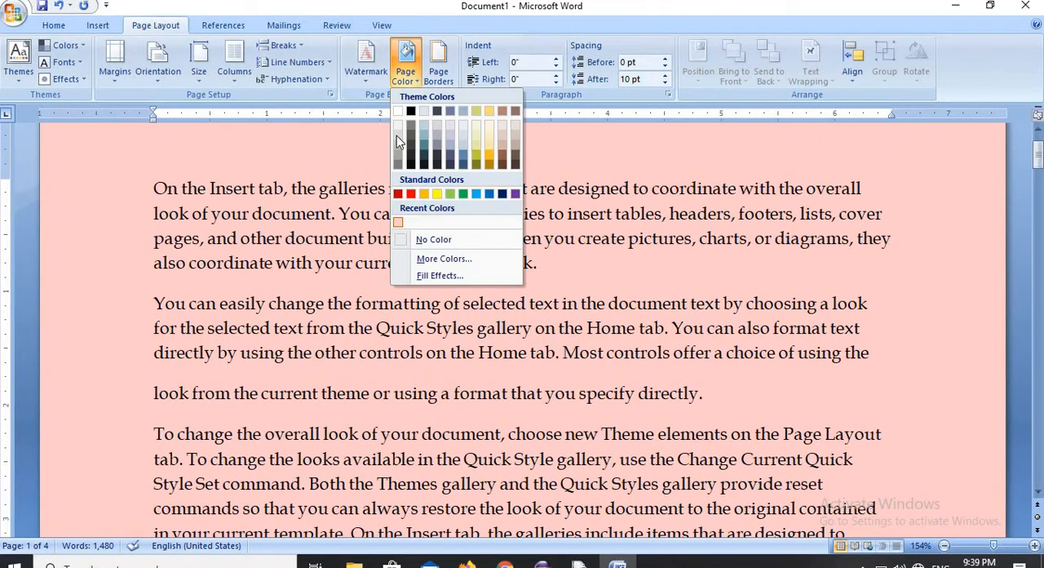
click(441, 275)
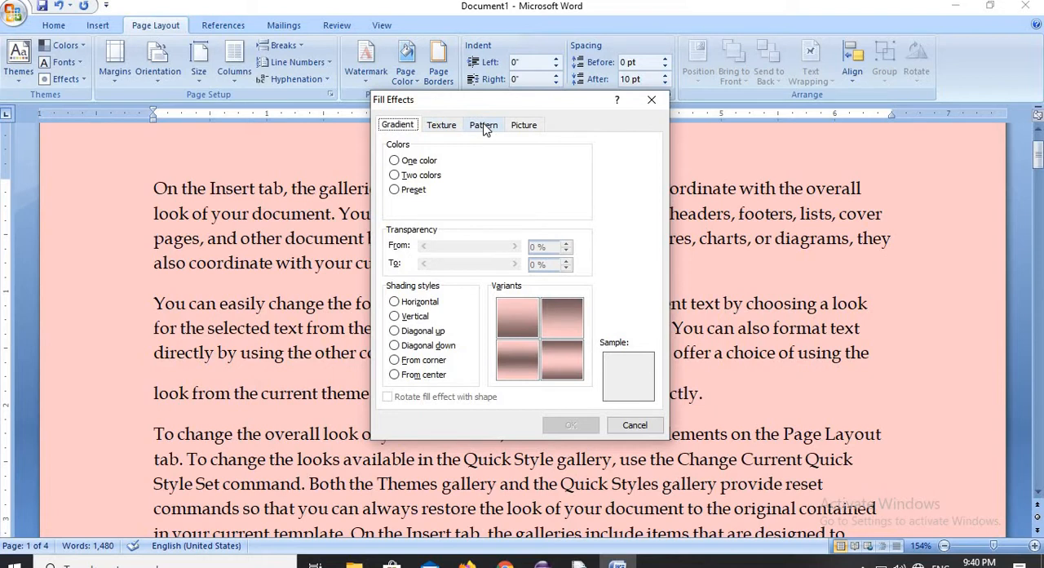
click(420, 176)
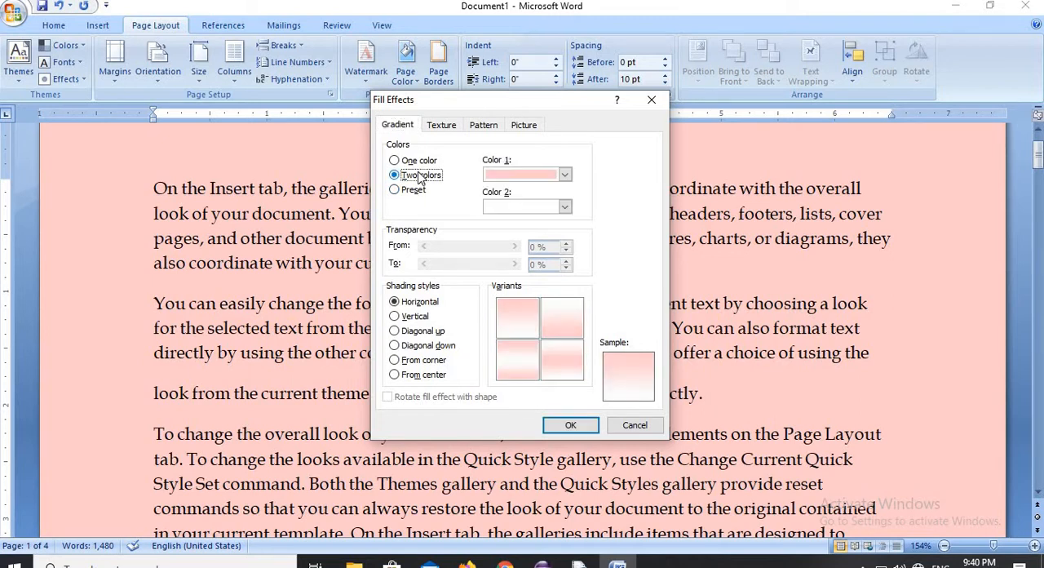
click(564, 207)
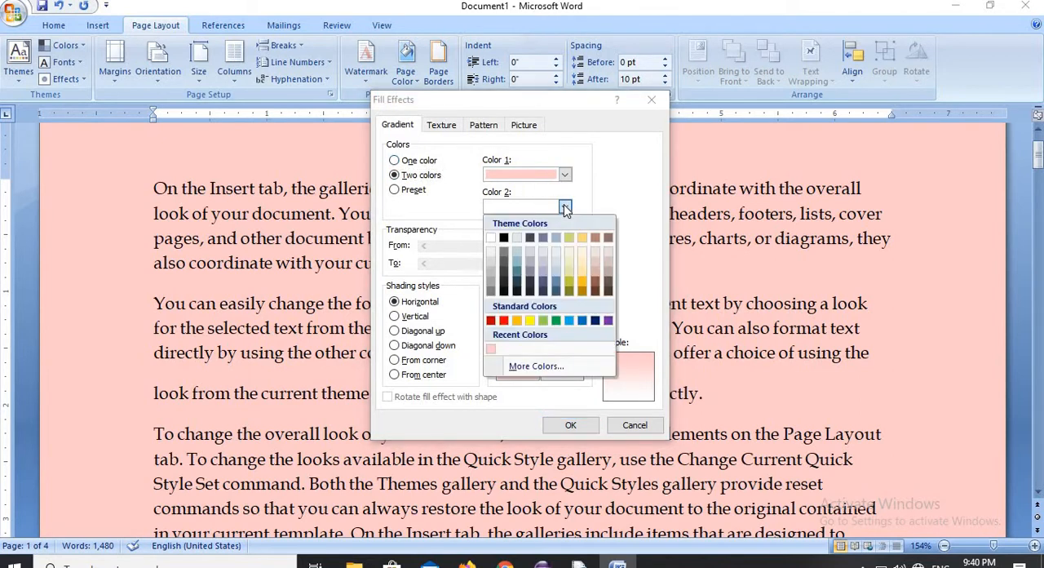
click(541, 321)
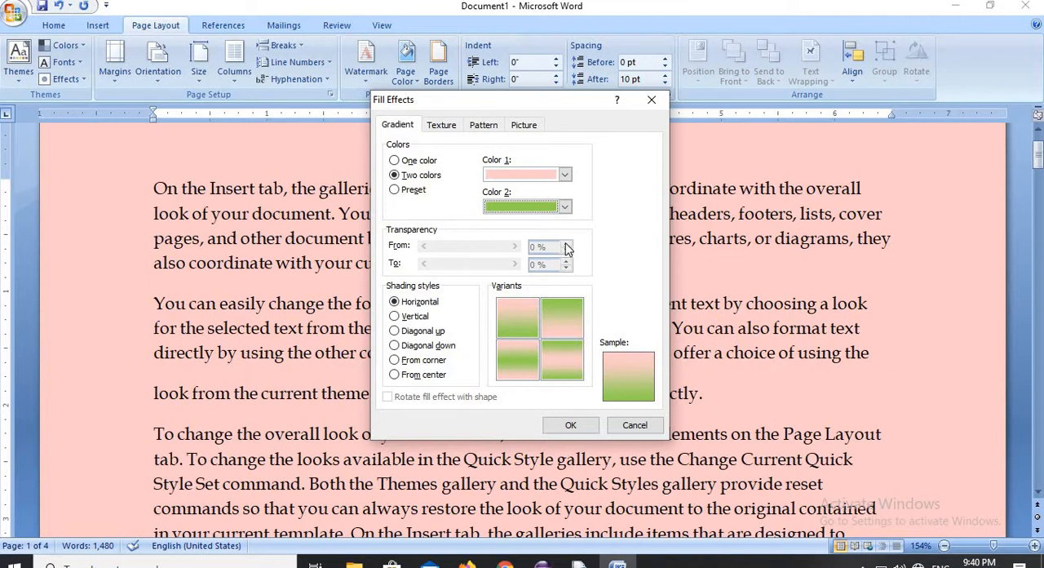
- Preview the vertical, diagonal and corner shading styles for the gradient, and set the style to From center
click(412, 317)
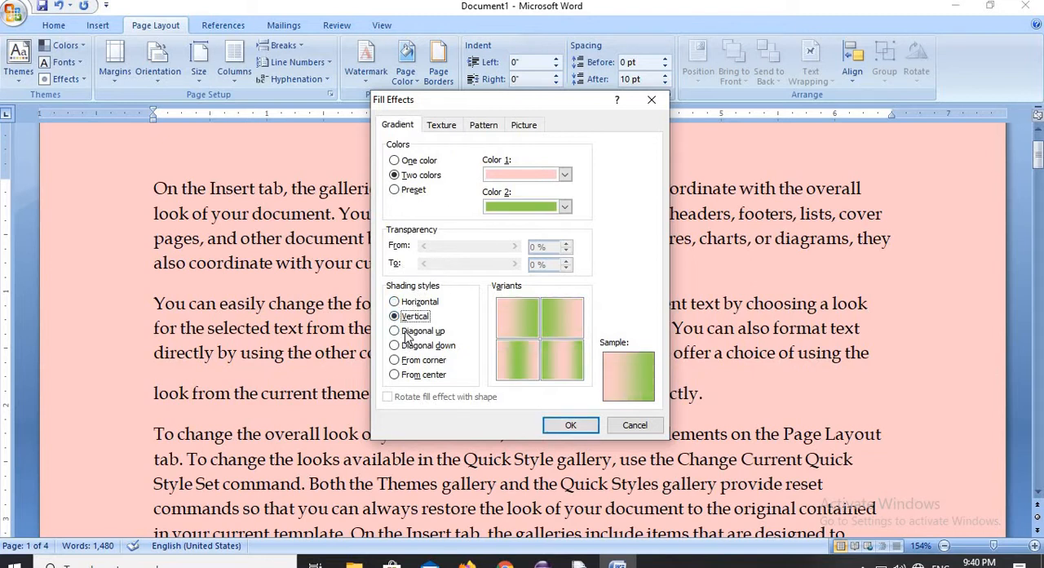
click(406, 331)
click(400, 346)
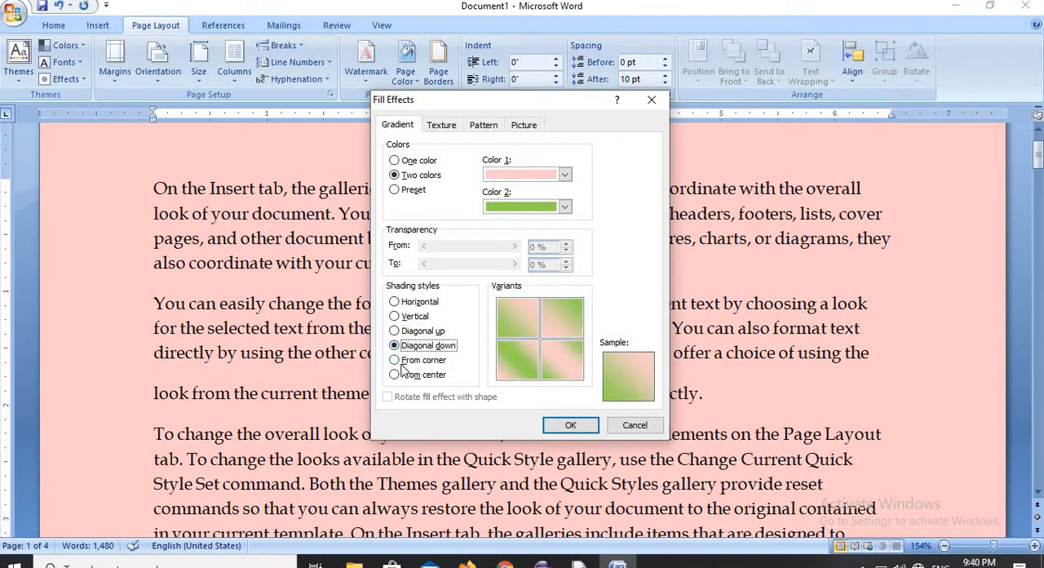
click(398, 360)
click(398, 375)
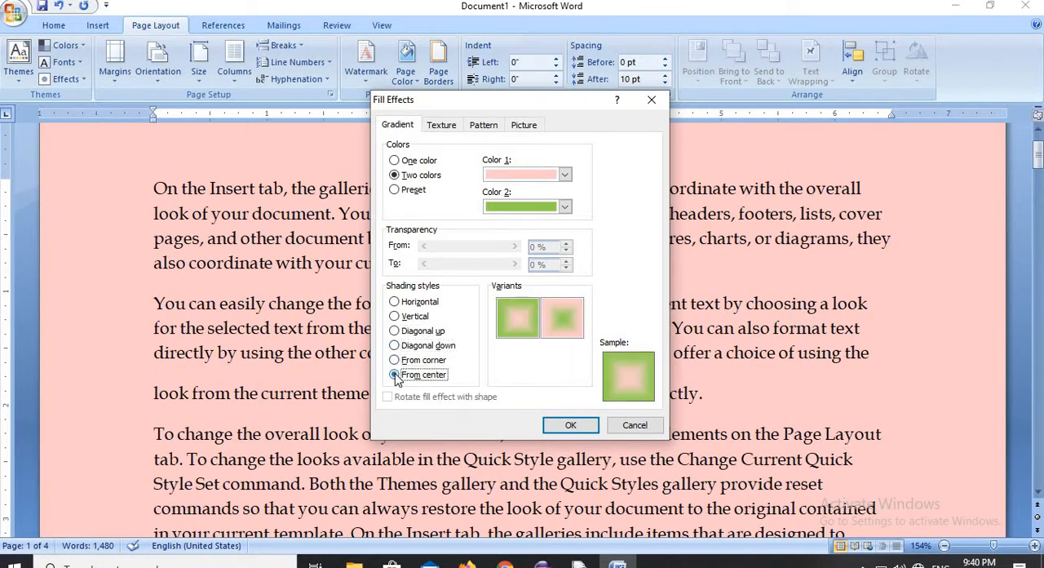
- Compare the gradient variants, apply the one with green edges and a pink center, and inspect it on the page
click(512, 320)
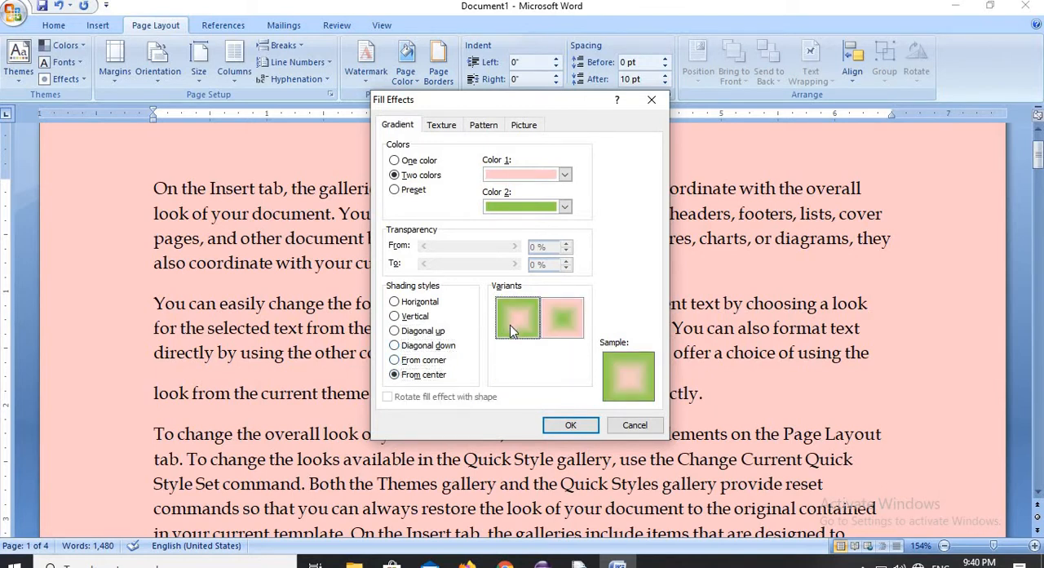
click(567, 322)
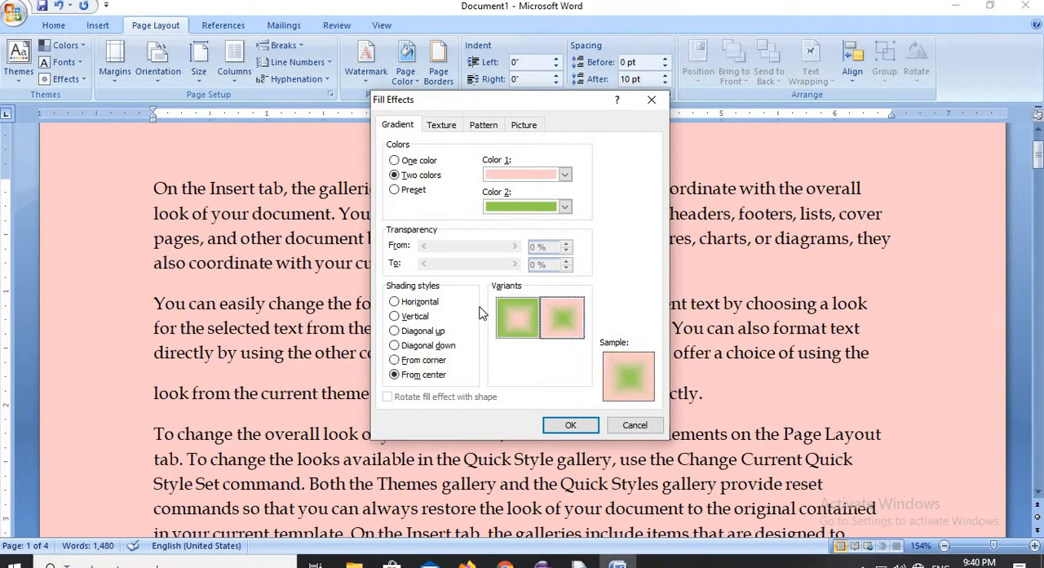
click(508, 310)
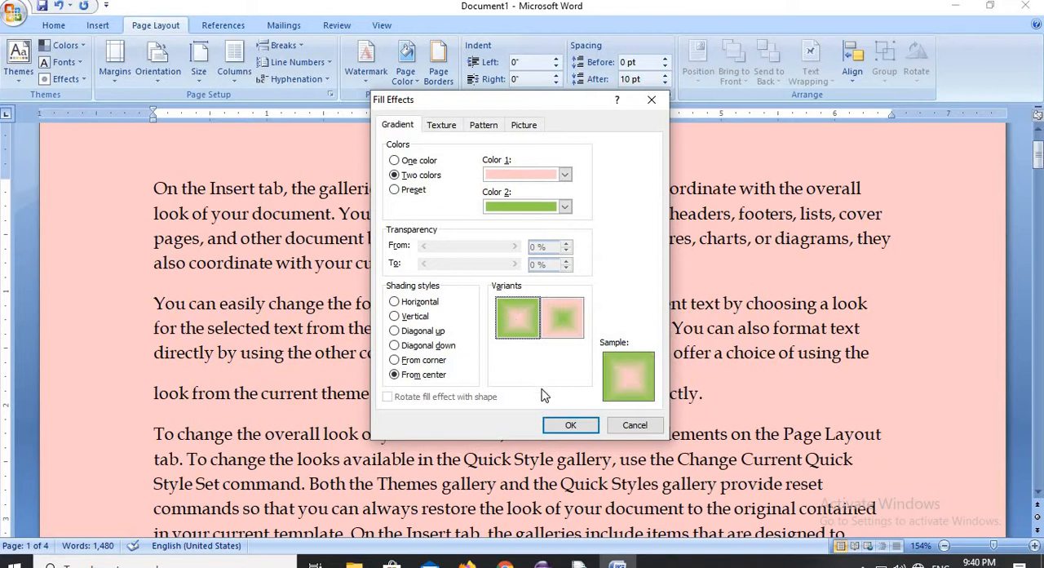
click(568, 426)
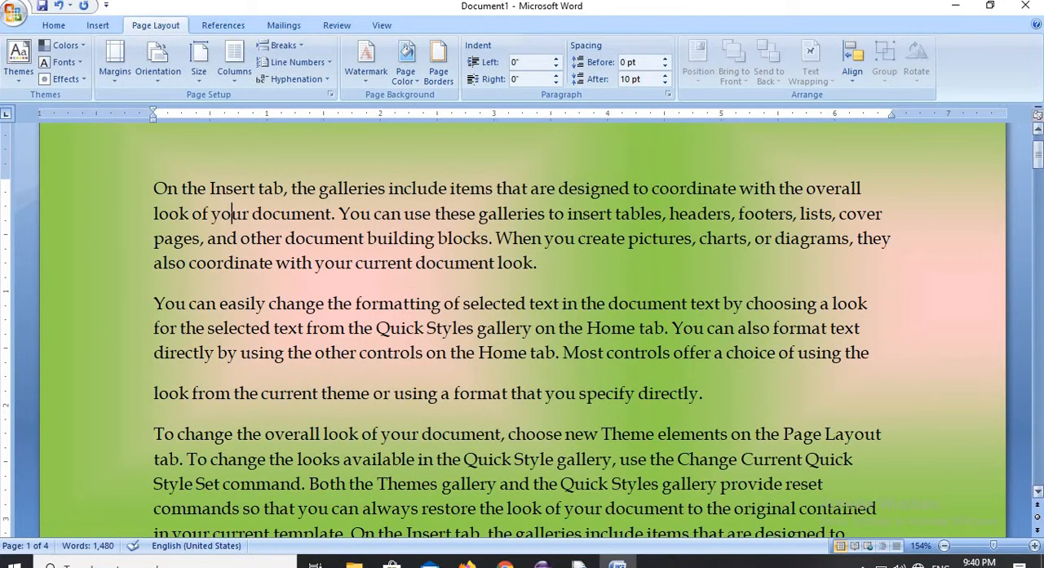
click(1034, 171)
drag(1034, 171, 1037, 147)
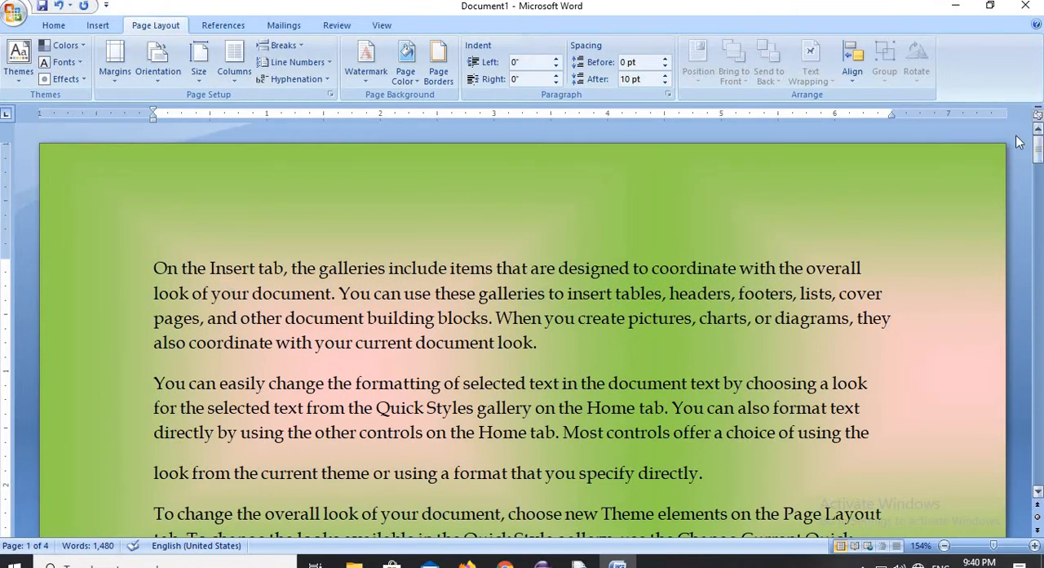
- Replace the page fill with the preset Daybreak gradient in the Diagonal down shading style and inspect it
click(416, 82)
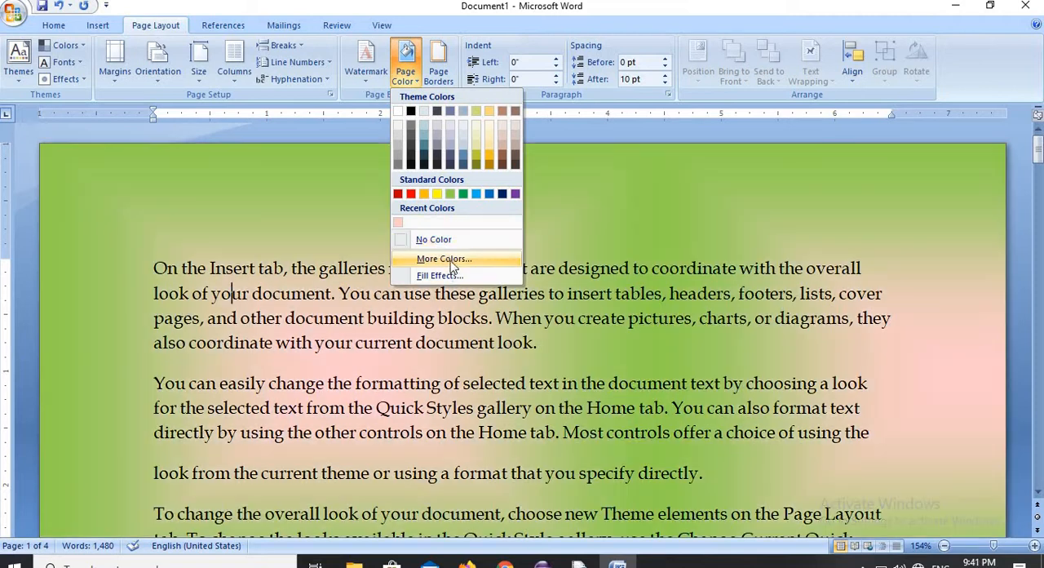
click(448, 276)
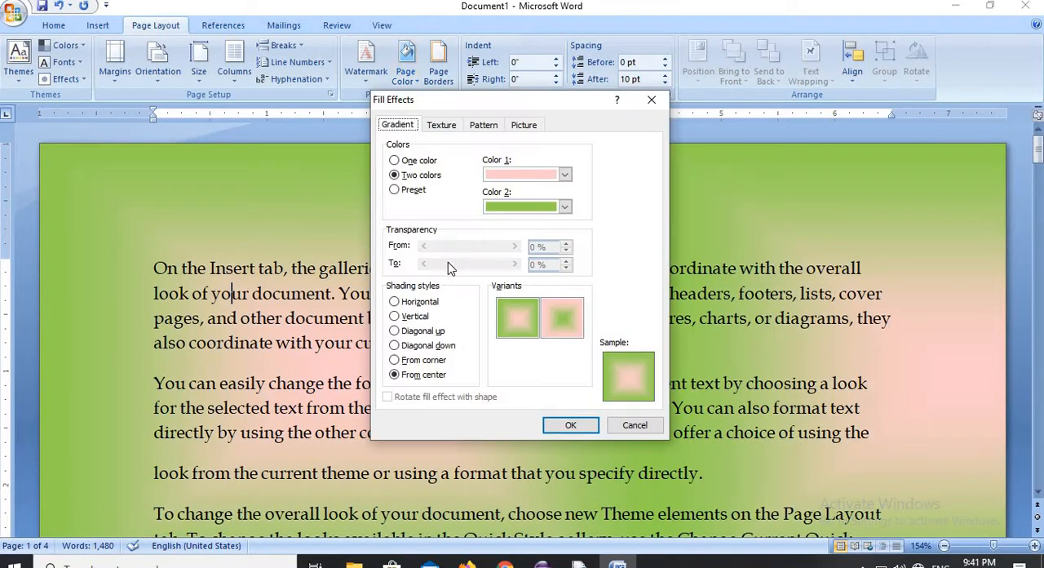
click(425, 197)
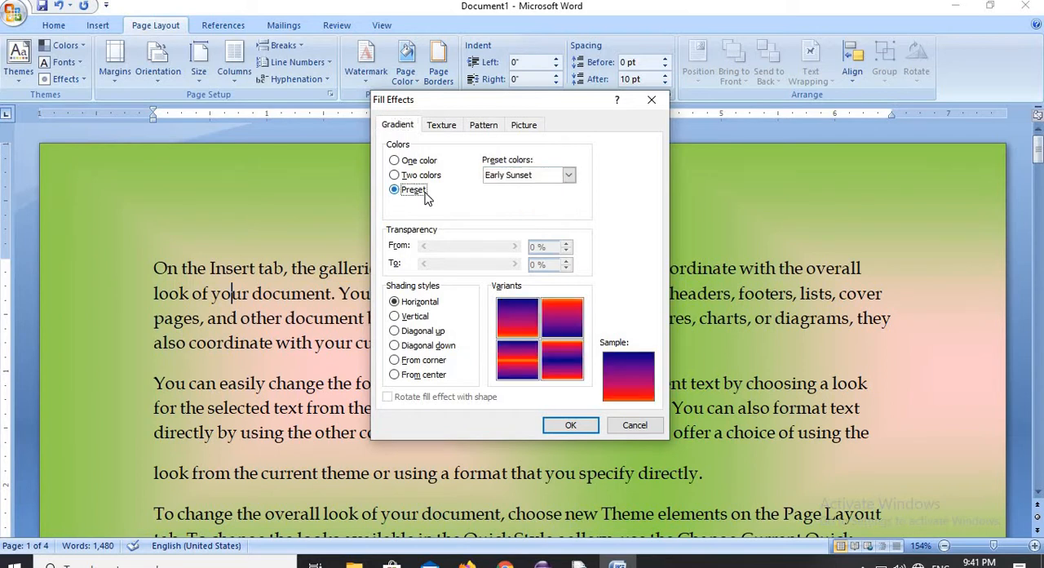
click(570, 176)
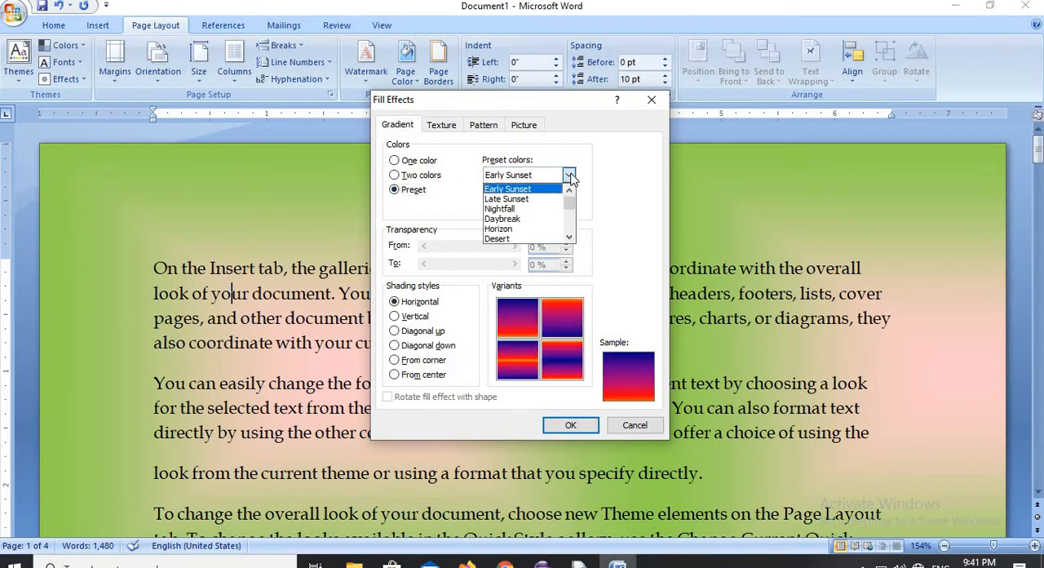
click(520, 209)
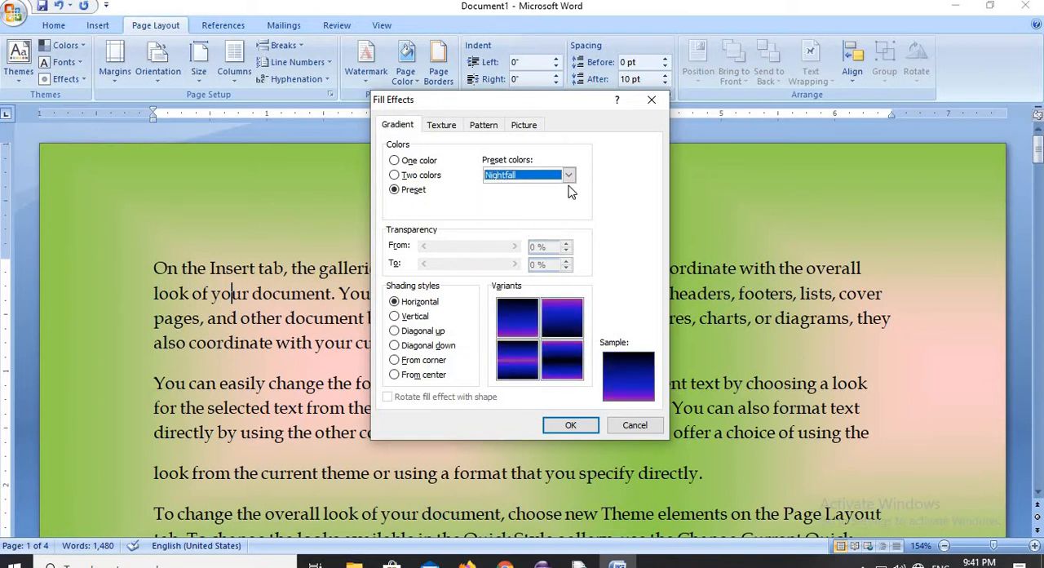
click(568, 176)
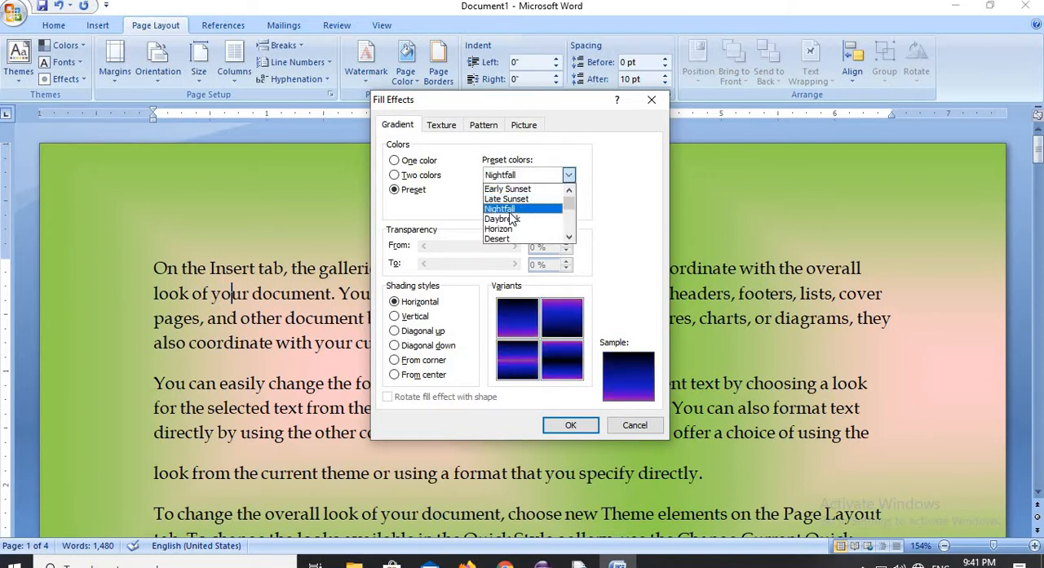
click(506, 213)
click(568, 176)
click(530, 219)
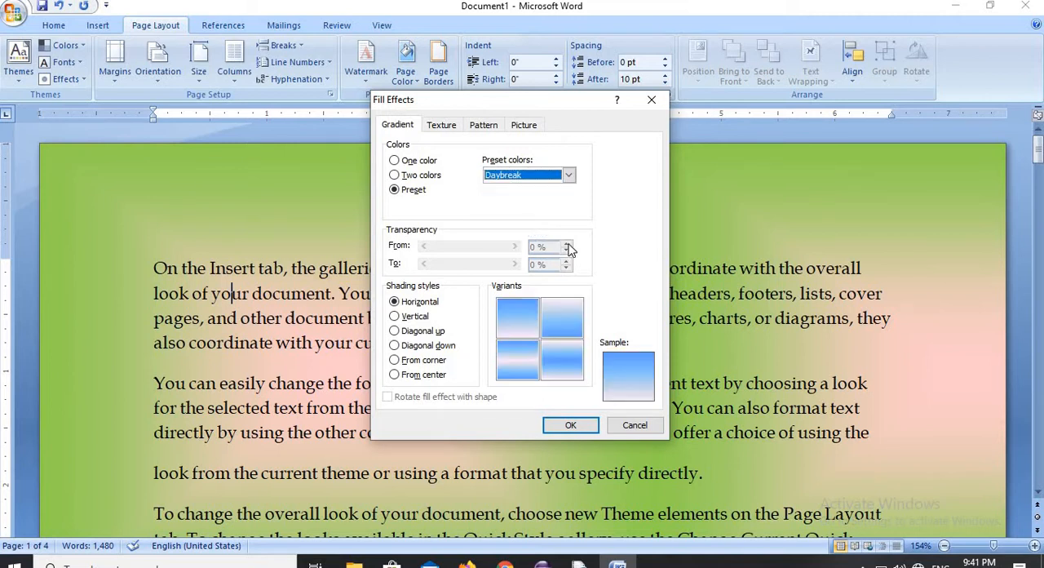
click(429, 346)
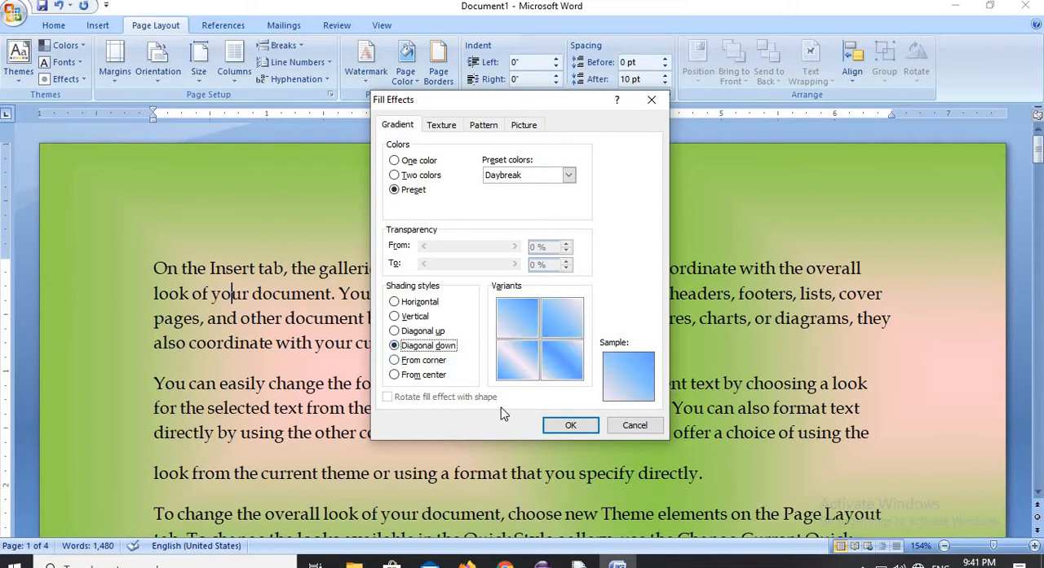
click(556, 427)
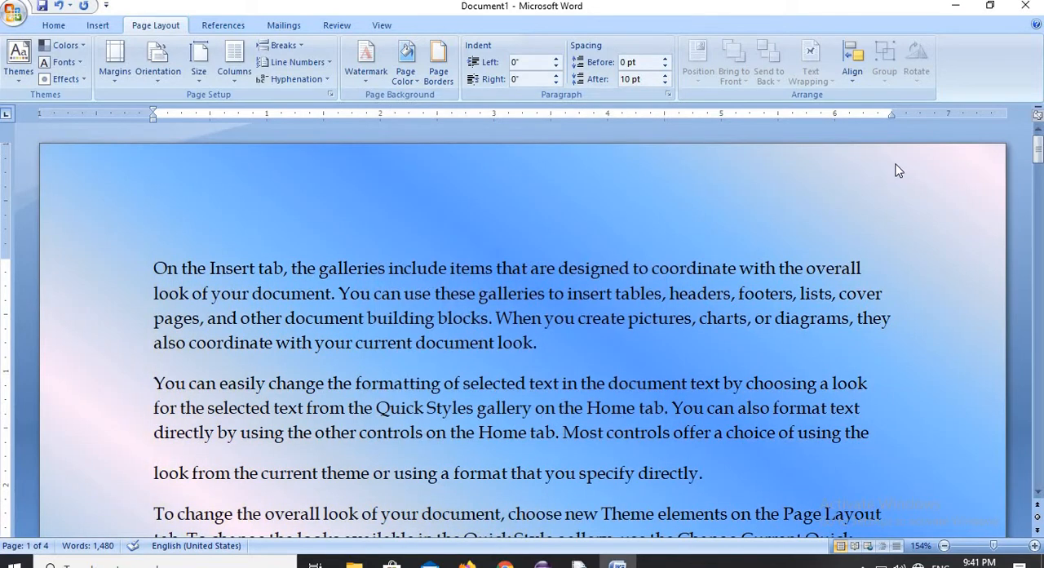
drag(1040, 169, 1010, 152)
- Remove the gradient page fill and browse the texture options among the page fill effects
click(406, 73)
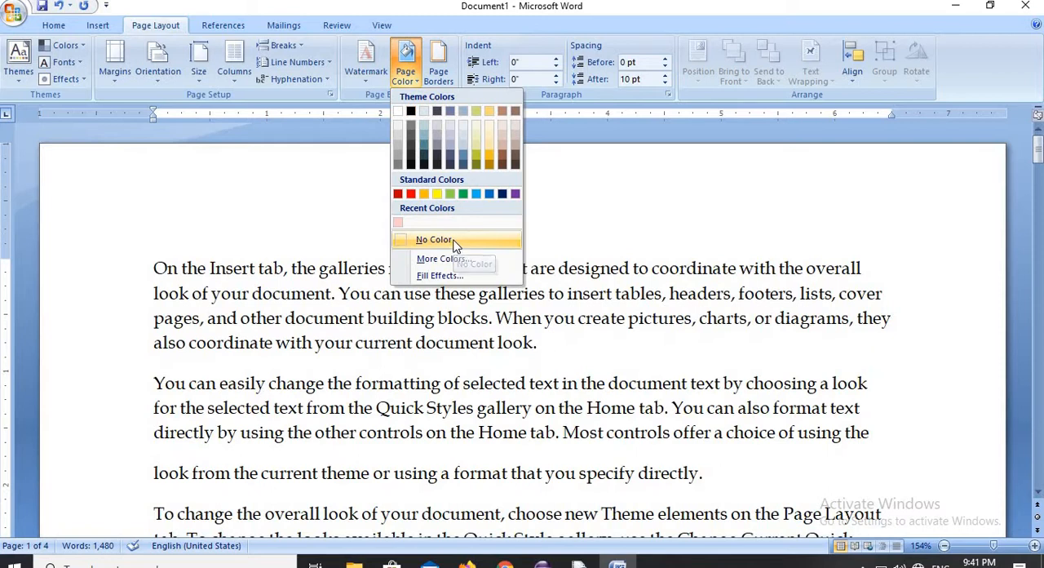
click(452, 240)
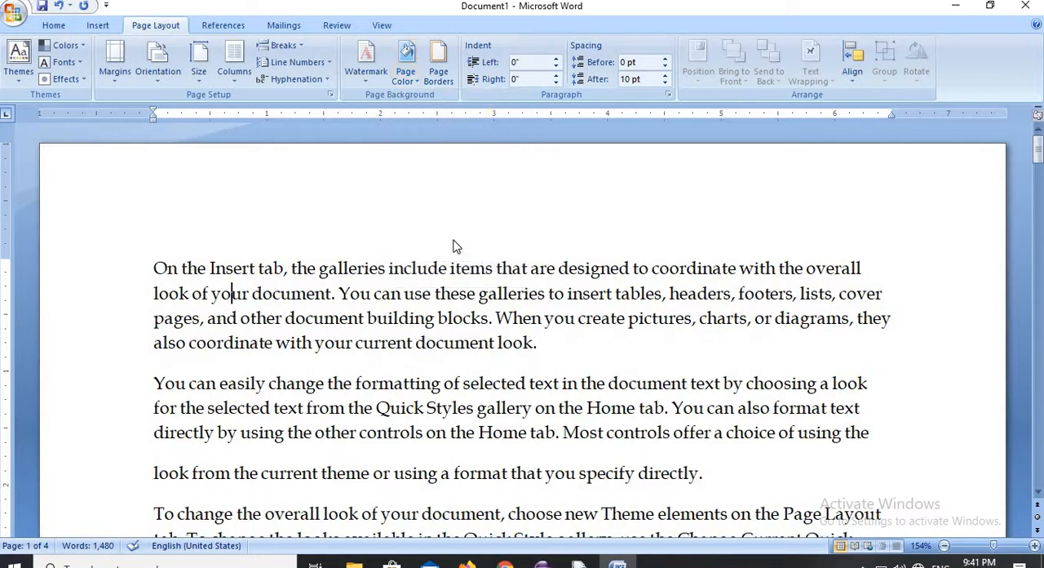
click(417, 81)
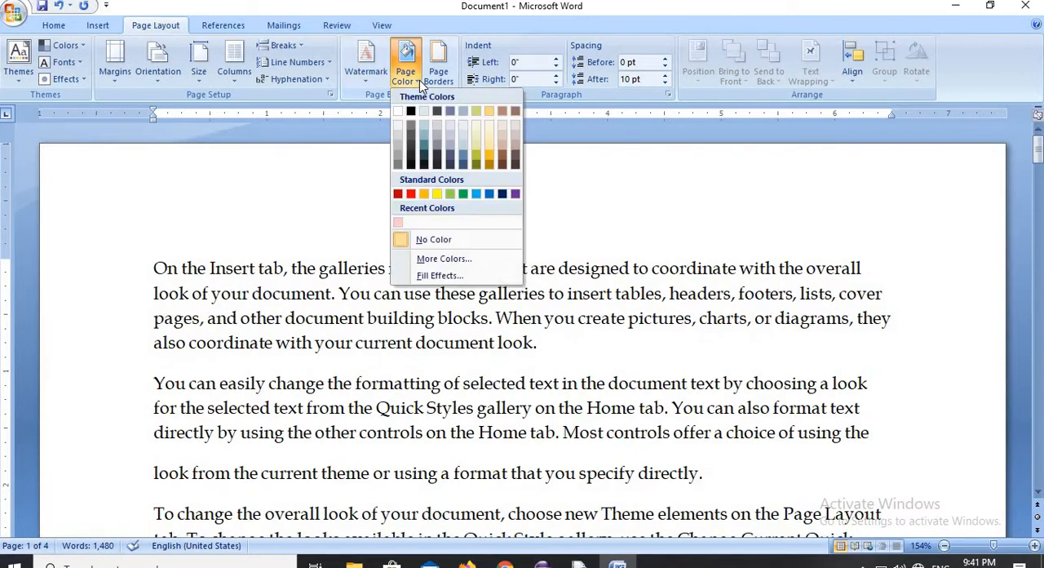
click(461, 277)
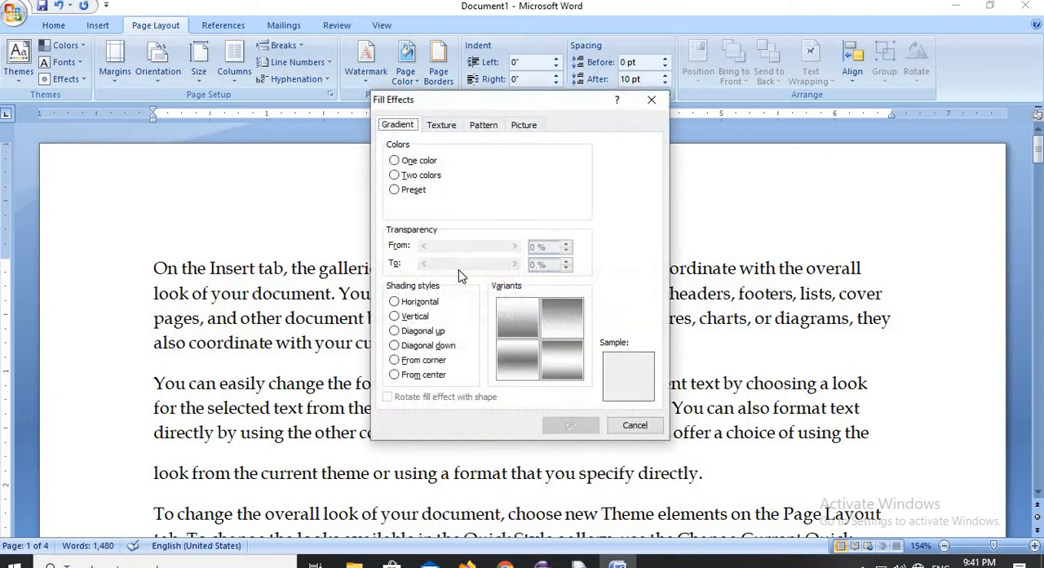
click(441, 130)
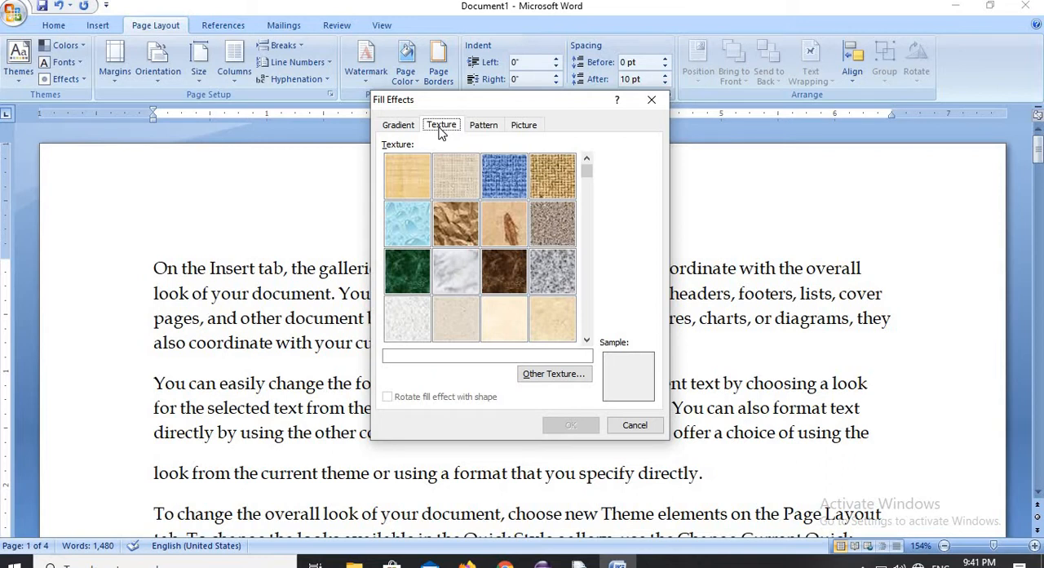
drag(586, 180, 586, 312)
drag(584, 321, 585, 314)
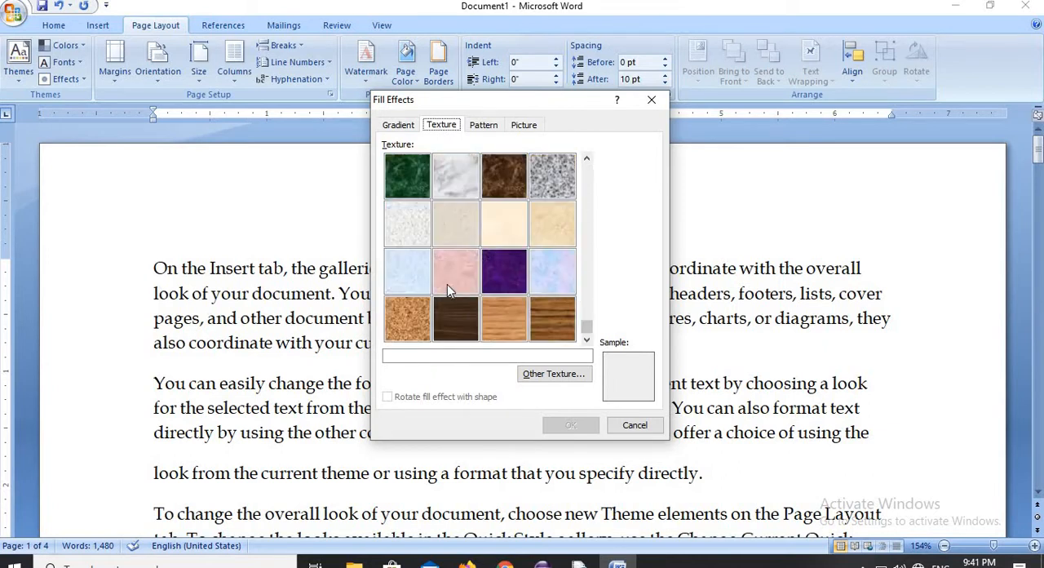
- Preview the Blue tissue paper texture, then apply Green marble as the page background and inspect it across the pages
click(424, 280)
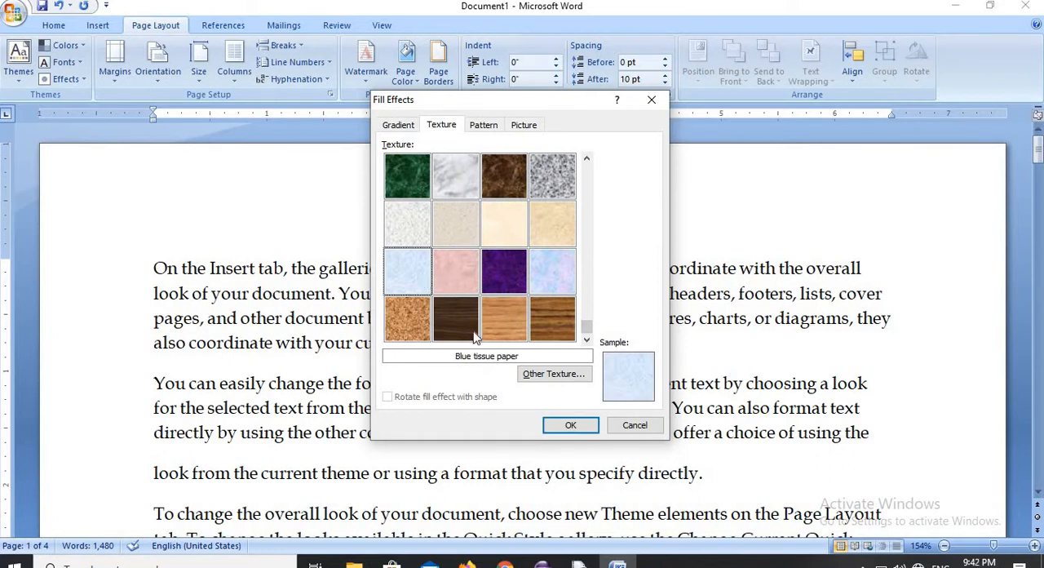
click(418, 184)
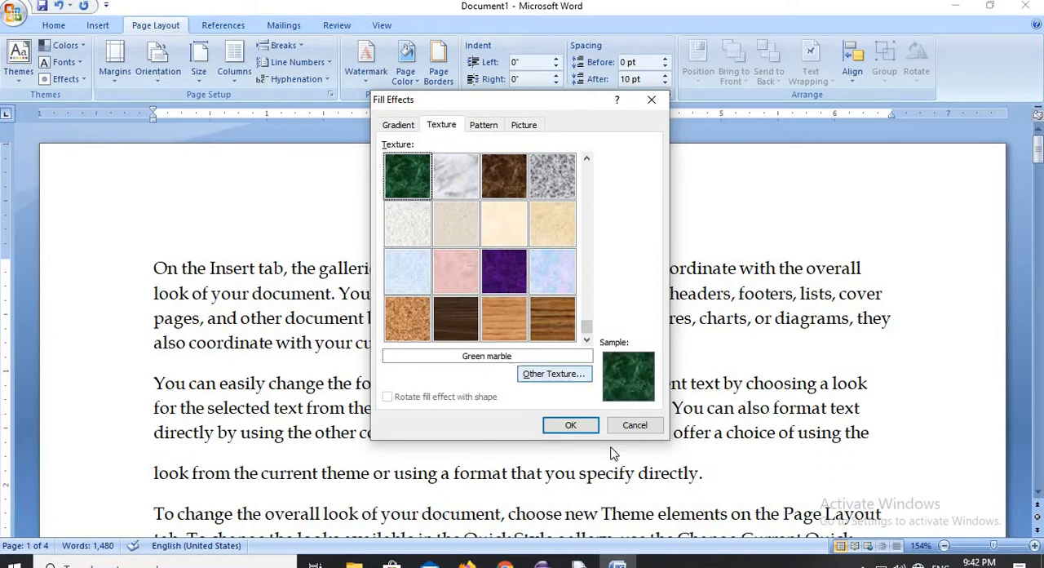
click(570, 424)
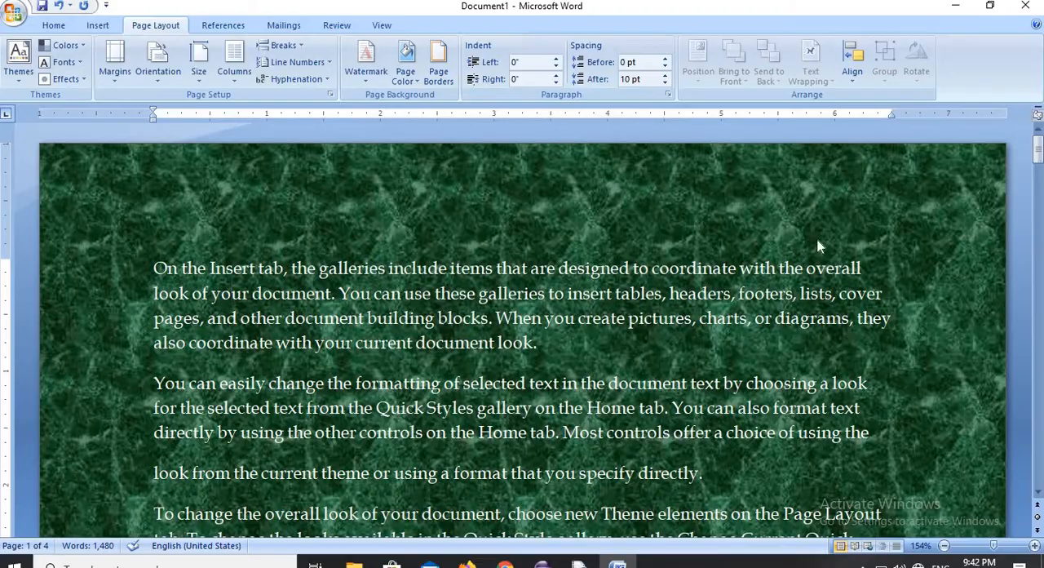
drag(1036, 157, 1037, 341)
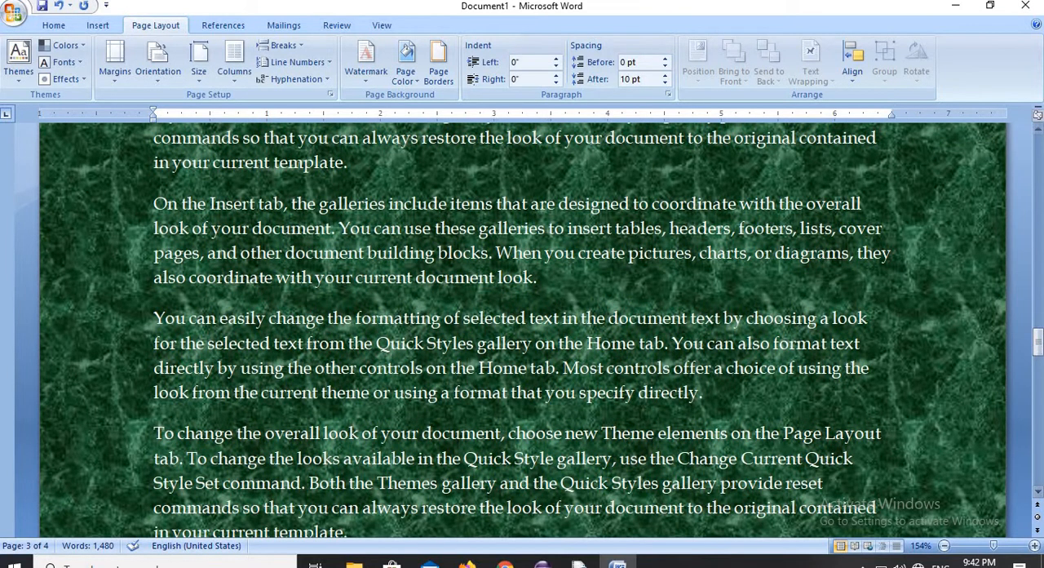
- Replace the page background with the Water droplets texture and inspect it across the pages
click(405, 65)
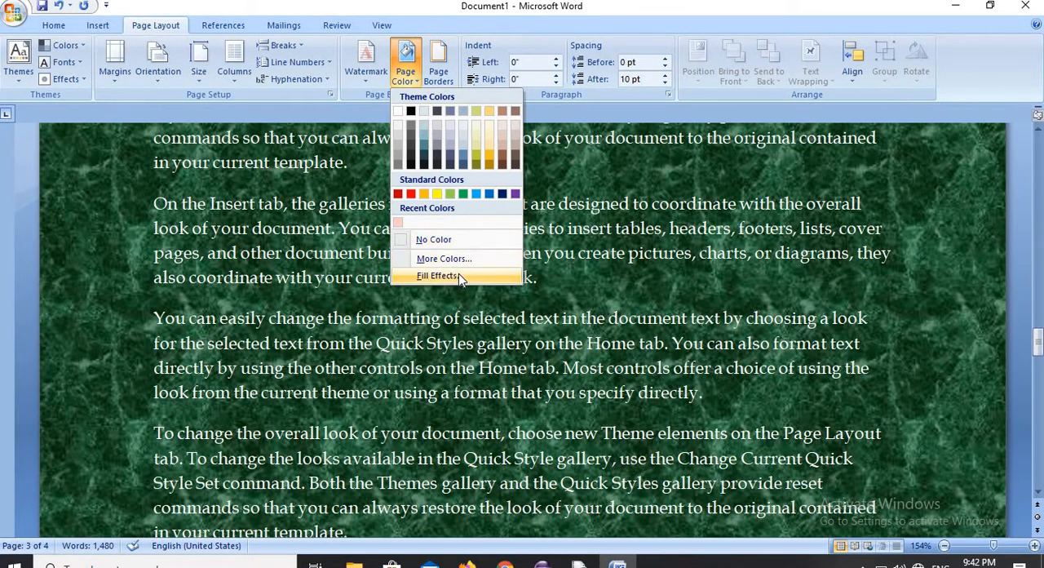
click(458, 275)
click(403, 220)
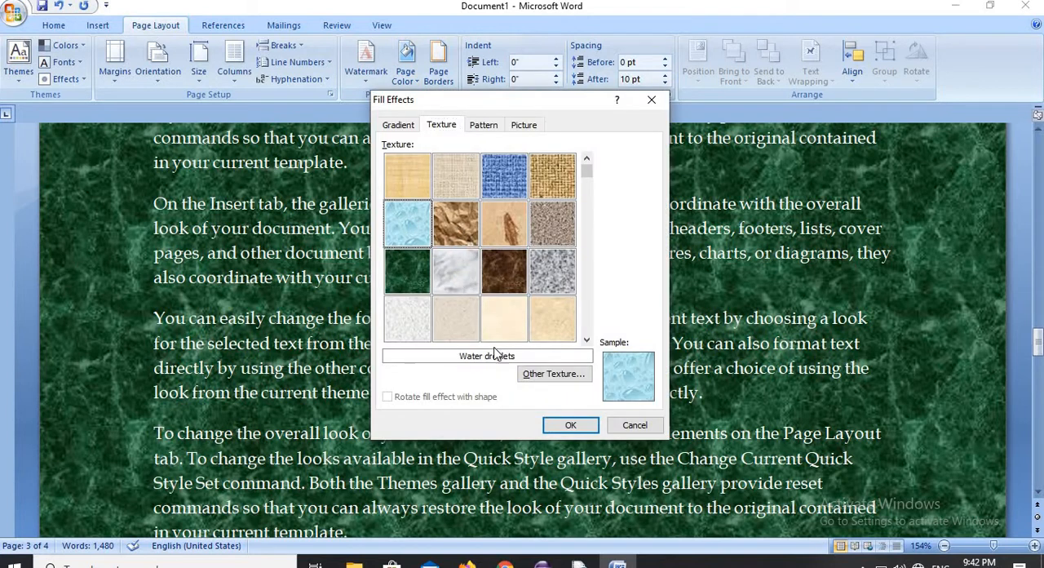
click(571, 426)
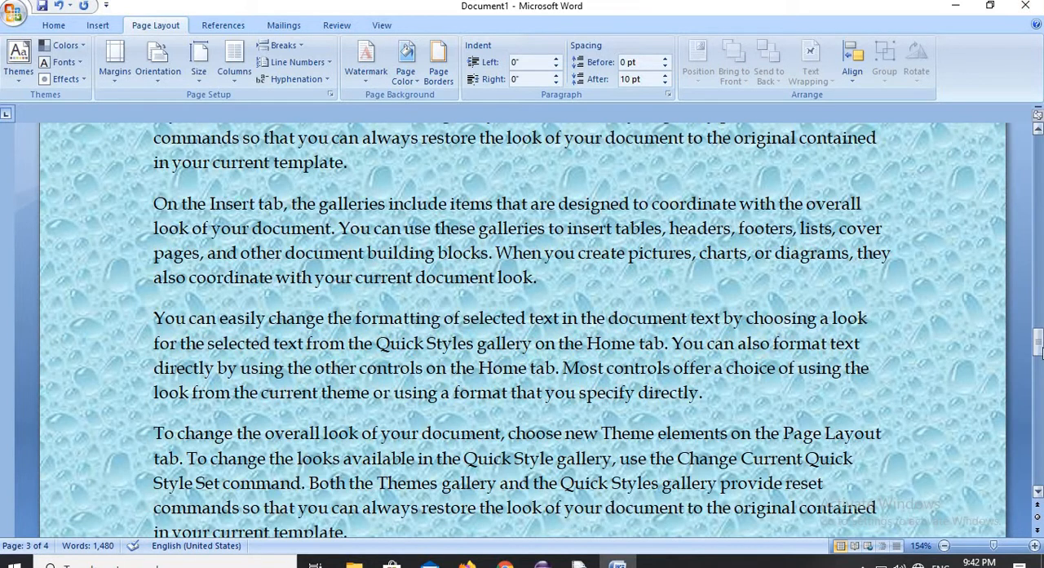
drag(1041, 351, 1040, 243)
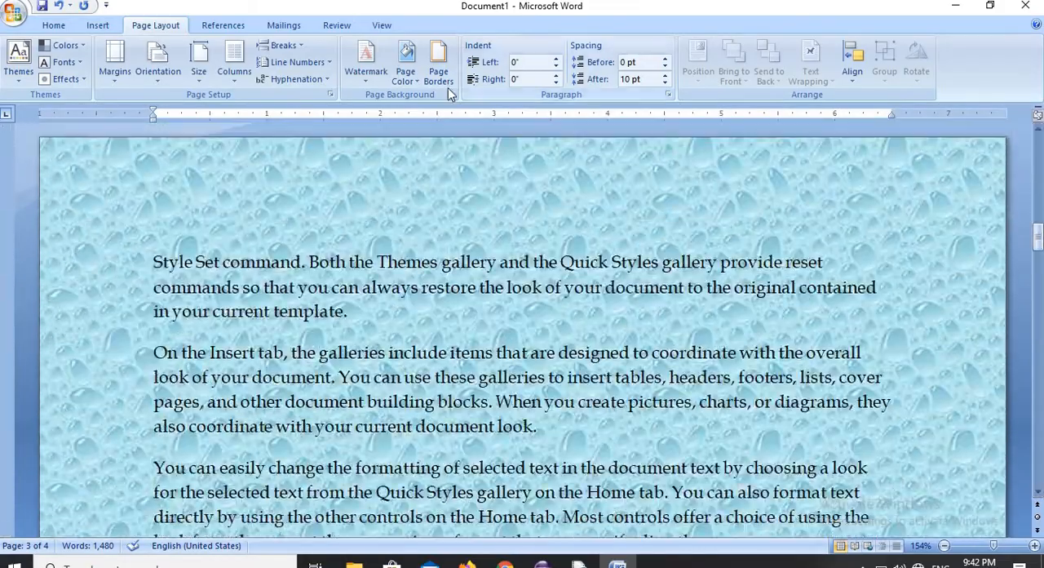
- Set up a pattern page fill with a red foreground and a green background
click(405, 70)
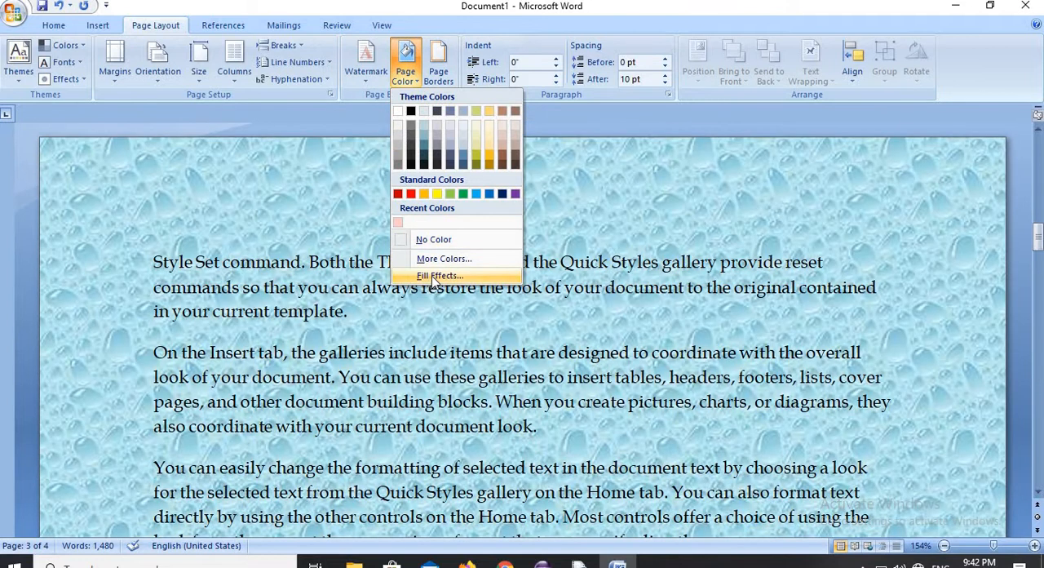
click(433, 276)
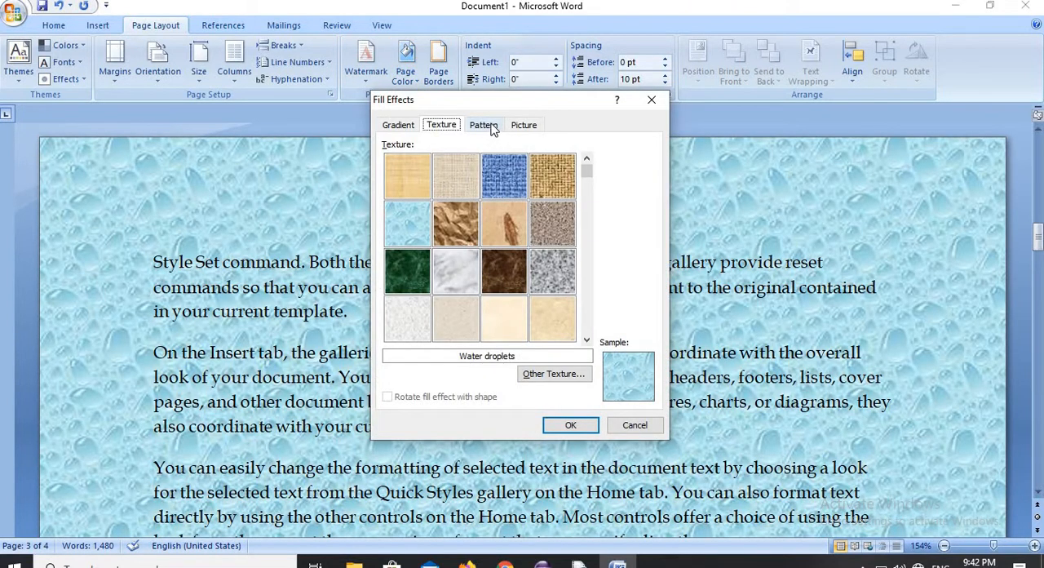
click(484, 125)
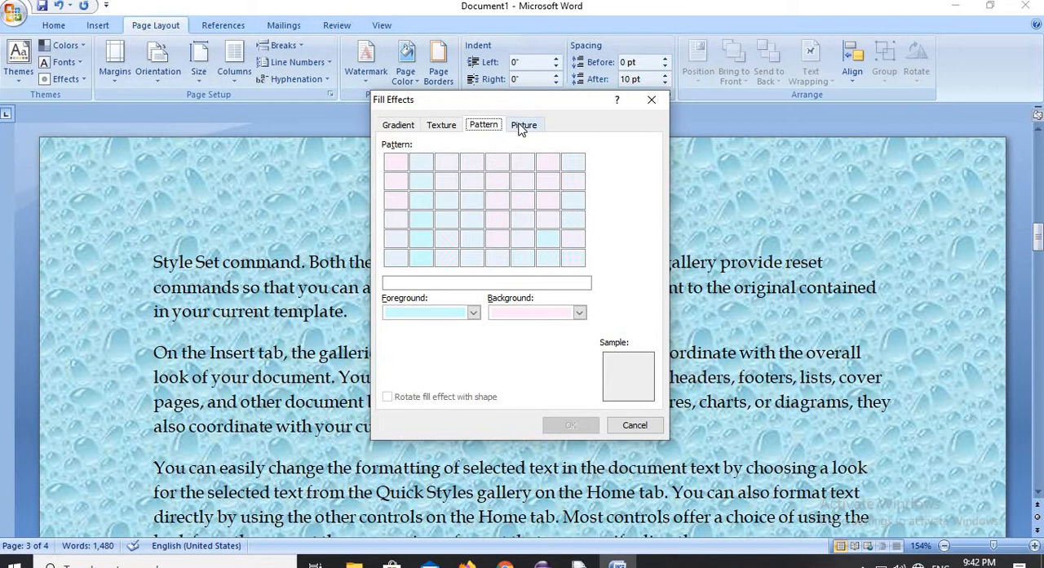
click(473, 313)
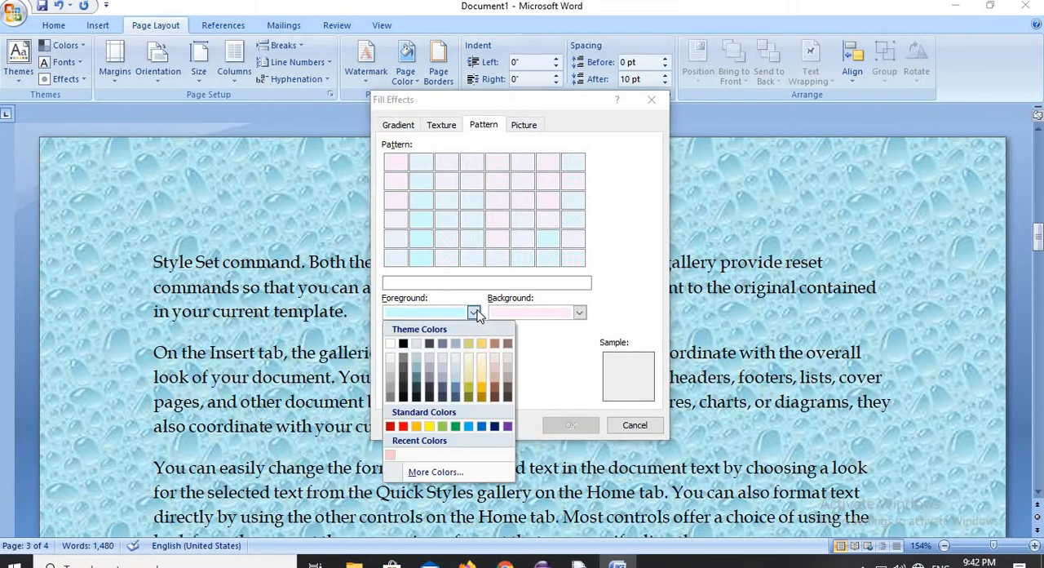
click(403, 426)
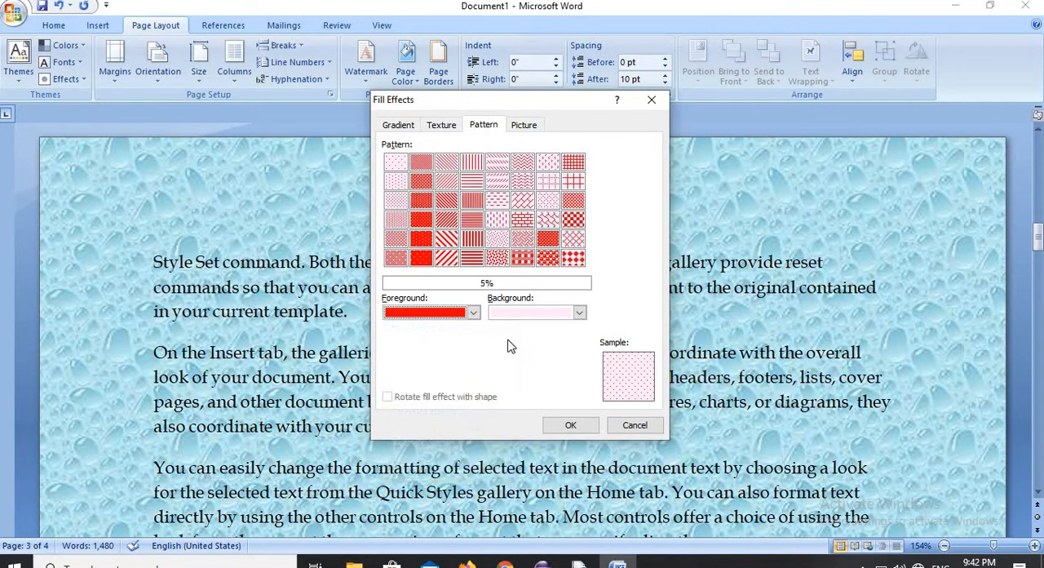
click(579, 314)
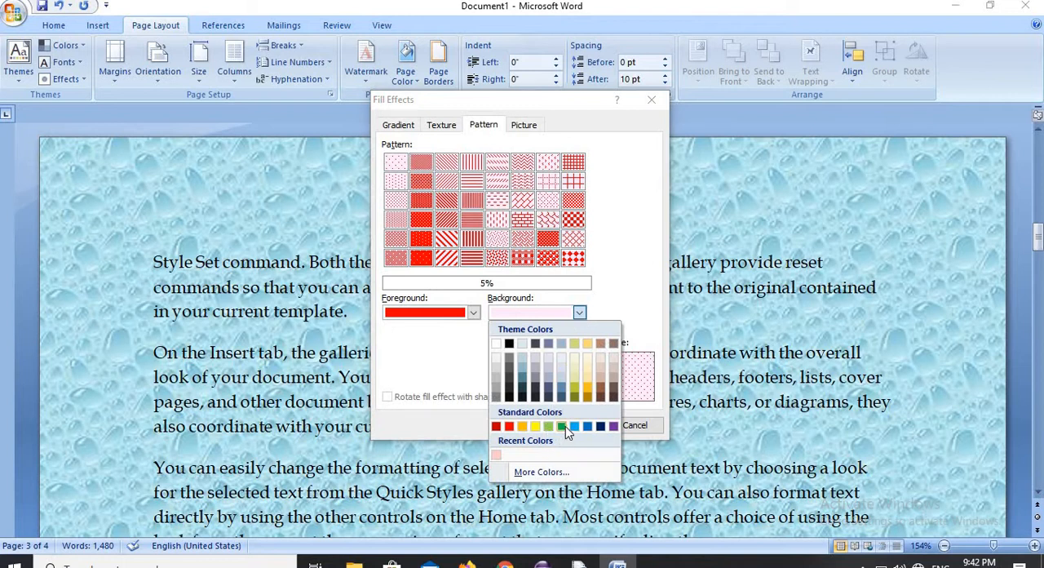
click(562, 426)
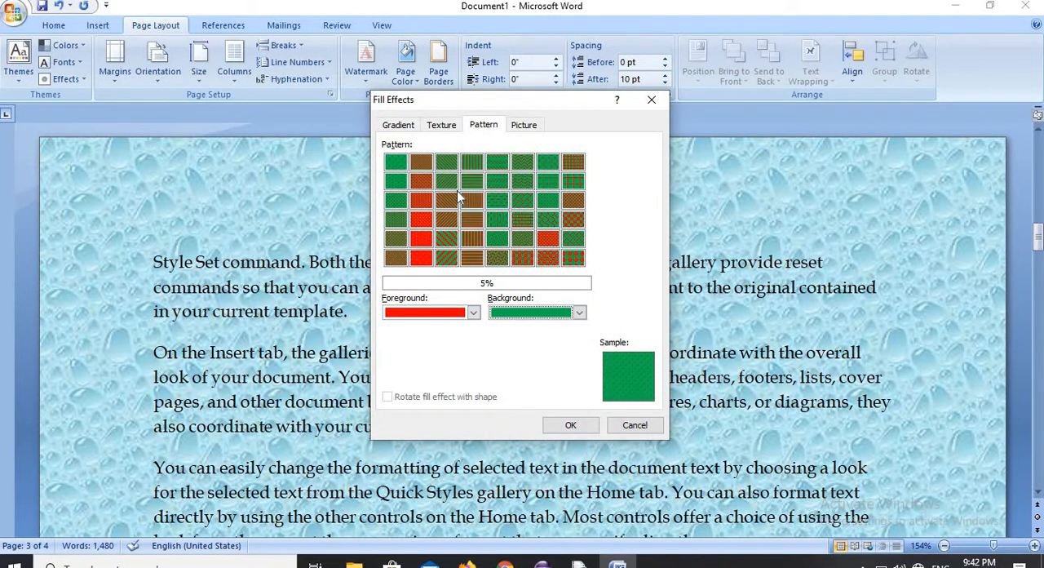
- Compare several diagonal patterns, apply Wide downward diagonal to the pages and inspect it
click(450, 185)
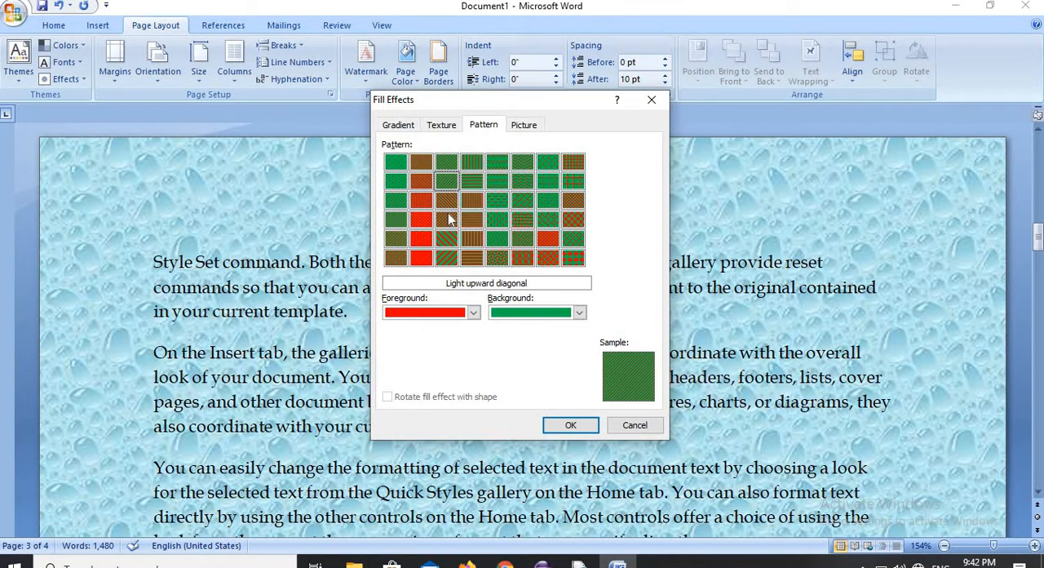
click(447, 218)
click(450, 256)
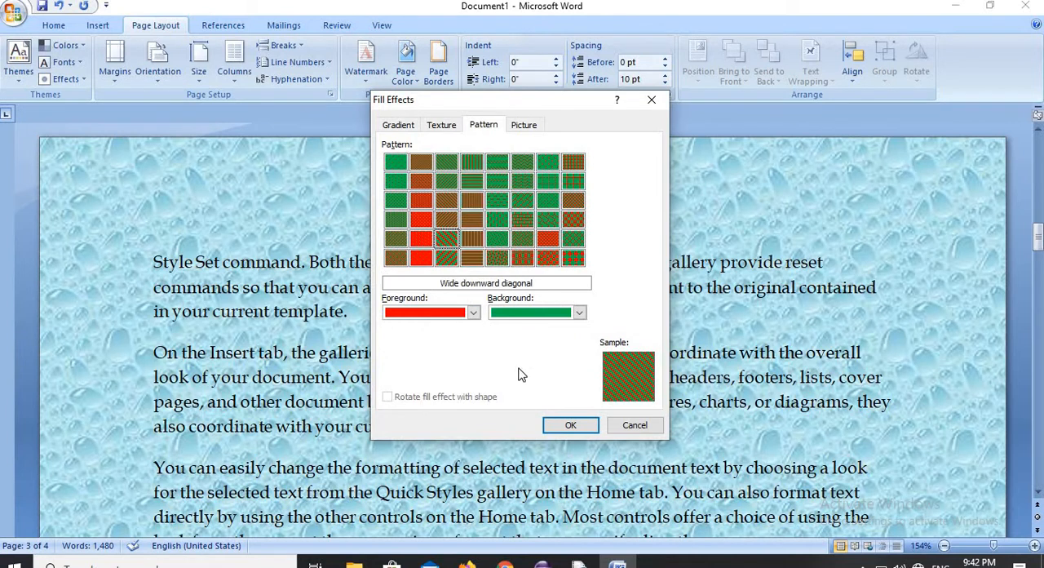
click(571, 424)
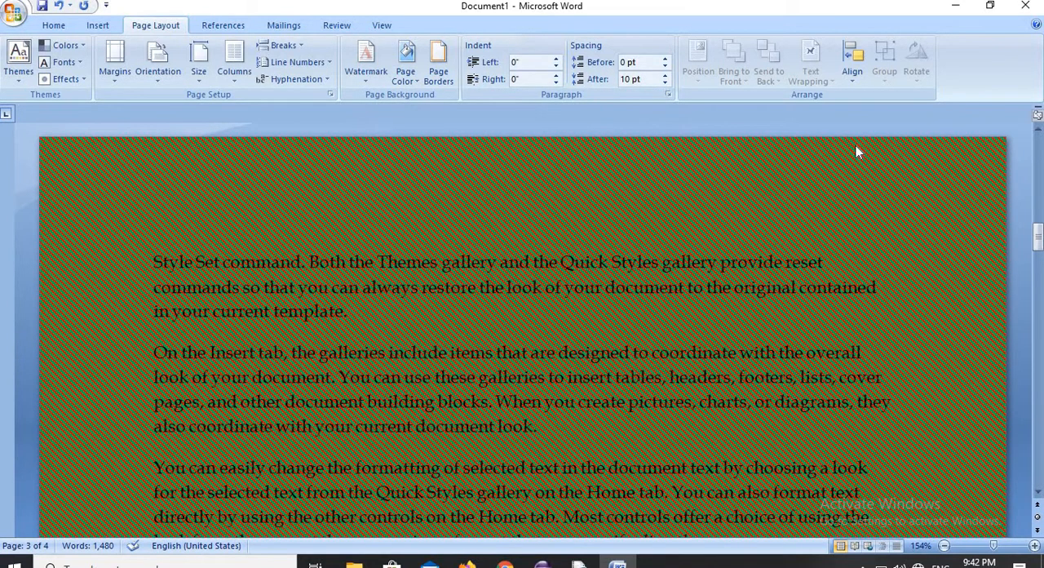
drag(1036, 239, 1037, 321)
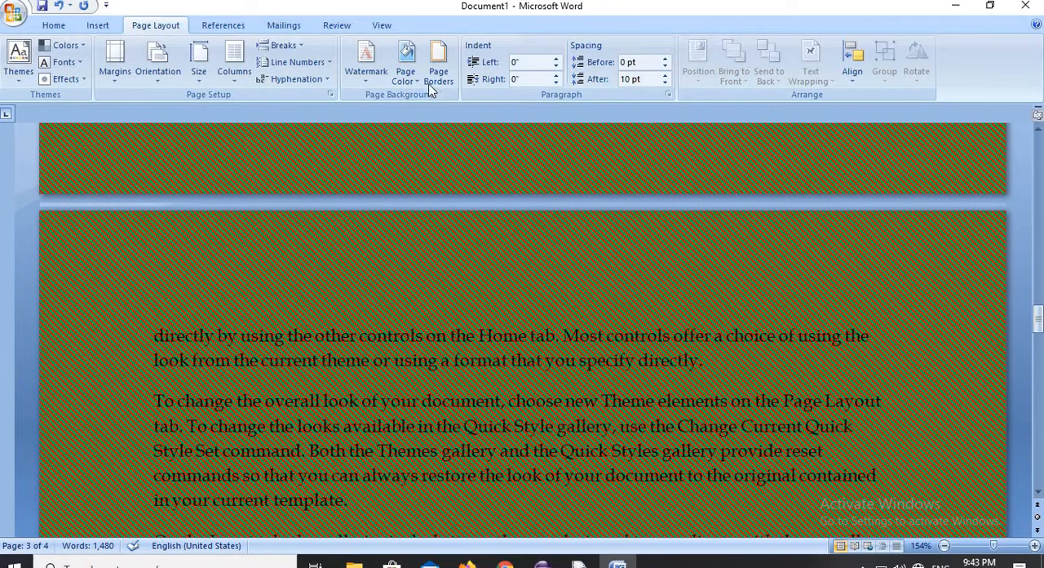
- Replace the page fill with a black-on-white Dark upward diagonal pattern, and then reset the page color to No Color
click(405, 61)
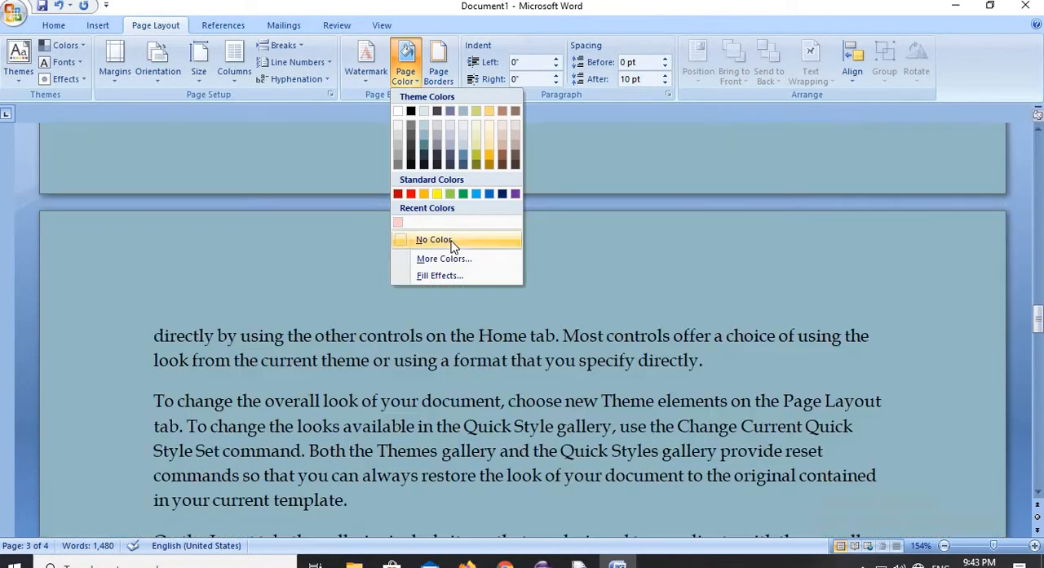
click(452, 246)
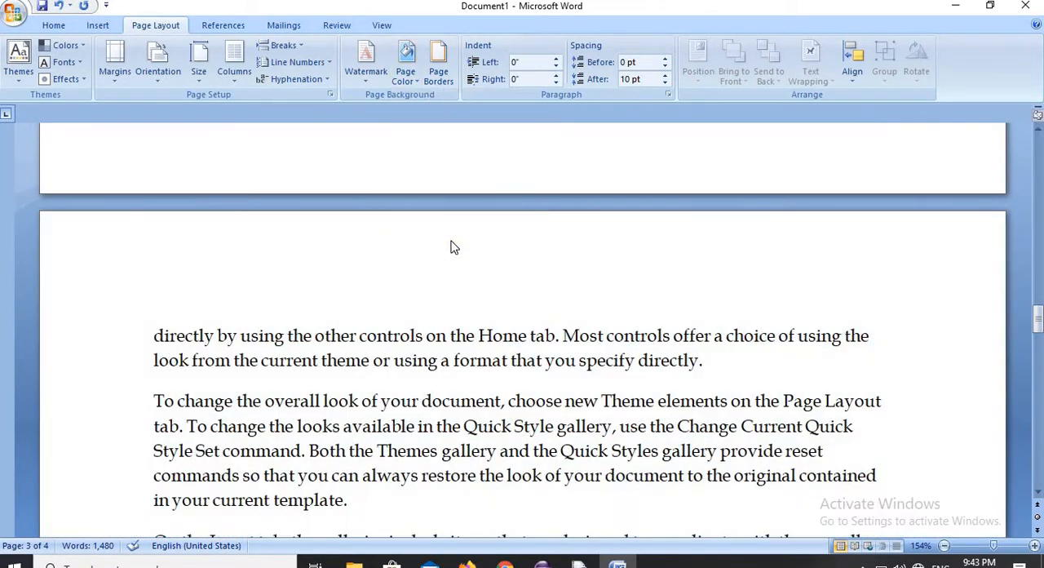
click(416, 78)
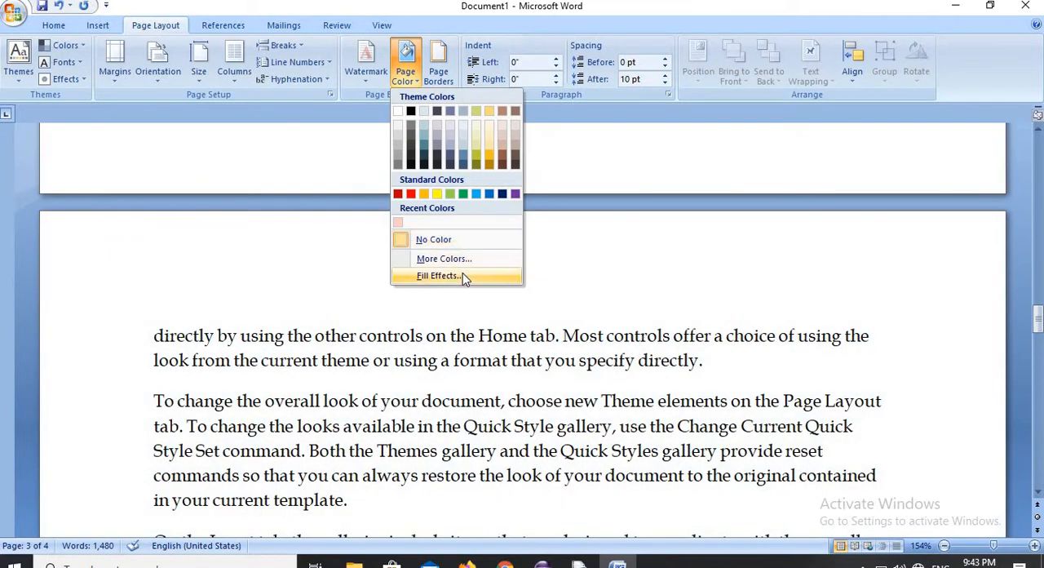
click(462, 275)
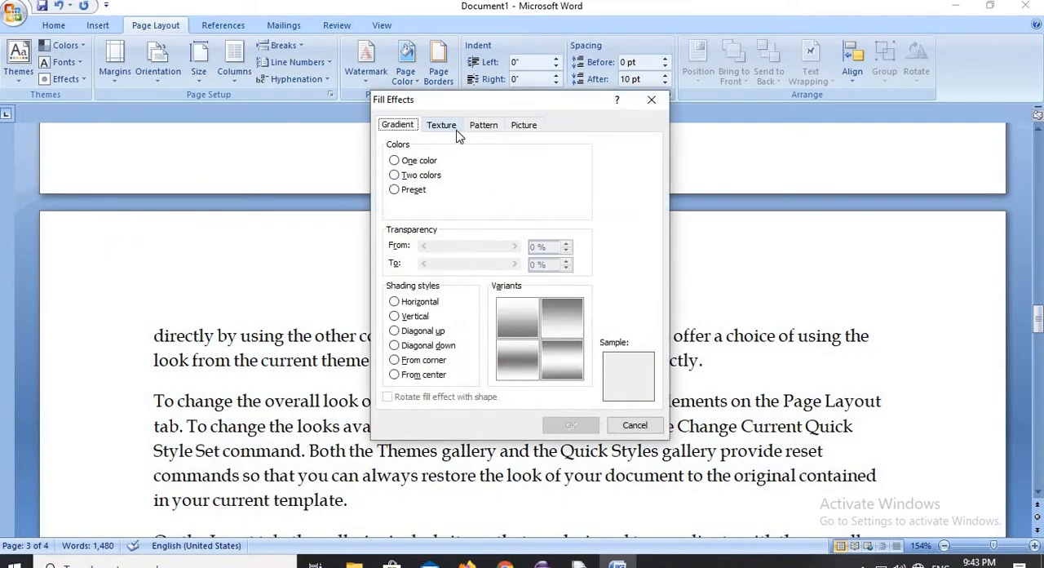
click(447, 127)
click(483, 127)
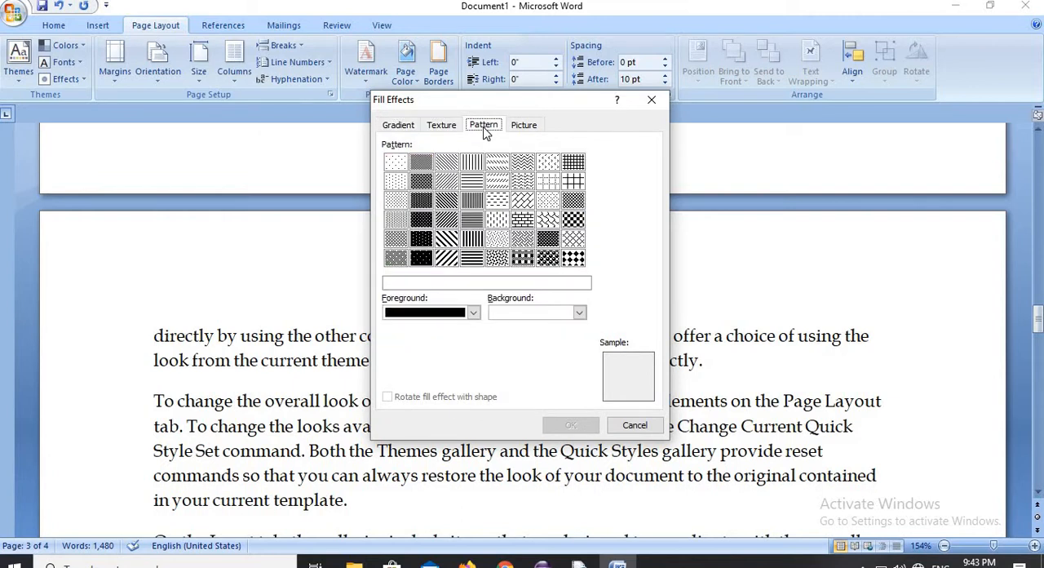
click(447, 220)
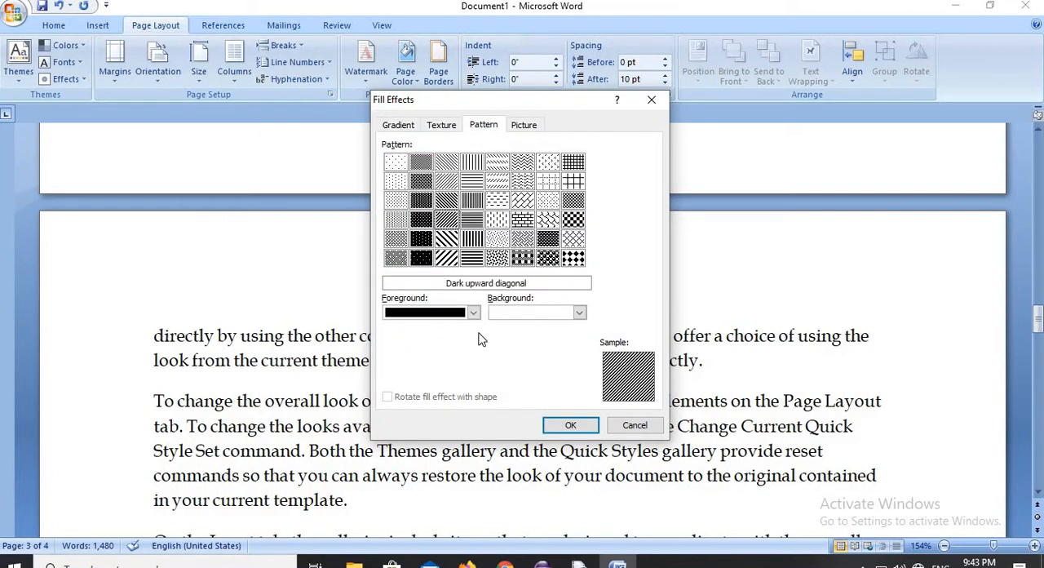
click(570, 425)
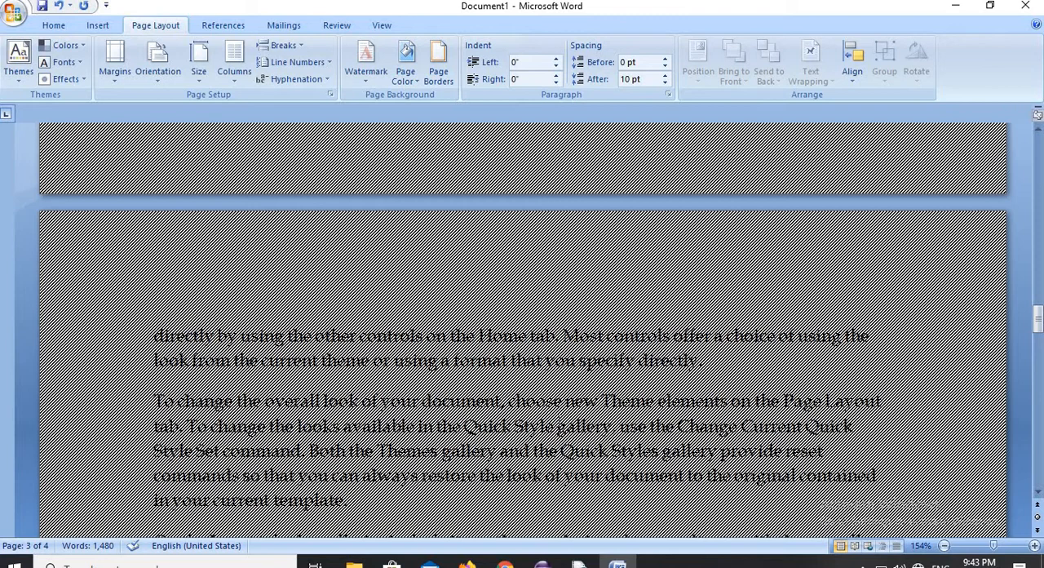
click(420, 80)
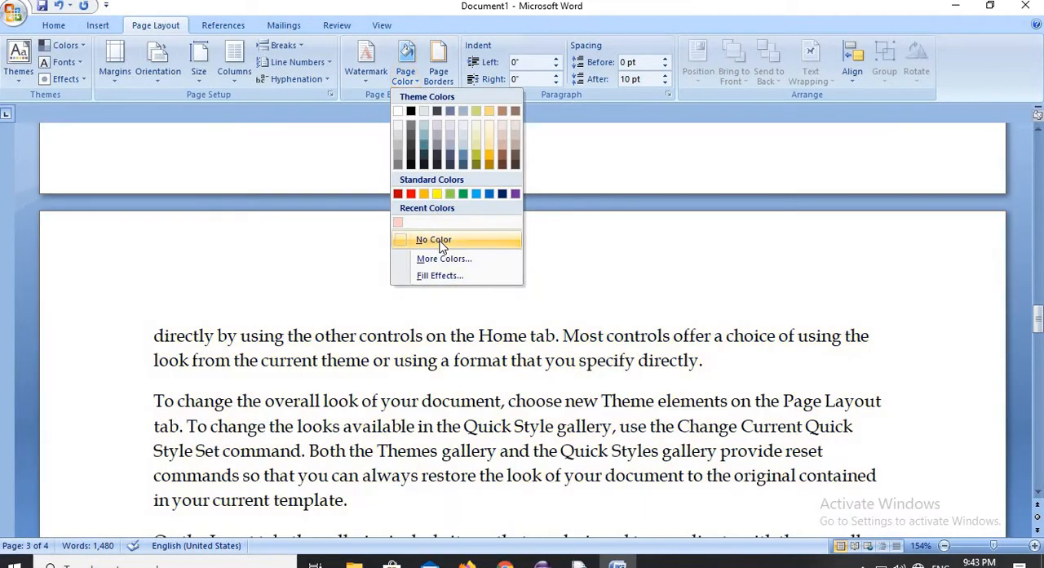
click(429, 237)
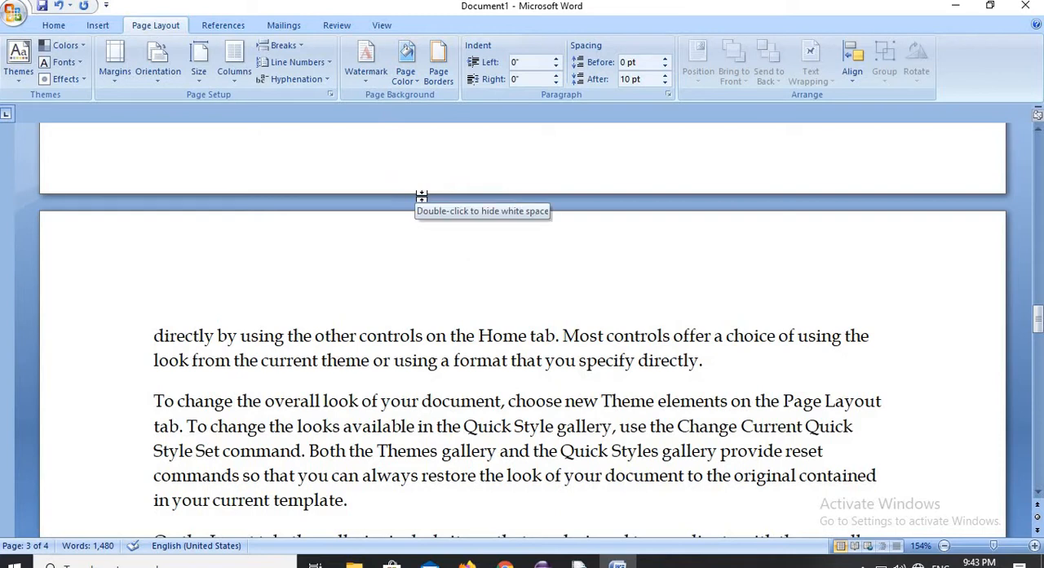
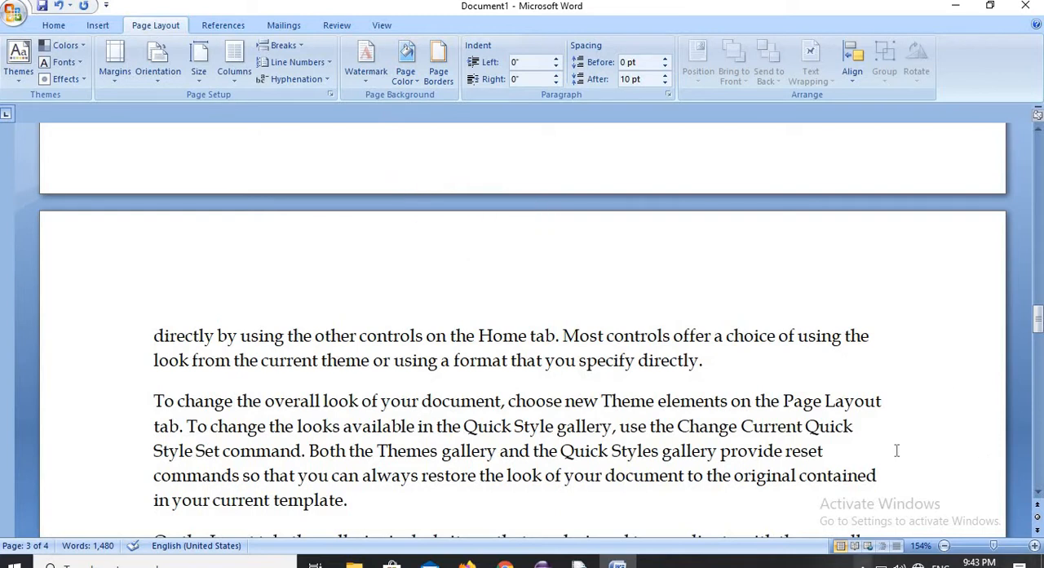
- Open the Borders and Shading settings and review the paragraph border, page border and shading options
click(441, 66)
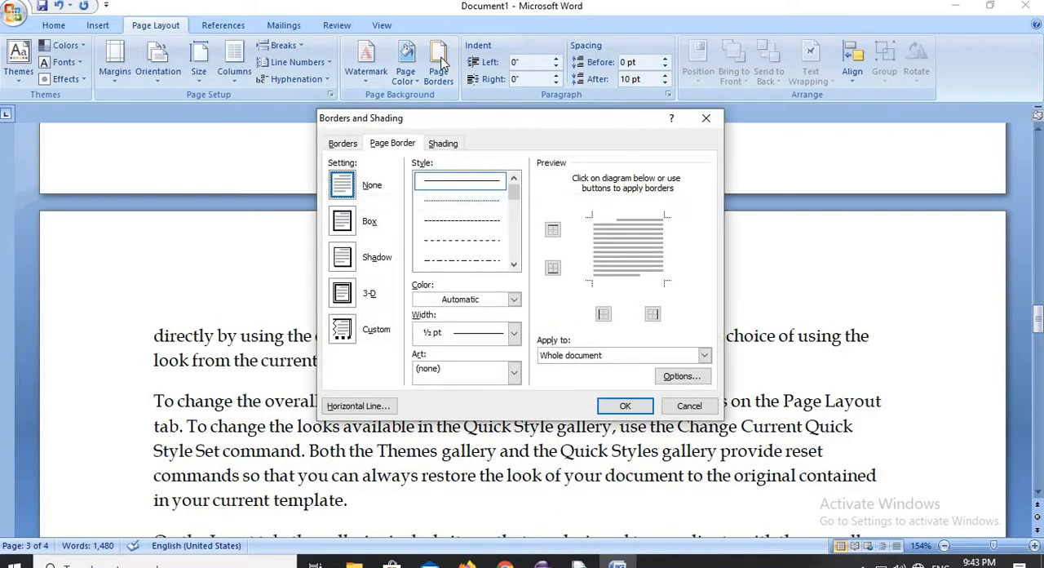
click(343, 144)
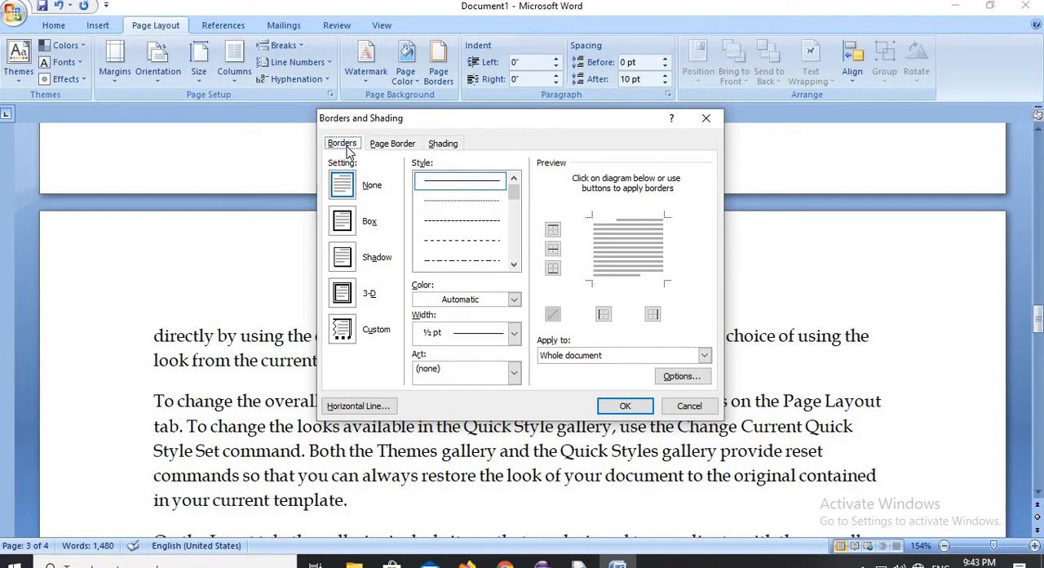
click(390, 144)
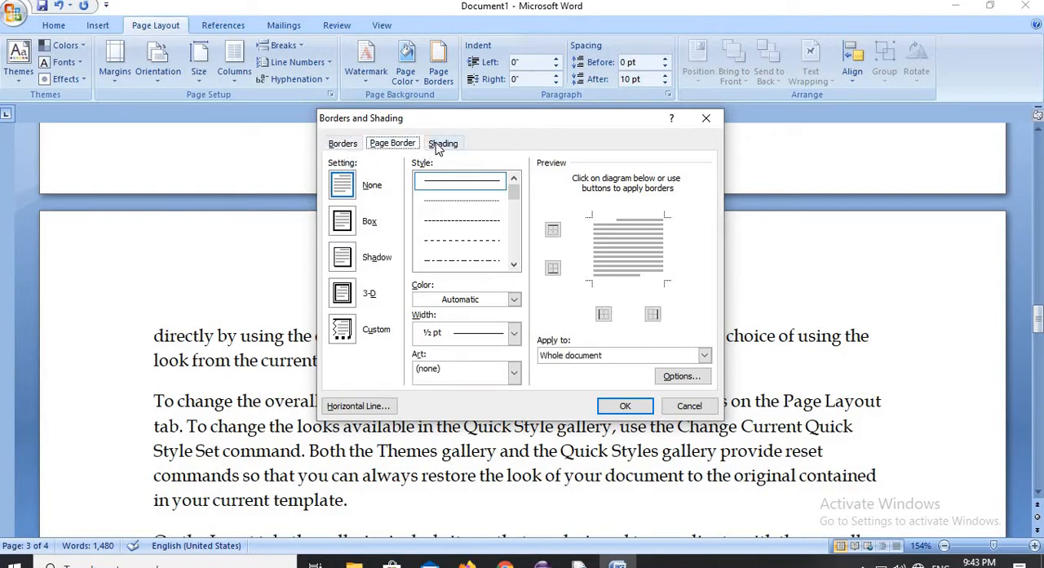
click(438, 145)
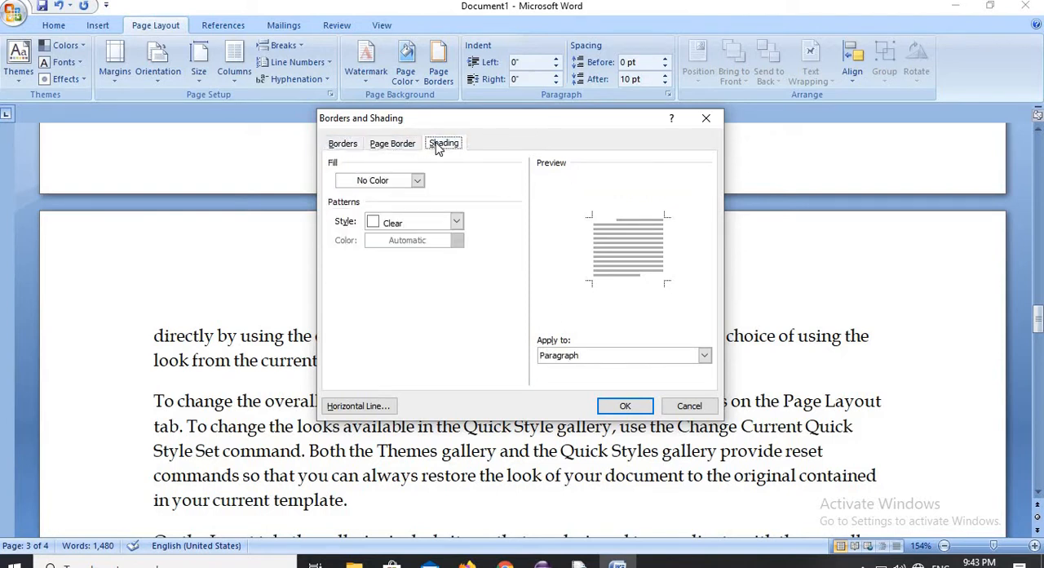
click(395, 148)
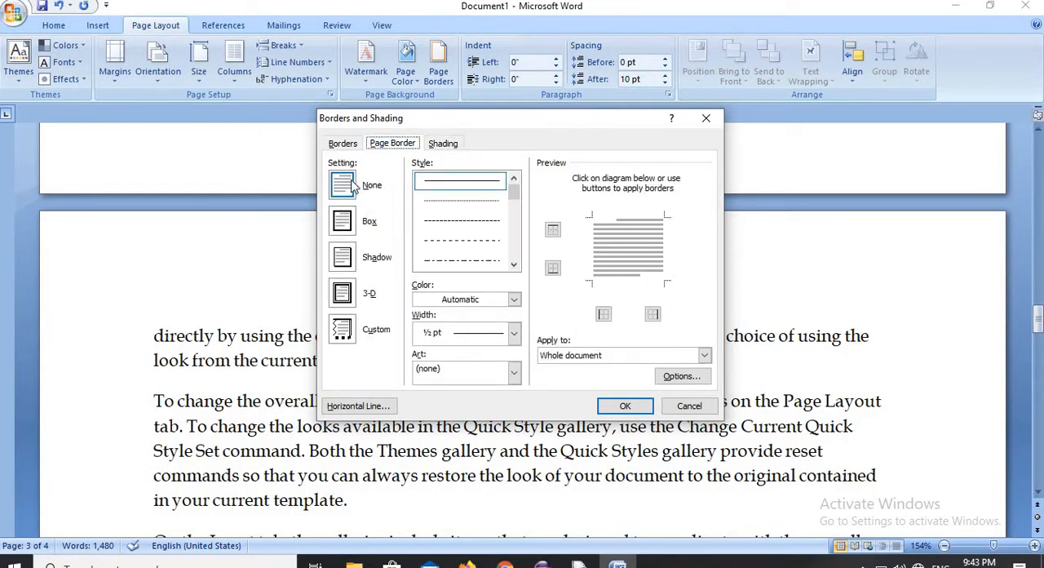
- Apply a red, 3 pt diagonal-striped Box page border to the whole document and inspect it across the pages
click(342, 222)
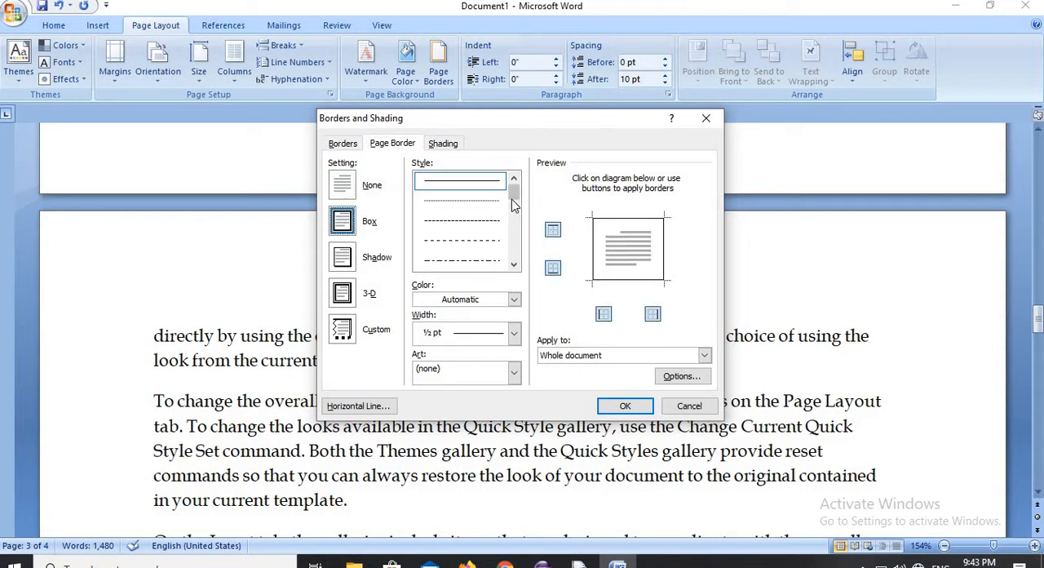
drag(511, 198, 508, 256)
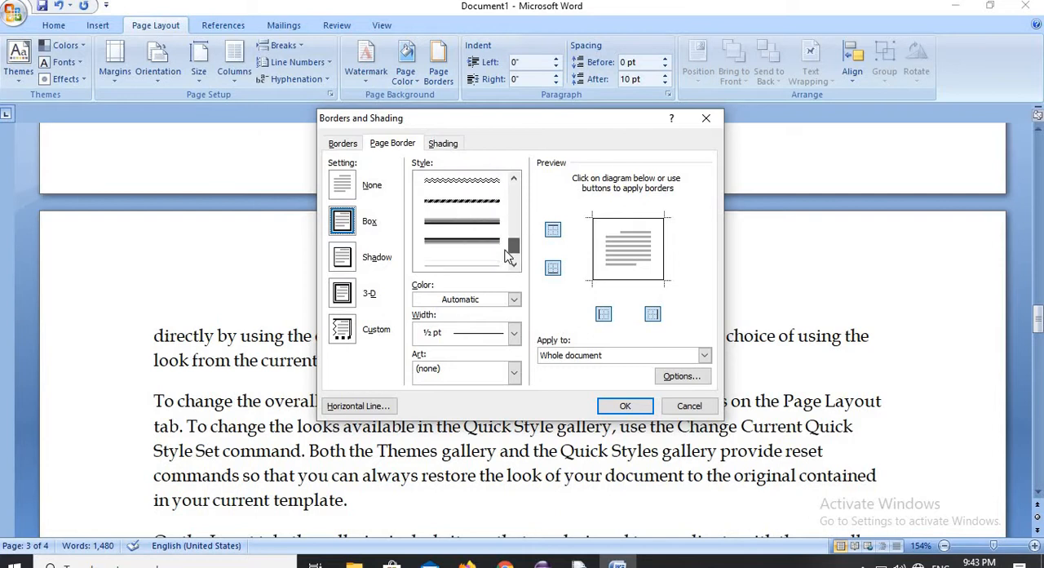
click(479, 202)
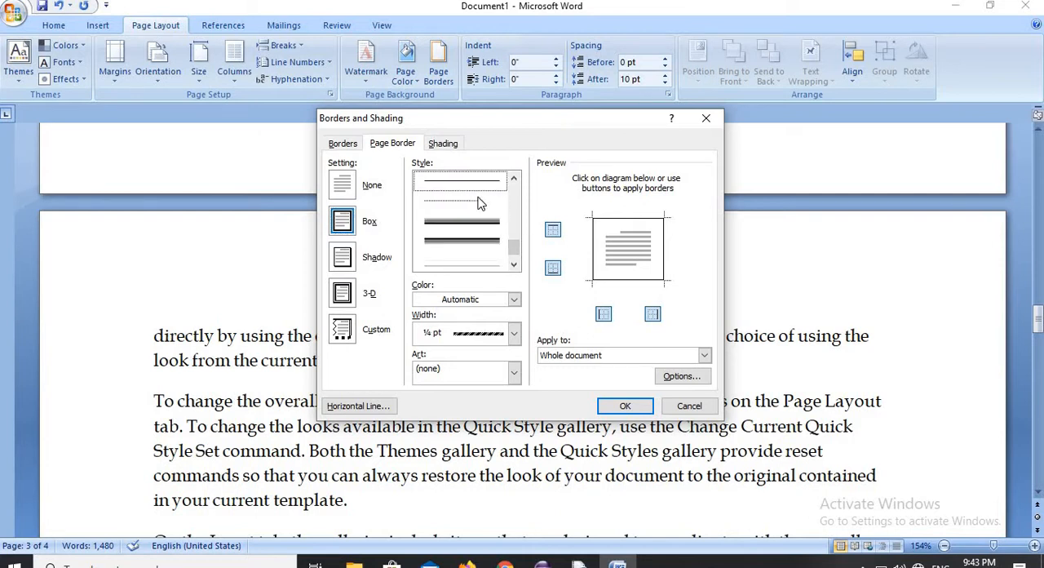
click(514, 300)
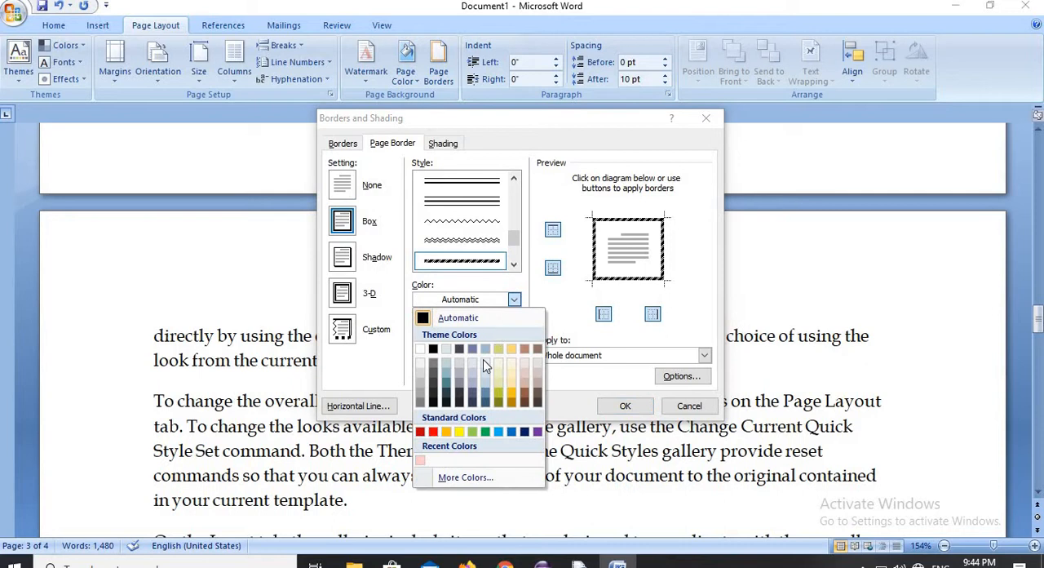
click(432, 433)
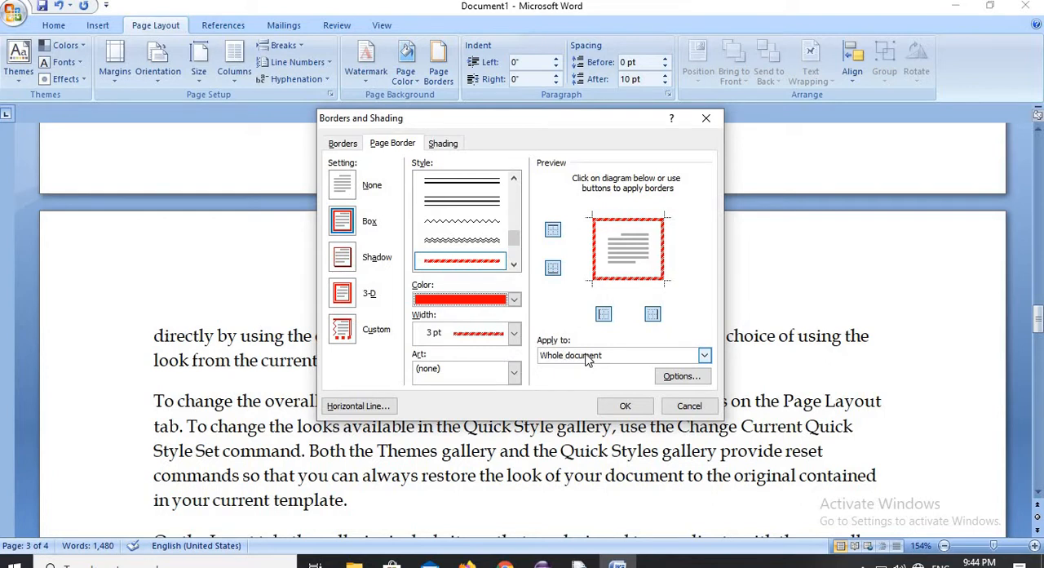
click(625, 405)
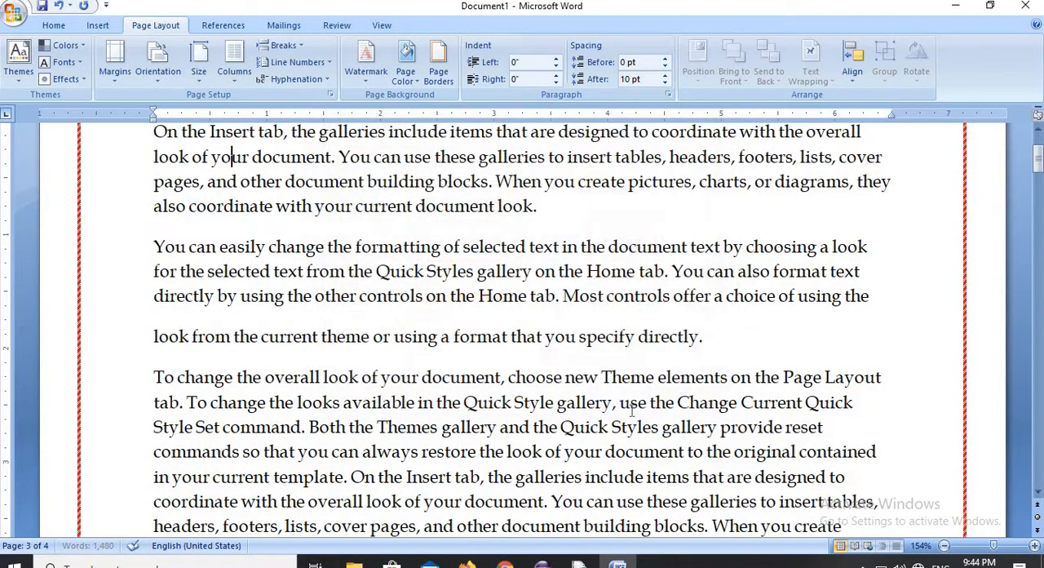
scroll(644, 393, up, 2)
scroll(658, 393, down, 8)
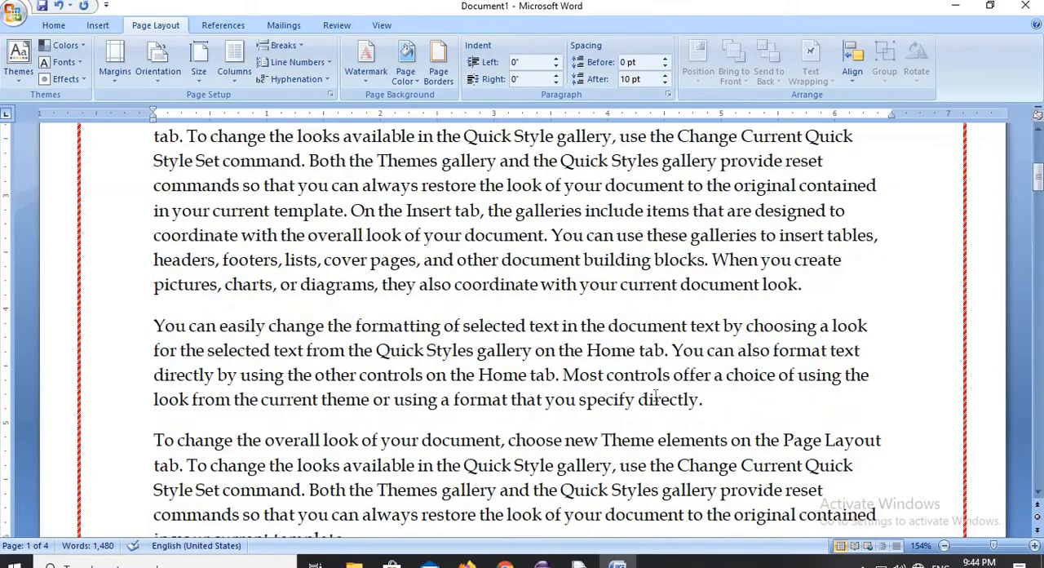
scroll(659, 401, down, 10)
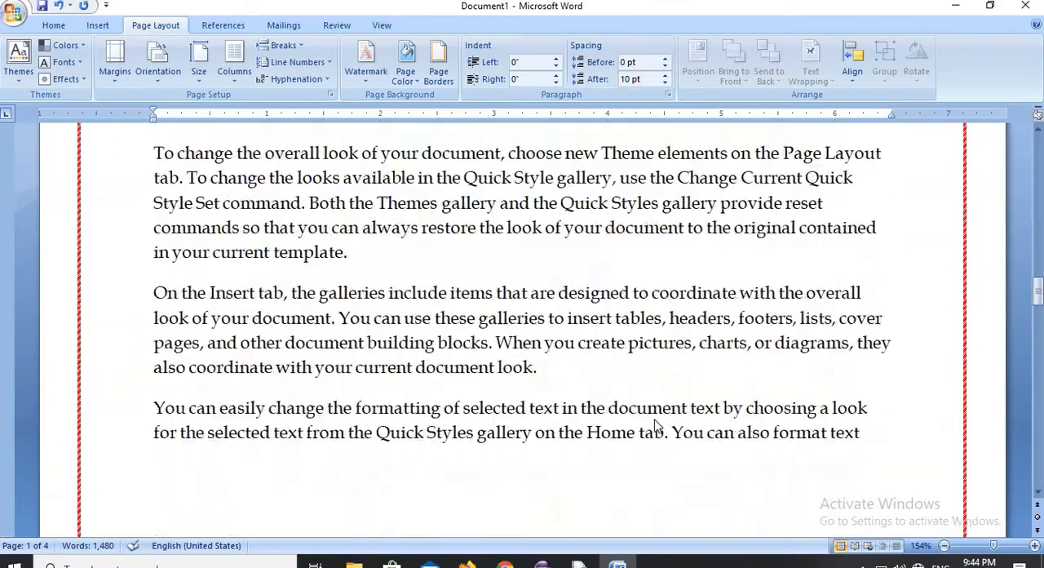
scroll(657, 420, down, 5)
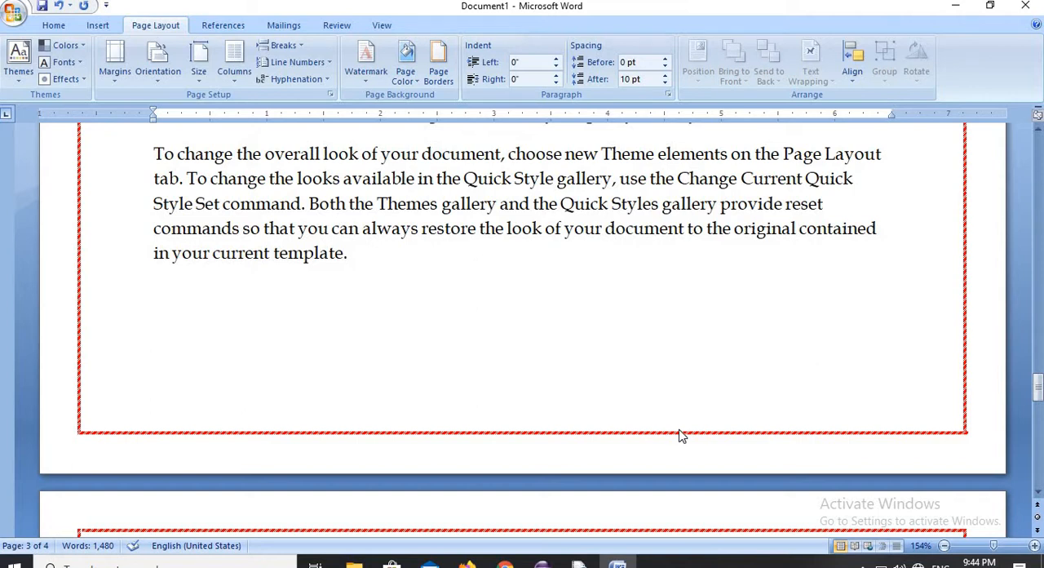
scroll(677, 429, up, 5)
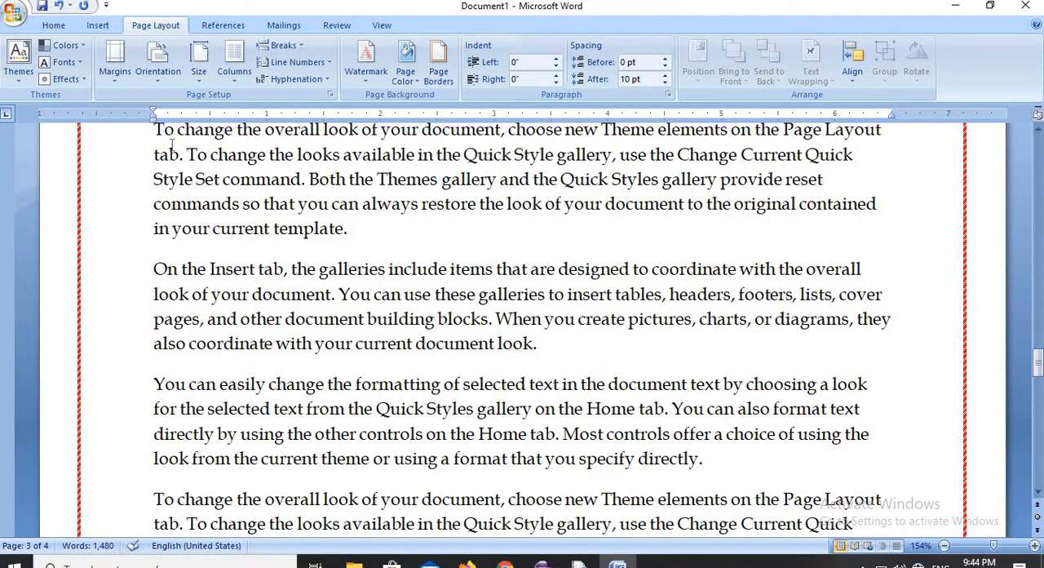
- Put a dark blue, 3 pt double-line Box border around the page 3 paragraphs from "To change the overall look" onward
drag(153, 129, 803, 523)
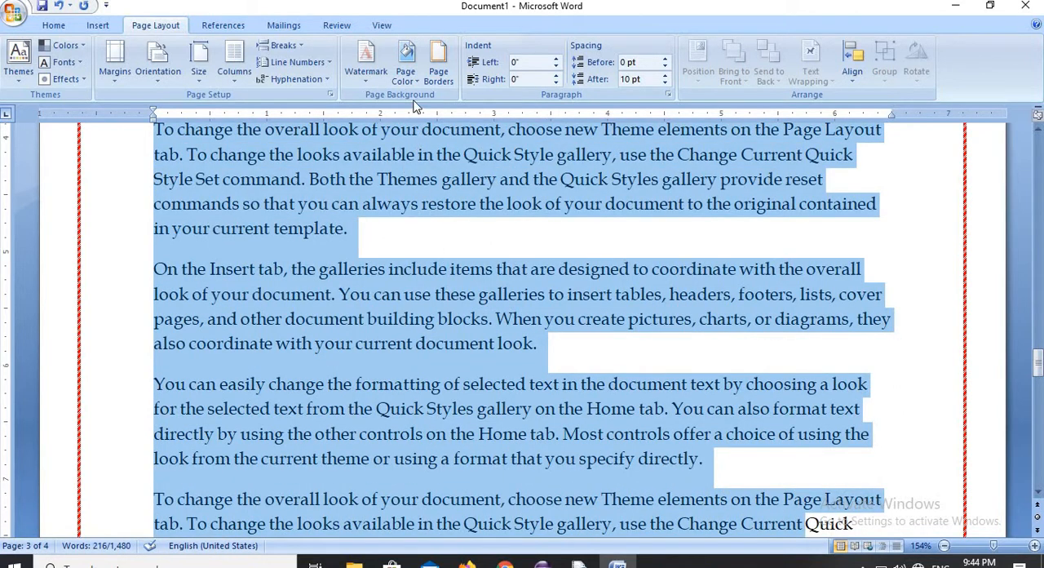
click(437, 64)
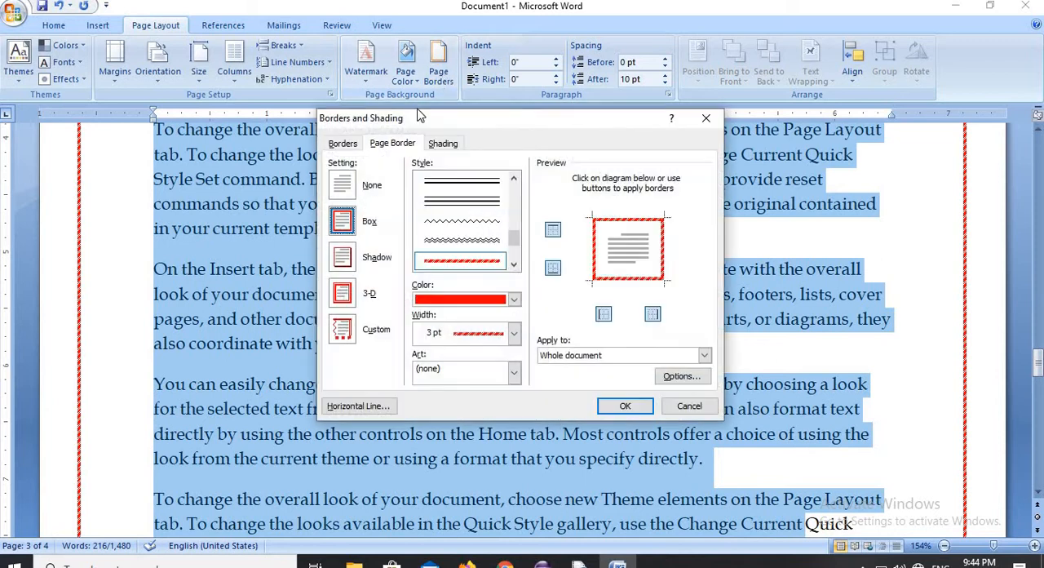
click(343, 143)
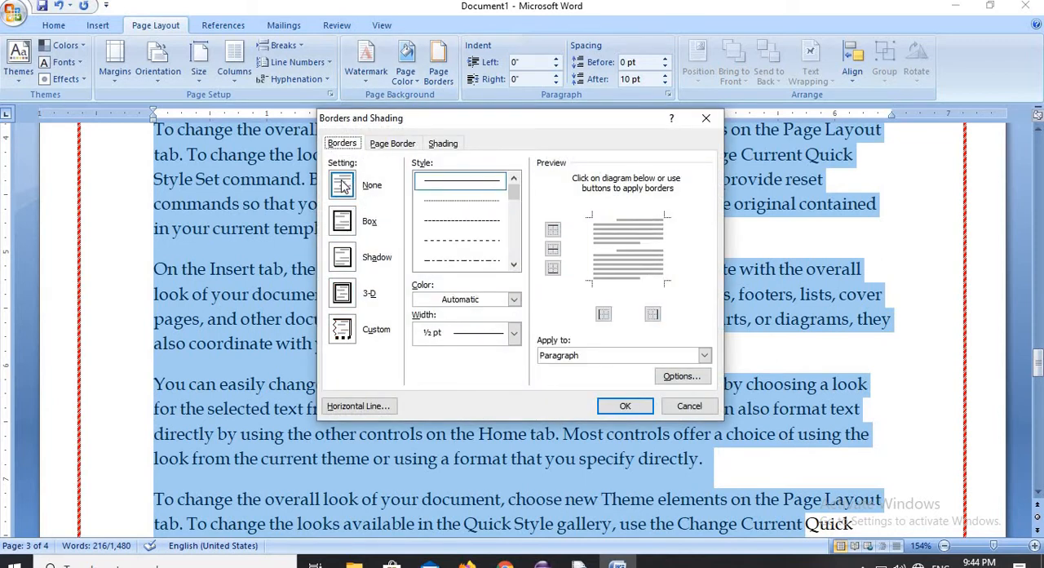
click(341, 224)
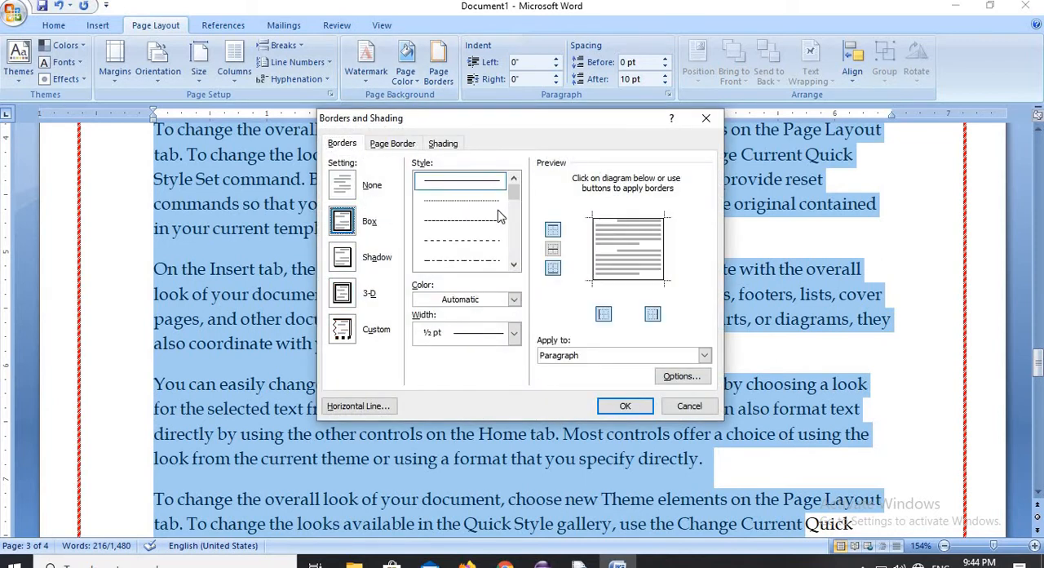
drag(516, 199, 523, 232)
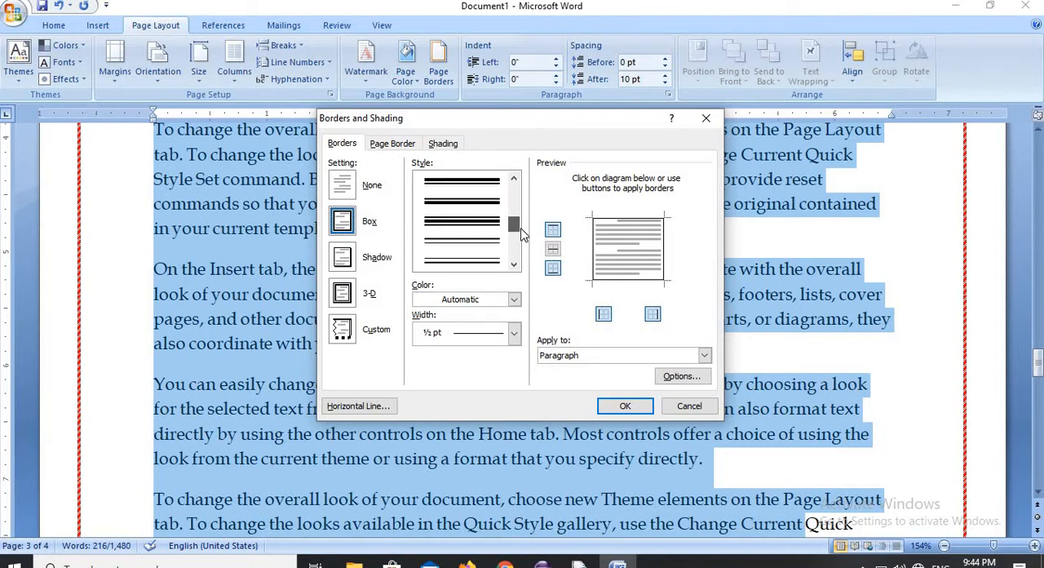
click(493, 263)
click(514, 299)
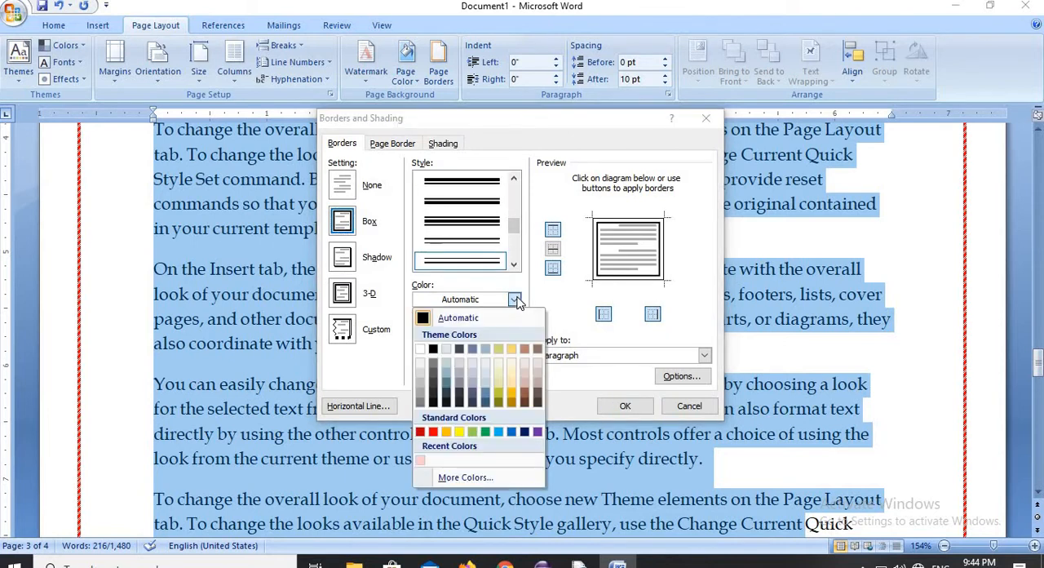
click(523, 431)
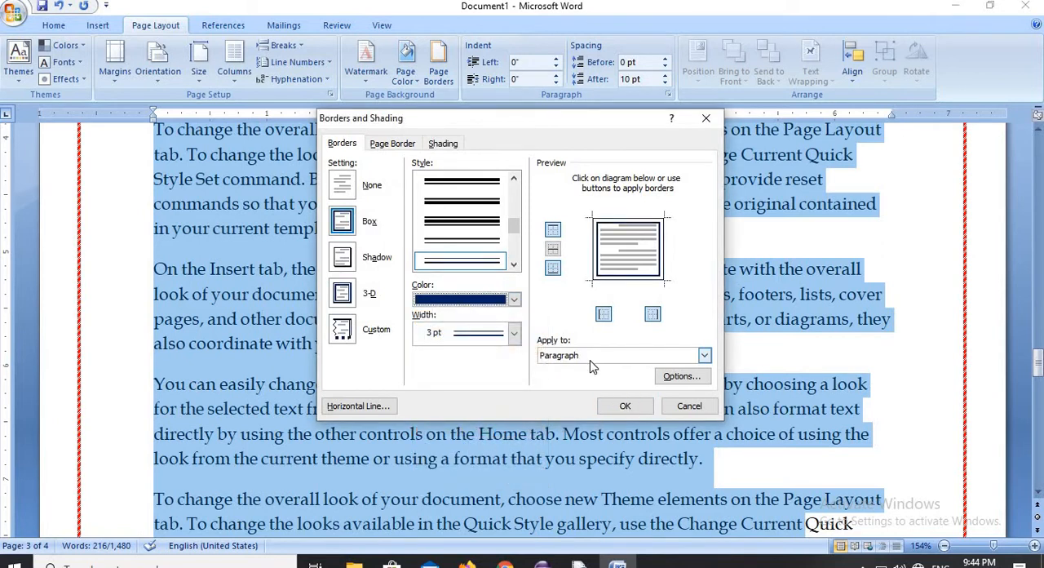
click(625, 405)
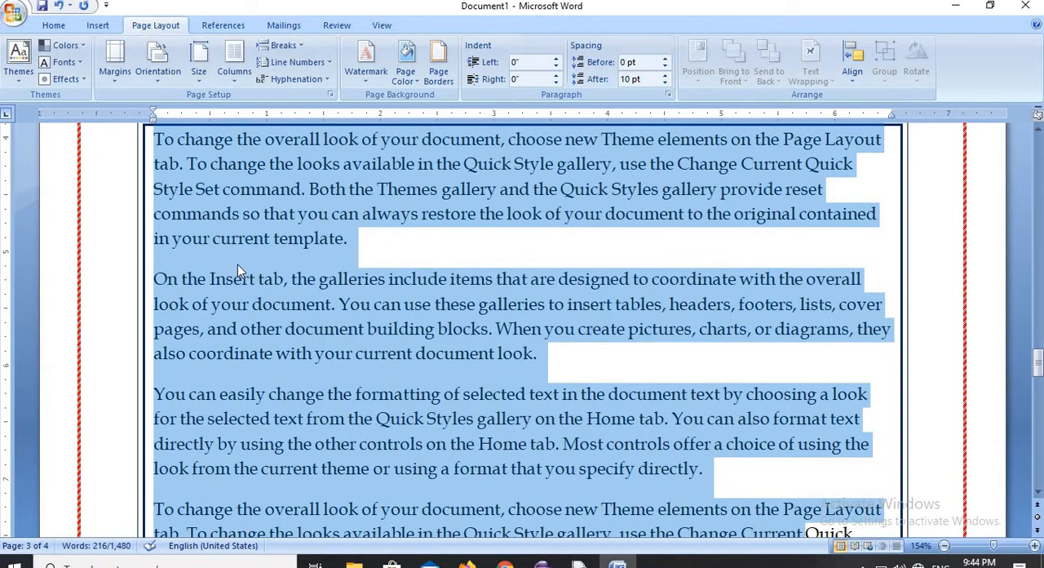
click(384, 246)
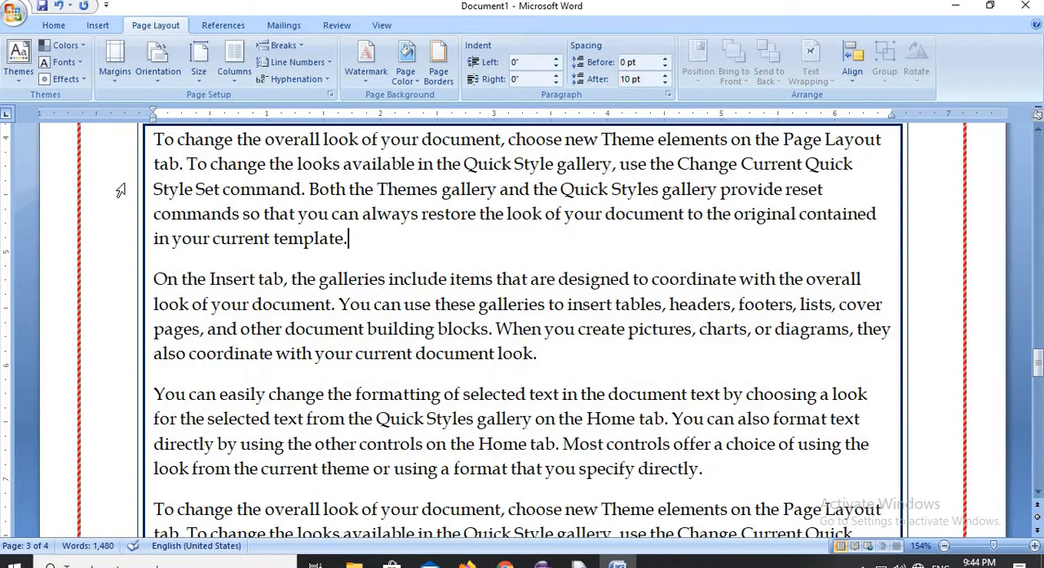
- Shade the boxed paragraphs on page 3 with a yellow fill
drag(229, 233, 804, 531)
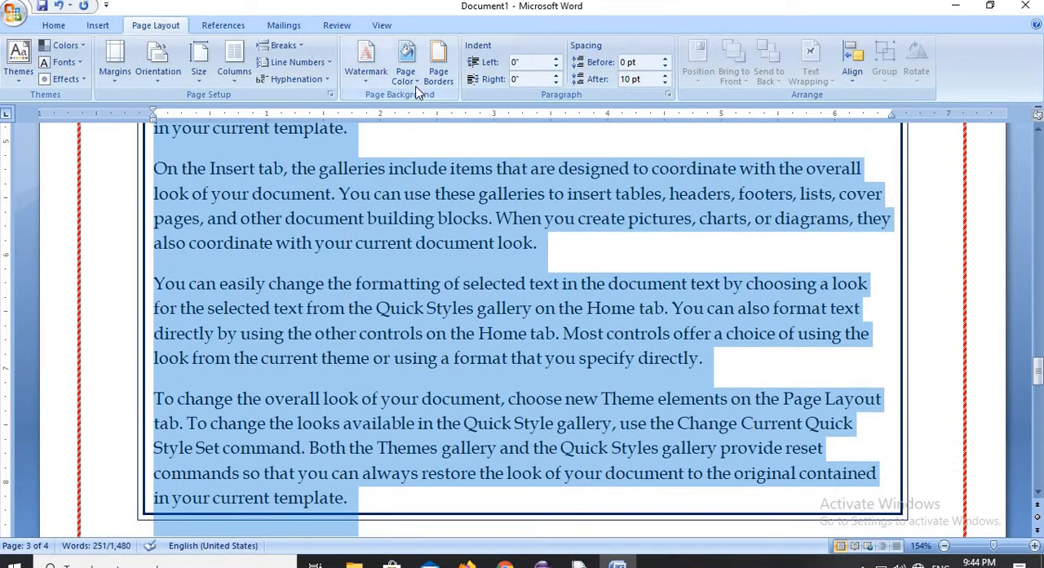
click(440, 78)
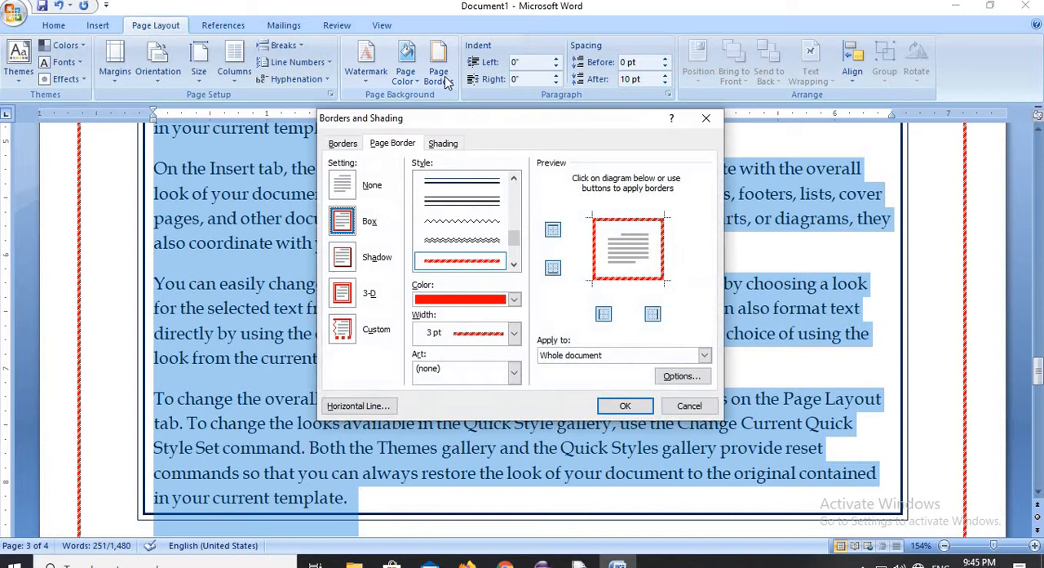
click(450, 147)
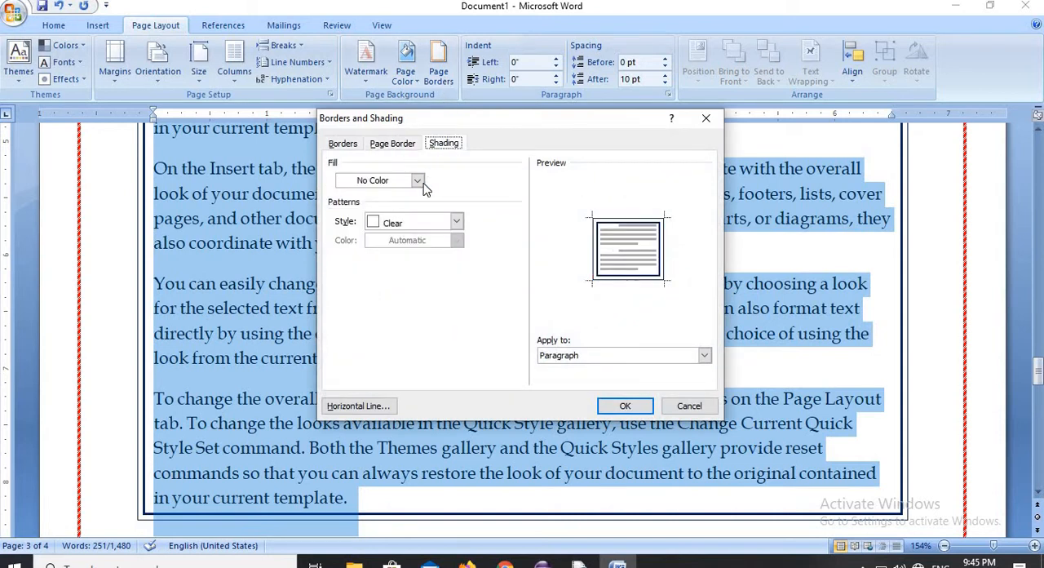
click(419, 182)
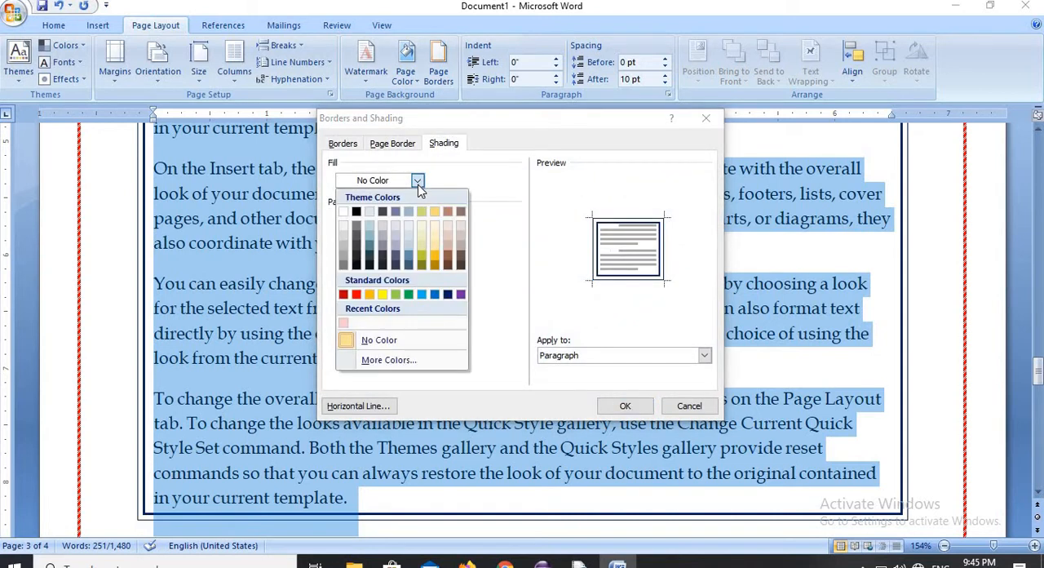
click(383, 295)
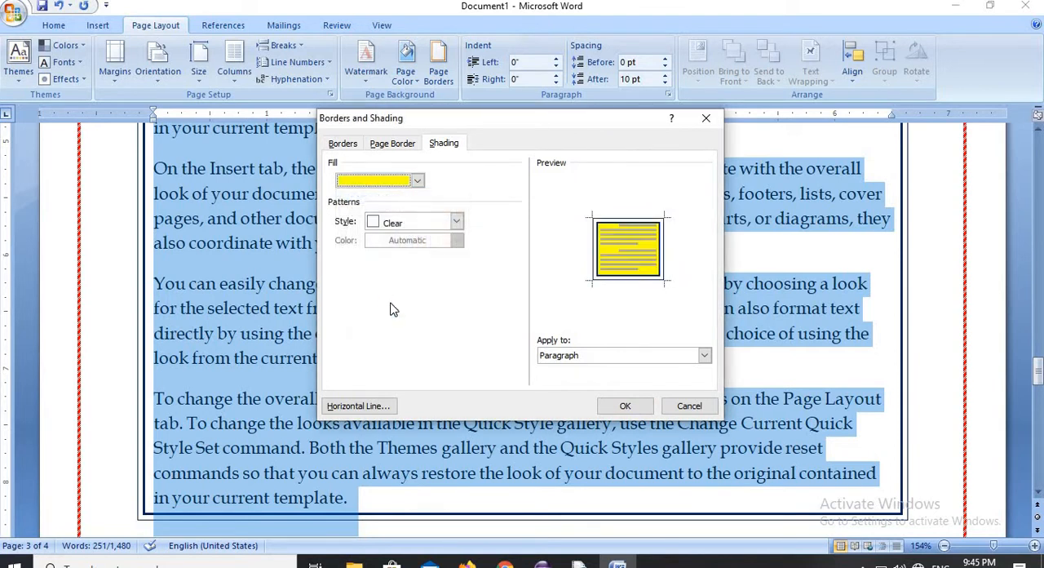
click(625, 406)
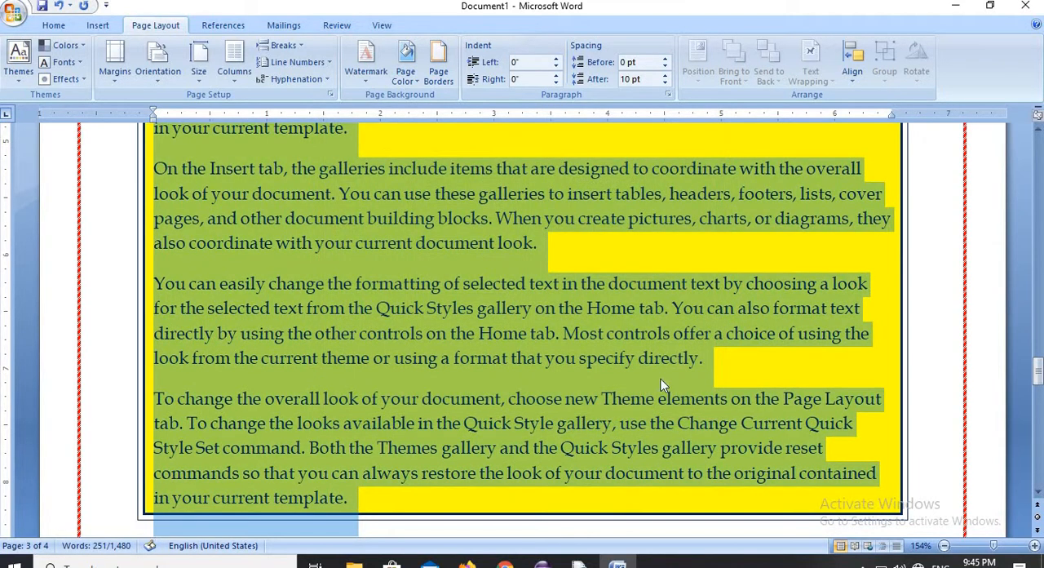
click(676, 357)
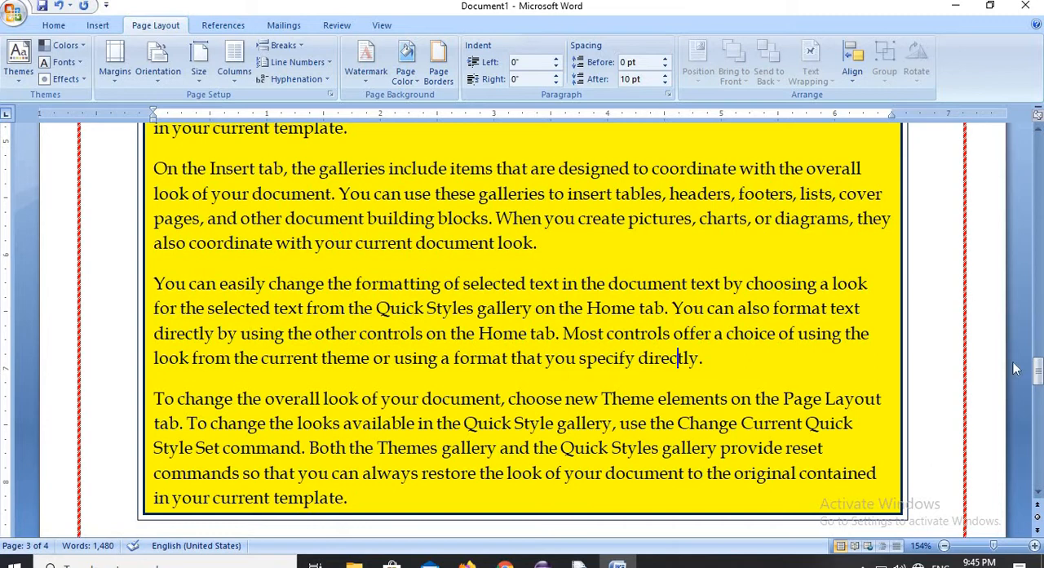
- Select the yellow boxed paragraphs on page 3 and set their shading fill to No Color
drag(1038, 377, 1038, 374)
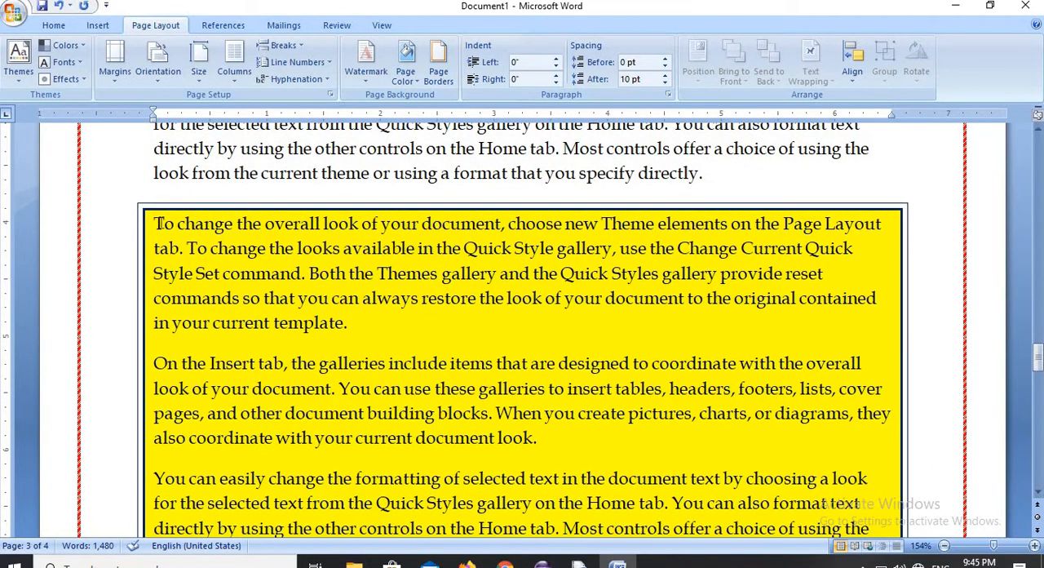
drag(155, 222, 614, 549)
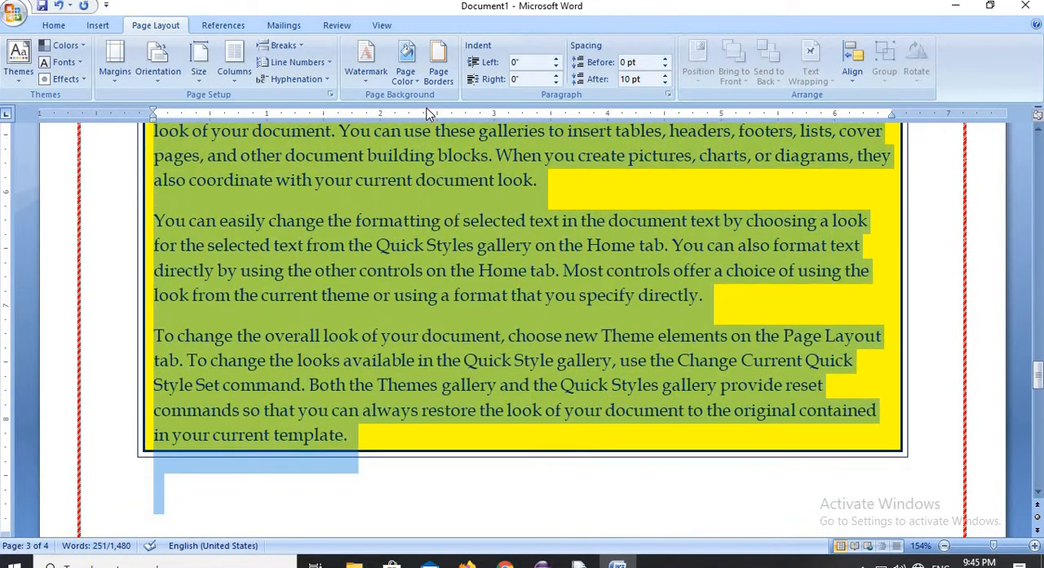
click(445, 75)
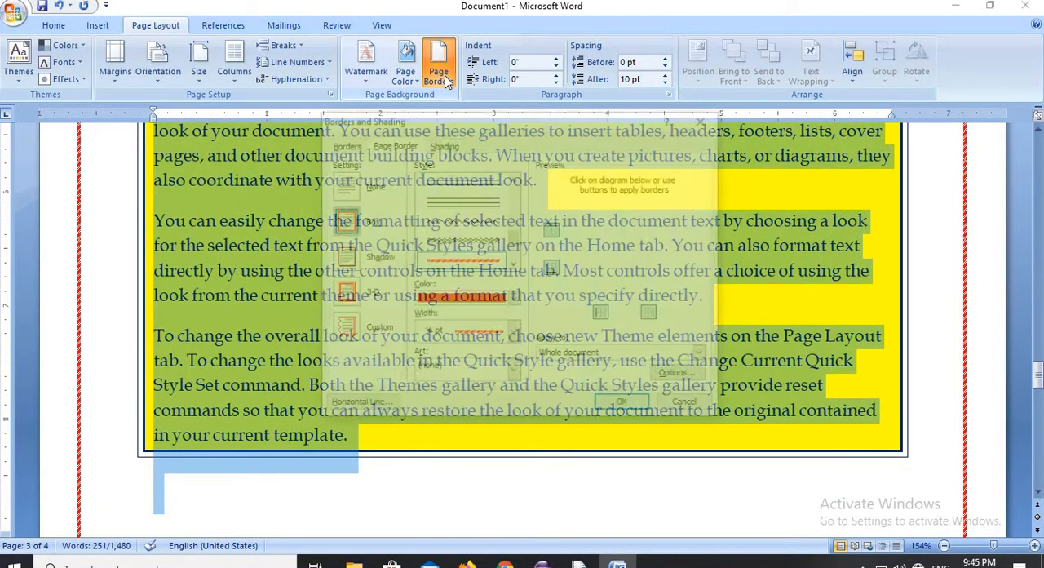
click(449, 144)
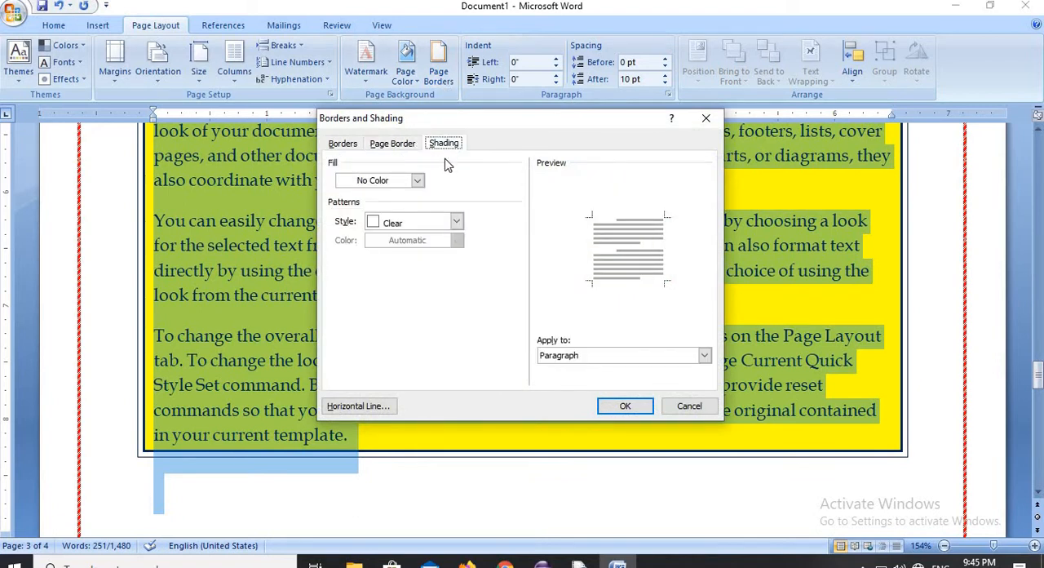
click(417, 182)
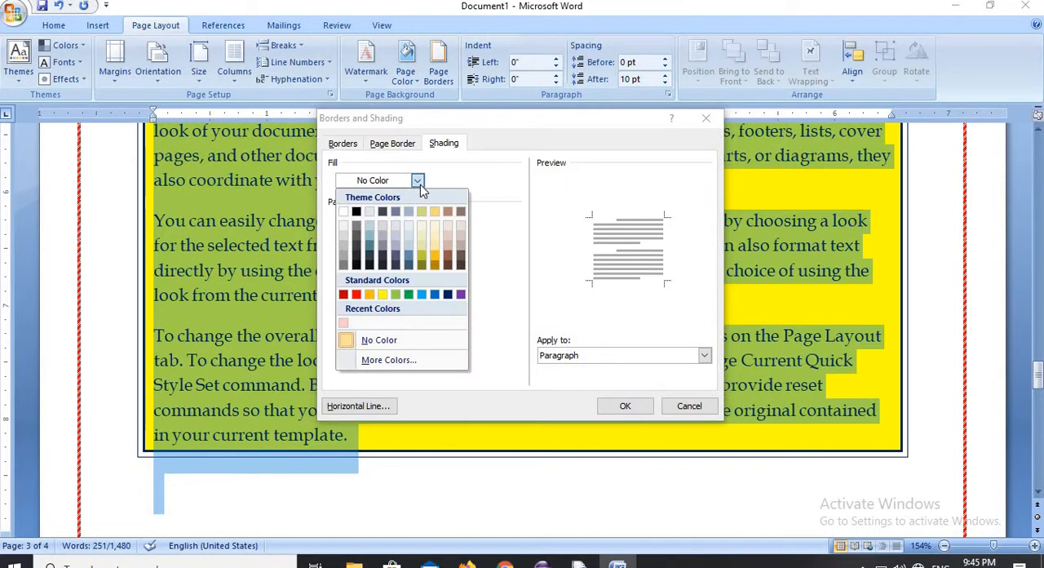
click(414, 341)
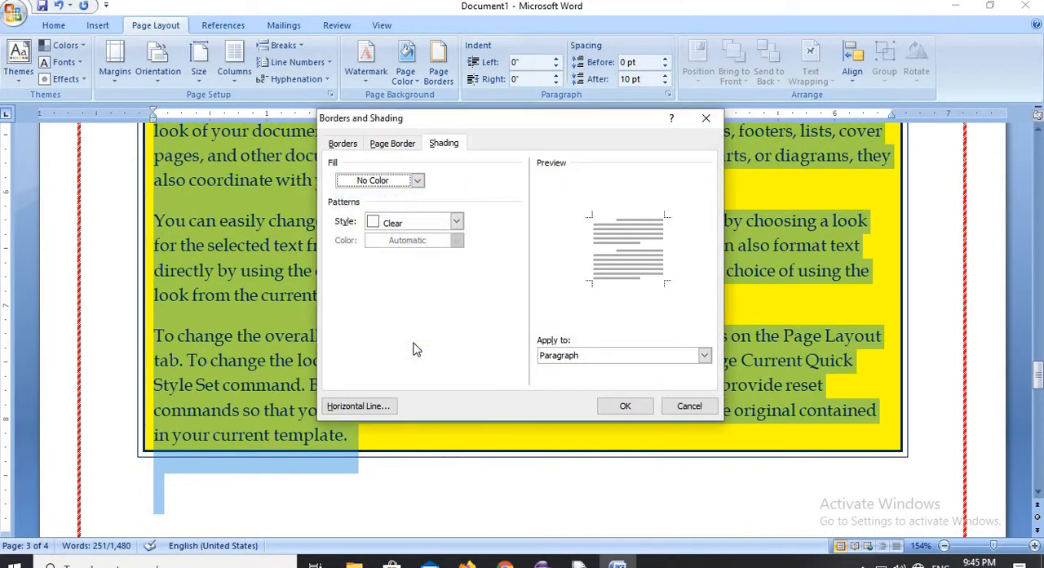
- Set both the page border and the selected paragraphs' border to None and apply the changes
click(403, 145)
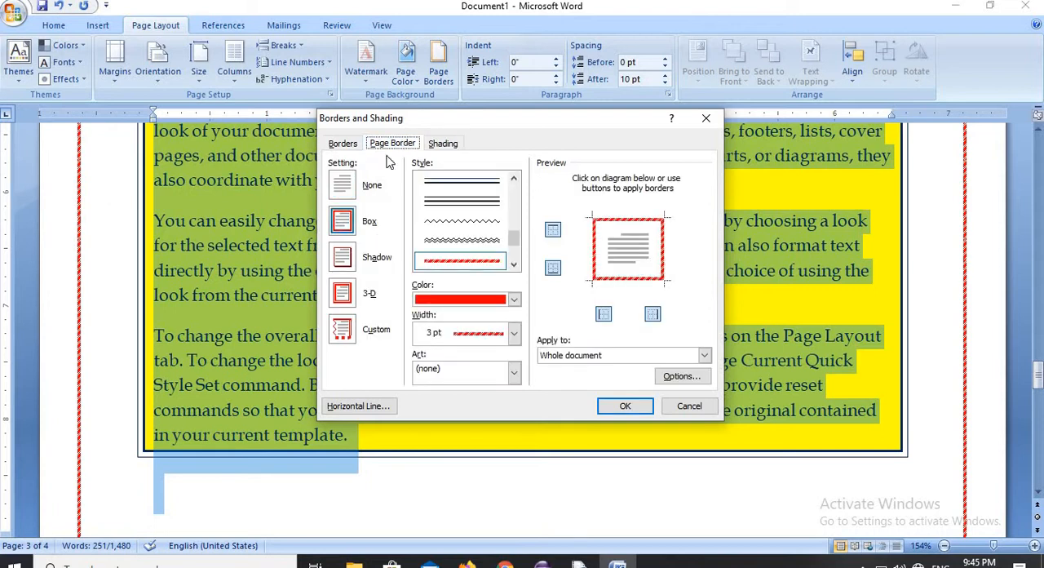
click(349, 194)
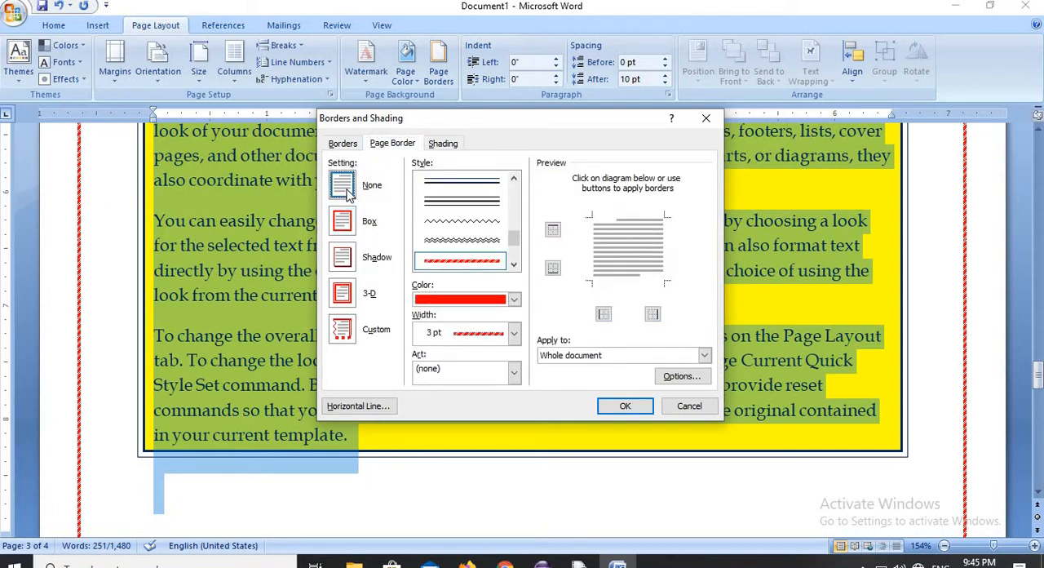
click(343, 145)
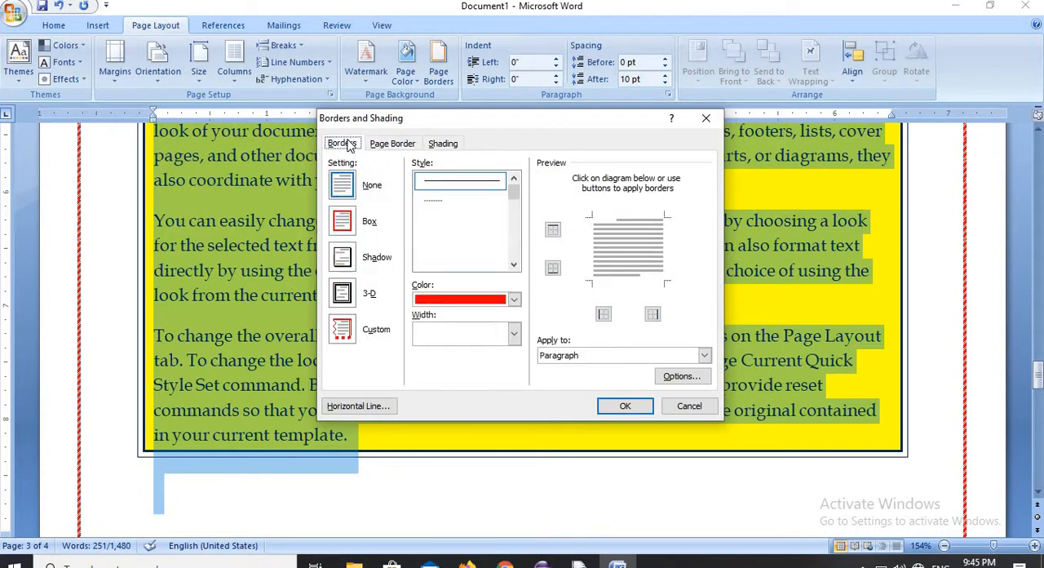
click(341, 189)
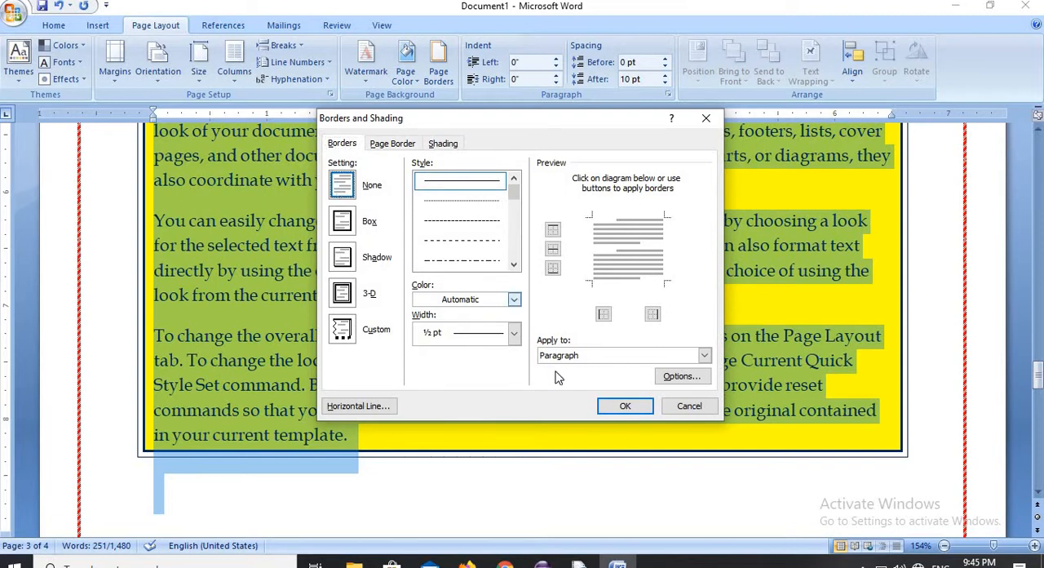
click(625, 406)
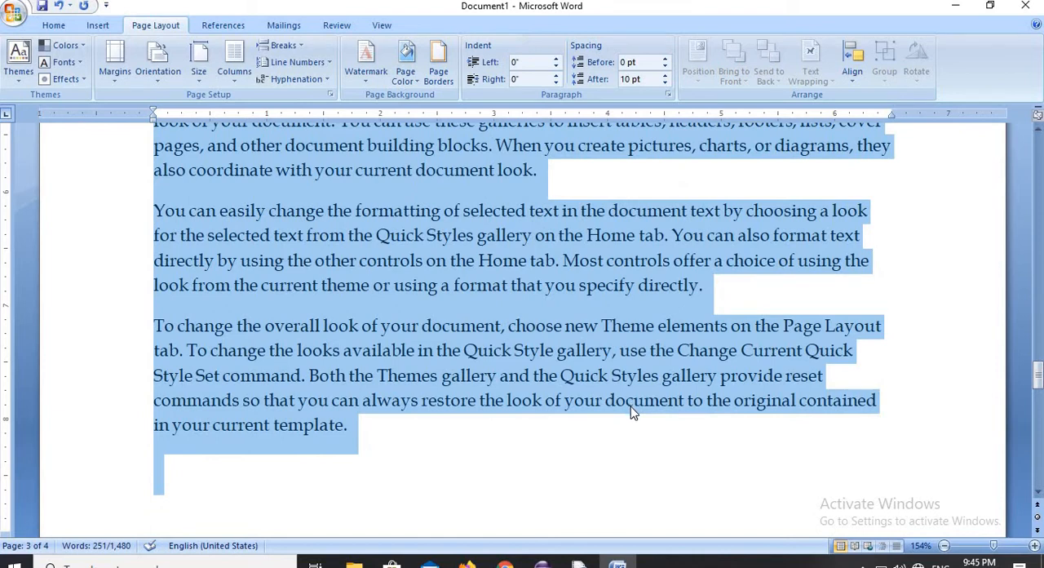
click(553, 306)
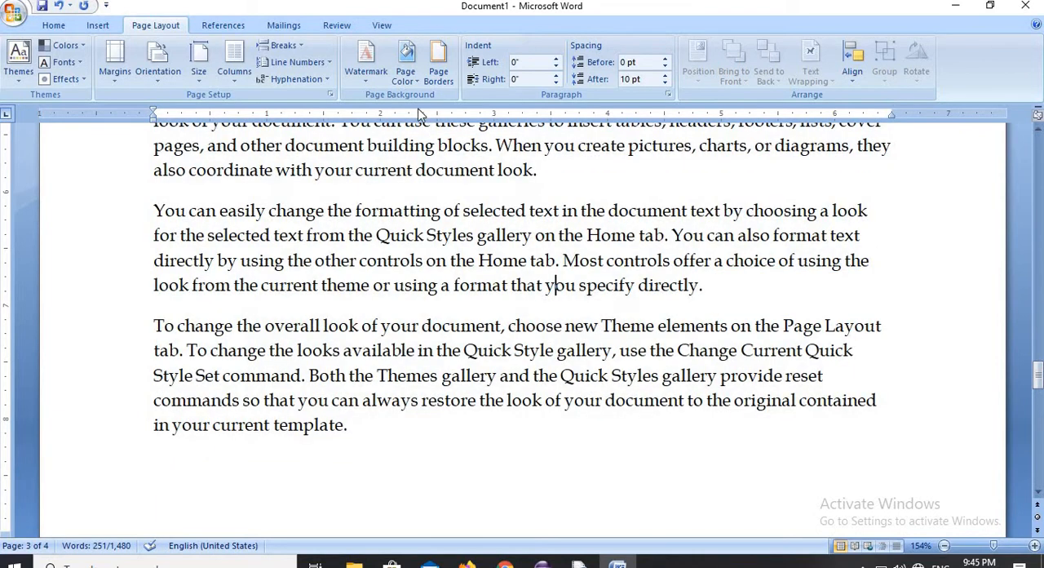
- Browse the page border art and choose the palm tree design for the whole document
click(438, 61)
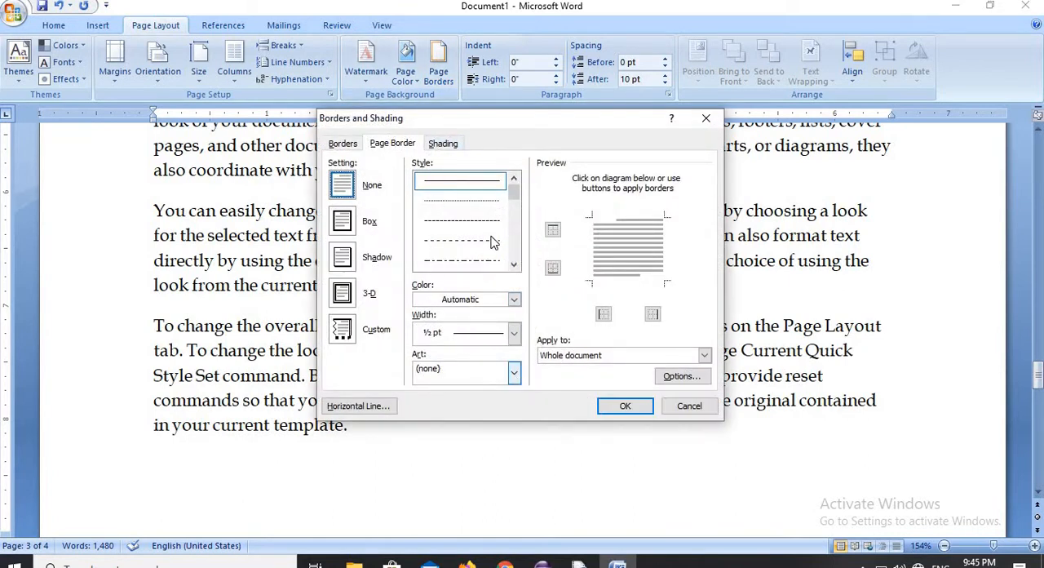
scroll(523, 204, down, 2)
mouse_move(524, 214)
mouse_down()
mouse_move(526, 267)
mouse_move(524, 205)
mouse_up()
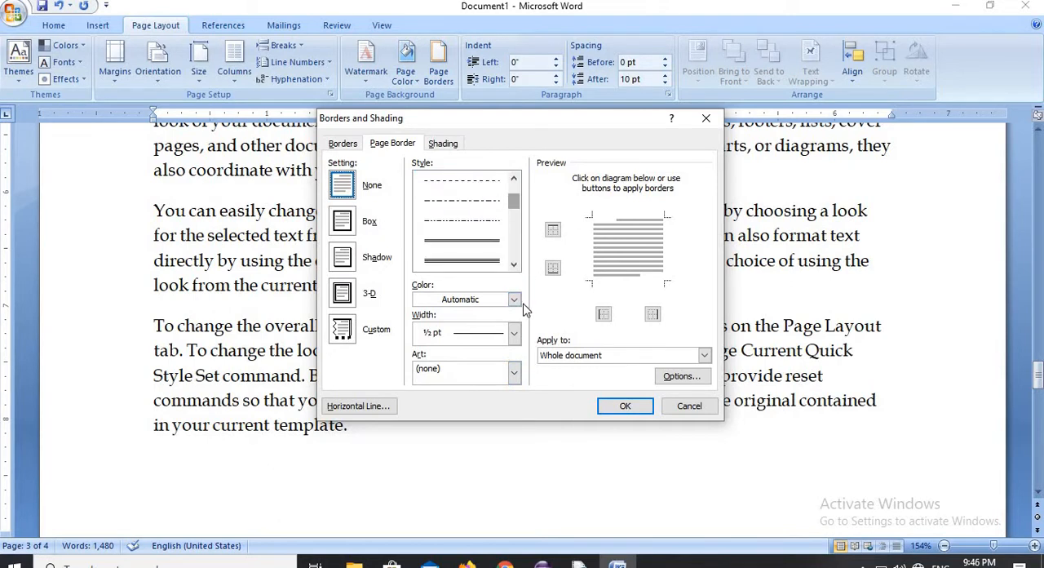
click(514, 372)
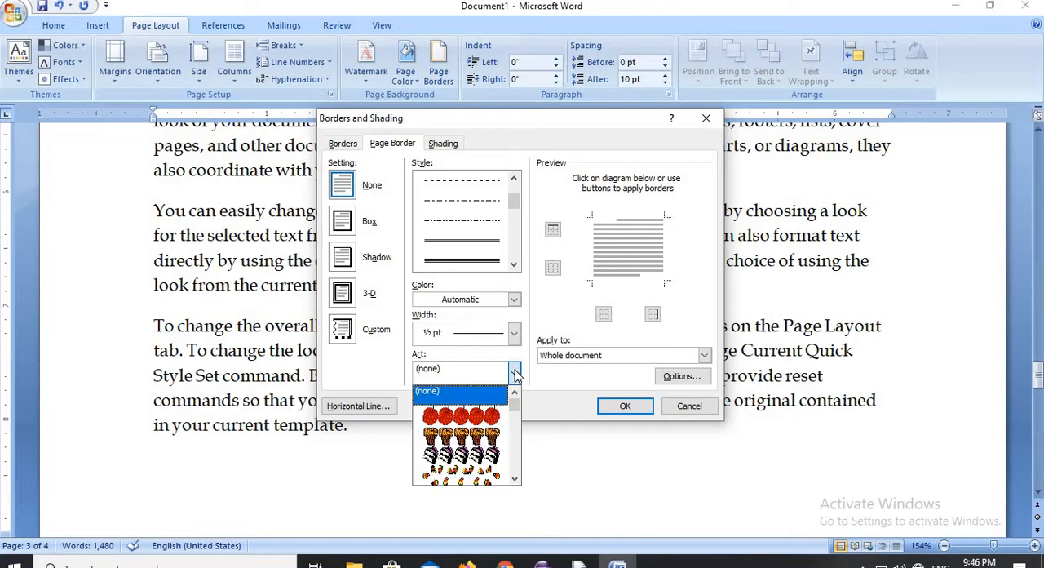
click(515, 419)
click(515, 420)
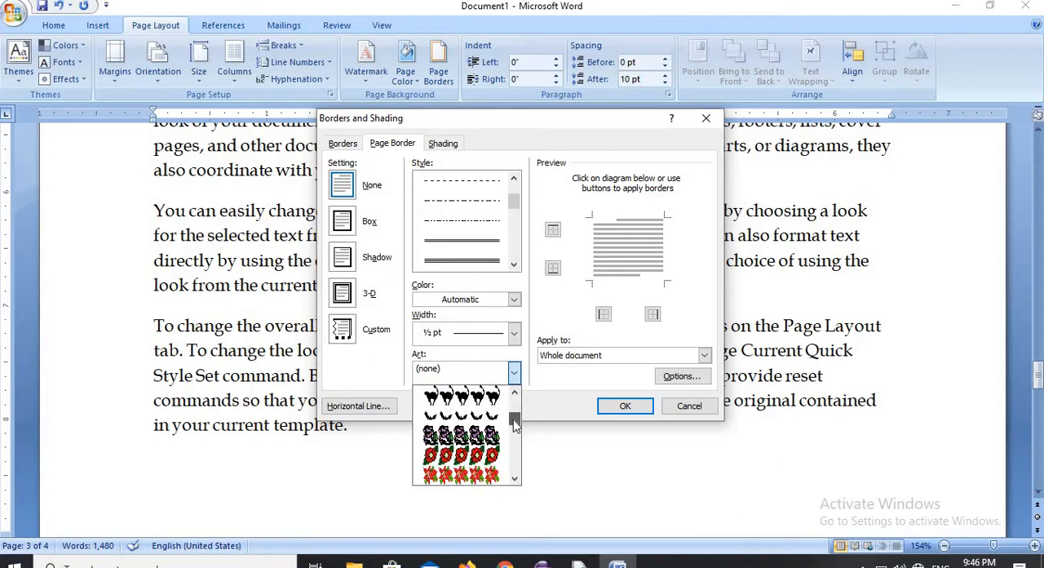
click(515, 420)
click(516, 420)
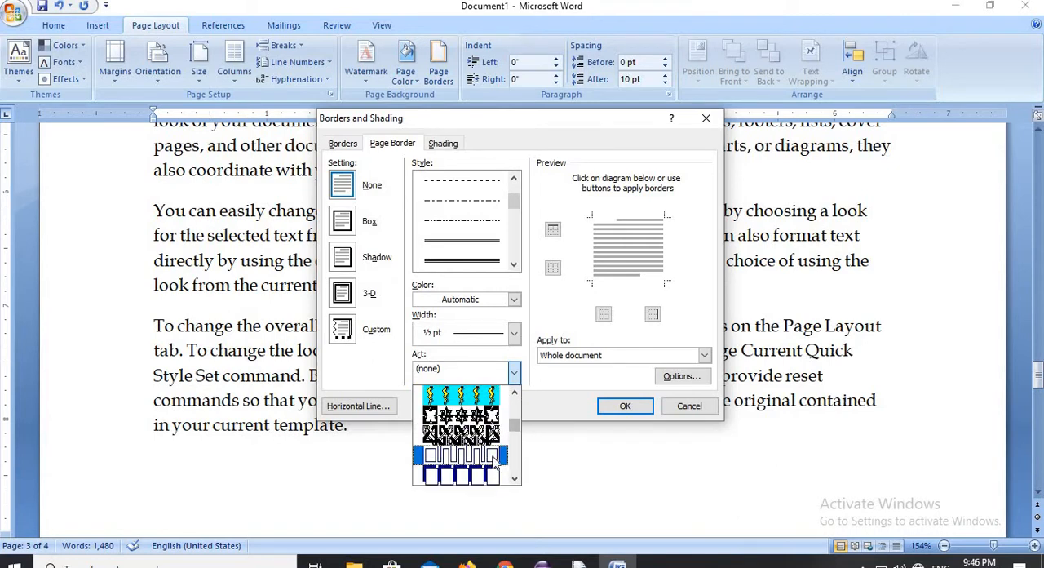
click(516, 437)
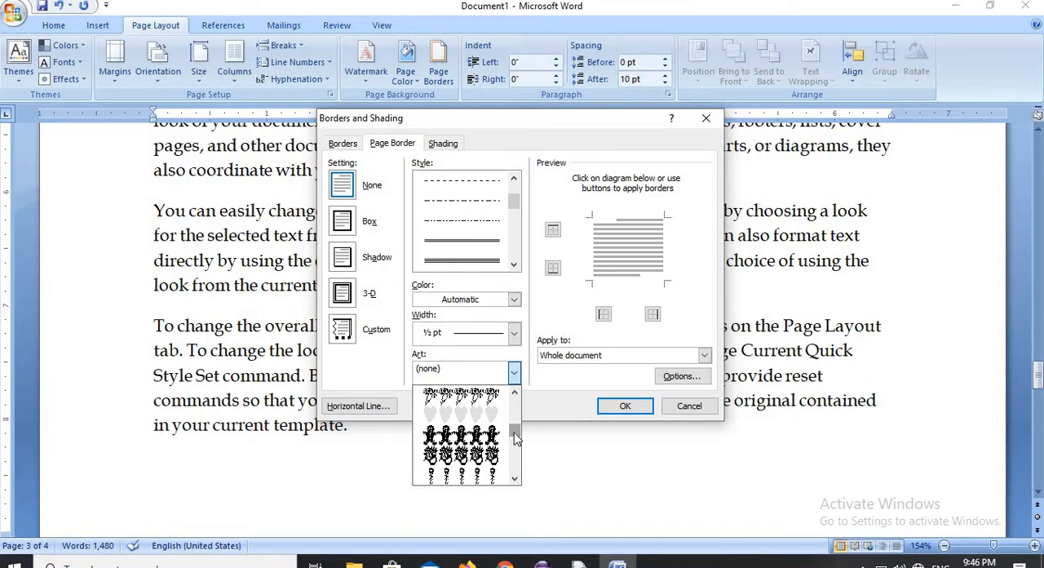
drag(515, 438, 517, 440)
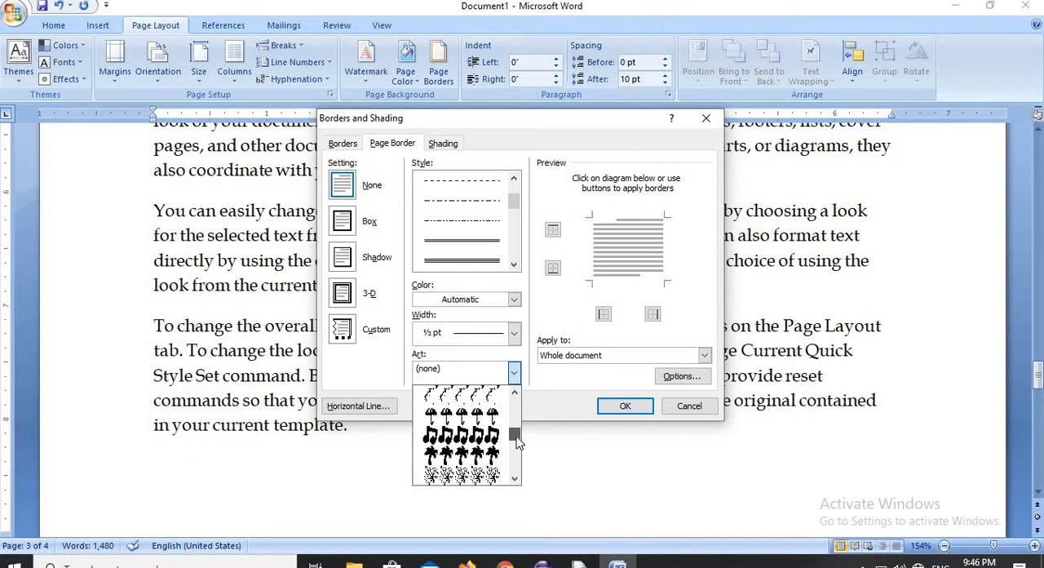
click(489, 454)
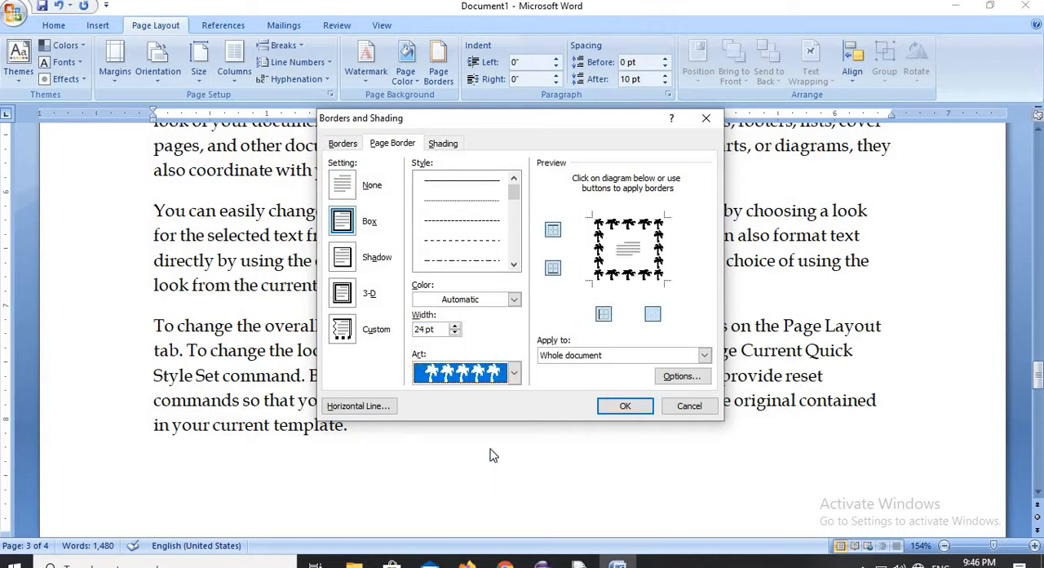
- Apply the palm tree page border in green at 28 pt wide and inspect it across the pages
click(455, 325)
click(454, 325)
click(454, 325)
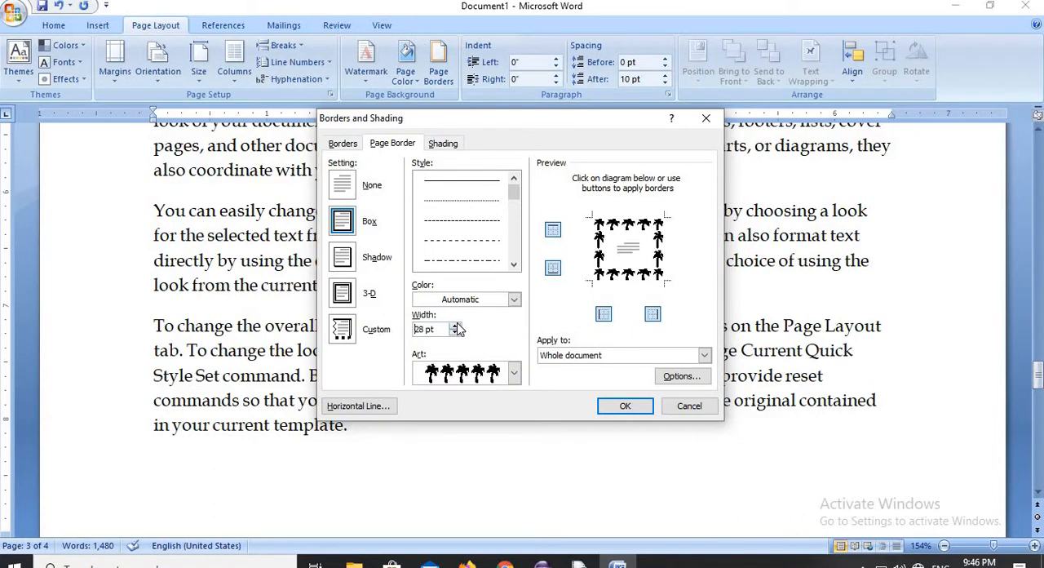
click(514, 299)
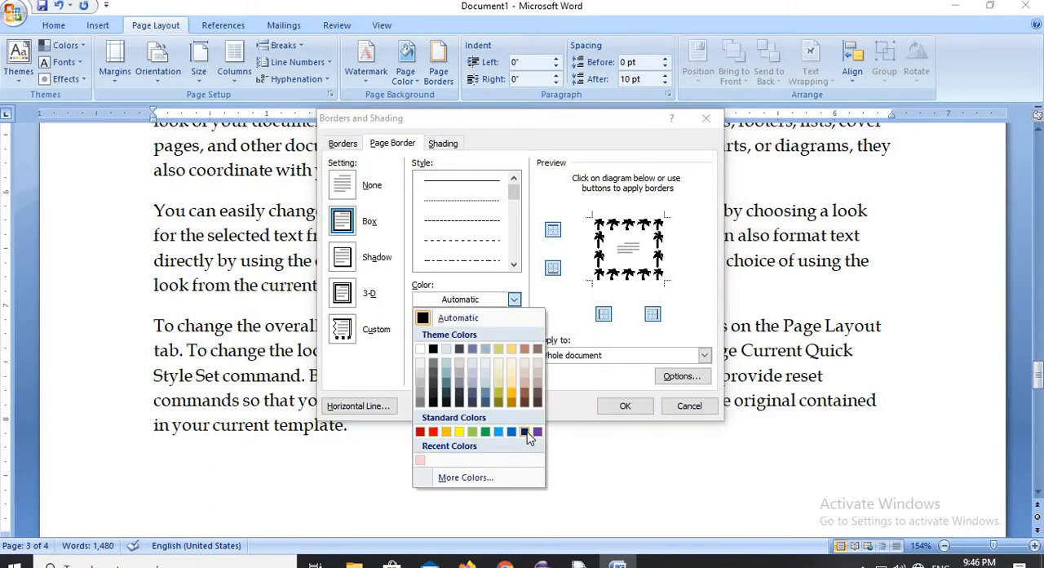
click(486, 432)
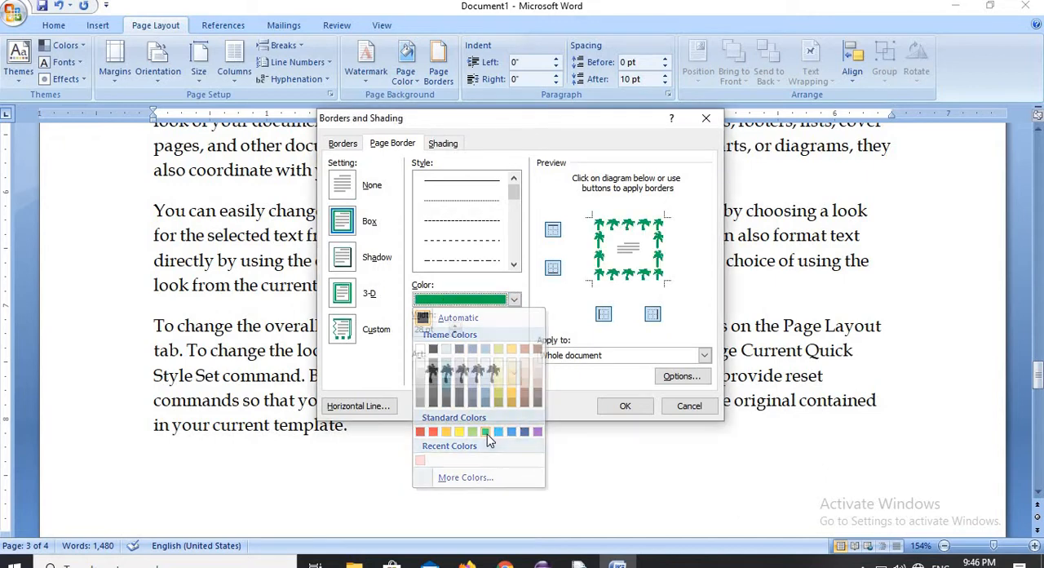
click(622, 406)
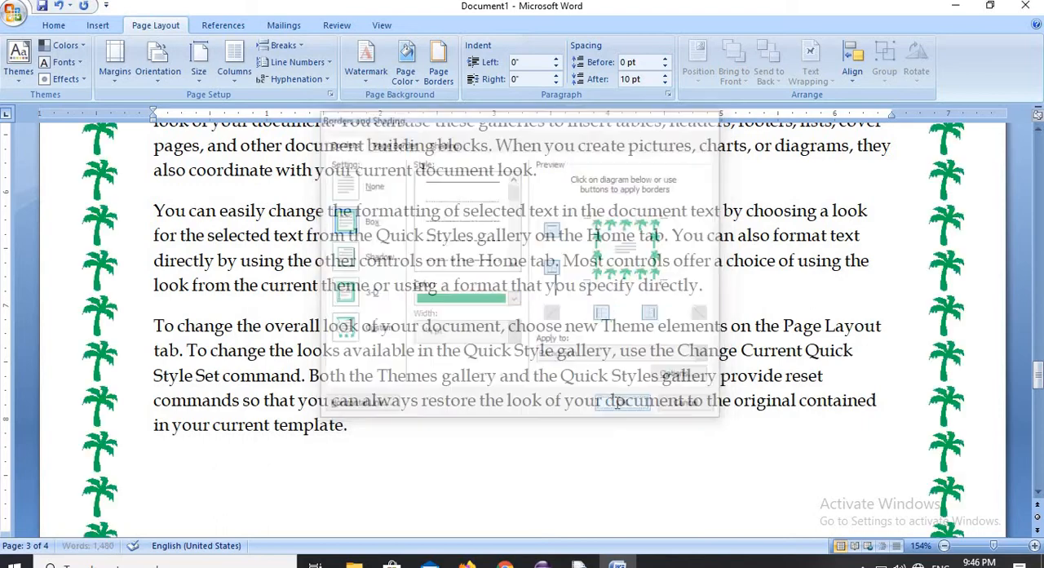
scroll(465, 450, down, 10)
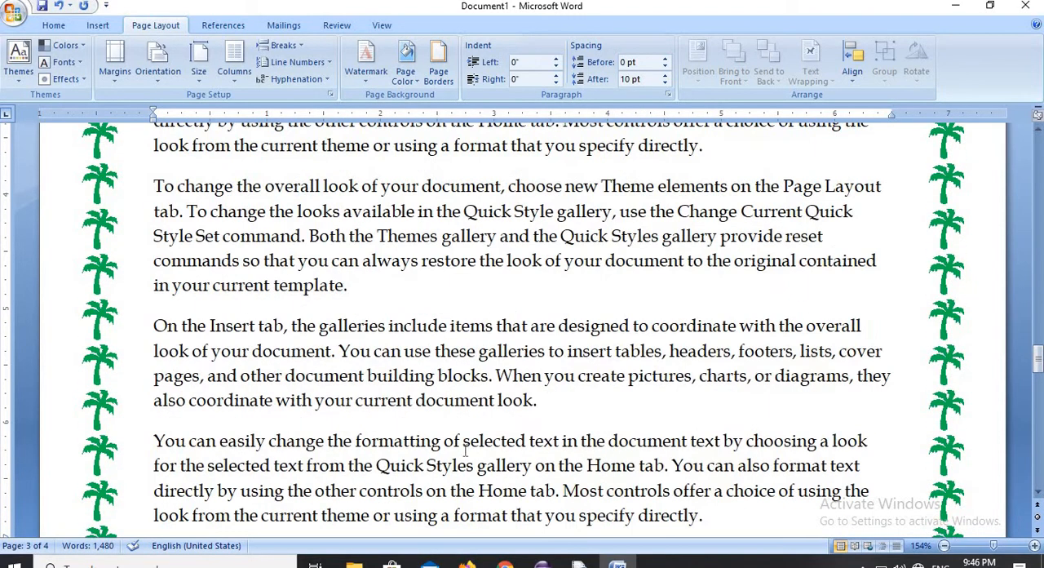
scroll(484, 452, up, 6)
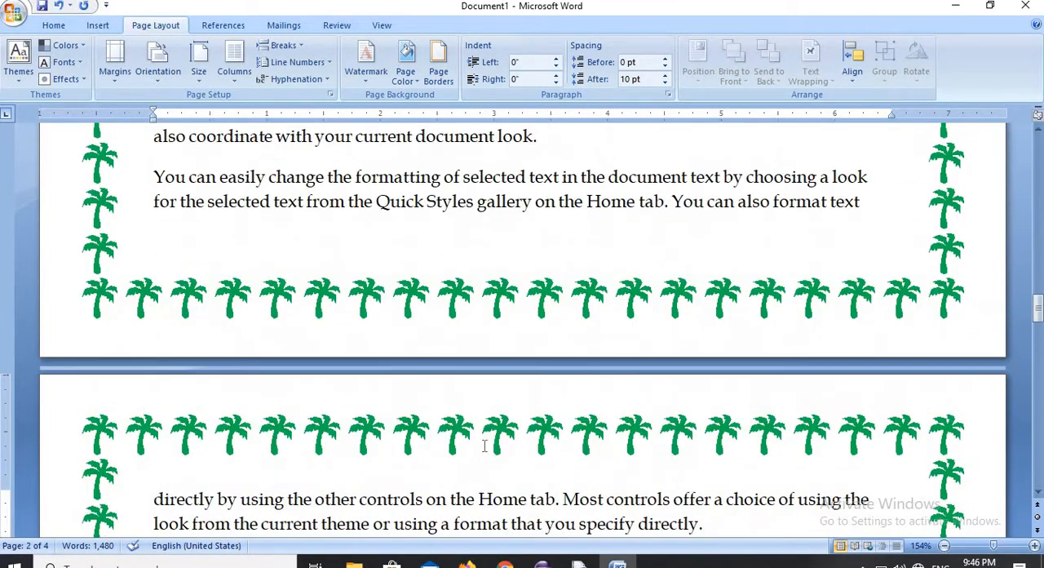
scroll(484, 449, up, 15)
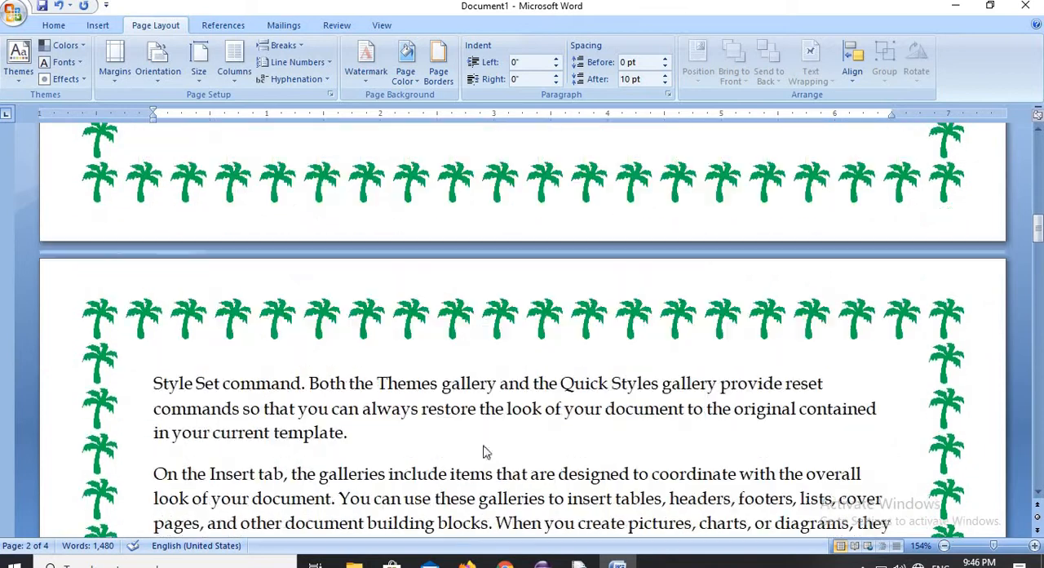
scroll(484, 450, up, 15)
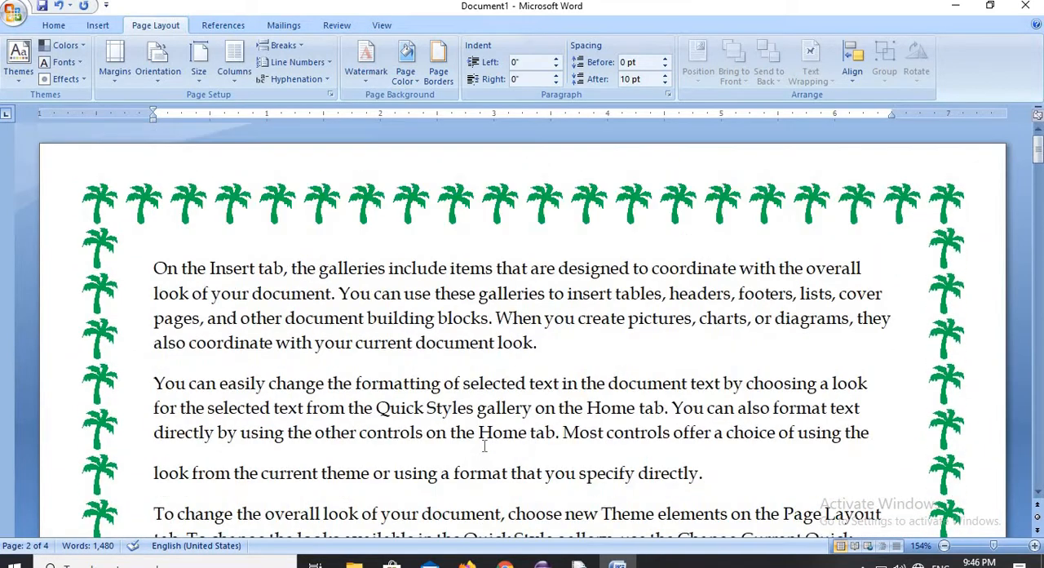
- Replace the palm tree page border with the square spiral Greek-key art at 24 pt for the whole document
click(440, 75)
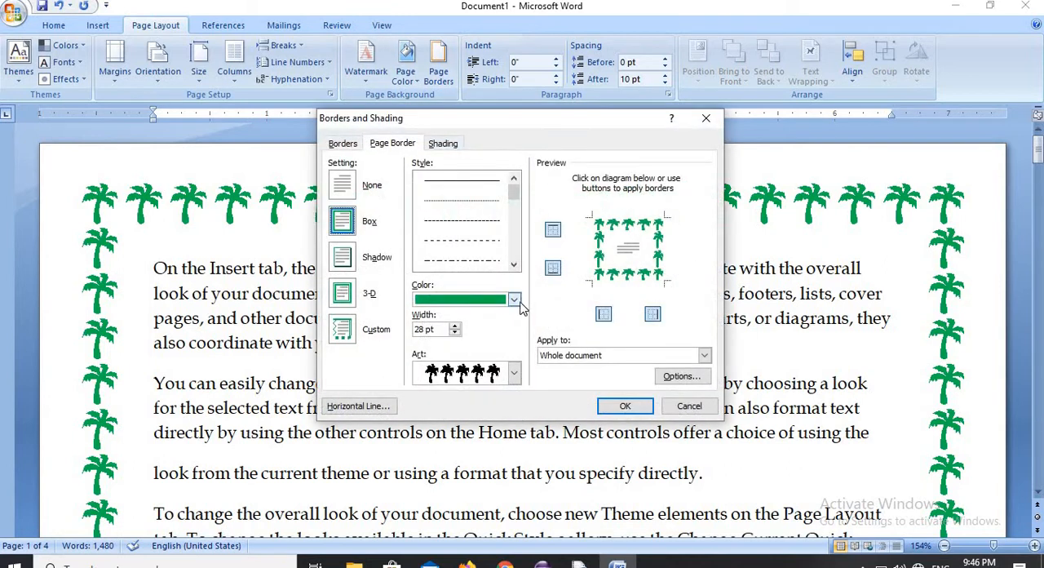
click(513, 373)
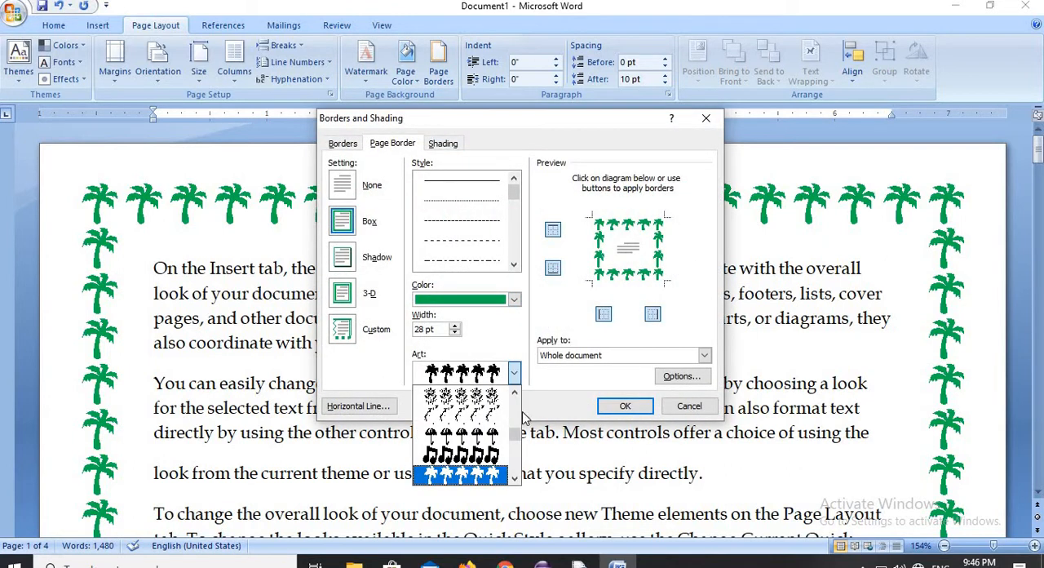
drag(513, 434, 514, 447)
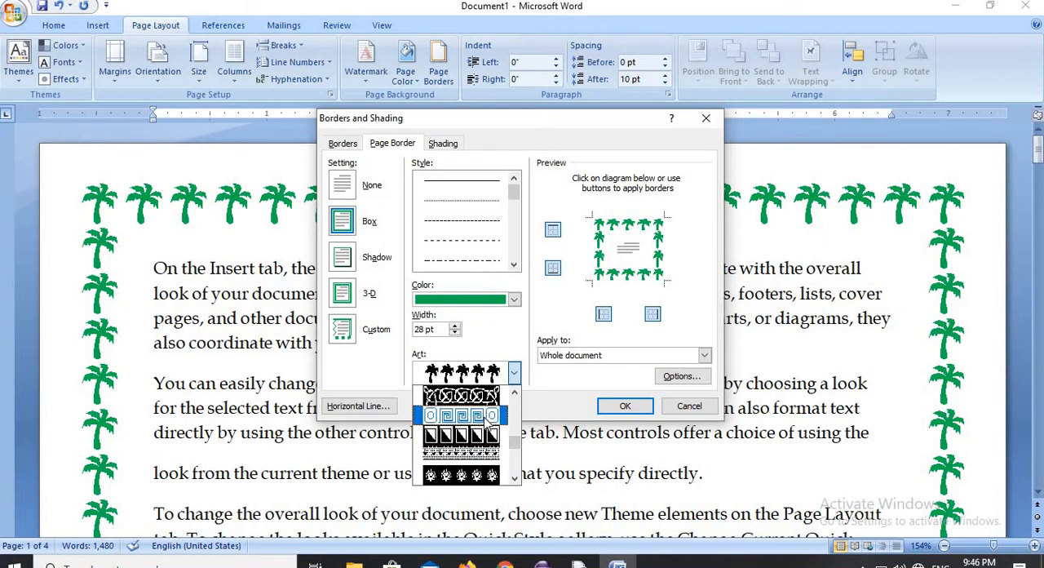
click(484, 421)
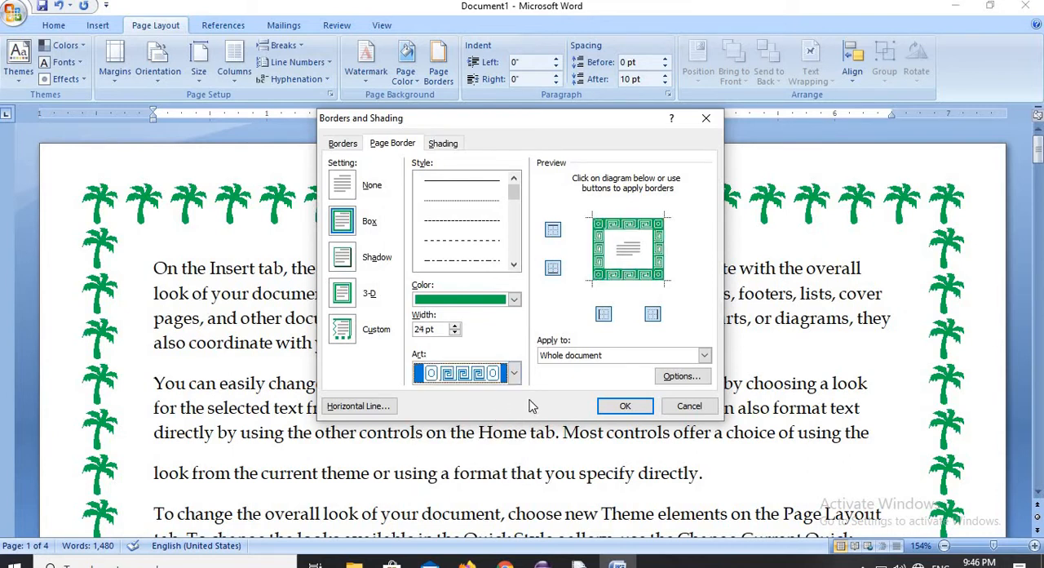
click(625, 405)
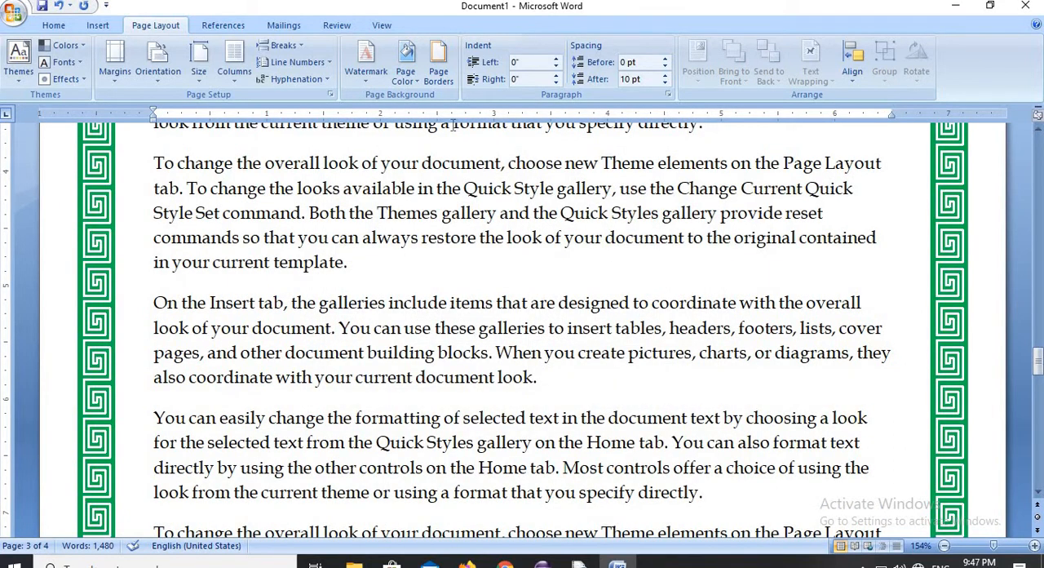
- Recolor the Greek-key page border purple, keeping it at 24 pt for the whole document
click(437, 66)
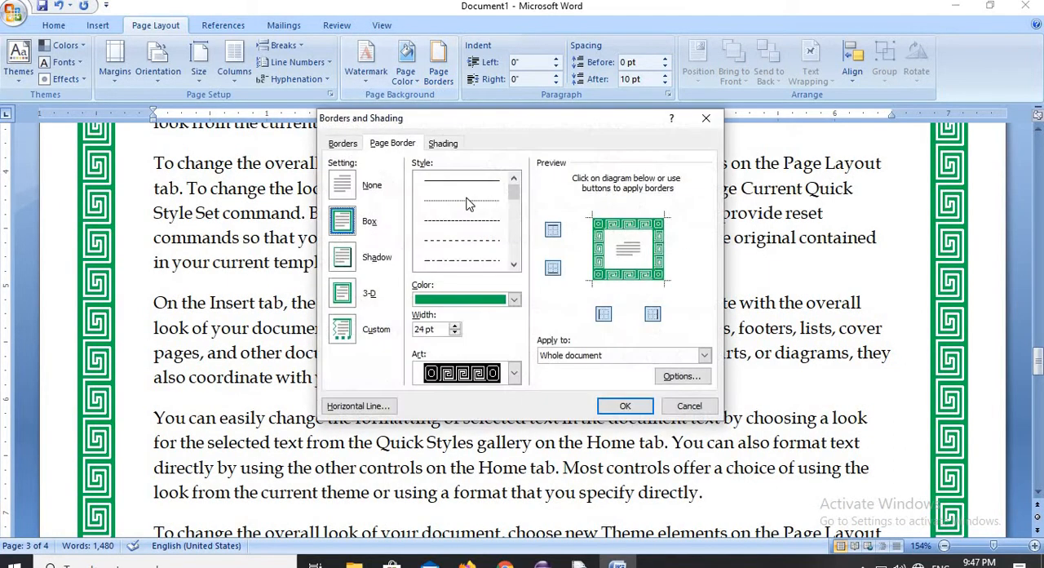
click(514, 299)
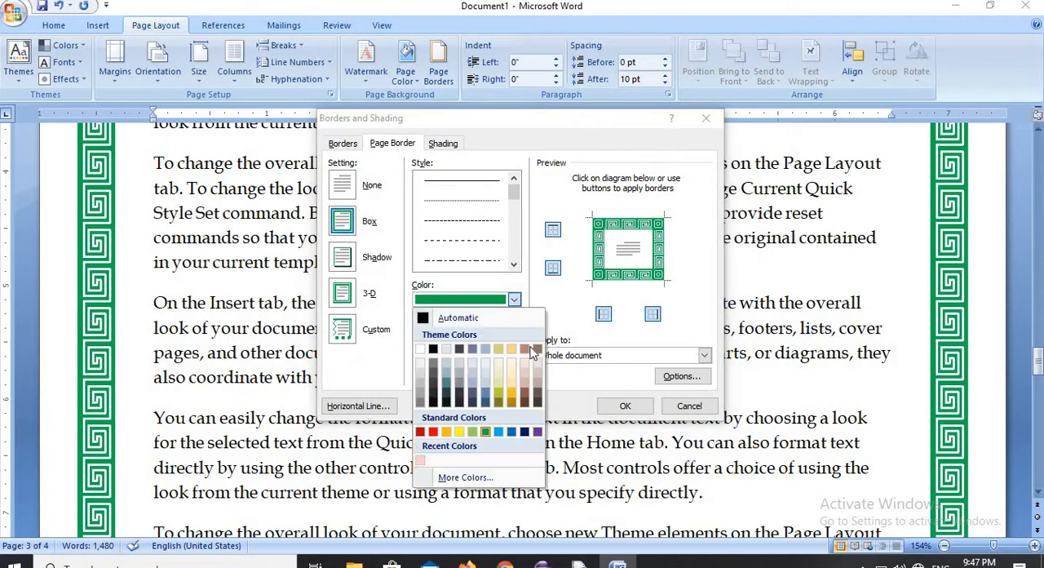
click(536, 431)
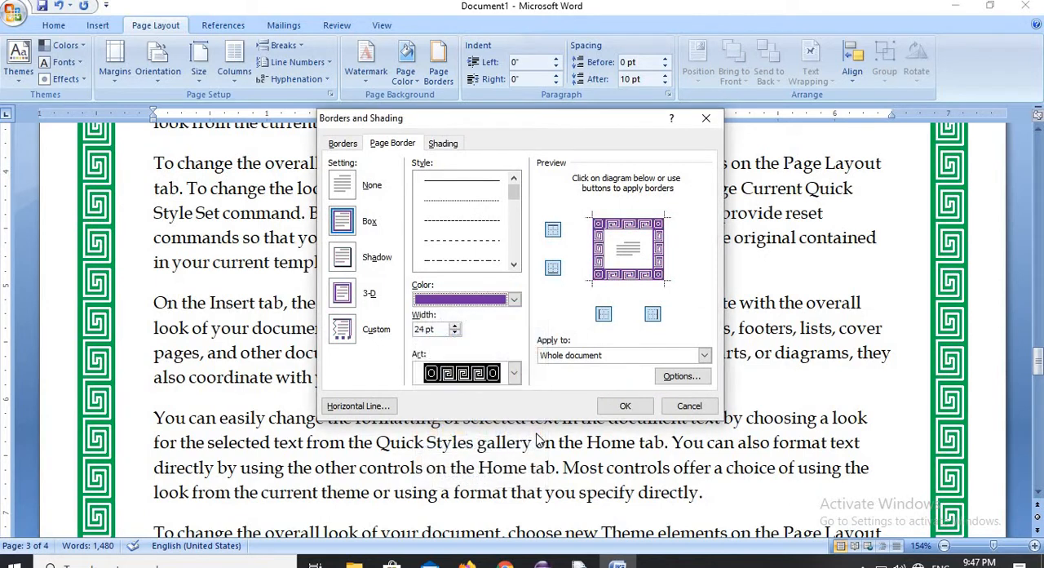
click(627, 411)
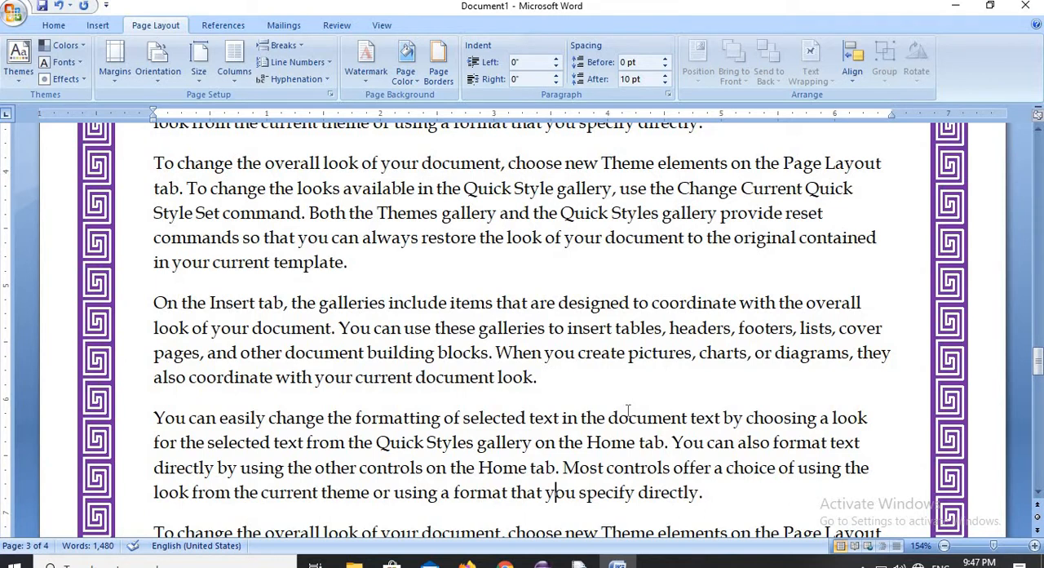
- Remove the purple art page border from the whole document by setting it to None
click(440, 75)
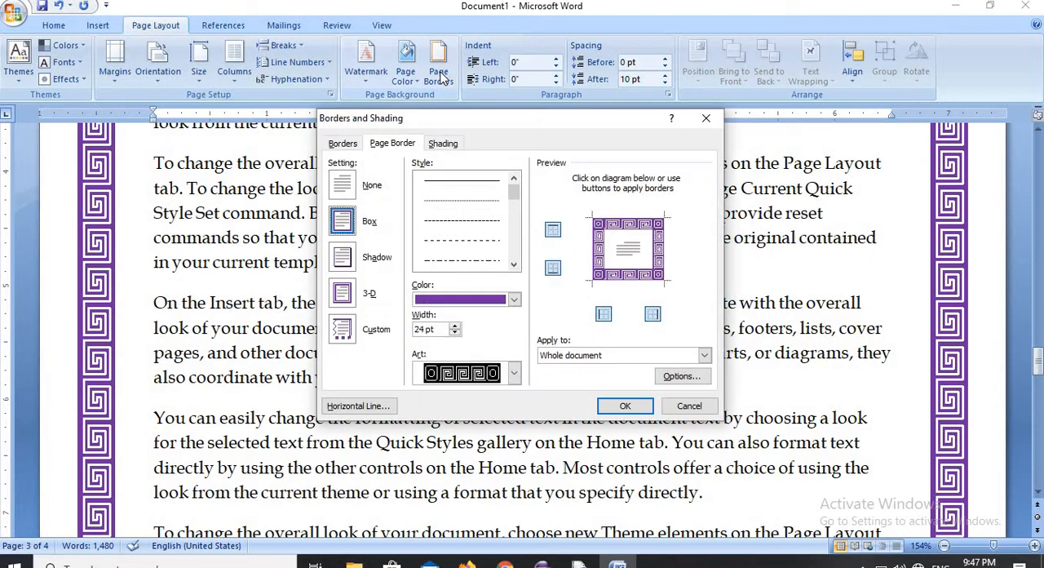
click(340, 186)
click(621, 407)
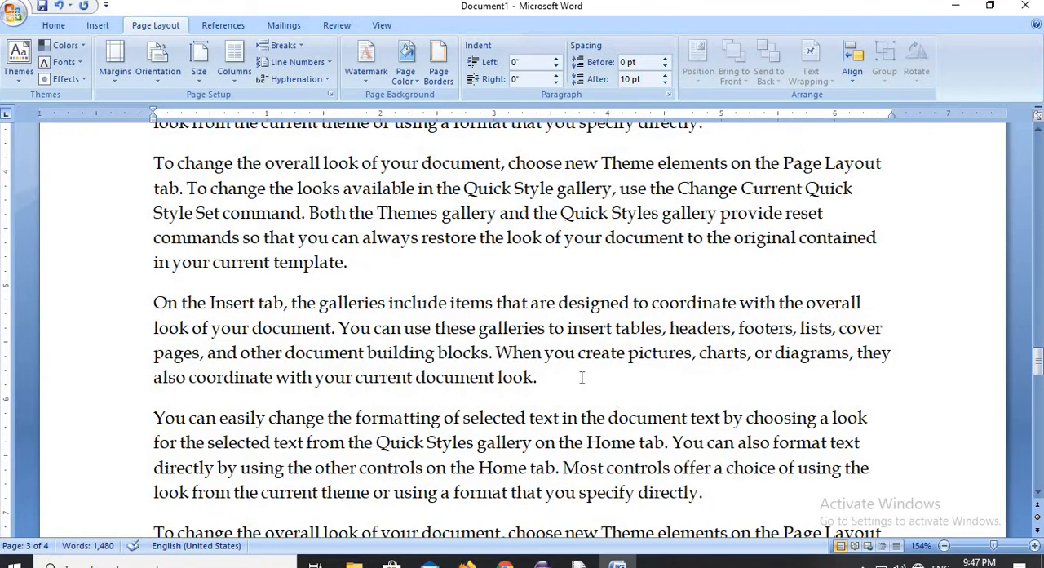
- Apply a red Shadow page border in a 3 pt thick-and-thin double-line style to the whole document and inspect it across the pages
click(439, 64)
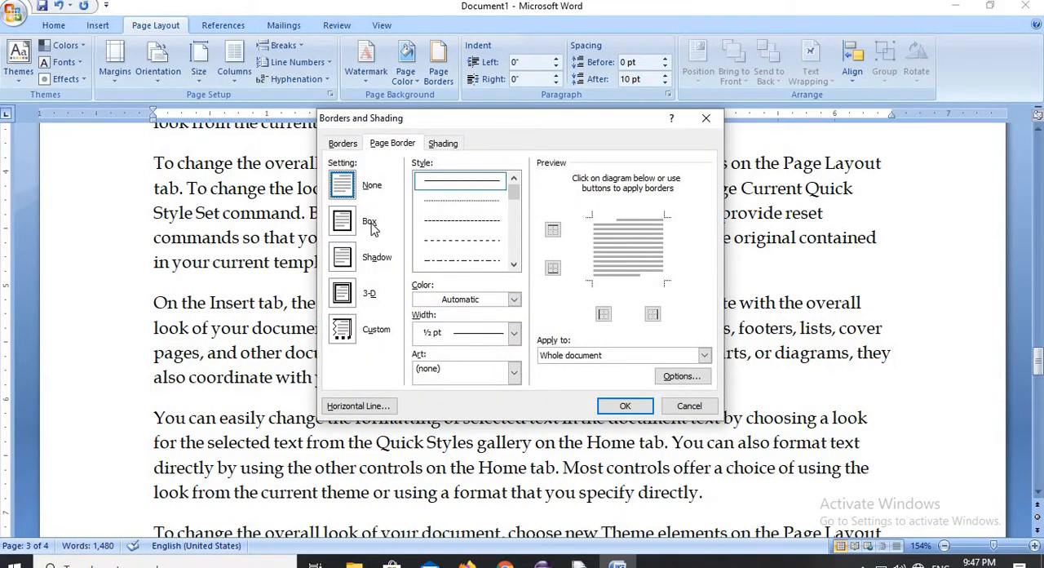
click(349, 257)
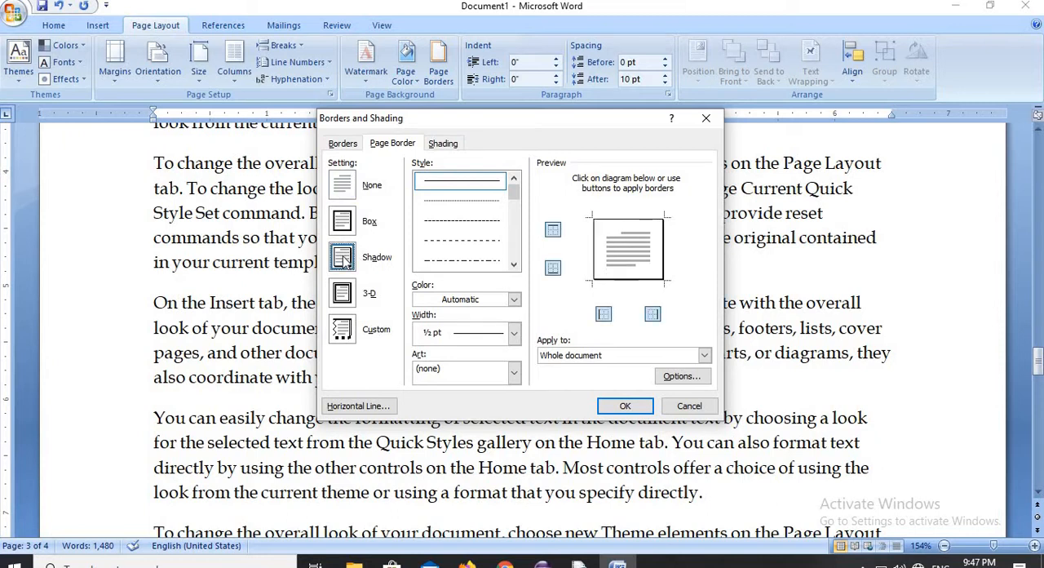
scroll(522, 210, down, 5)
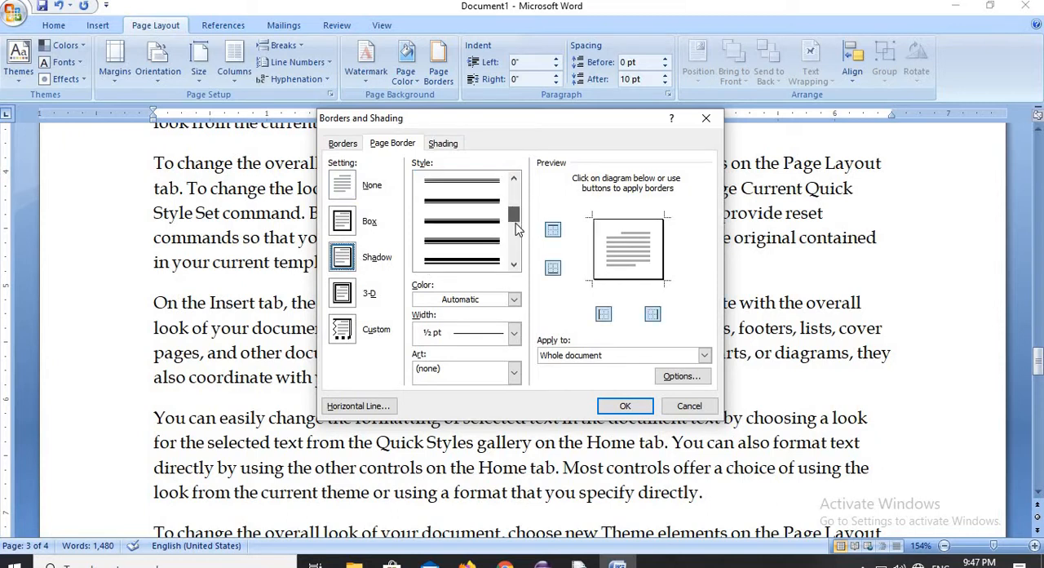
click(502, 243)
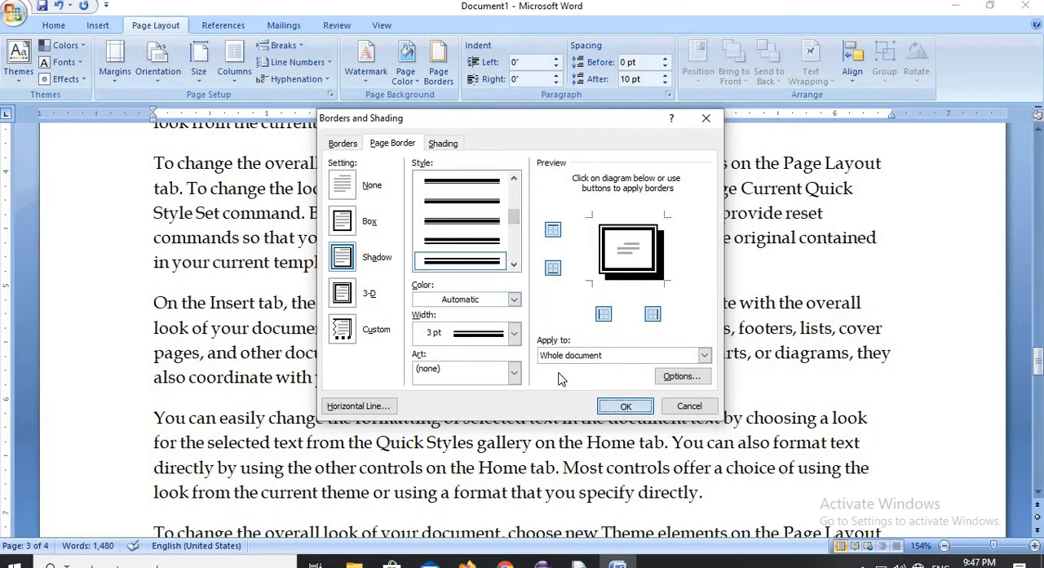
click(516, 301)
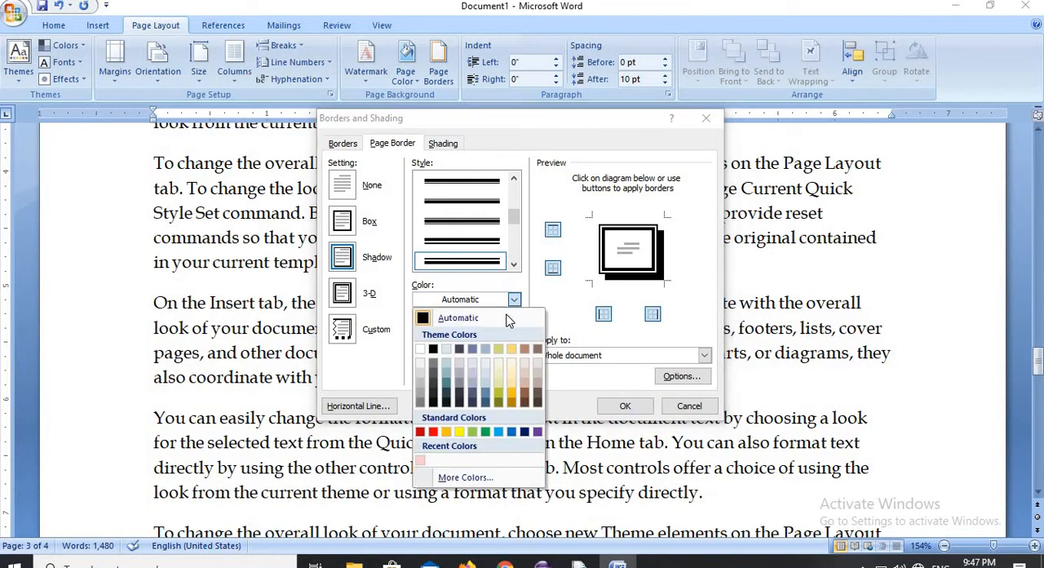
click(429, 432)
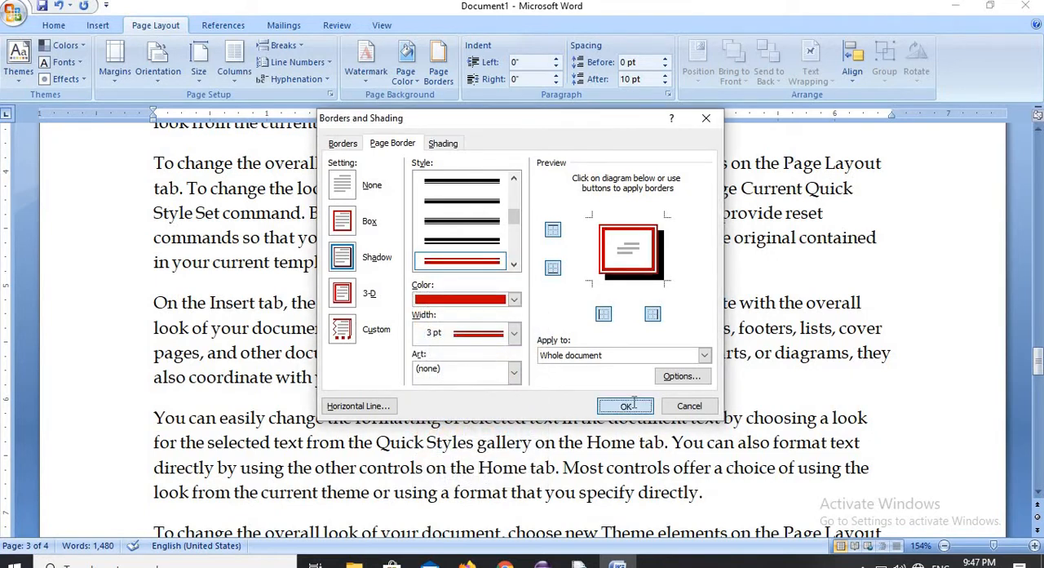
click(625, 405)
scroll(1029, 332, down, 2)
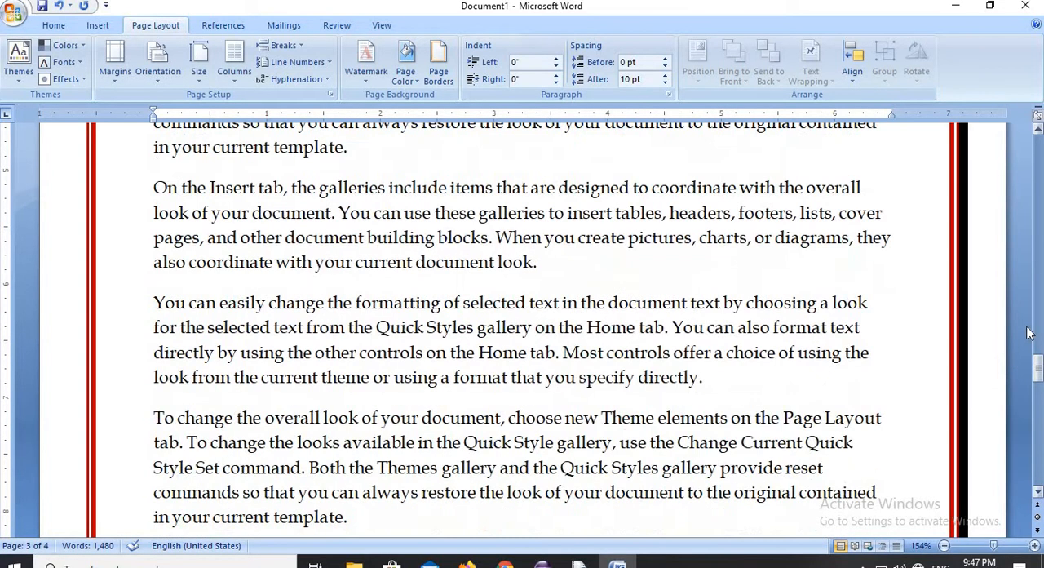
drag(1036, 366, 956, 161)
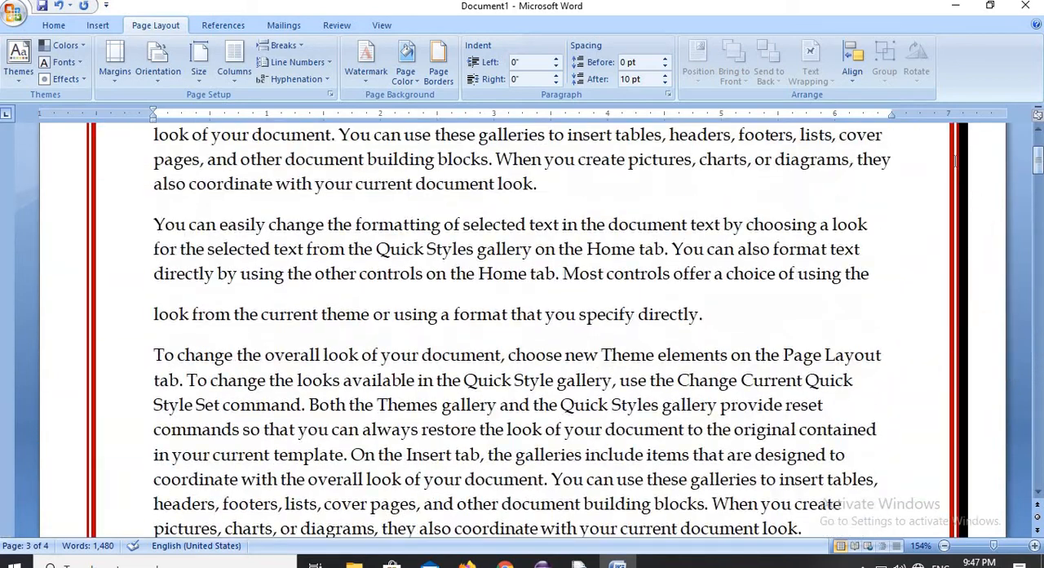
- Set the red shadow page border back to None for the whole document
click(439, 58)
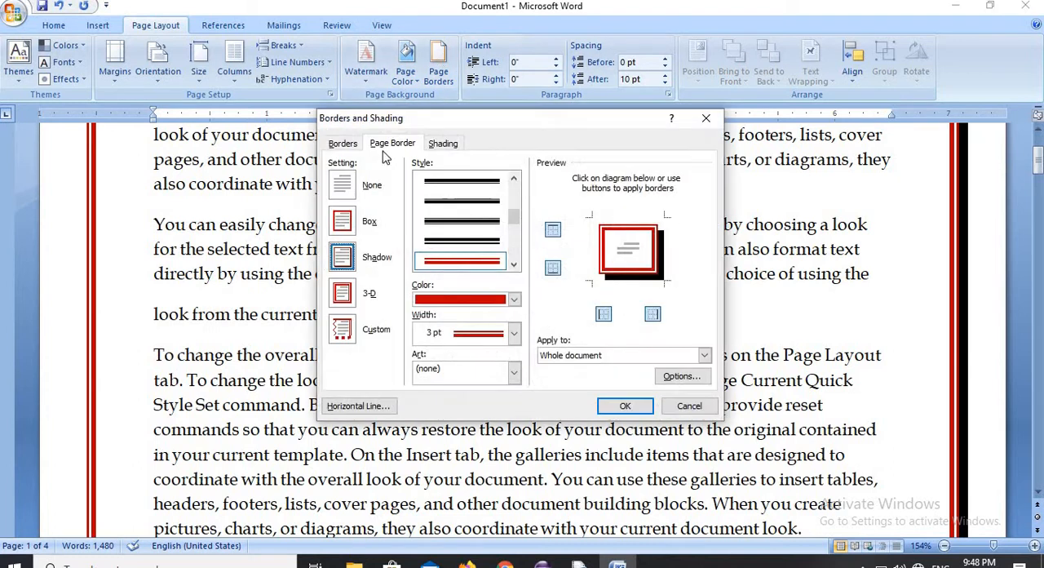
click(341, 192)
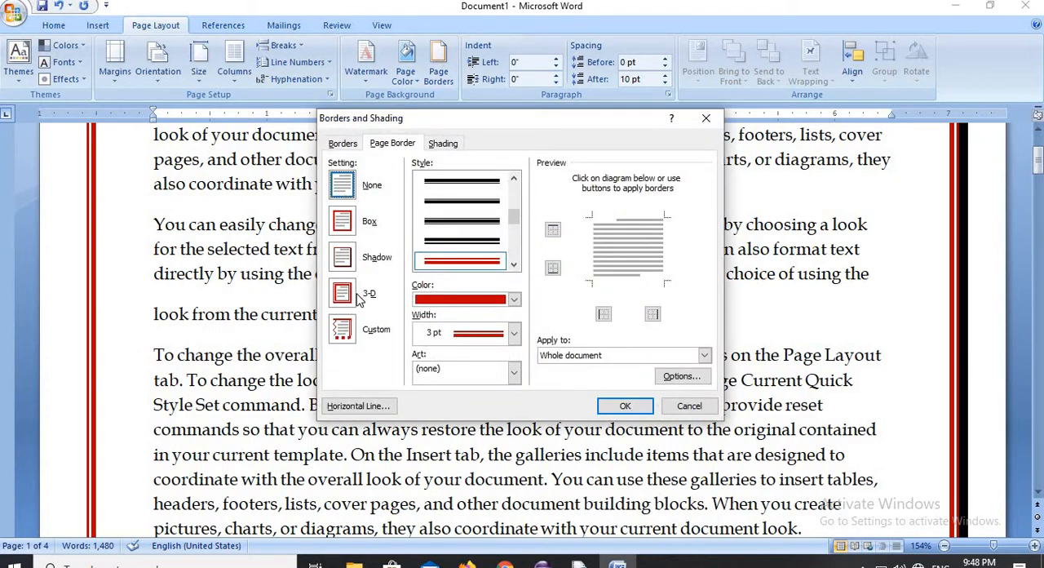
click(625, 405)
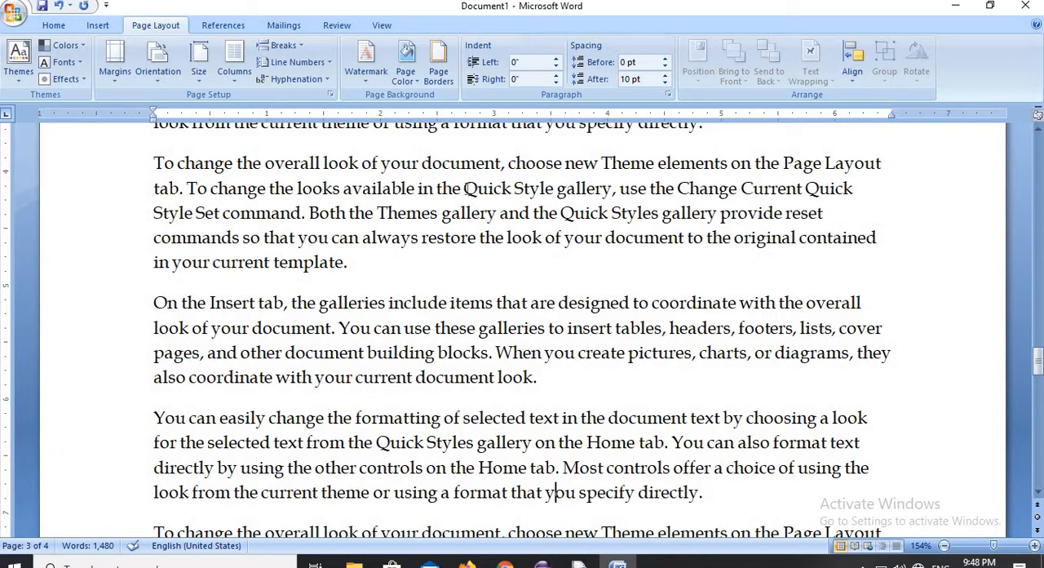
- Increase the left indent of the paragraph spanning pages 2 and 3 to 0.6"
scroll(464, 188, down, 10)
scroll(356, 226, up, 1)
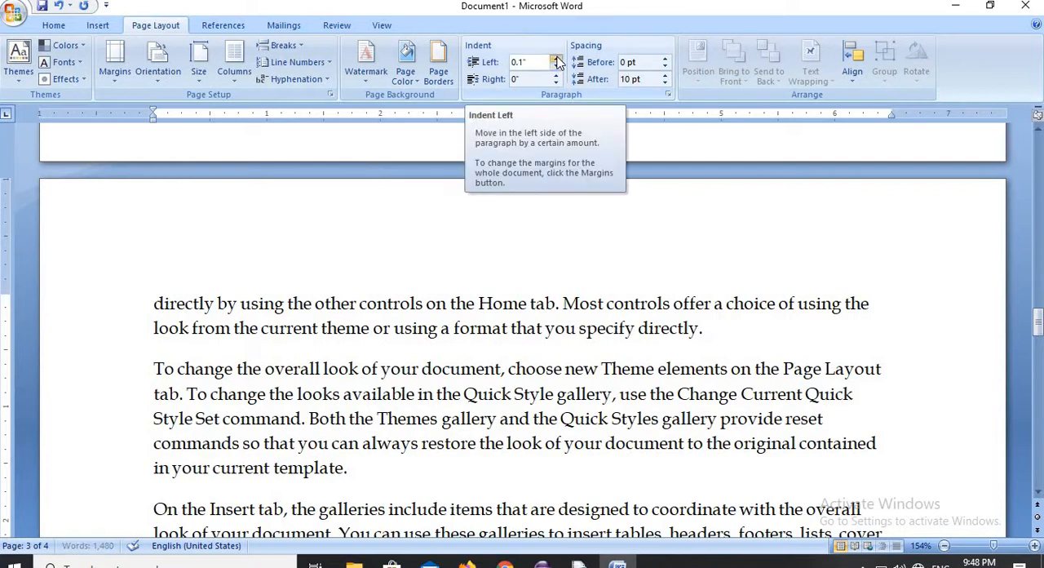
click(557, 59)
click(557, 59)
click(557, 58)
click(557, 59)
click(556, 59)
click(557, 58)
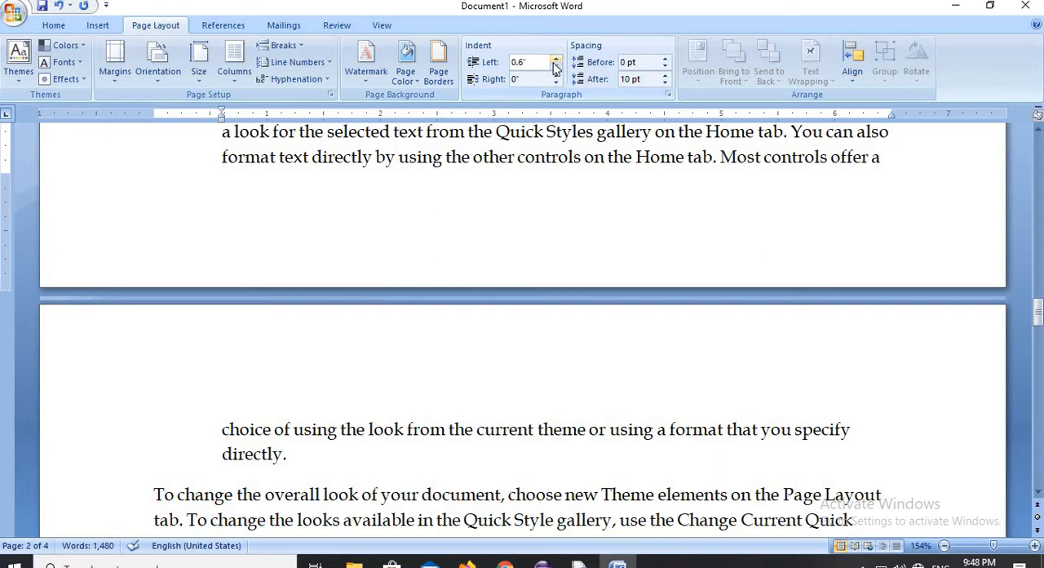
- Reduce the left indent of the paragraph spanning pages 2 and 3 to 0"
click(555, 72)
click(555, 71)
click(555, 72)
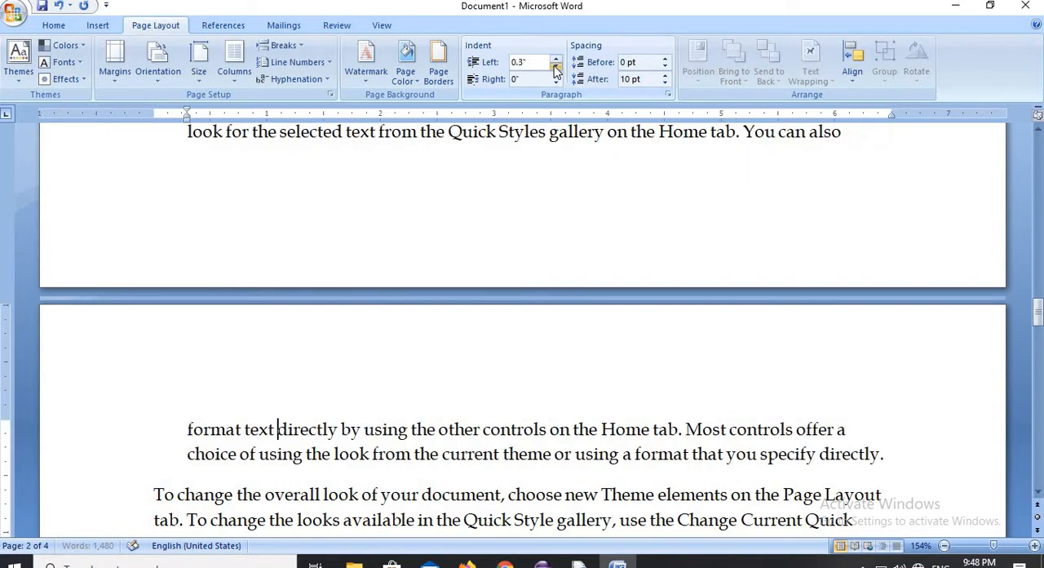
click(555, 71)
click(555, 72)
click(556, 72)
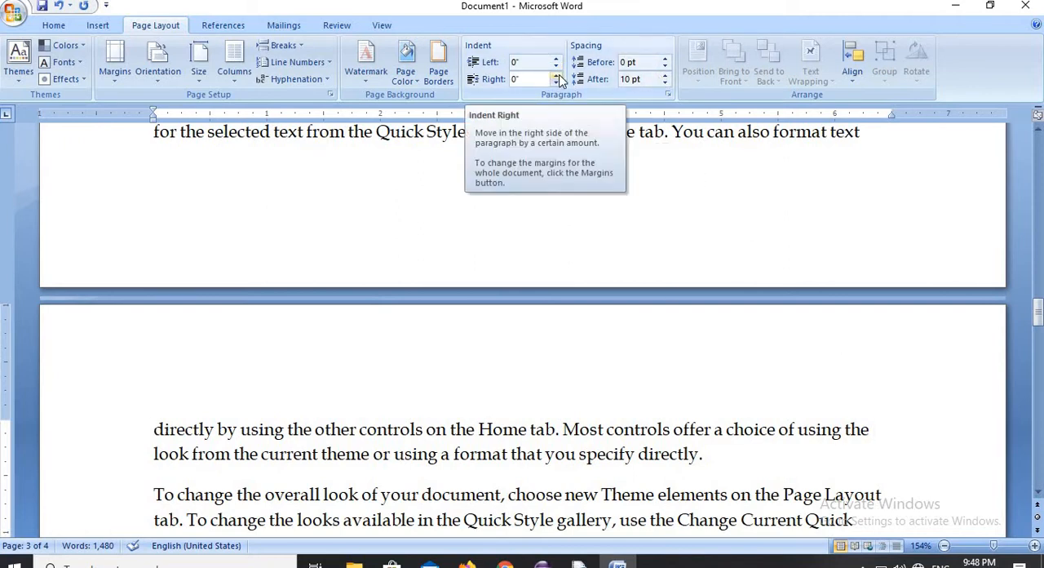
- Increase the right indent of the paragraph spanning pages 2 and 3 to 1"
click(557, 75)
click(557, 75)
click(557, 75)
click(557, 75)
click(557, 75)
click(557, 75)
click(557, 75)
click(557, 75)
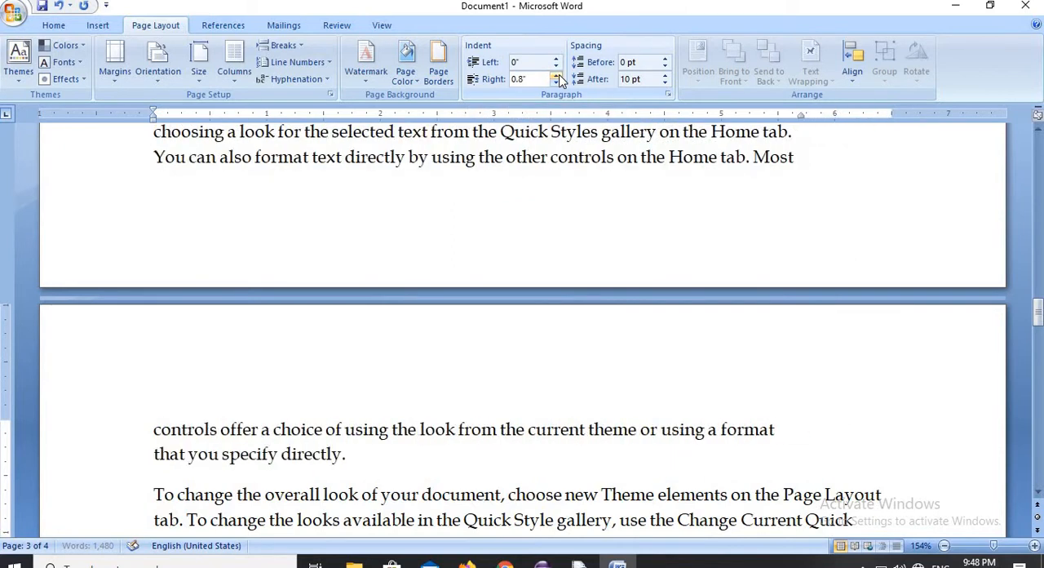
click(556, 75)
click(557, 75)
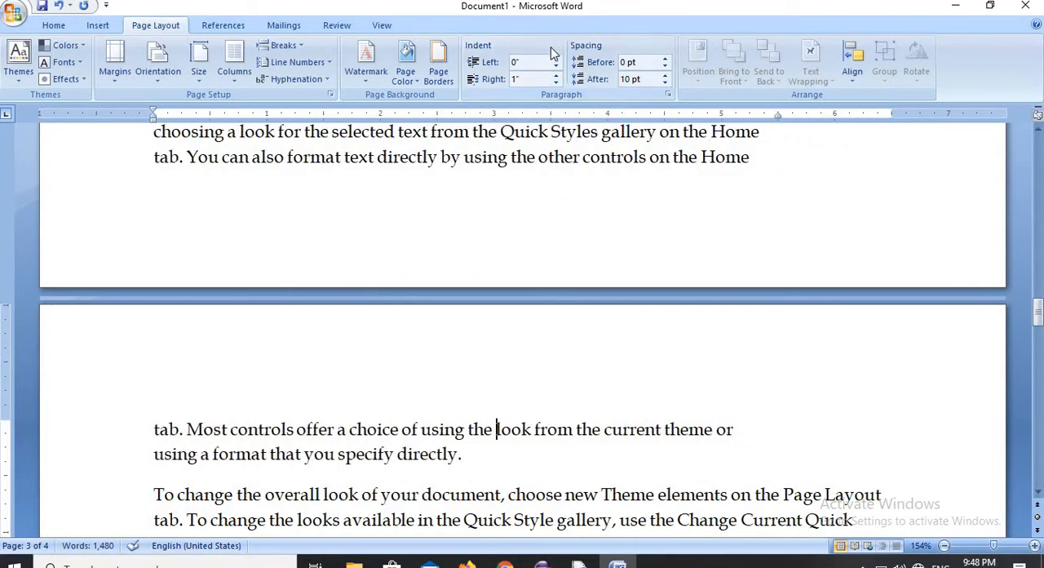
- Reduce the right indent of the paragraph spanning pages 2 and 3 to 0"
click(557, 83)
click(557, 83)
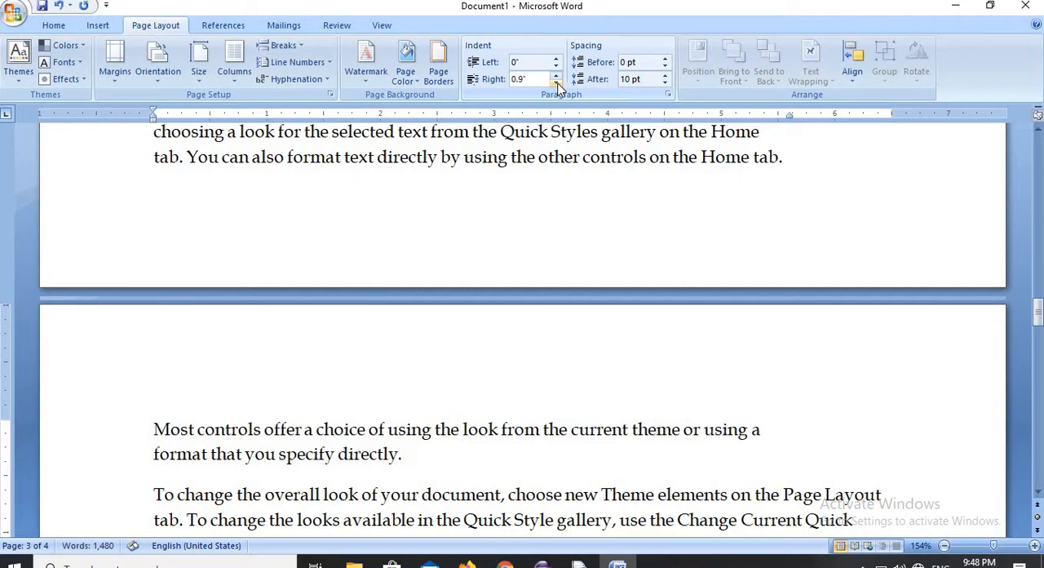
click(556, 83)
click(557, 83)
click(557, 83)
click(557, 84)
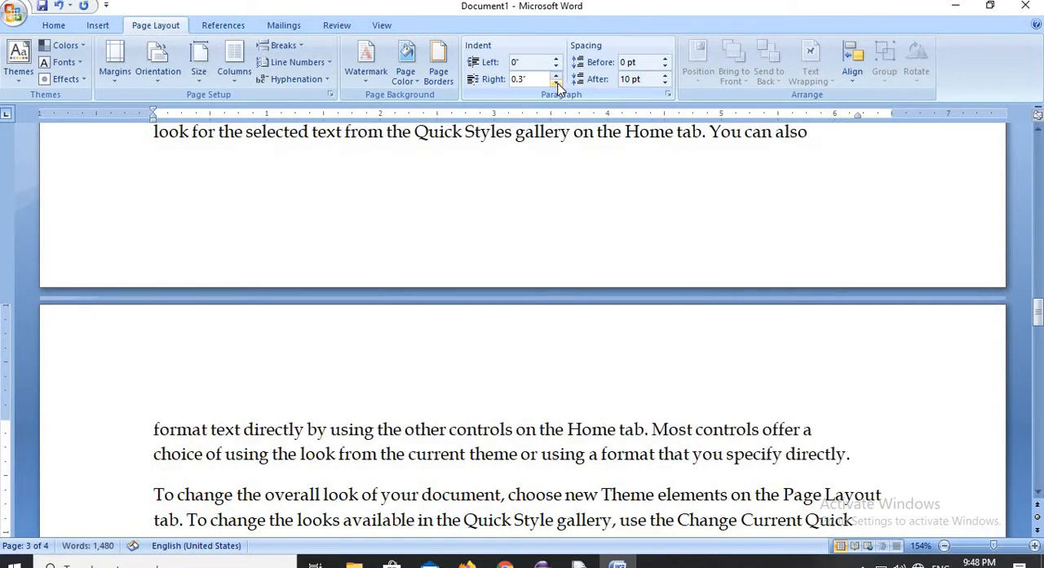
click(557, 83)
click(557, 83)
click(557, 83)
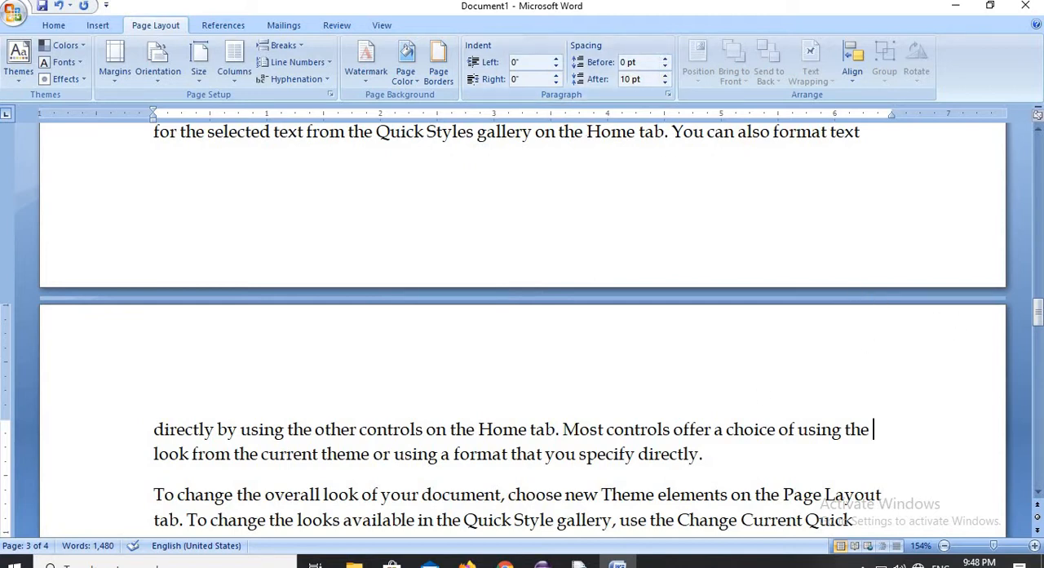
- Set the spacing before page 3's "To change the overall look" paragraph to 60 pt
drag(1038, 312, 1038, 326)
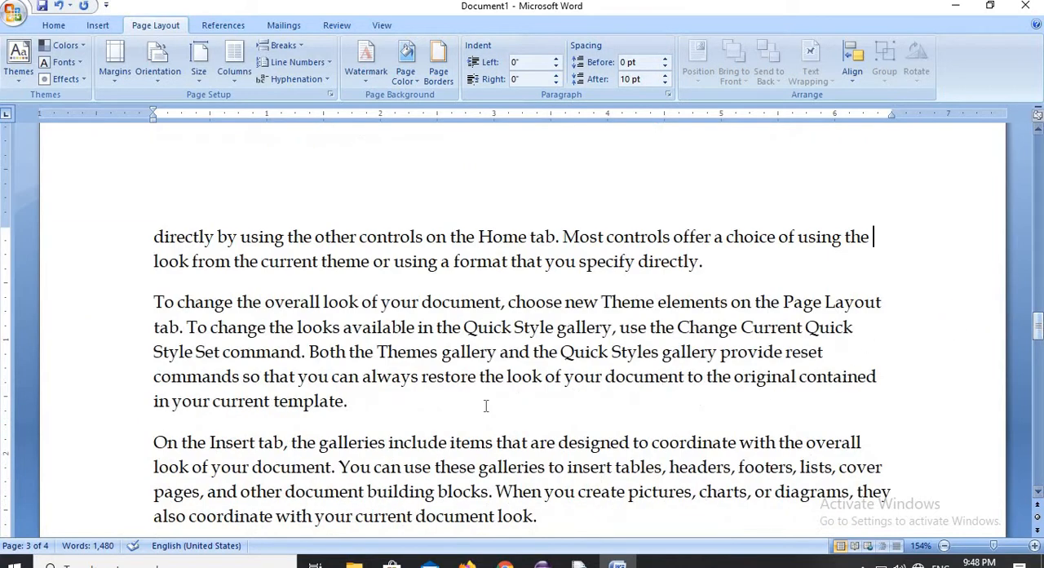
click(485, 405)
click(666, 58)
click(666, 58)
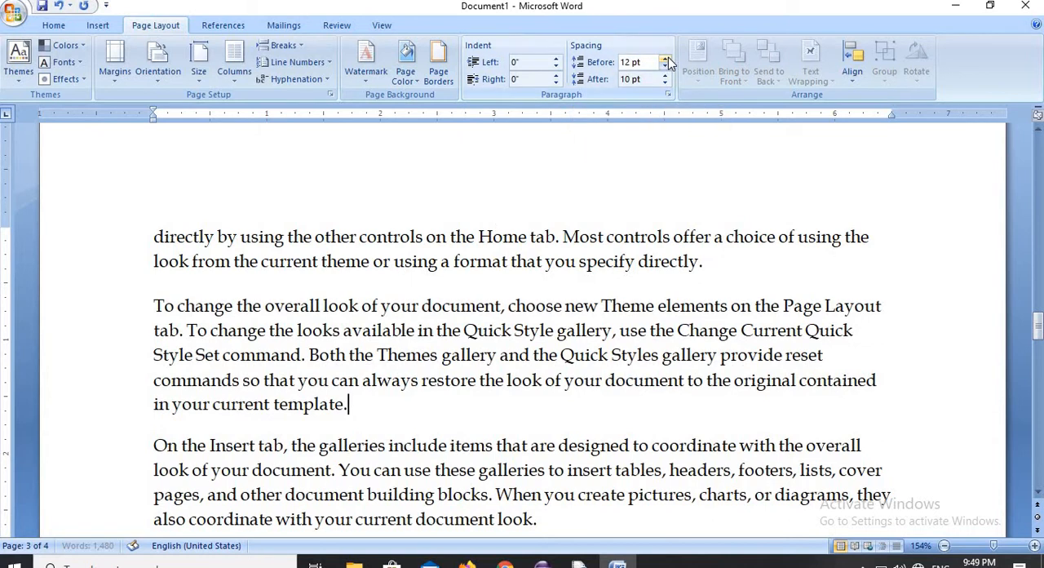
click(665, 59)
click(666, 59)
click(665, 59)
click(665, 58)
click(665, 59)
click(665, 59)
click(666, 59)
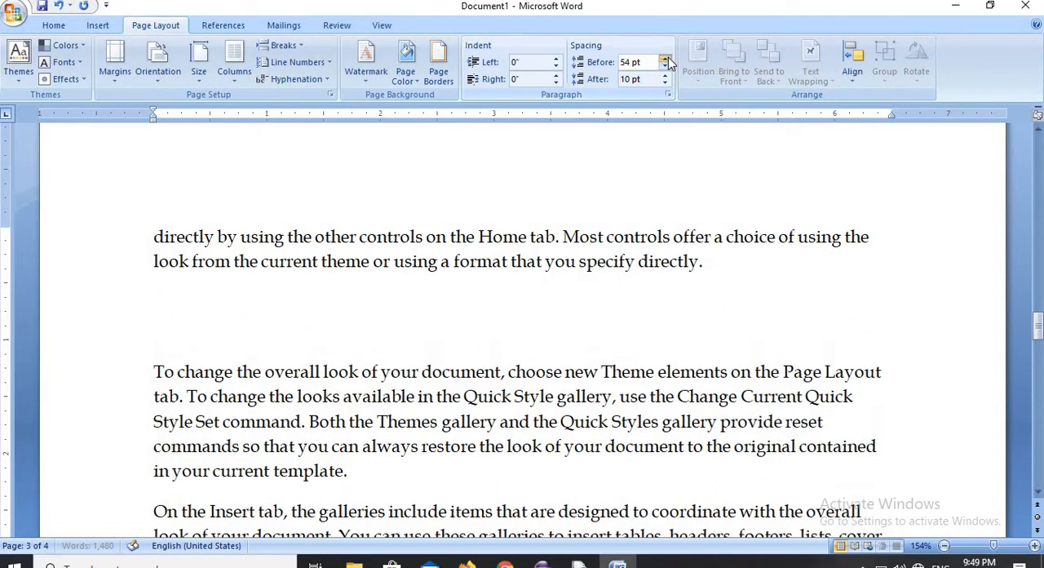
click(665, 58)
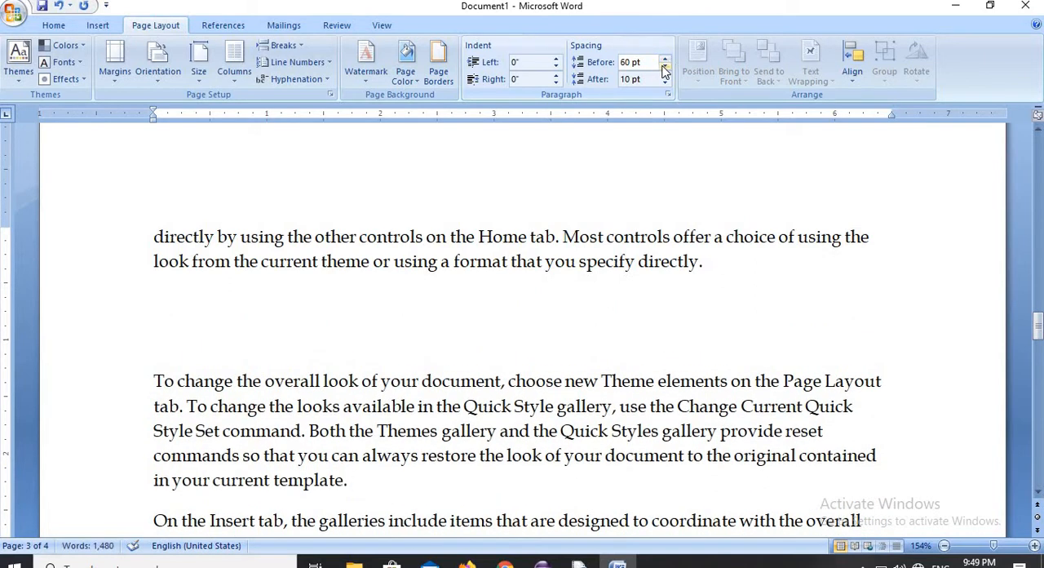
- Reduce the spacing before the "To change the overall look" paragraph to 0 pt
click(666, 67)
click(666, 67)
click(665, 67)
click(665, 67)
click(666, 67)
click(666, 67)
click(665, 67)
click(665, 67)
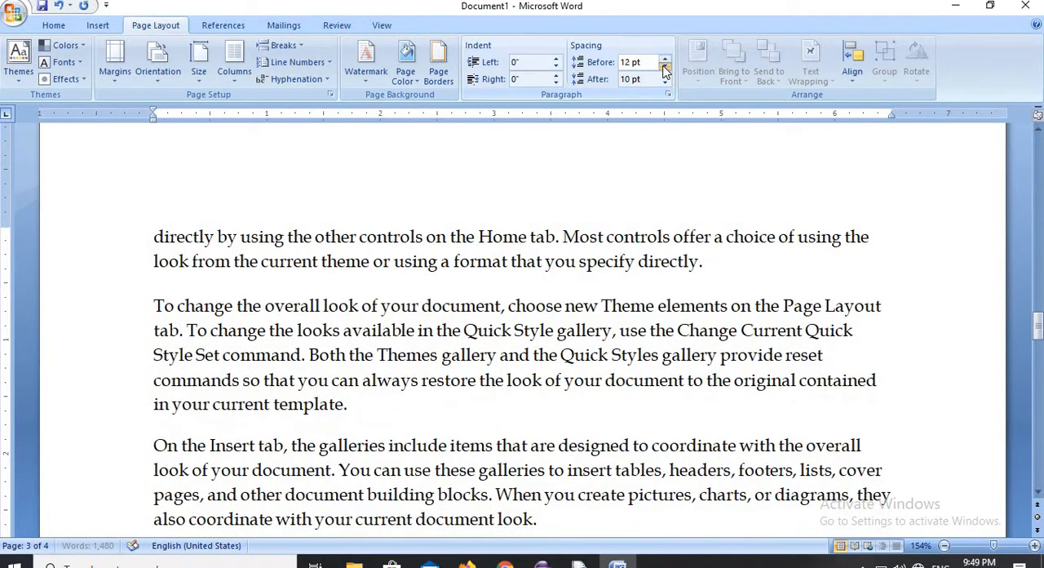
click(666, 69)
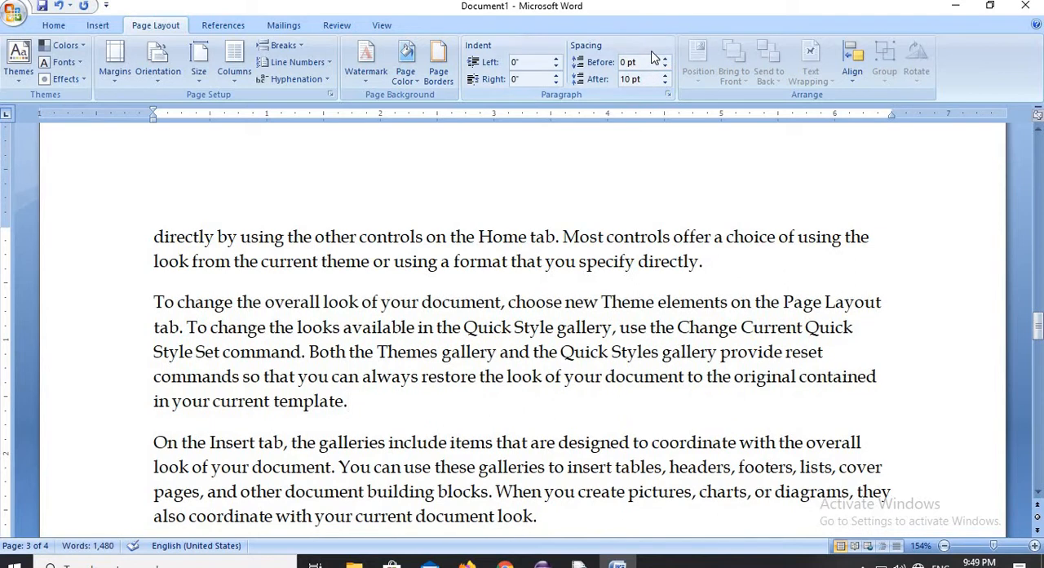
- Increase the spacing after the "To change the overall look" paragraph to 48 pt
click(665, 76)
click(665, 76)
click(664, 77)
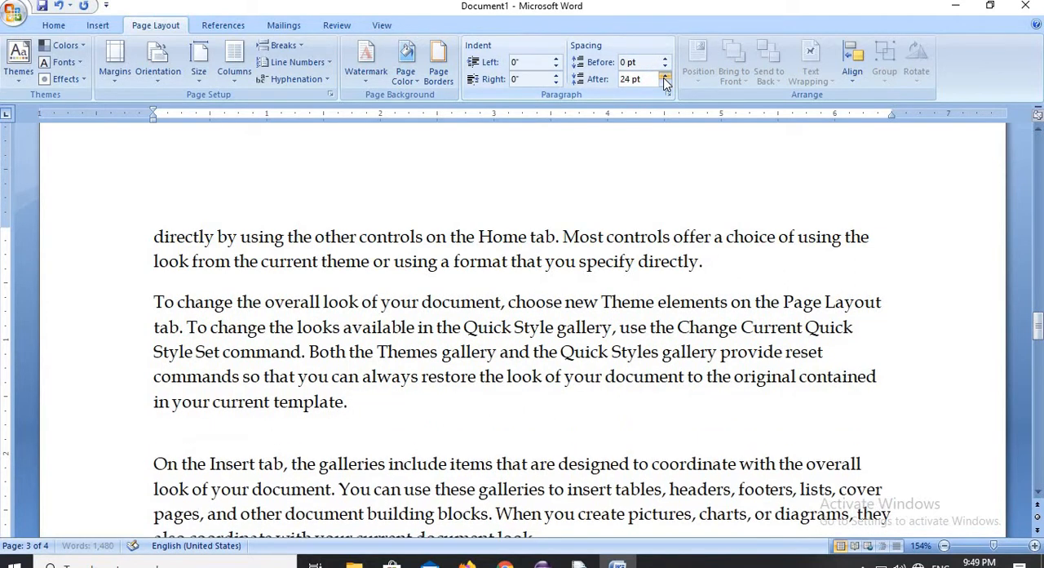
click(664, 76)
click(664, 77)
click(665, 77)
click(665, 77)
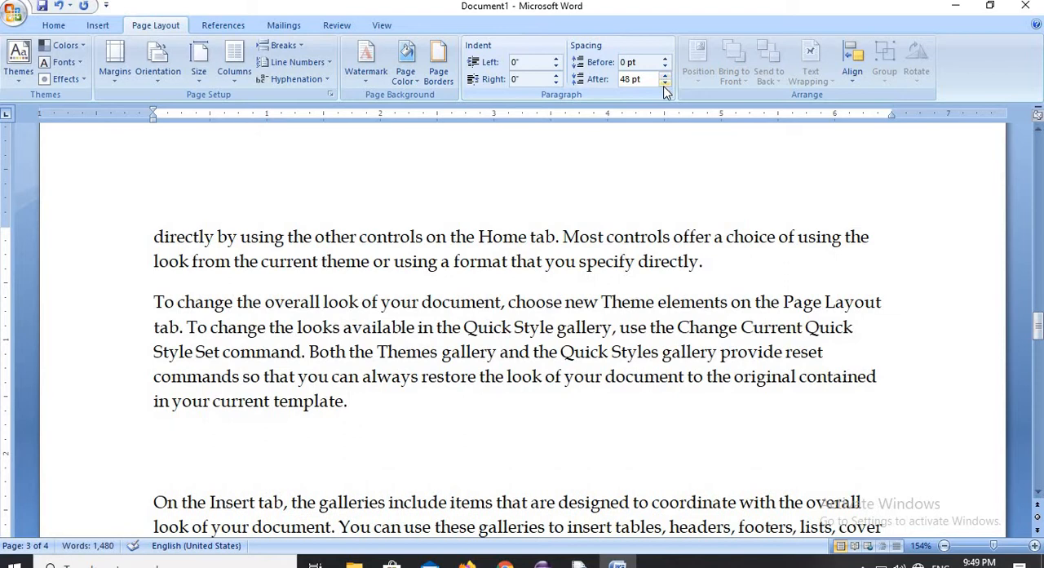
- Reduce the spacing after page 3's "To change the overall look" paragraph to 0 pt
click(667, 83)
click(667, 83)
click(666, 83)
click(666, 83)
click(666, 83)
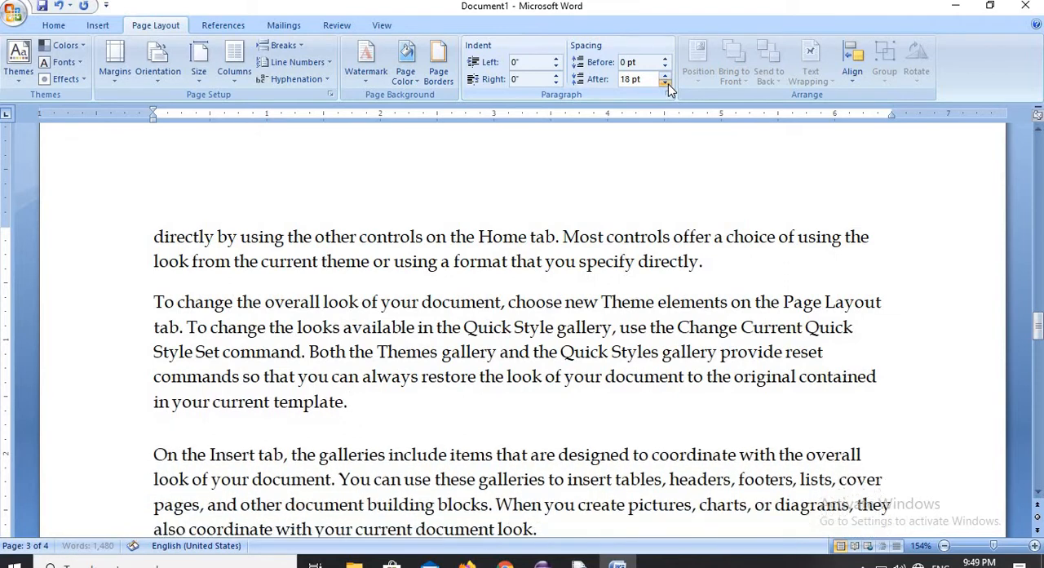
click(666, 83)
click(666, 83)
click(666, 83)
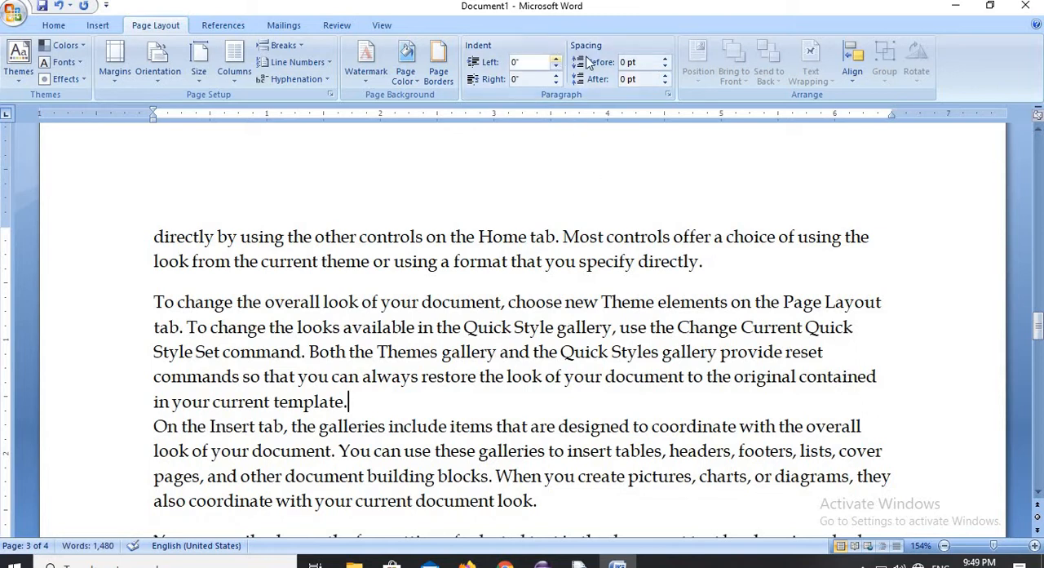
click(436, 73)
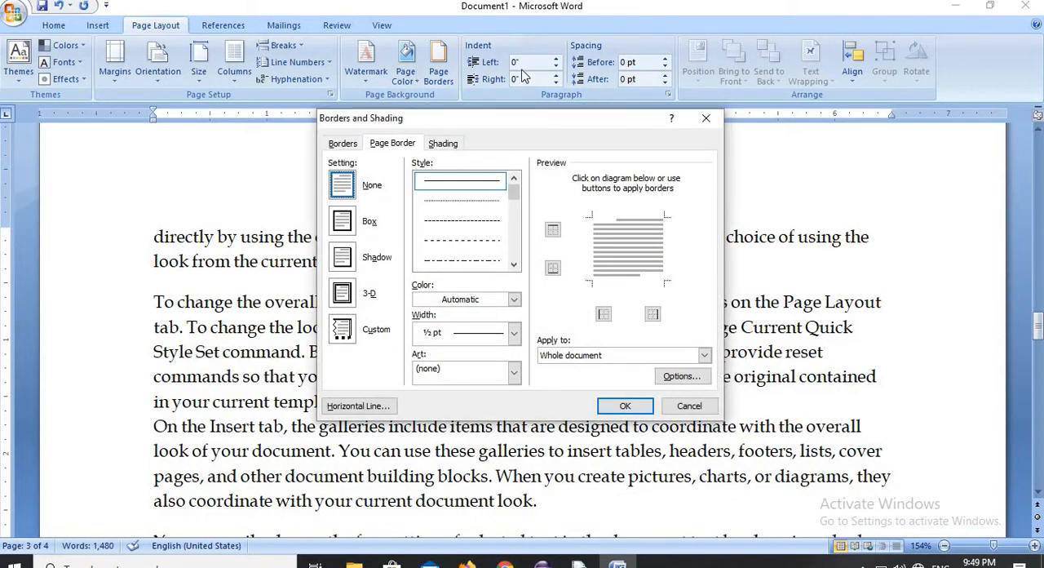
click(706, 121)
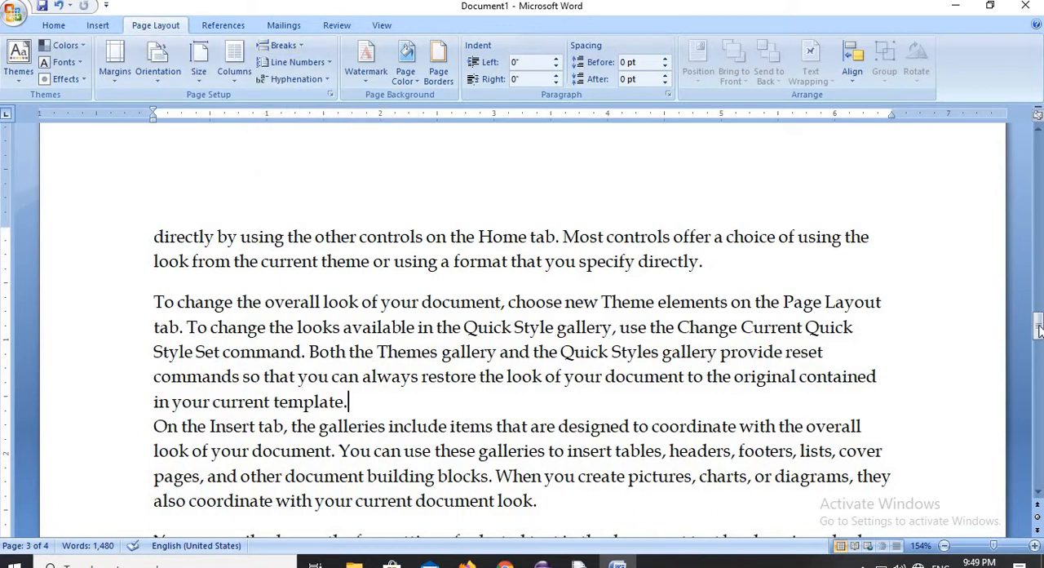
- Add an empty paragraph on page 1 after the "To change the overall look" paragraph ending "in your current template." and insert a page break there
drag(1038, 327, 912, 273)
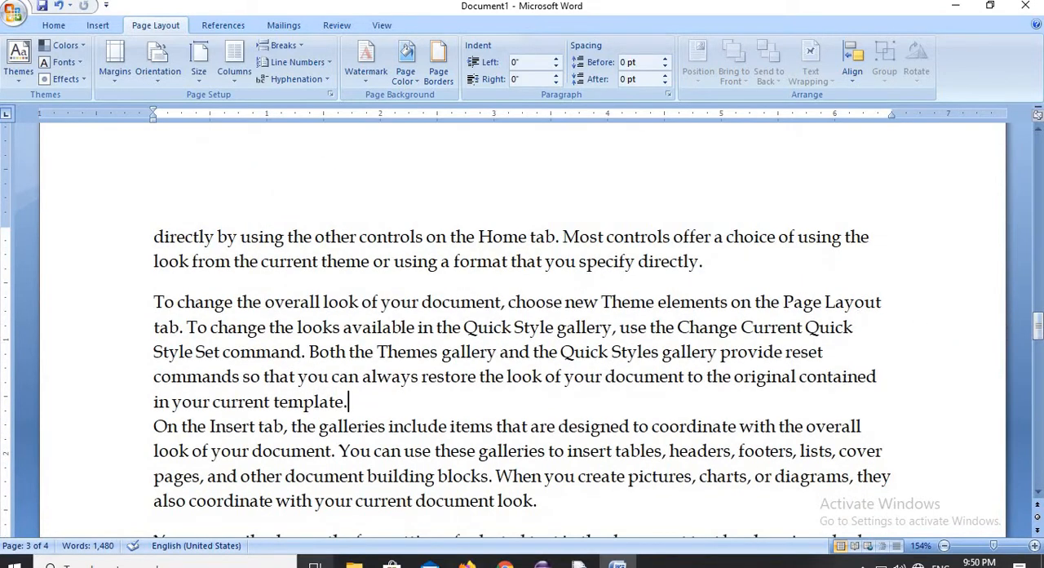
scroll(481, 517, up, 10)
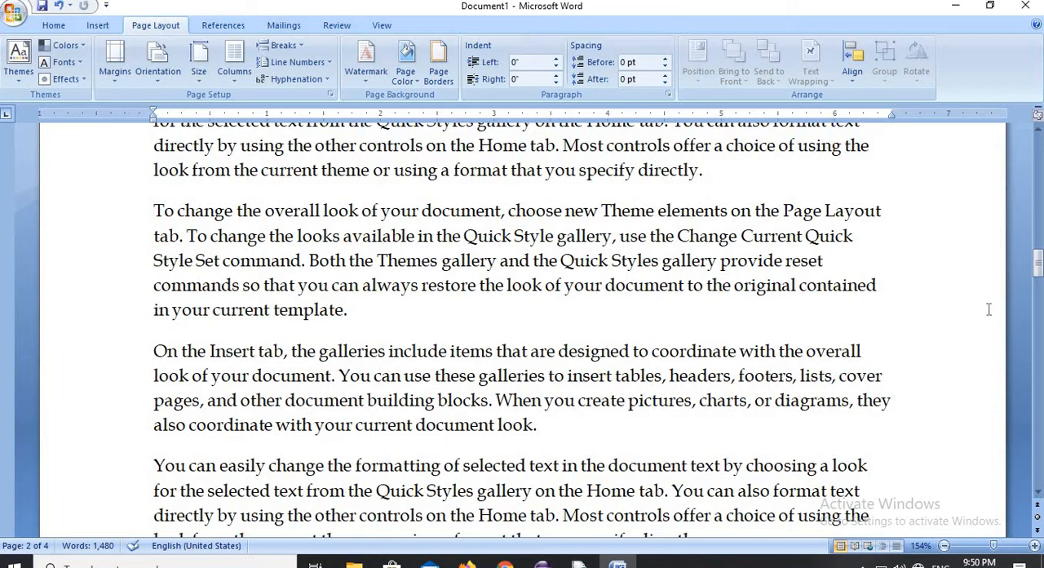
drag(1039, 265, 1039, 152)
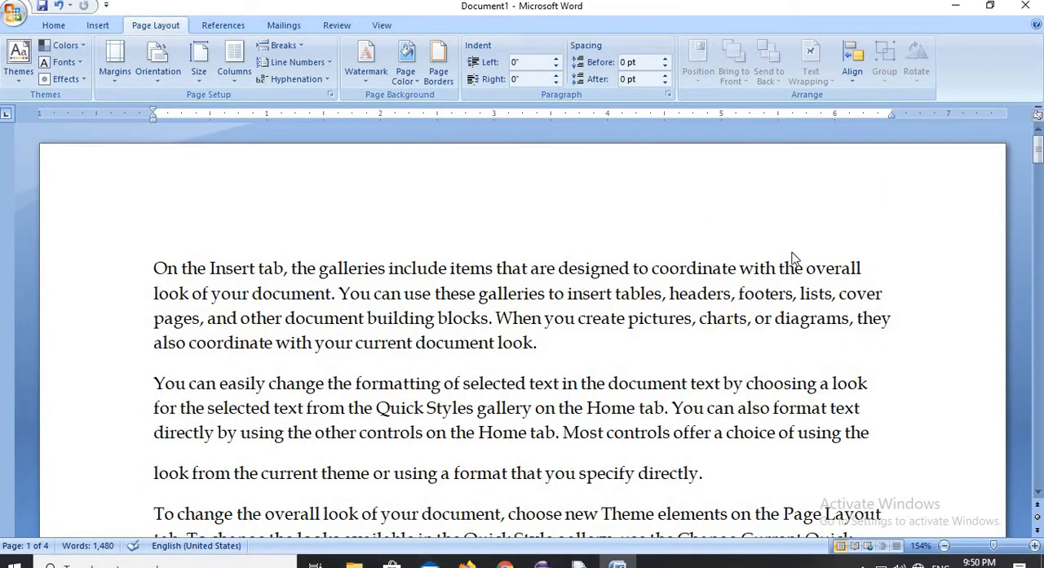
drag(1037, 160, 1036, 205)
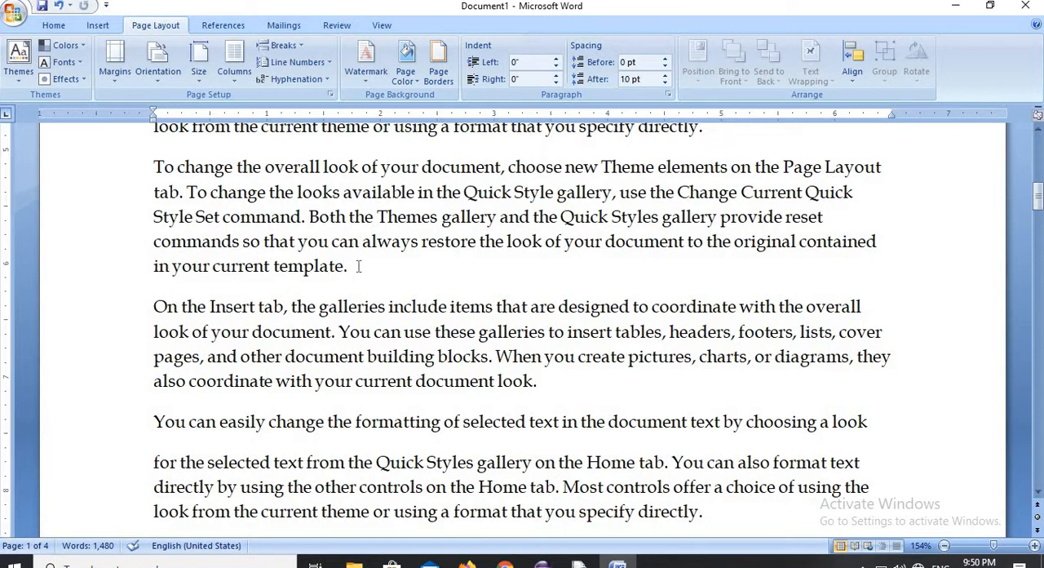
key(Return)
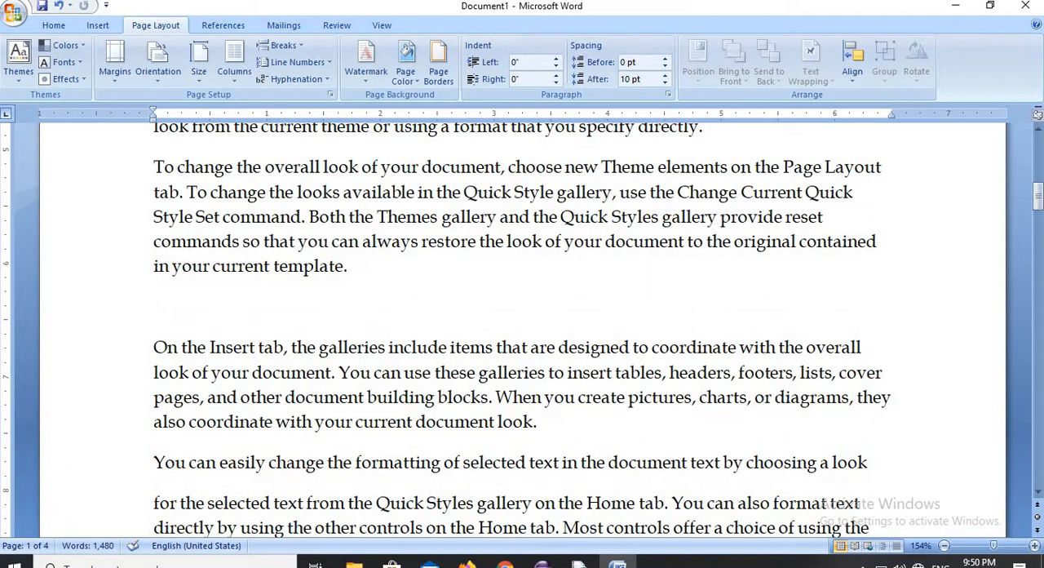
click(300, 48)
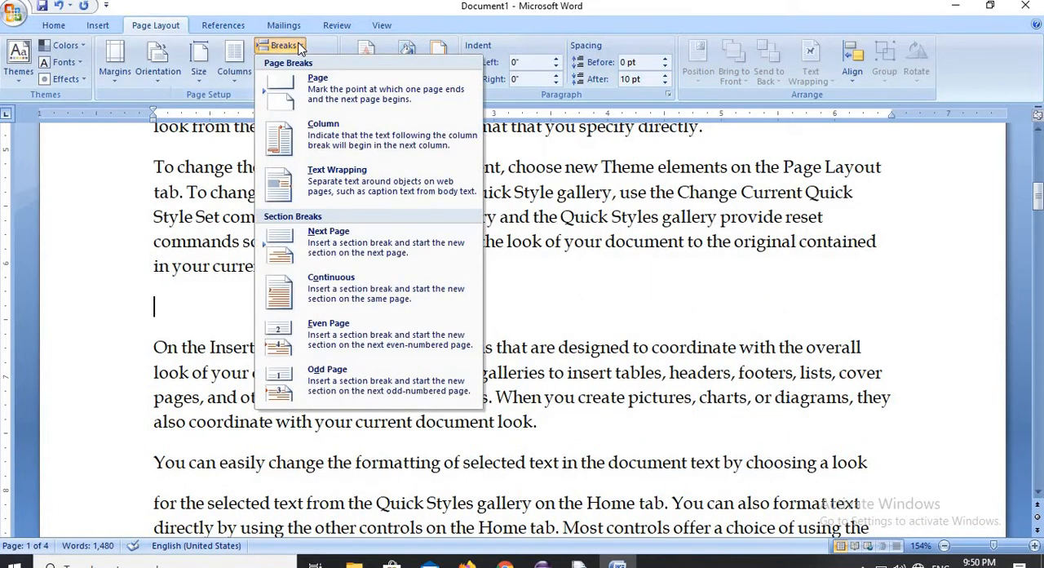
click(323, 96)
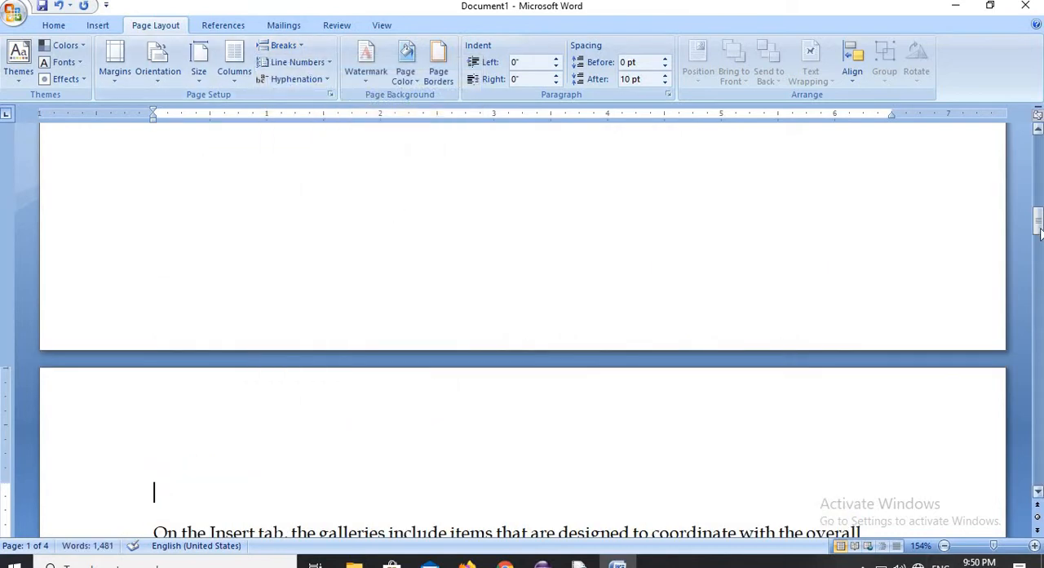
- Insert a Next Page section break on page 2 before the line "also coordinate with your current document look."
drag(1038, 224, 1031, 277)
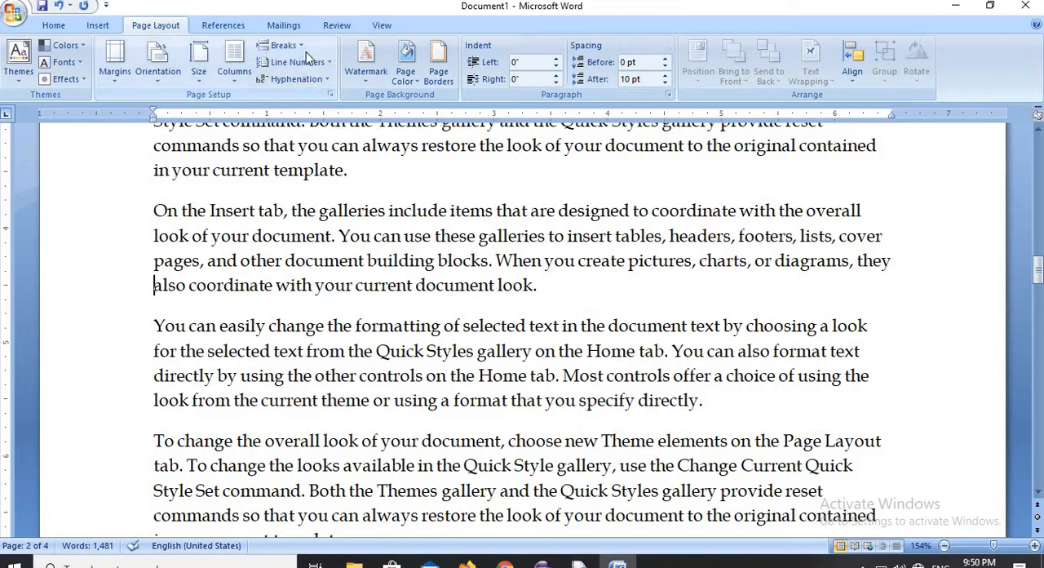
click(281, 45)
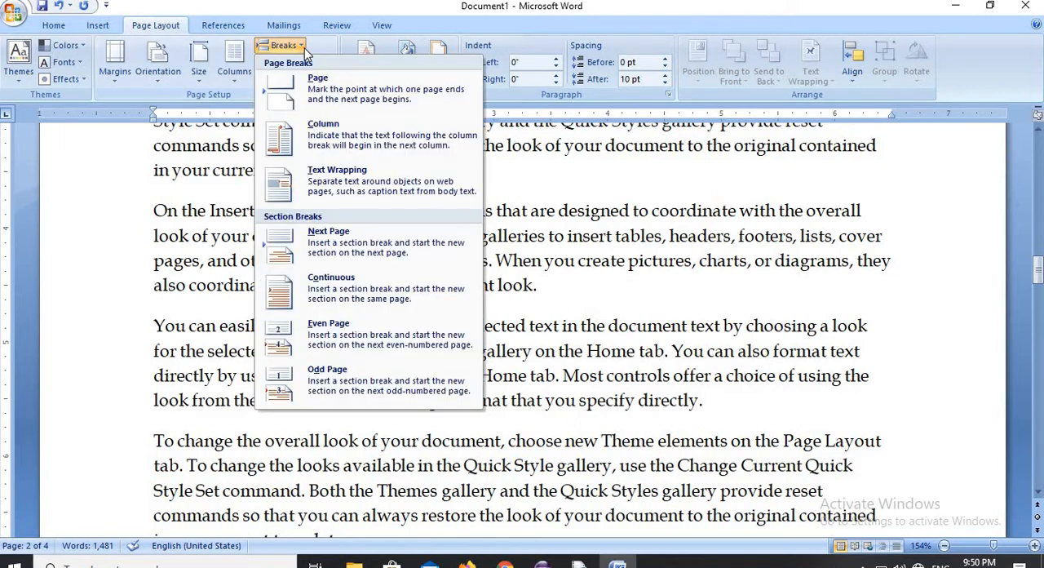
click(320, 234)
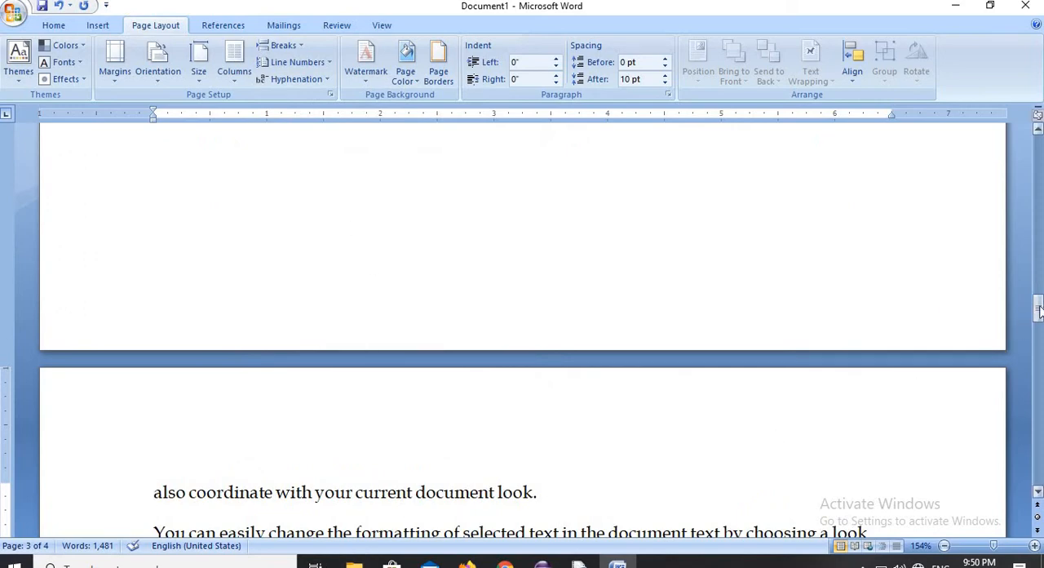
- Add a dark blue 3 pt box page border in the thick shaded line style, applied to this section's first page only
drag(1036, 308, 1037, 149)
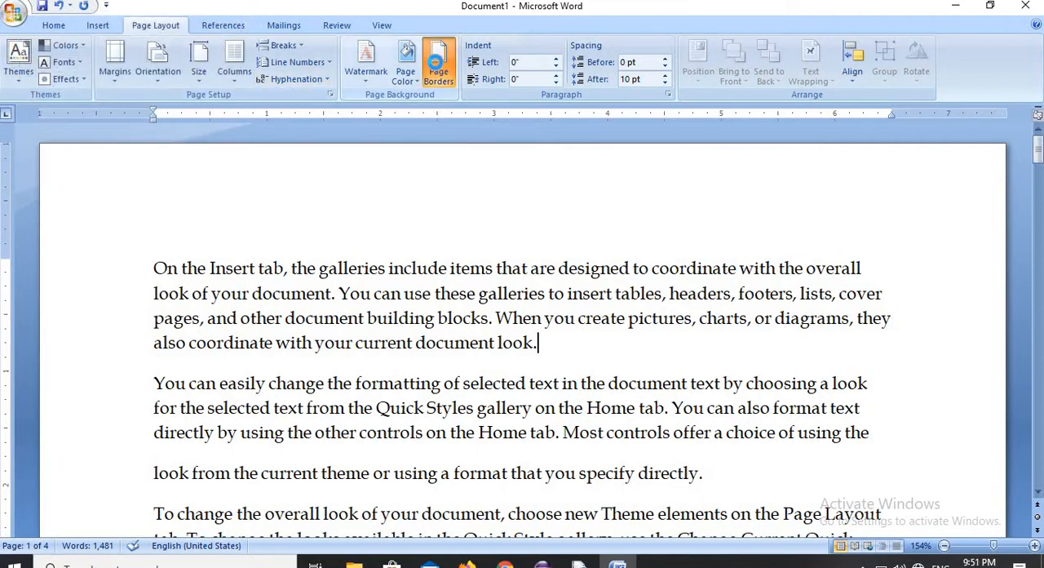
click(438, 72)
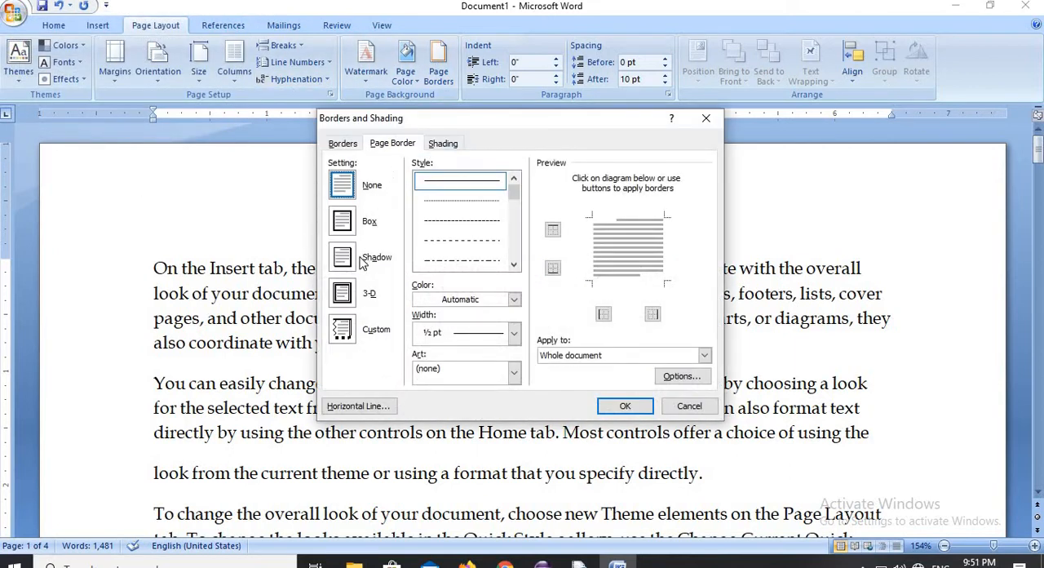
click(341, 223)
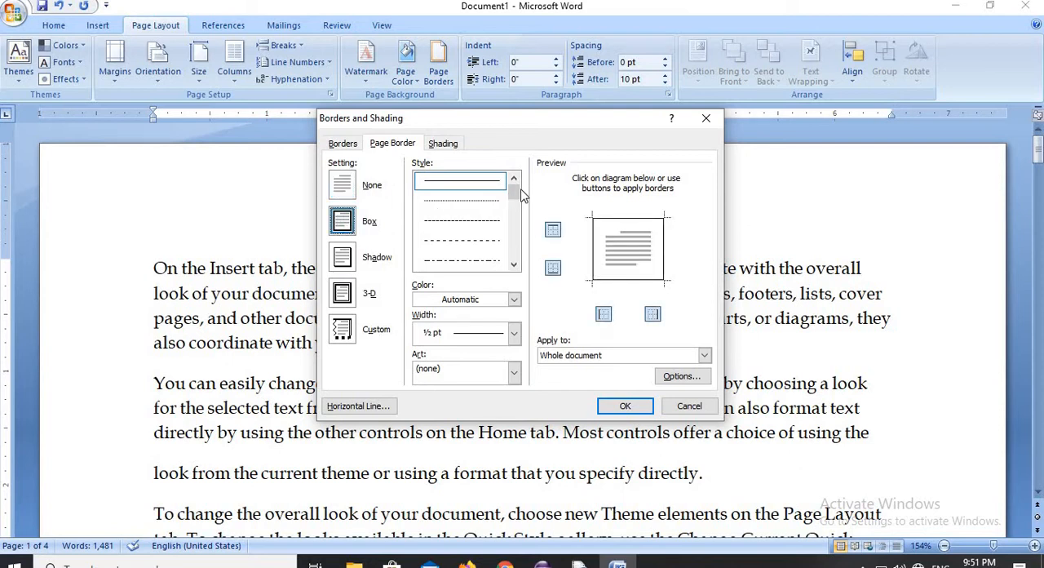
drag(513, 198, 514, 256)
click(492, 222)
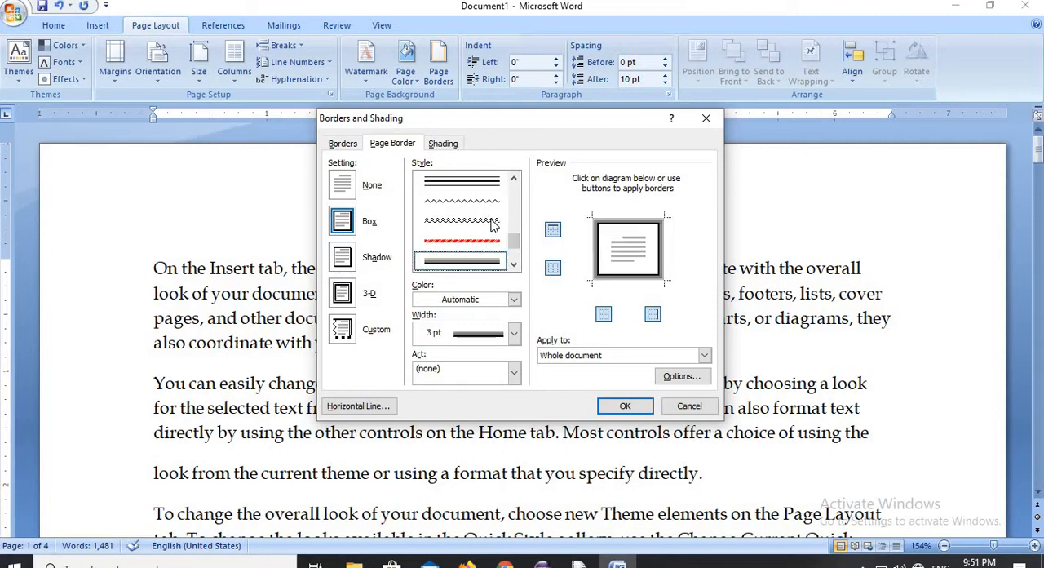
click(512, 300)
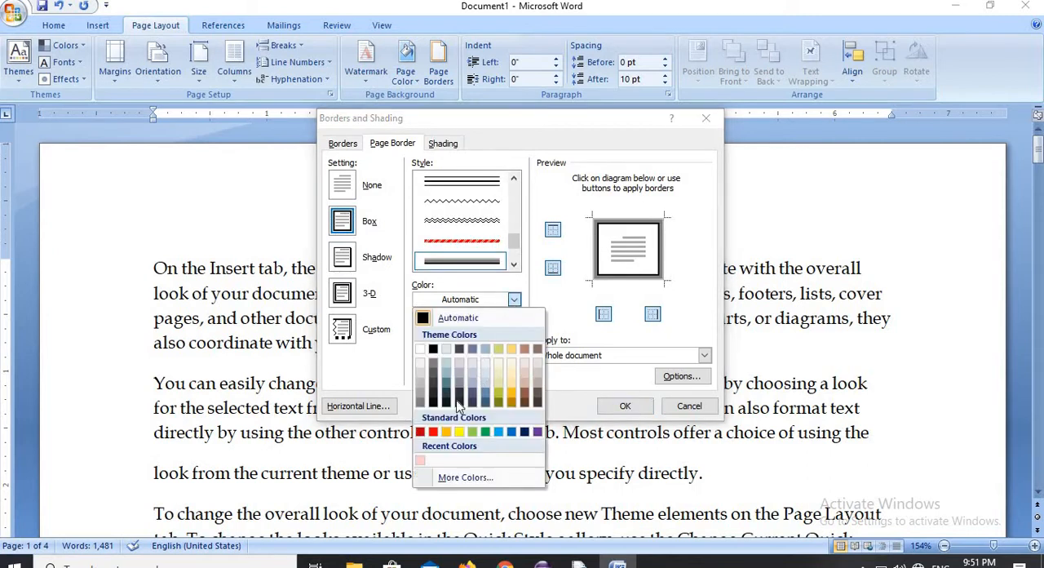
click(523, 432)
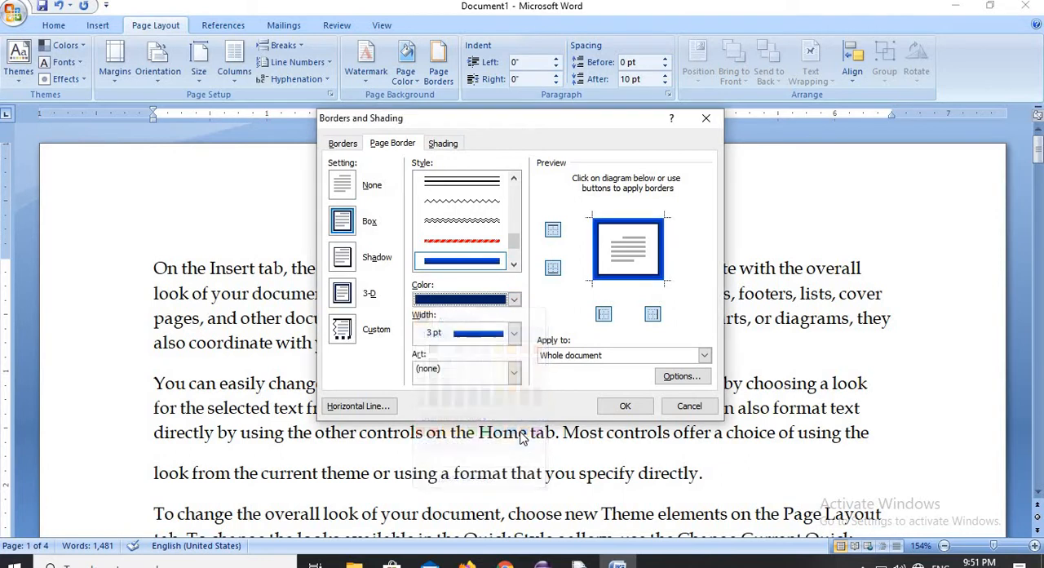
click(704, 356)
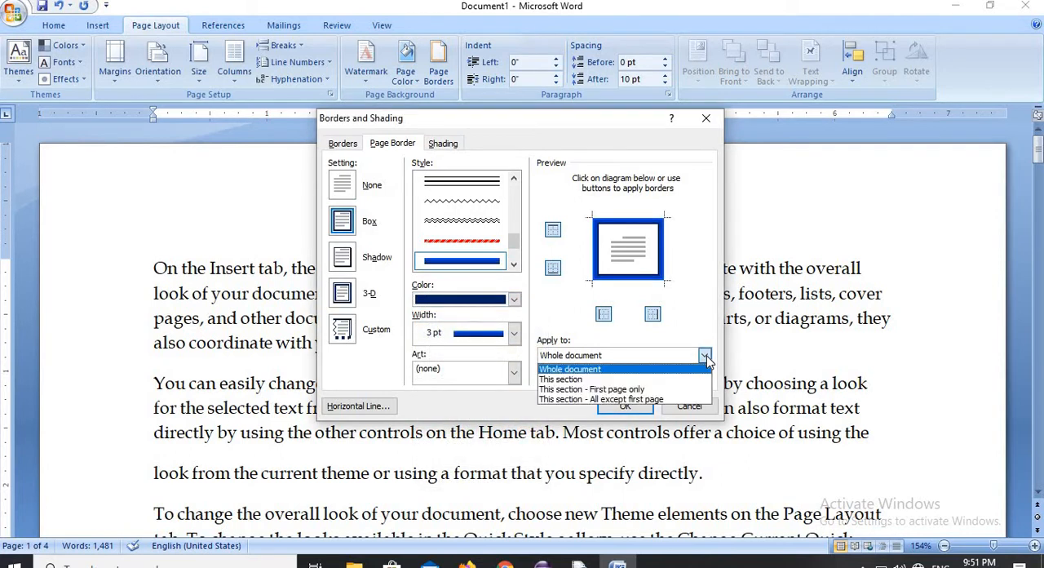
click(644, 395)
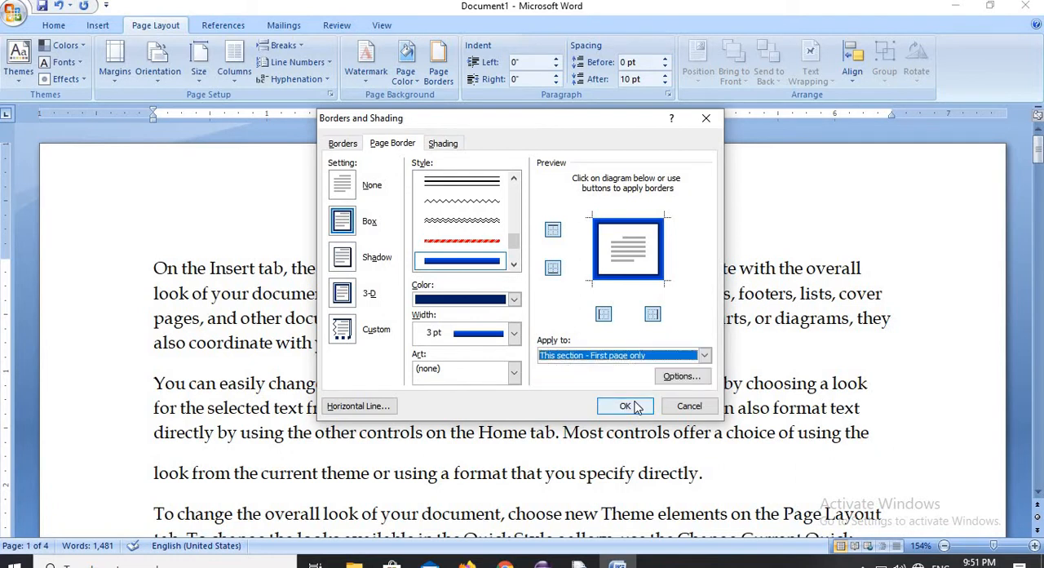
click(635, 404)
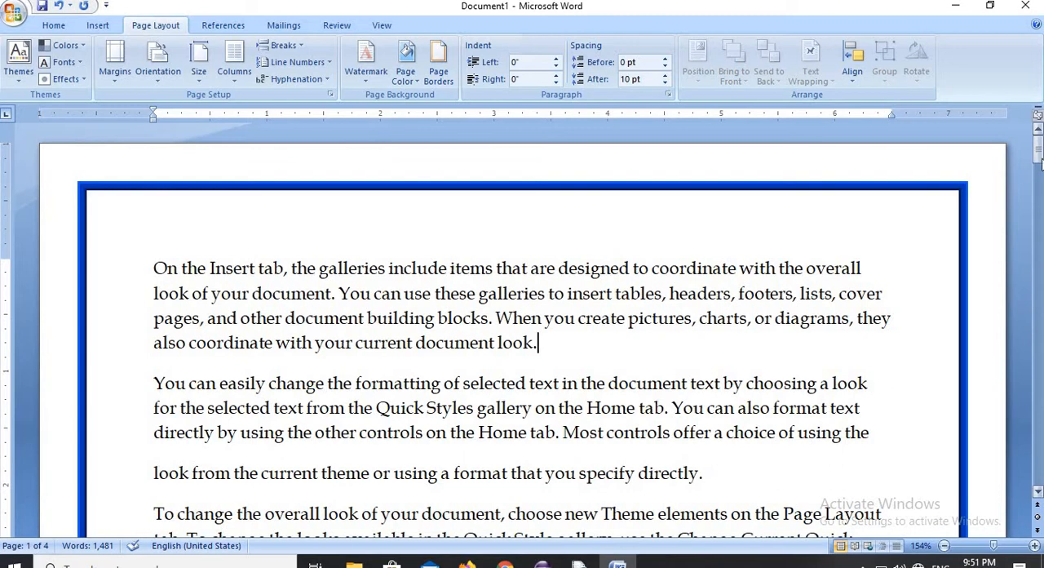
- Change the page border to apply to all pages of this section except the first page
drag(1040, 163, 1040, 254)
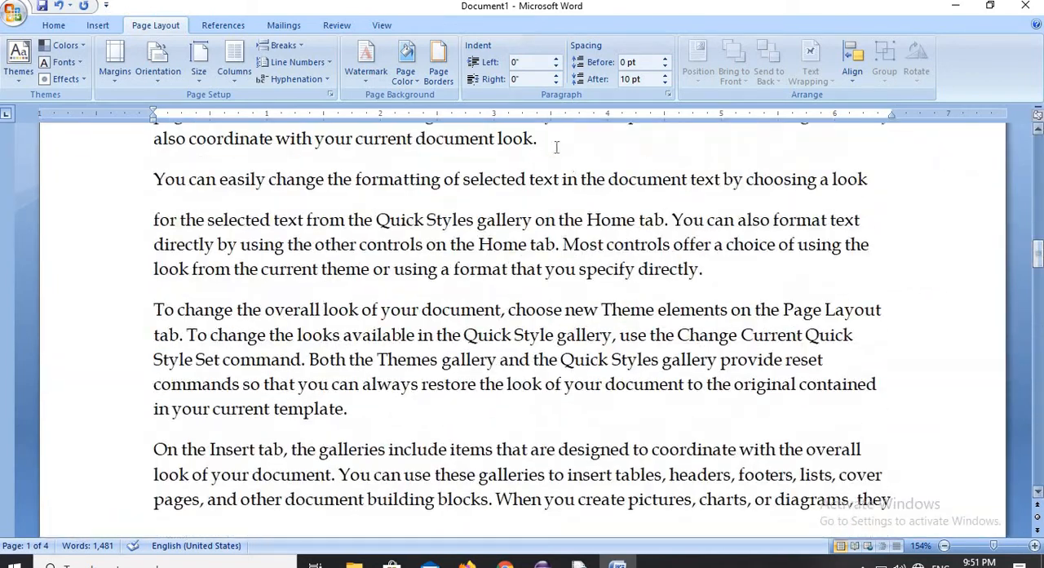
click(435, 53)
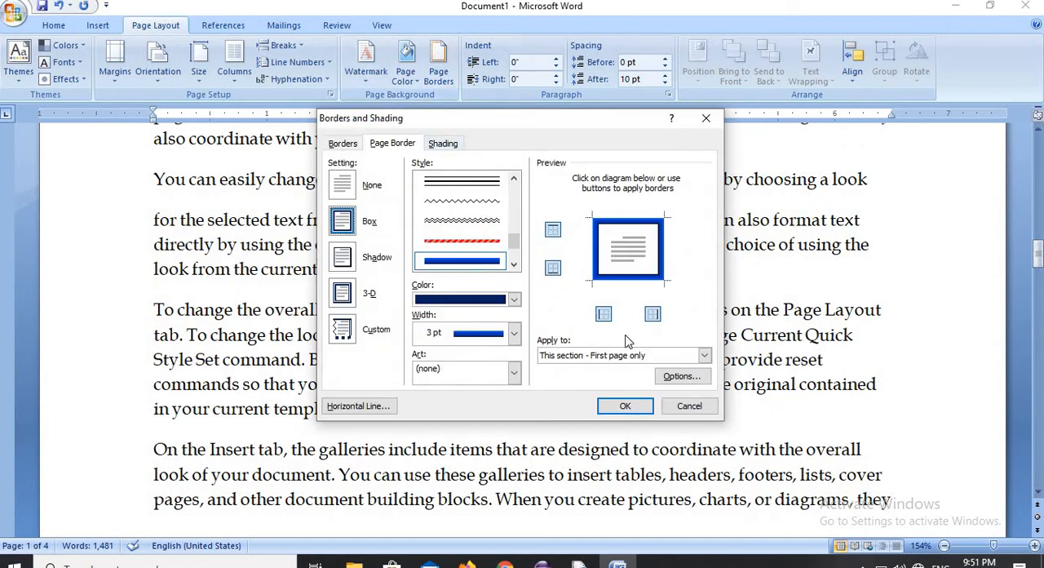
click(704, 357)
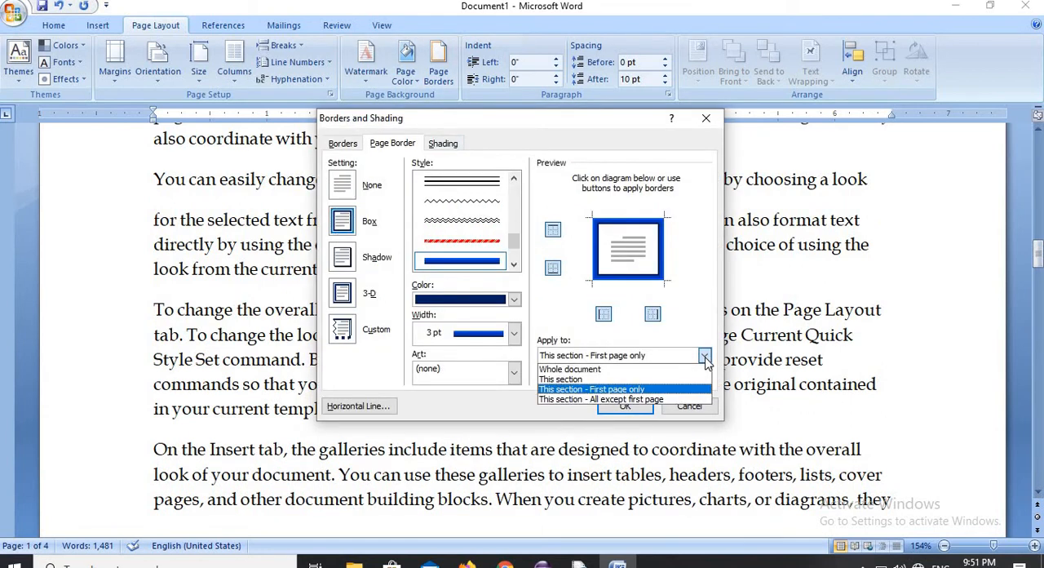
click(651, 399)
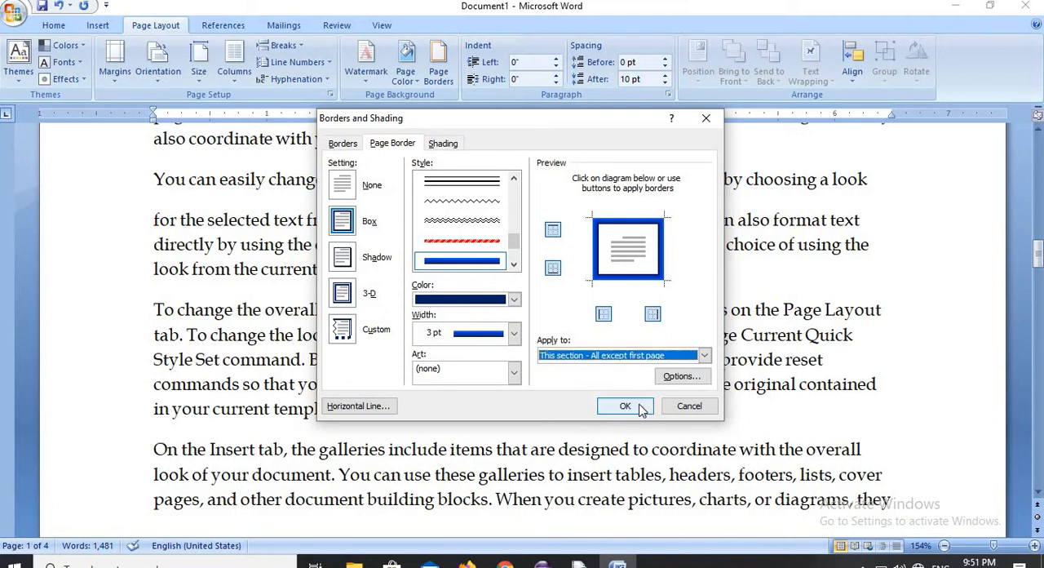
click(625, 406)
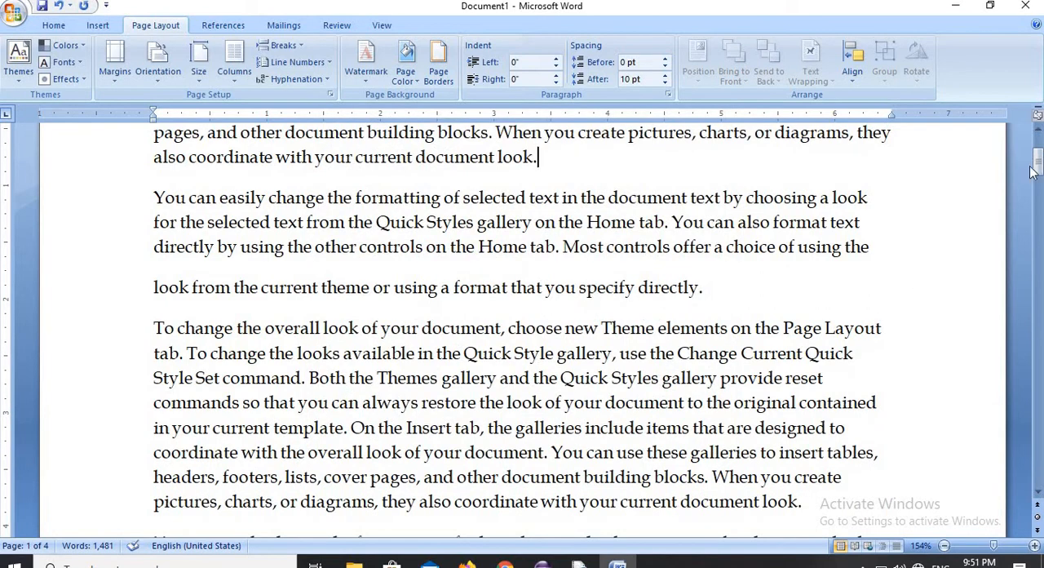
- Change the page border to apply to the whole document
drag(1032, 171, 1041, 236)
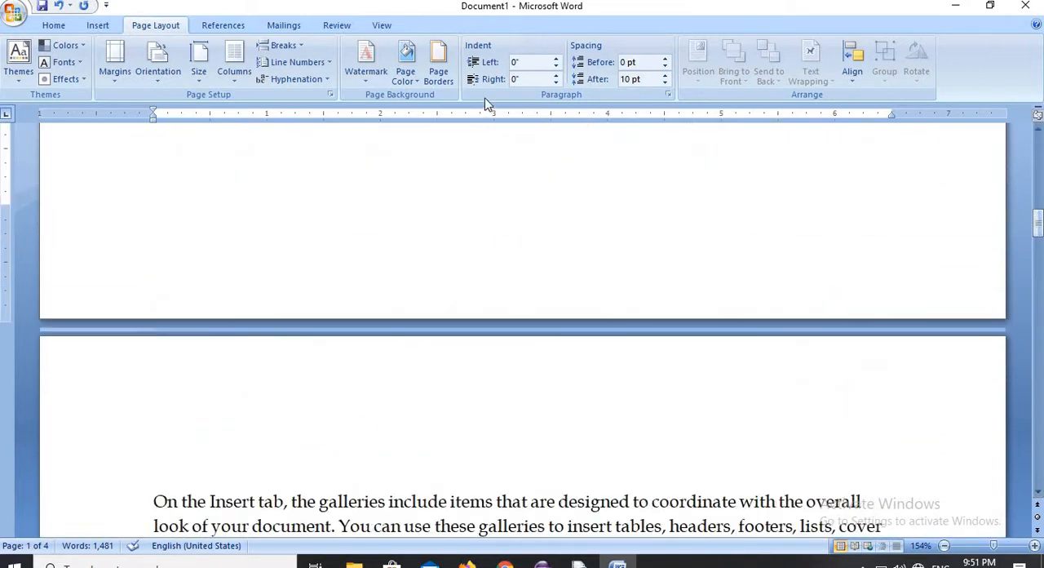
click(444, 48)
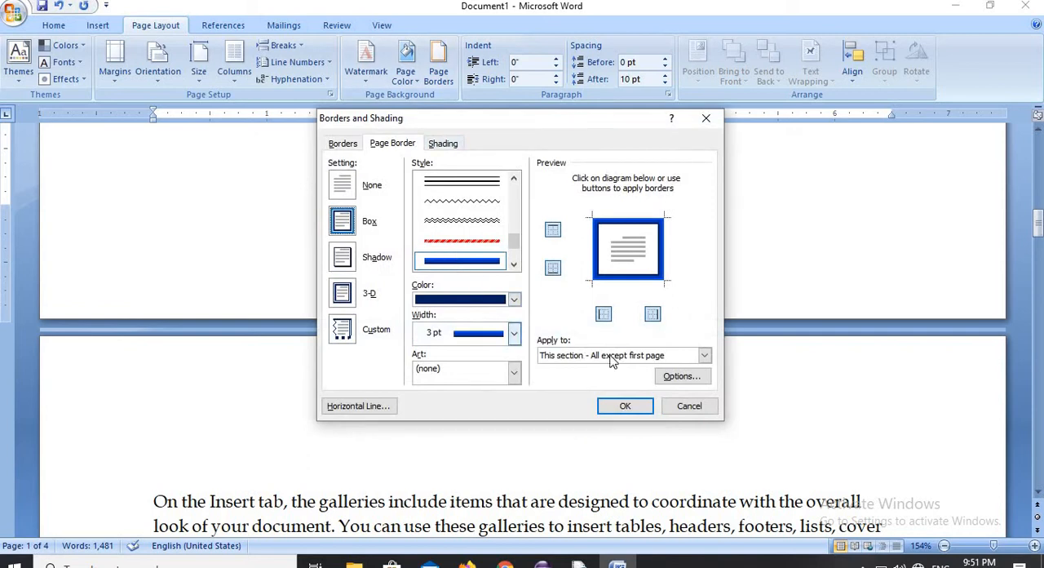
click(704, 356)
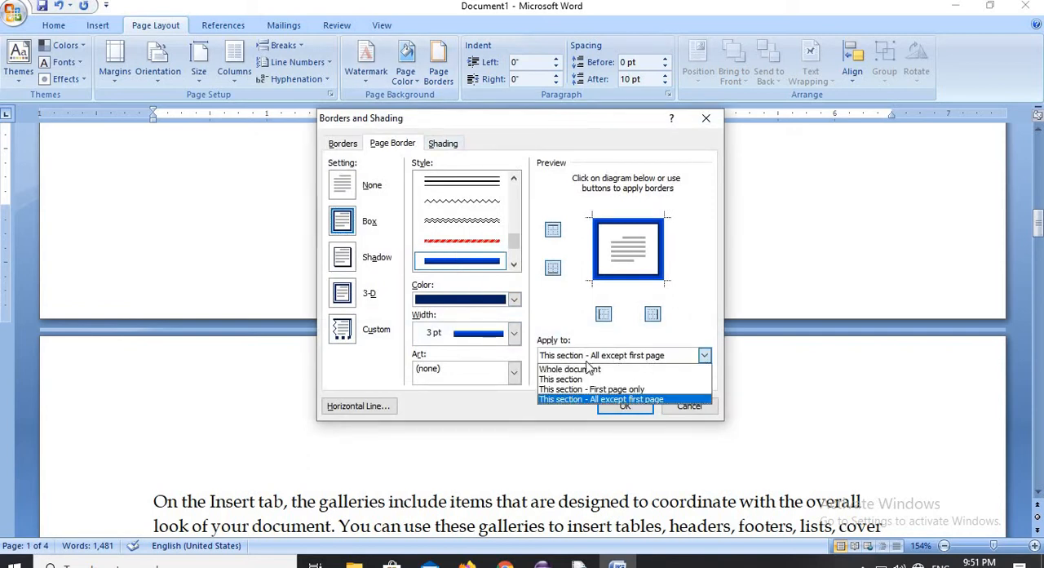
click(563, 369)
click(625, 407)
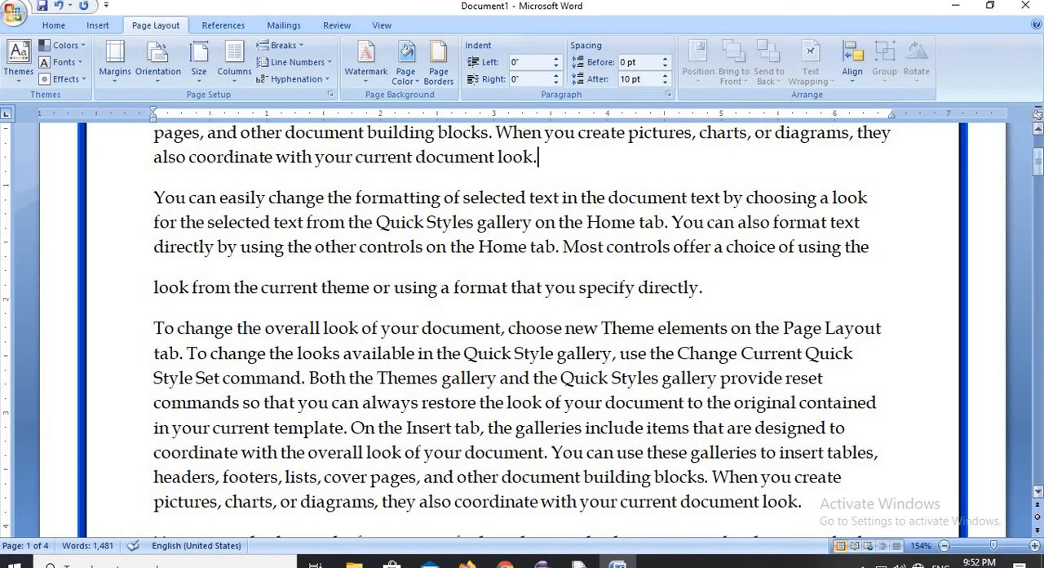
- Change the dark blue page border to apply to this section only
drag(1038, 164, 1040, 245)
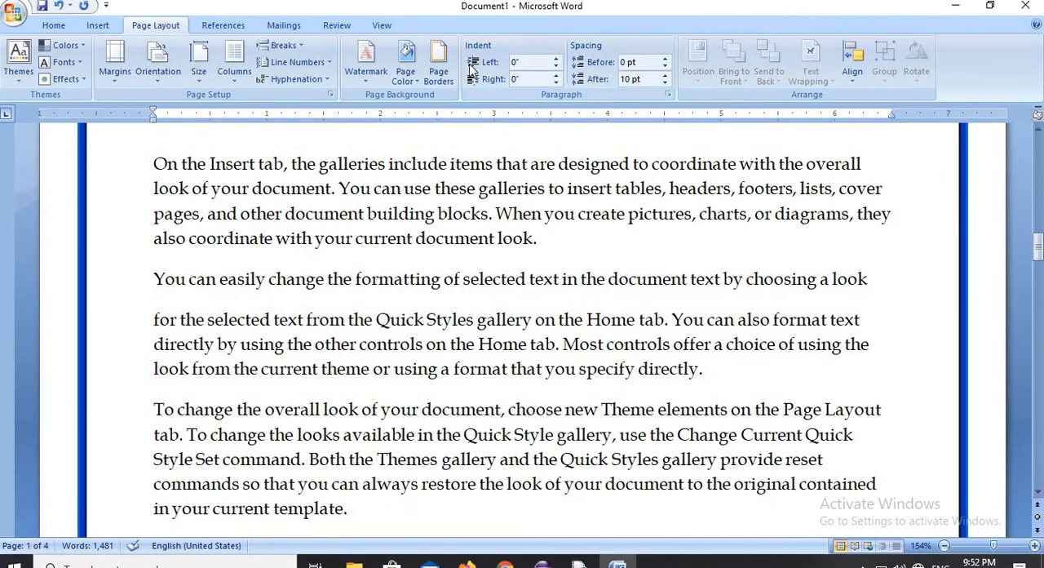
click(438, 67)
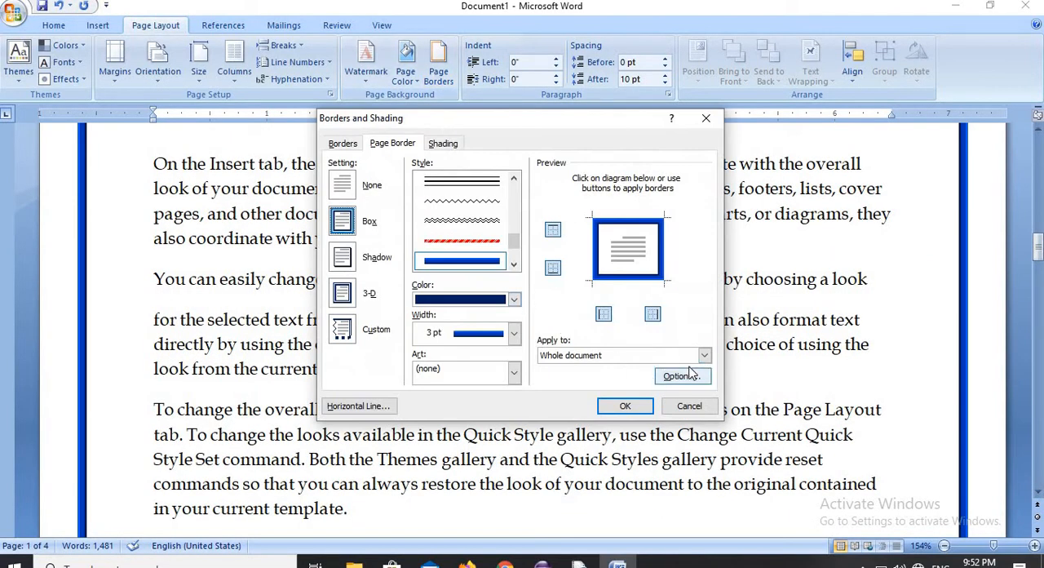
click(704, 354)
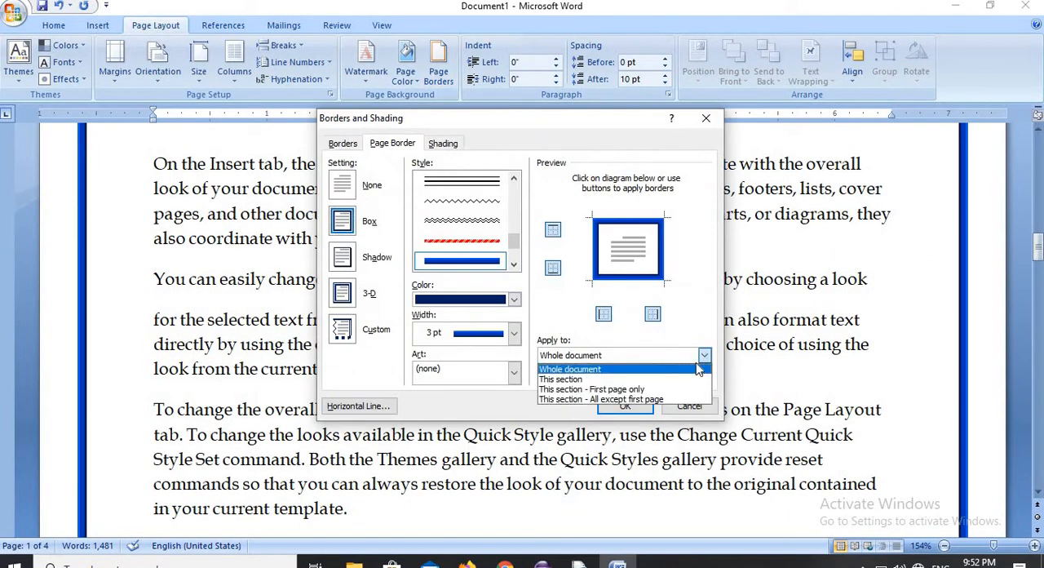
click(581, 380)
click(625, 405)
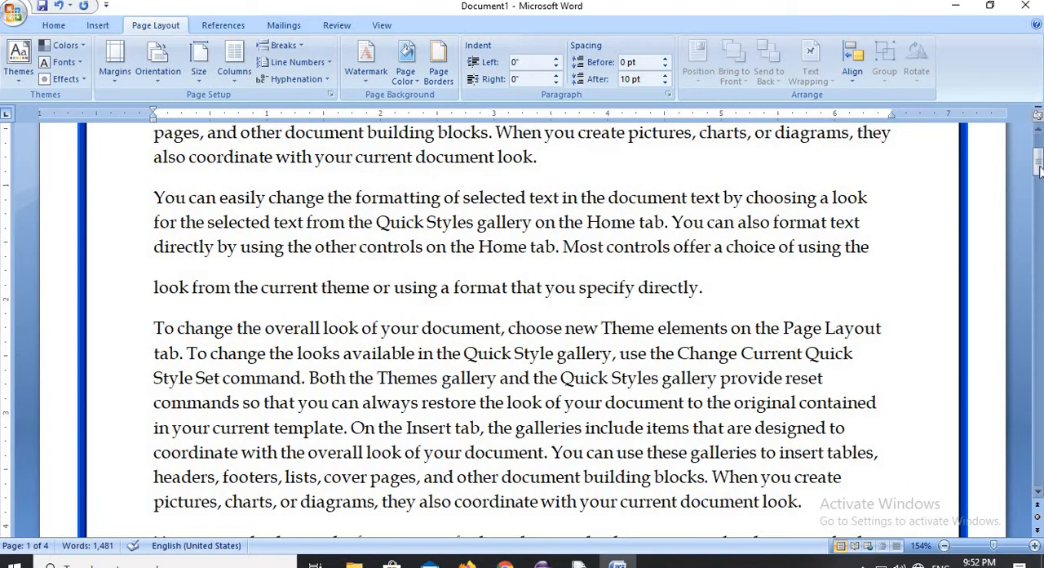
- Change the dark blue page border to apply to all pages of this section except the first page
drag(1037, 163, 1037, 277)
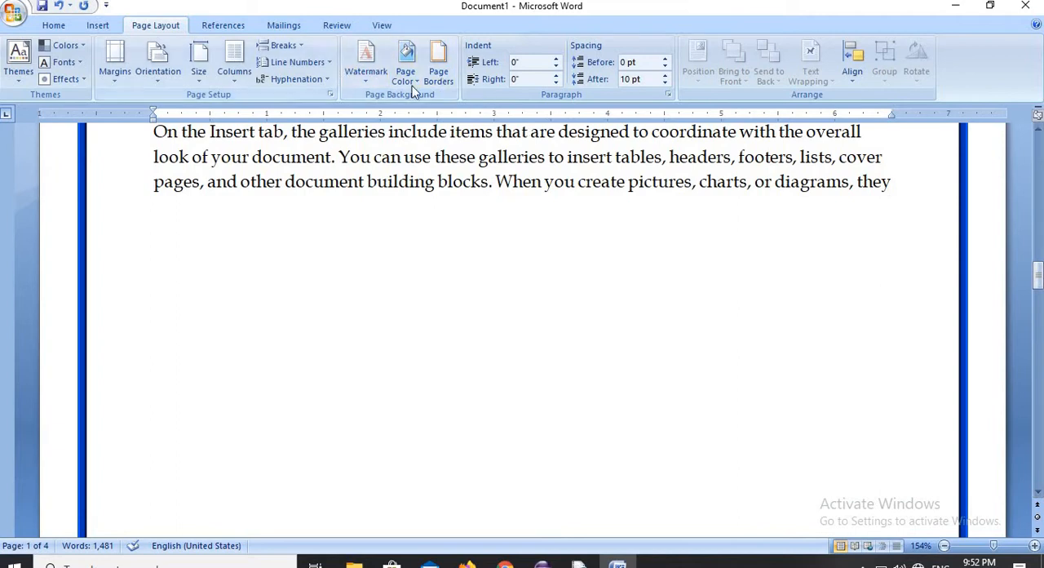
click(447, 78)
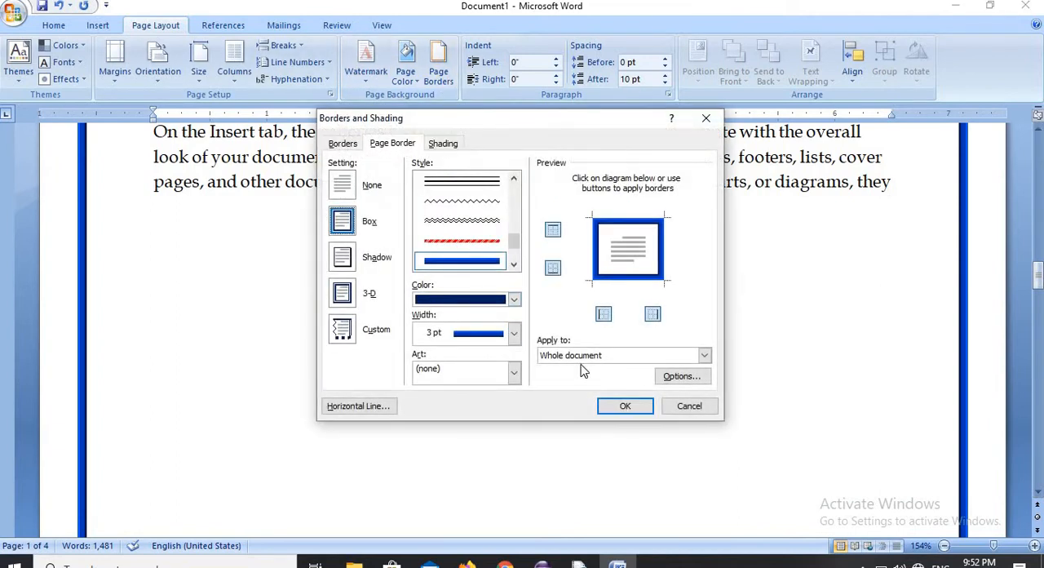
click(706, 359)
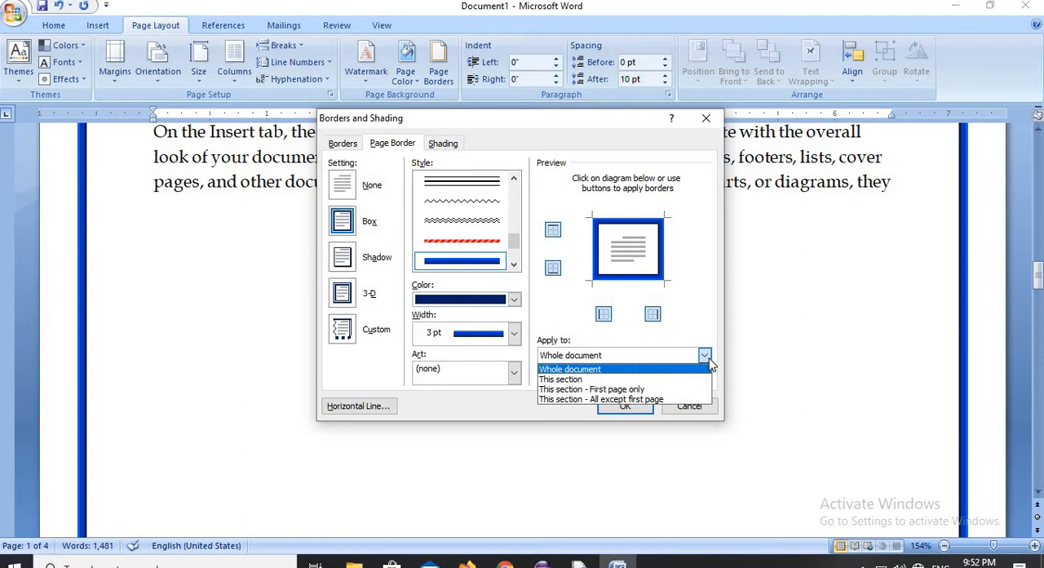
click(662, 400)
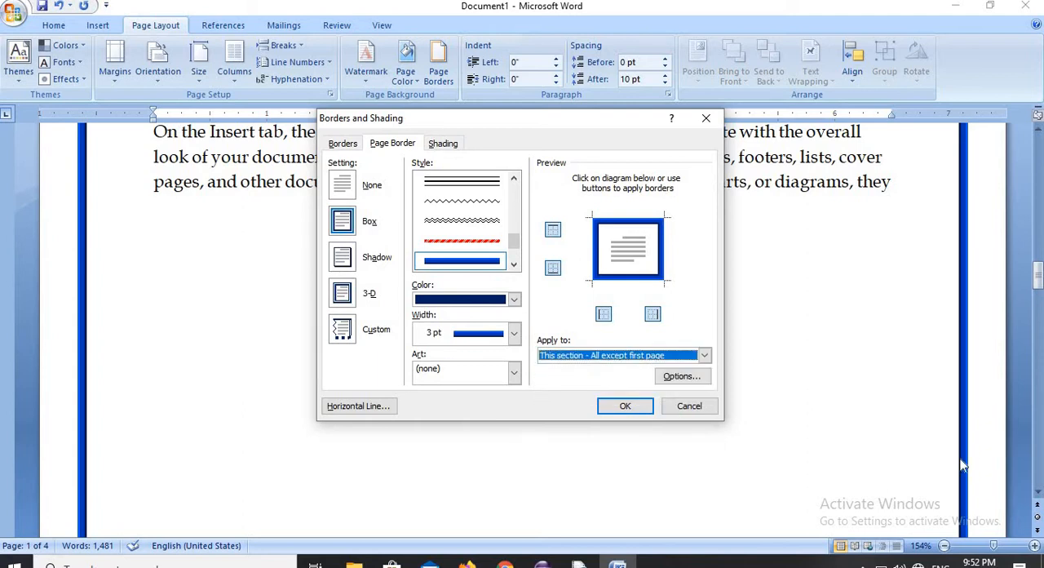
click(612, 405)
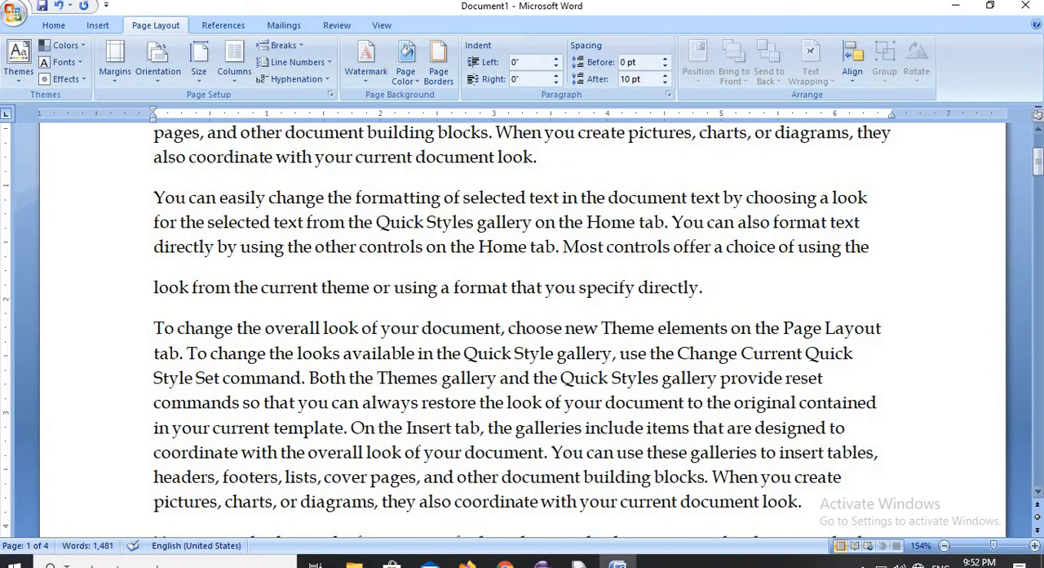
- Remove the dark blue page border by setting it to None for this section's pages except the first
drag(1037, 164, 1040, 254)
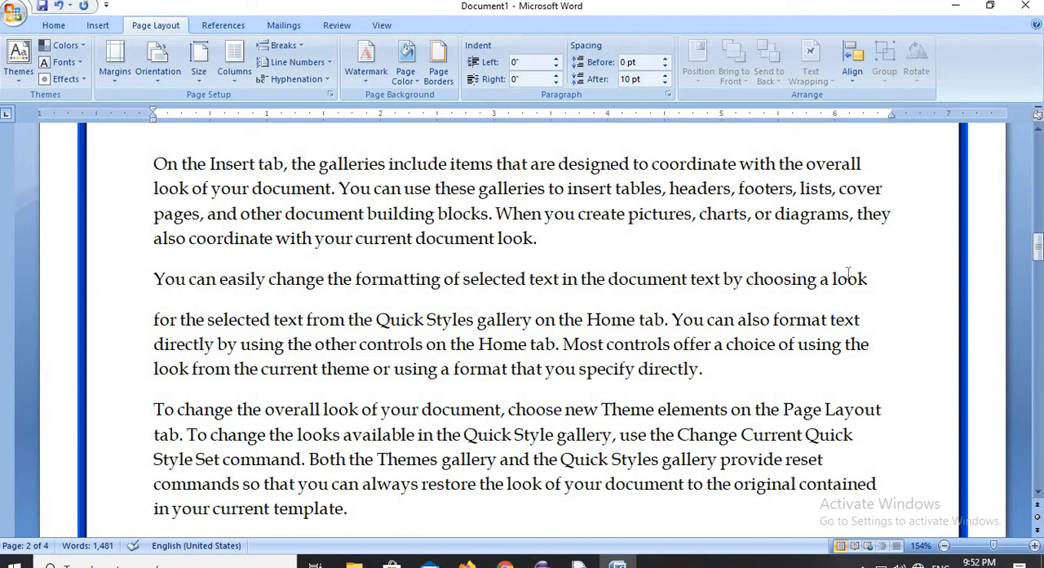
click(439, 75)
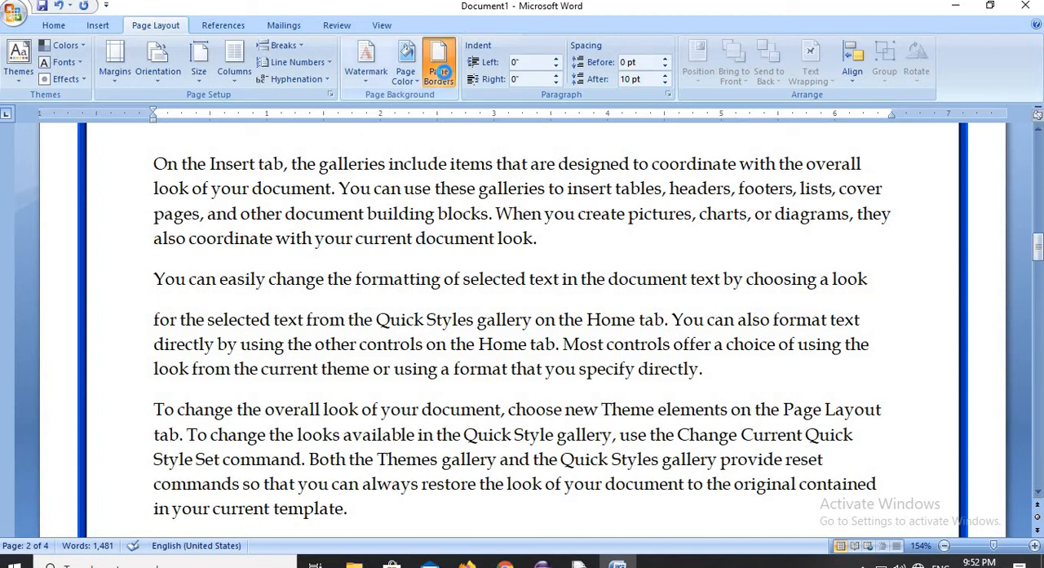
click(343, 187)
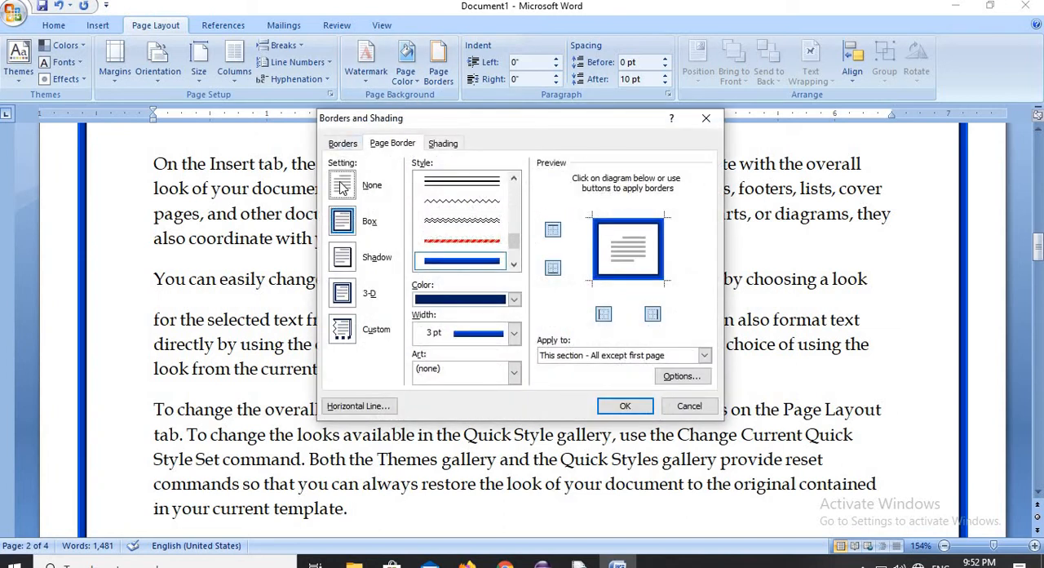
click(625, 406)
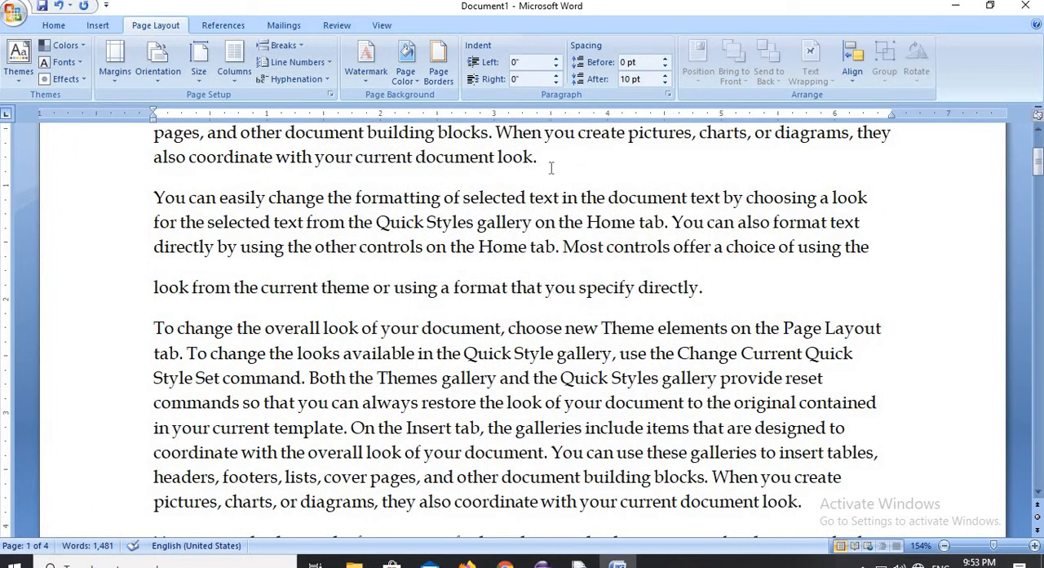
- Add a 31 pt red apple art page border to all pages of this section except the first page
click(439, 72)
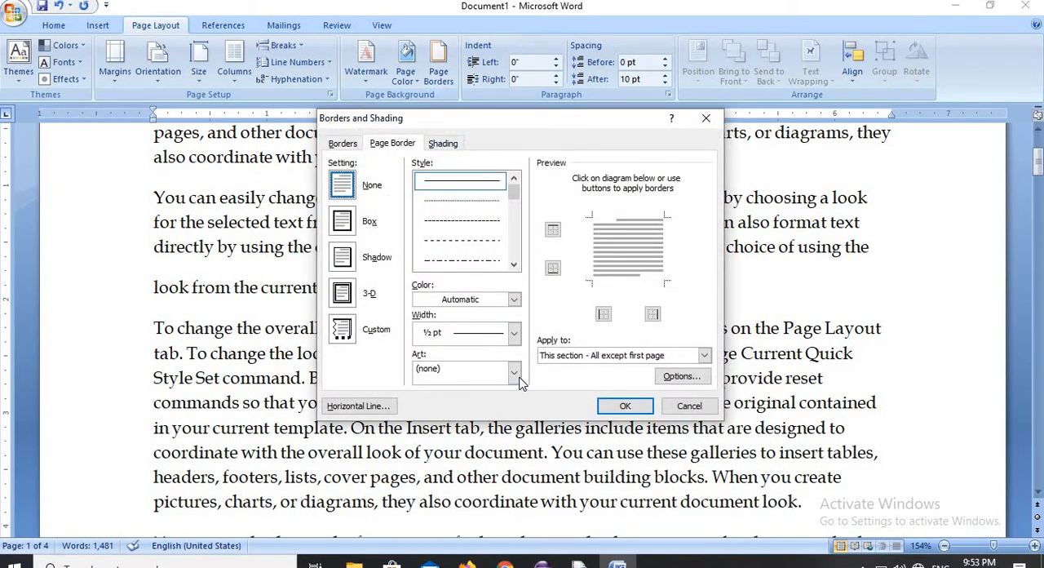
click(514, 373)
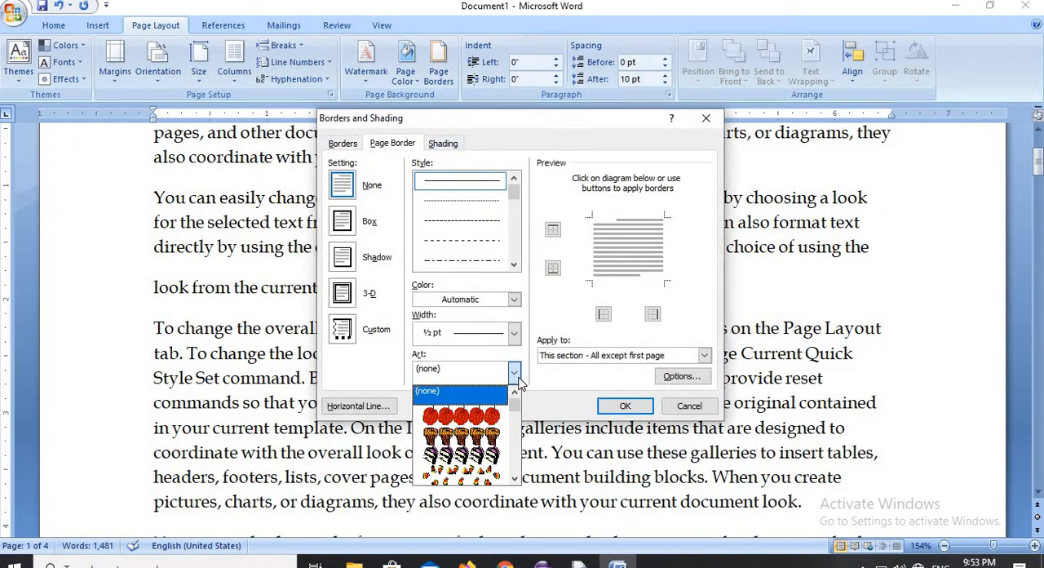
click(494, 417)
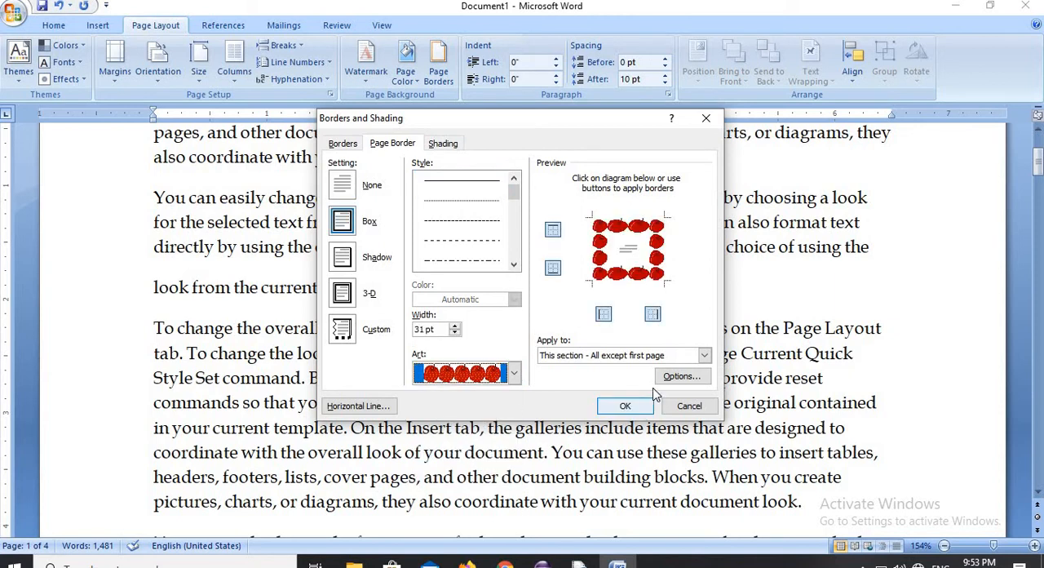
click(625, 405)
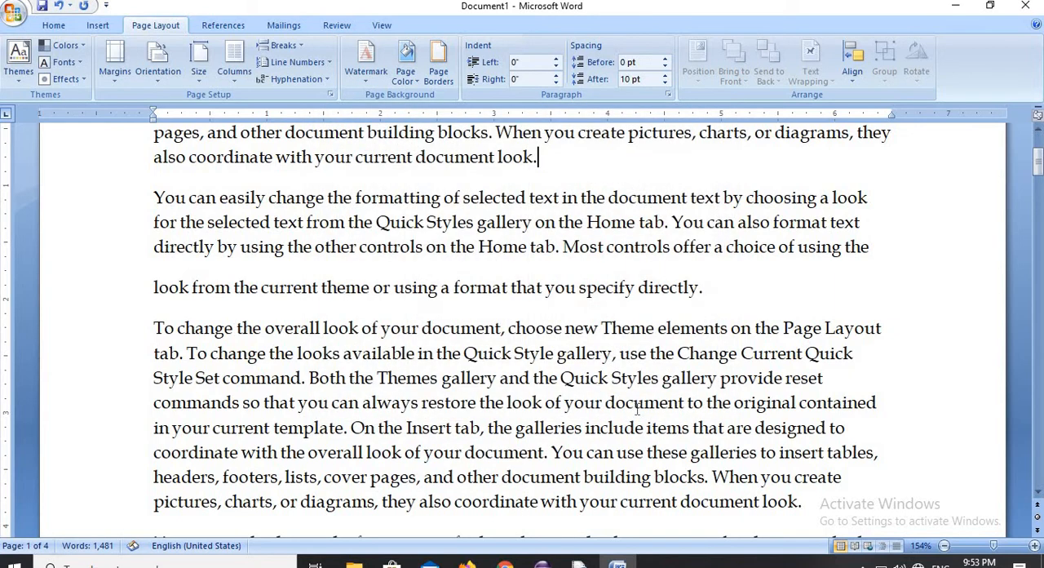
- Change the red apple page border, kept as a box, to apply to the whole document
click(438, 74)
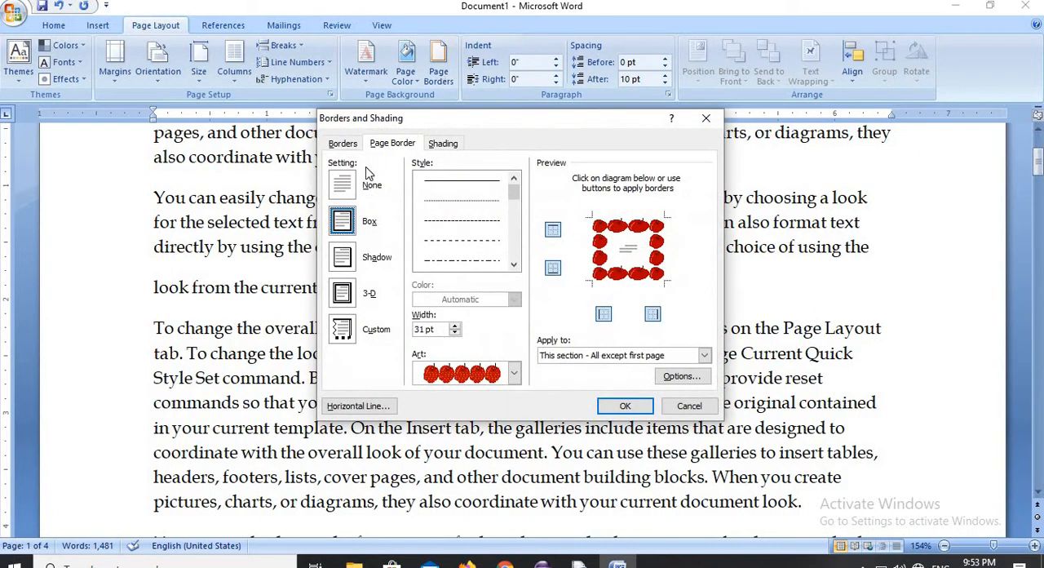
click(342, 185)
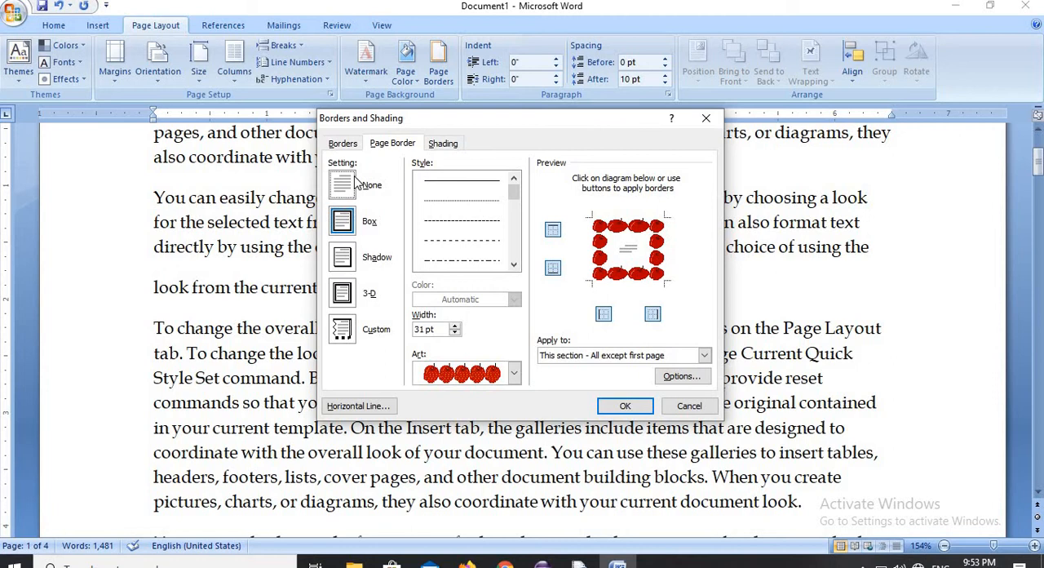
click(340, 222)
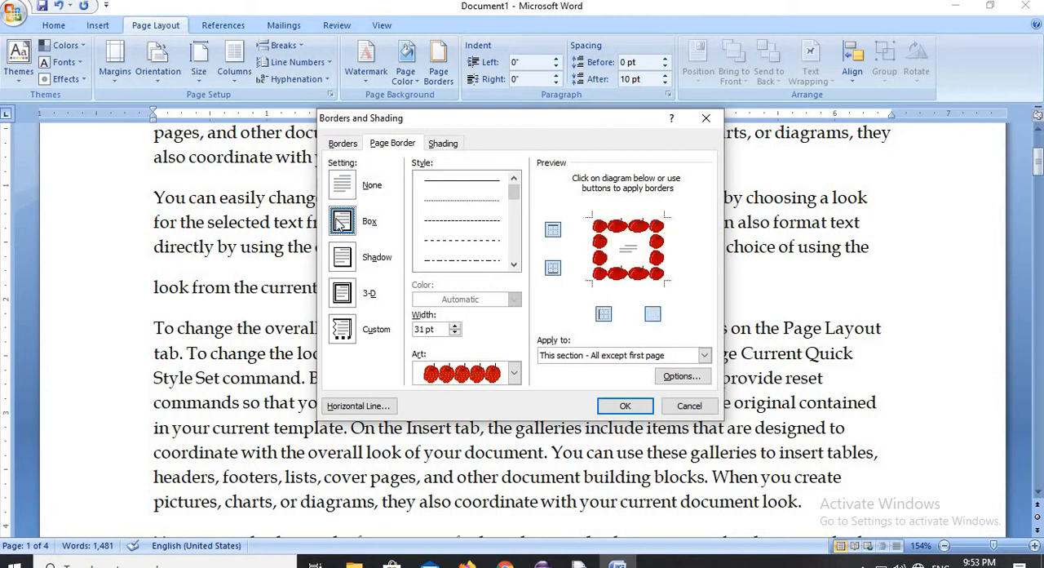
click(703, 354)
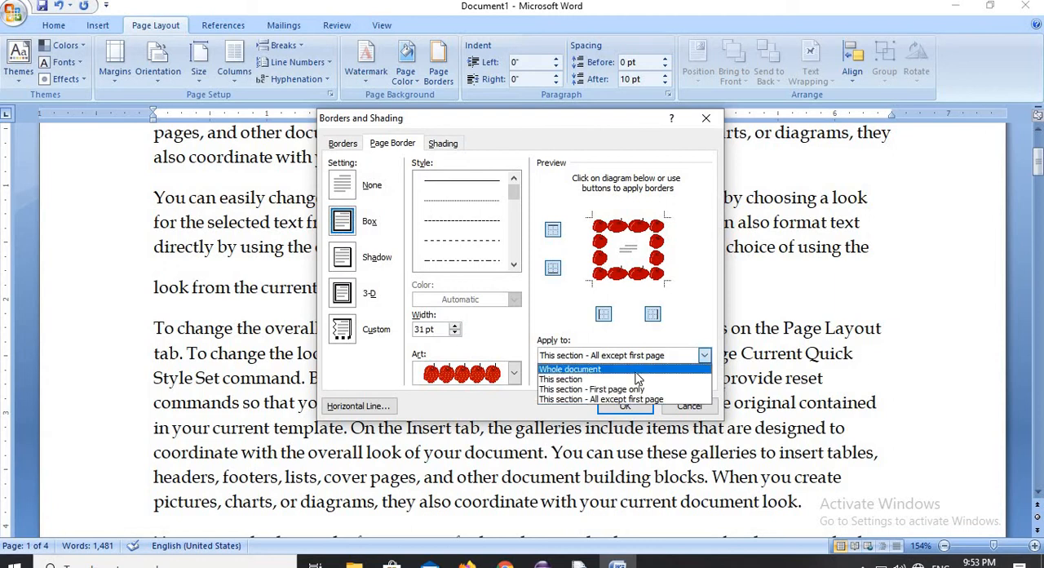
click(635, 370)
click(636, 402)
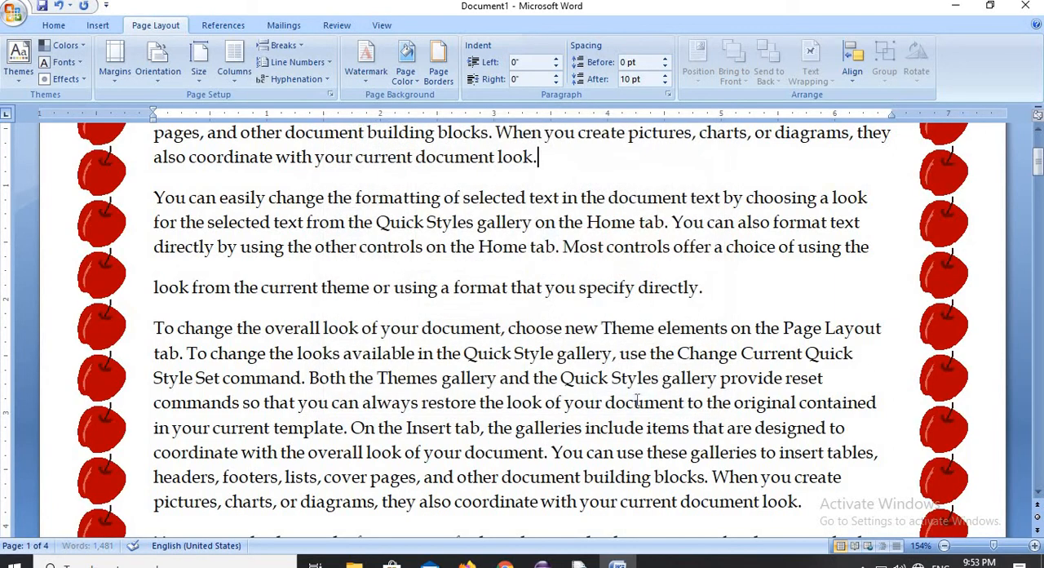
- Reduce the width of the whole document's red apple page border to 4 pt
drag(1038, 163, 1037, 325)
click(450, 70)
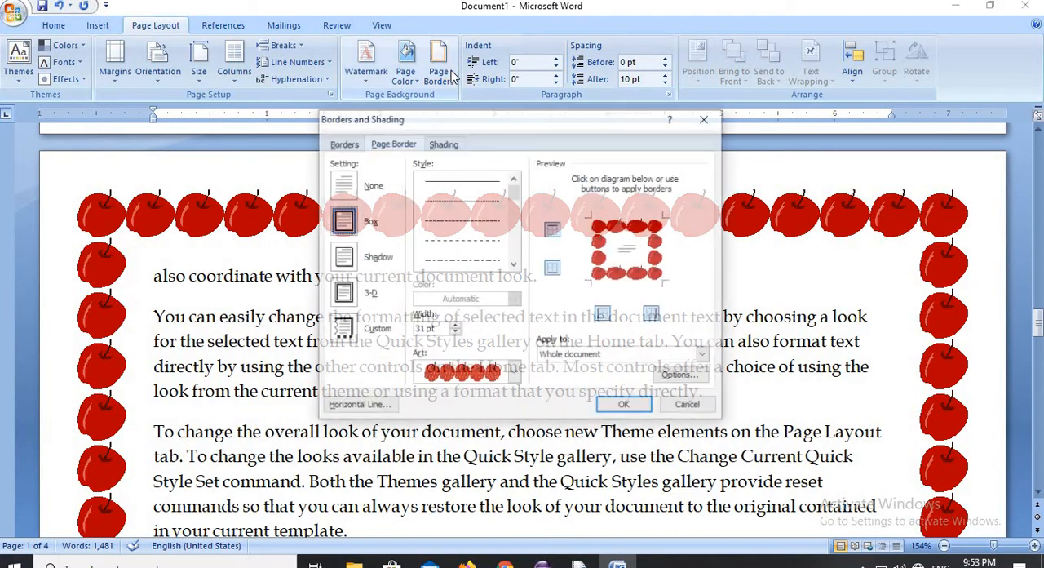
click(457, 333)
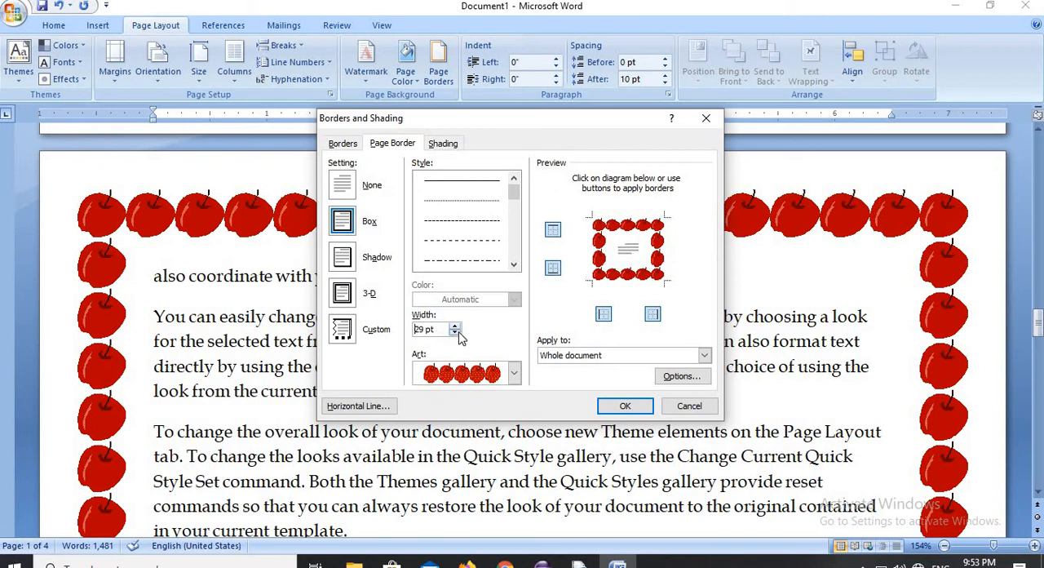
click(457, 334)
drag(457, 333, 458, 333)
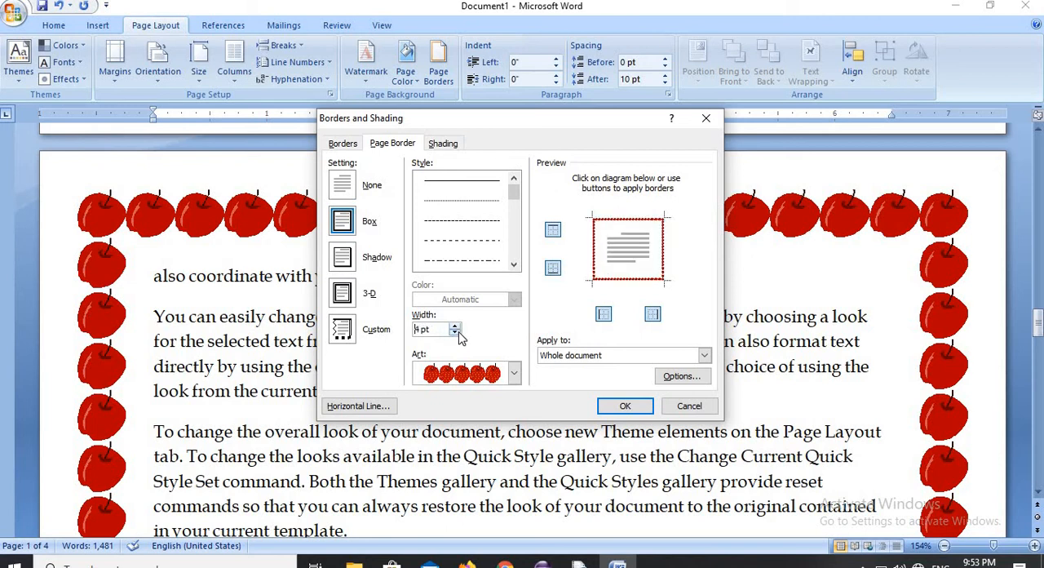
click(620, 405)
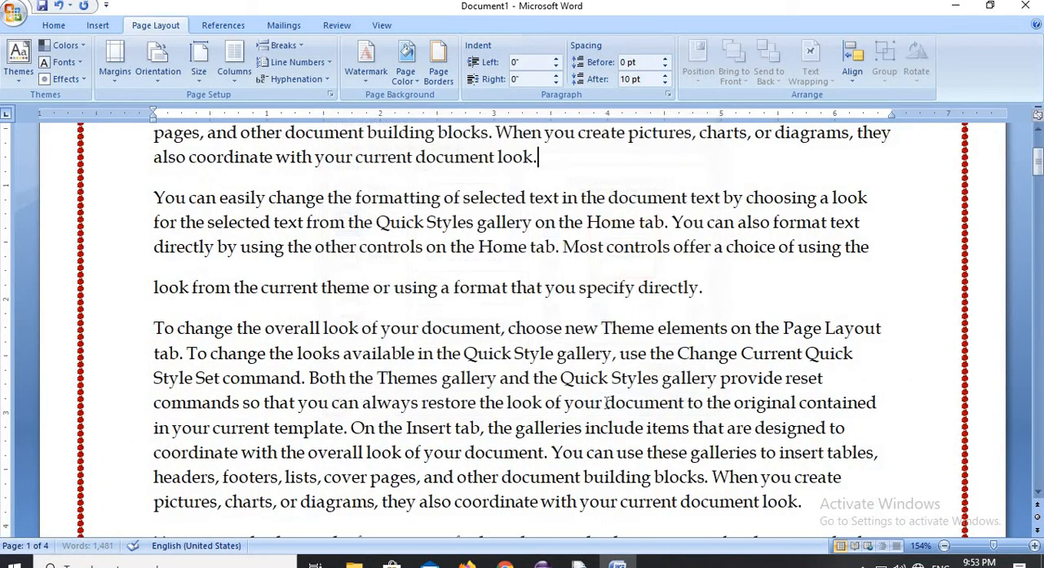